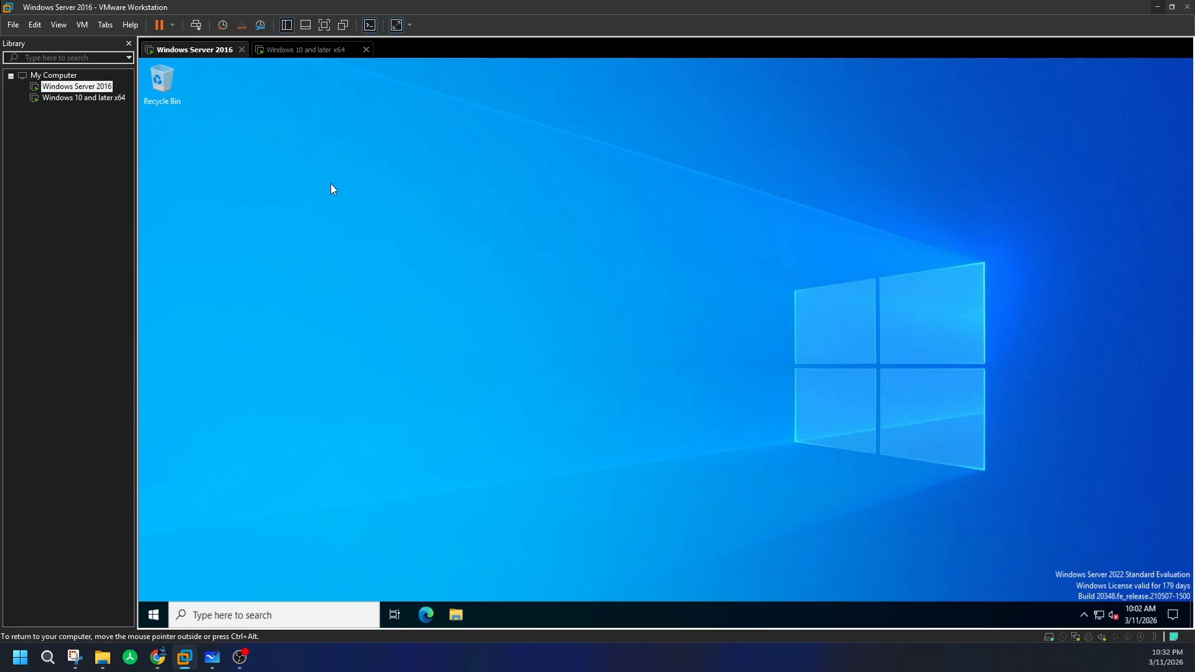
# - Rename the Windows Server 2016 virtual machine to WinDC01 in the Library
pyautogui.rightClick(87, 87)
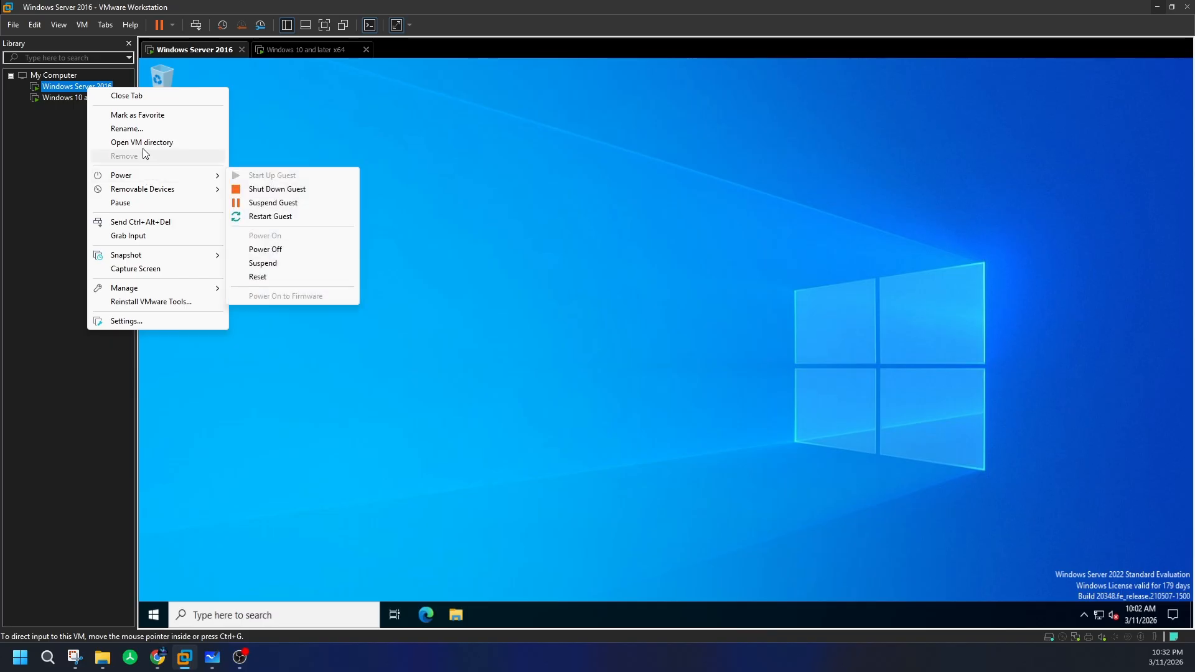
pyautogui.click(127, 128)
pyautogui.press('super+x')
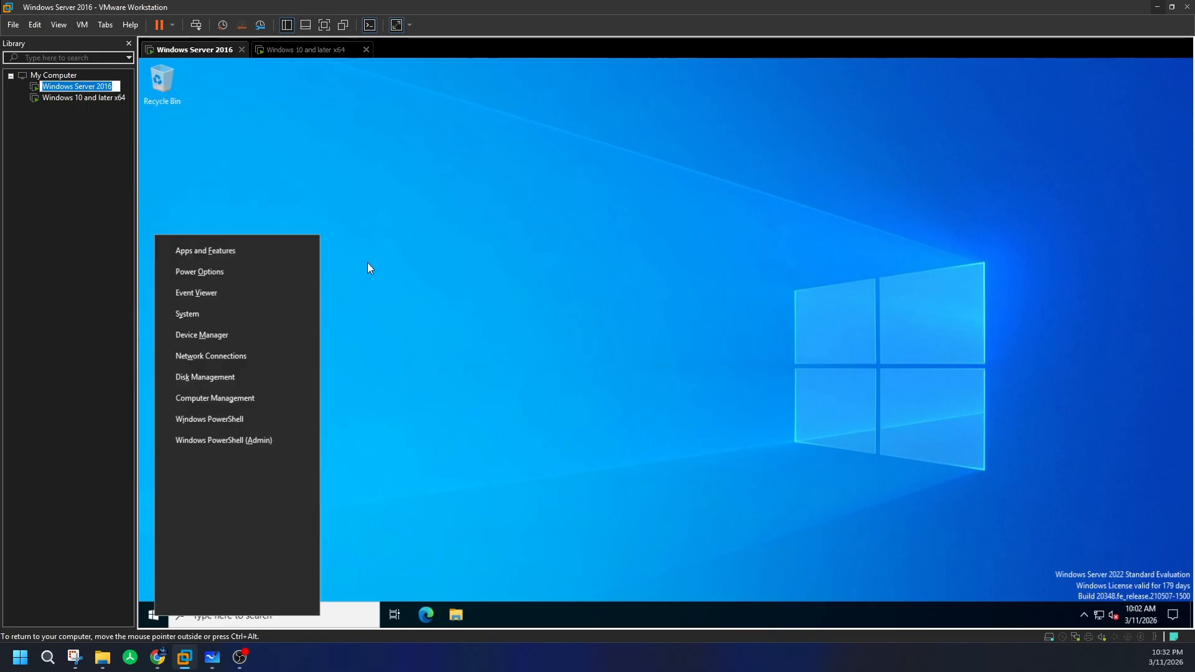
pyautogui.press('Escape')
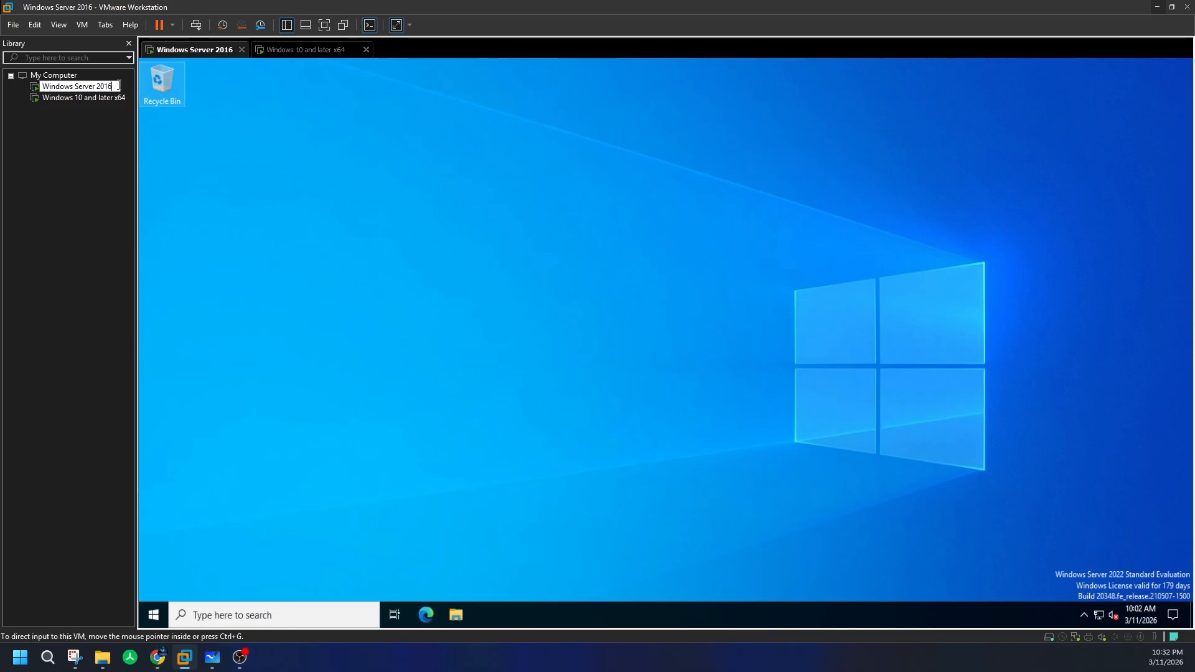
pyautogui.moveTo(54, 86); pyautogui.dragTo(41, 86)
pyautogui.write('wWind')
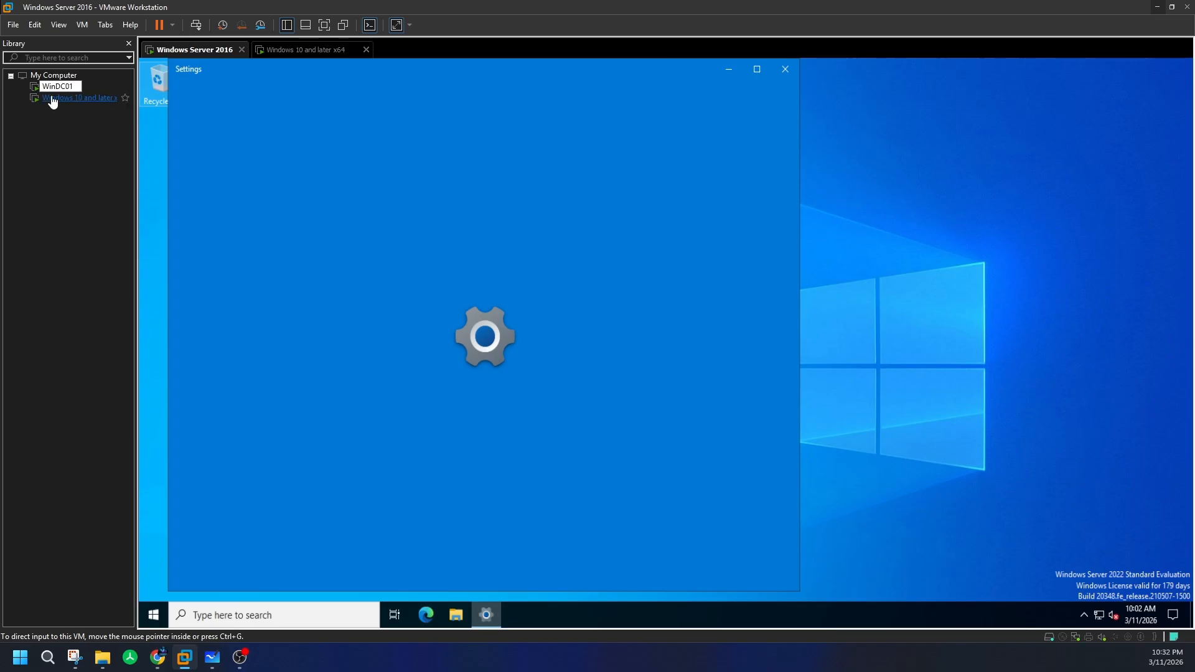
pyautogui.press('Return')
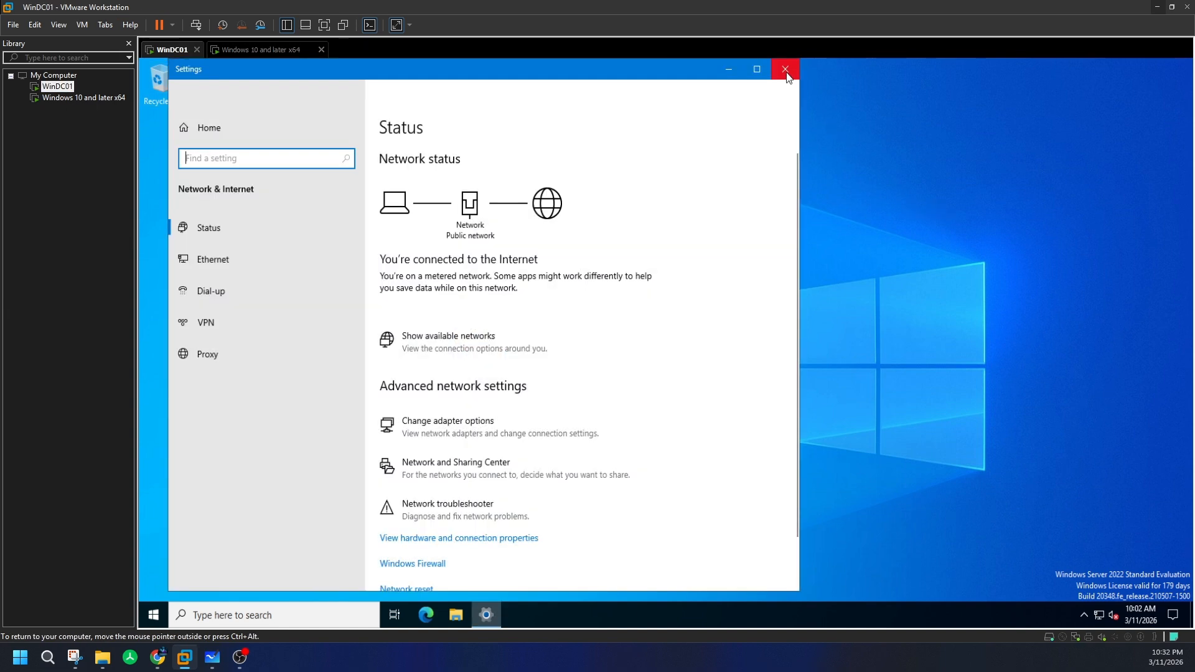
# - Close the guest's stray Settings window and dismiss the infrastructure diagram
pyautogui.click(785, 69)
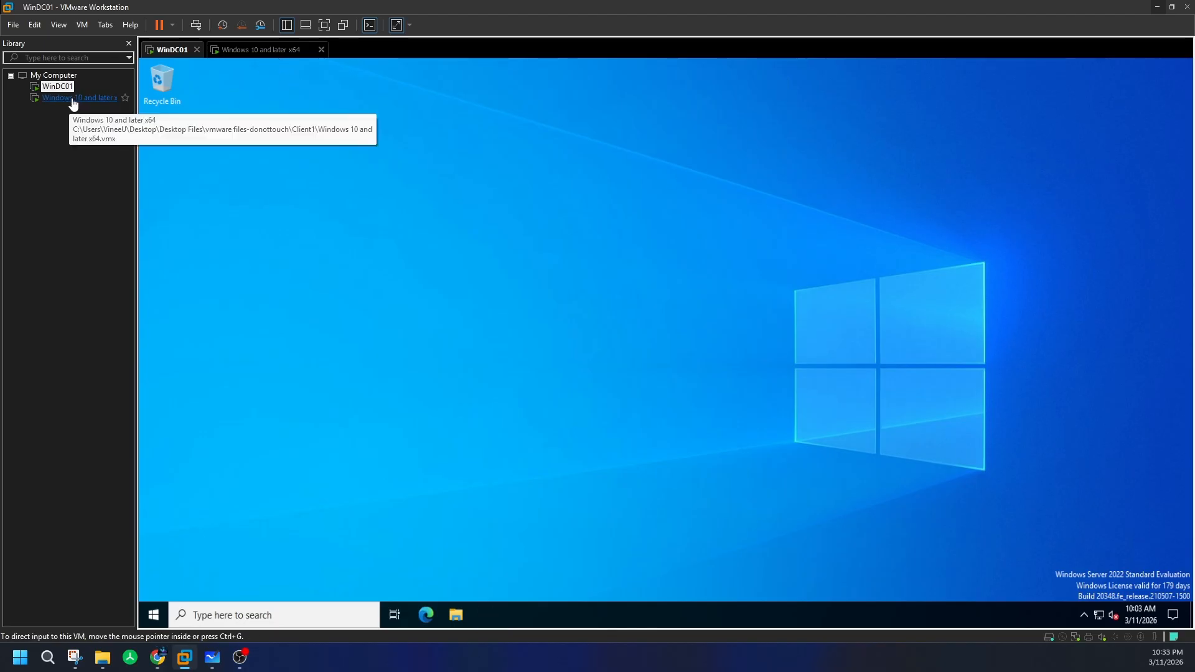
pyautogui.click(212, 658)
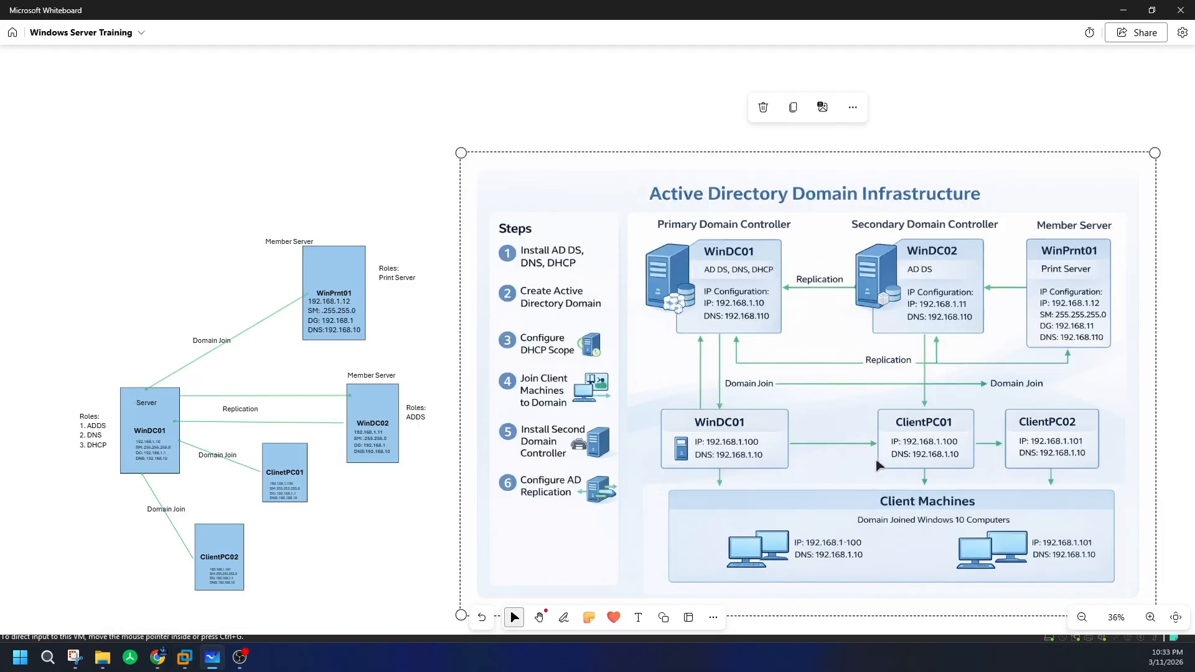
pyautogui.click(1123, 10)
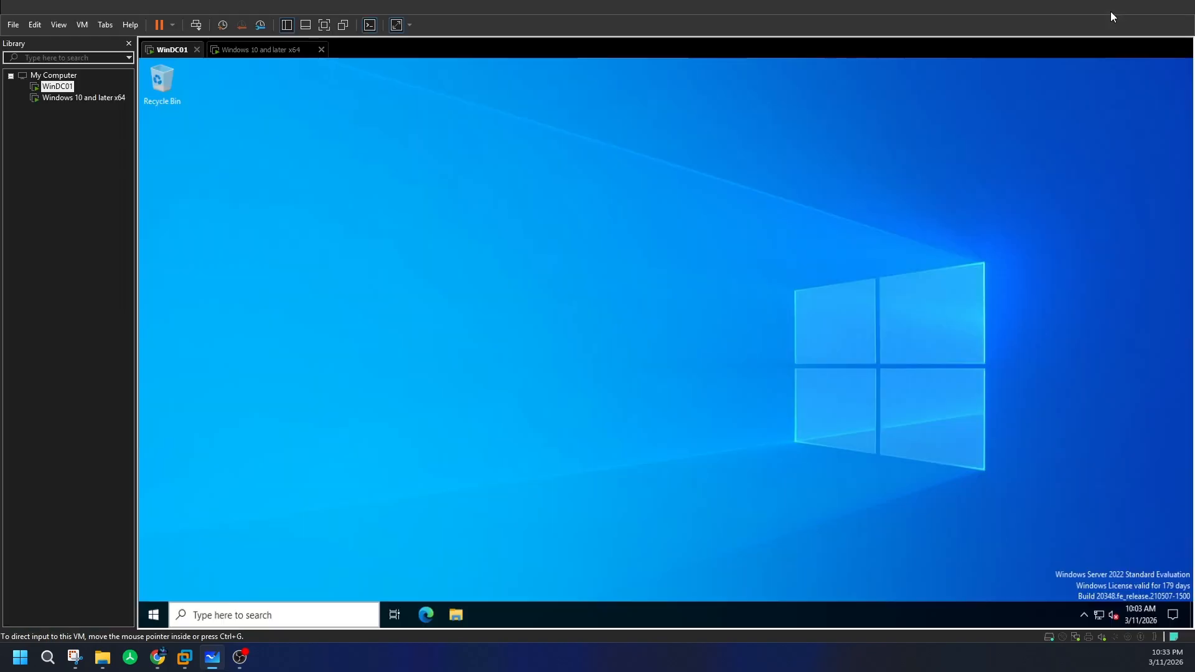
# - Rename the Windows 10 and later x64 machine to ClientPC01, then return to the WinDC01 tab
pyautogui.rightClick(60, 100)
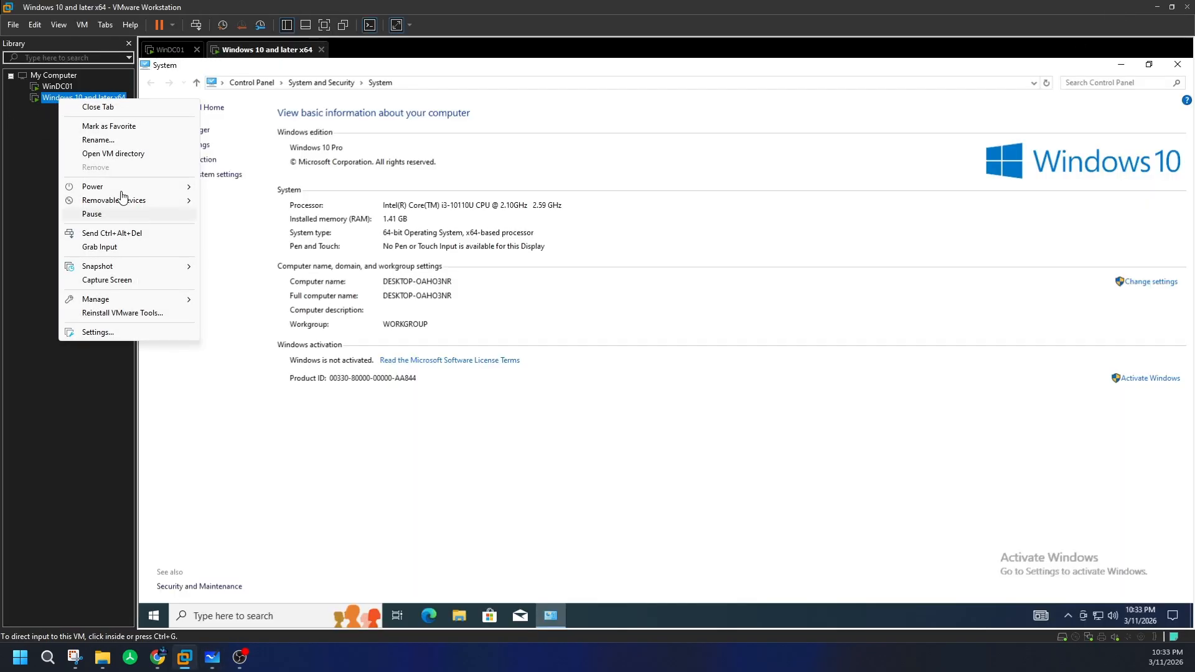
pyautogui.click(124, 140)
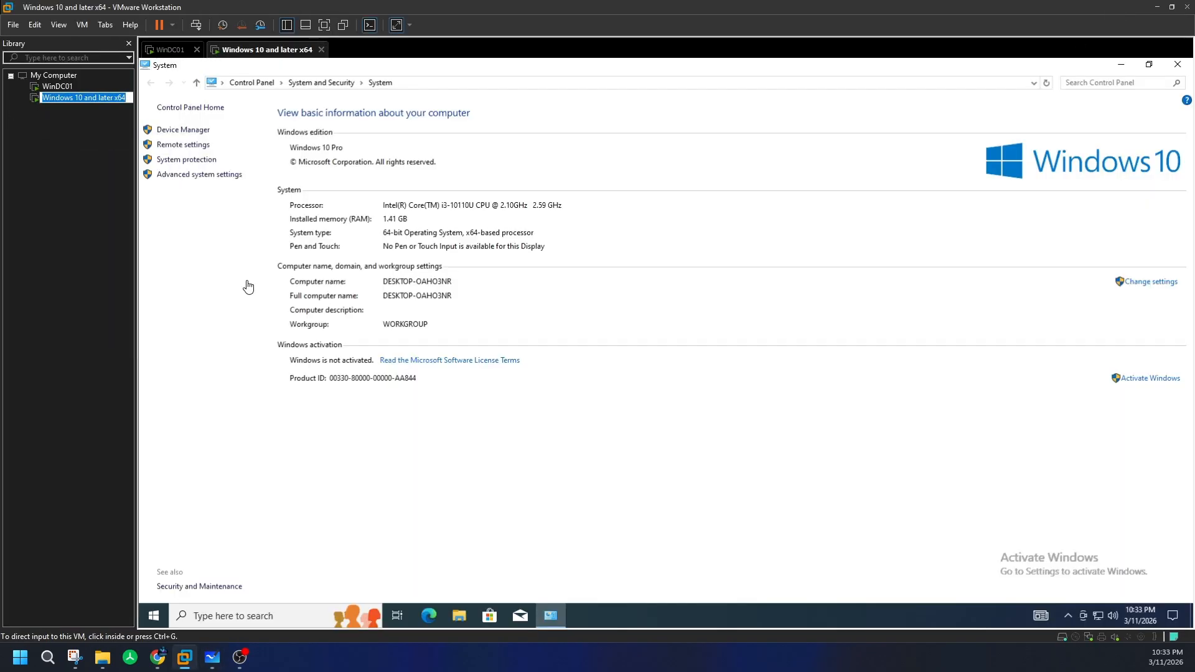
pyautogui.write('c')
pyautogui.write('C')
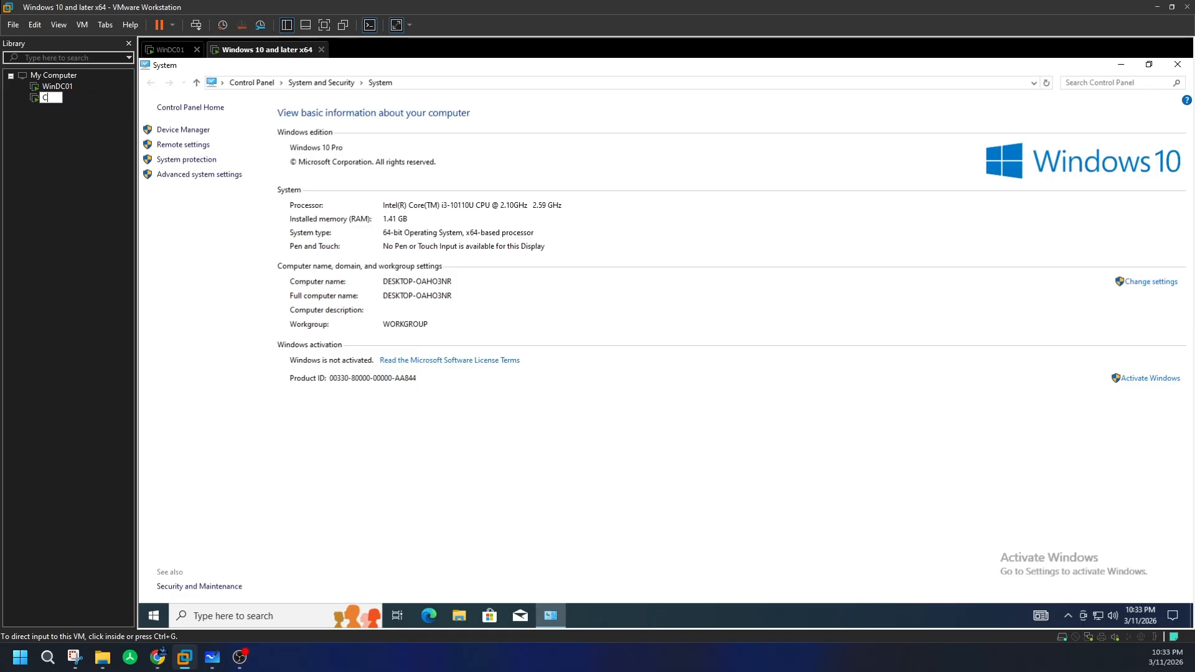
pyautogui.write('lientPC01')
pyautogui.press('Return')
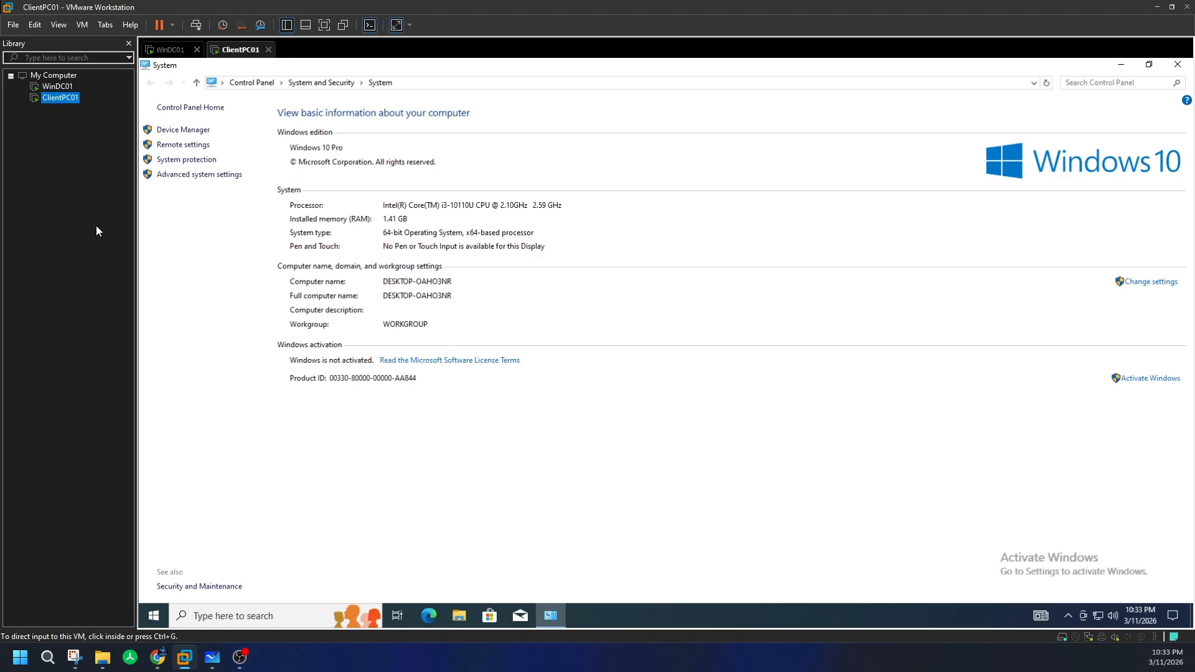
pyautogui.click(169, 49)
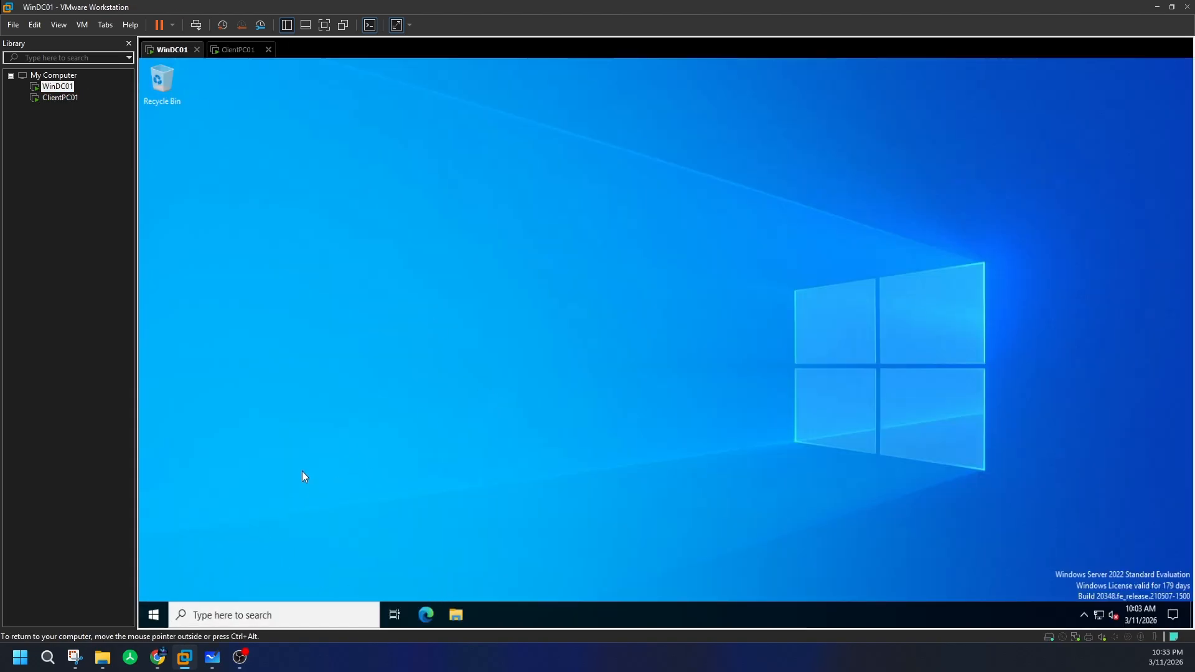
# - Launch Server Manager on WinDC01 and open System Properties from the Local Server computer name
pyautogui.click(154, 614)
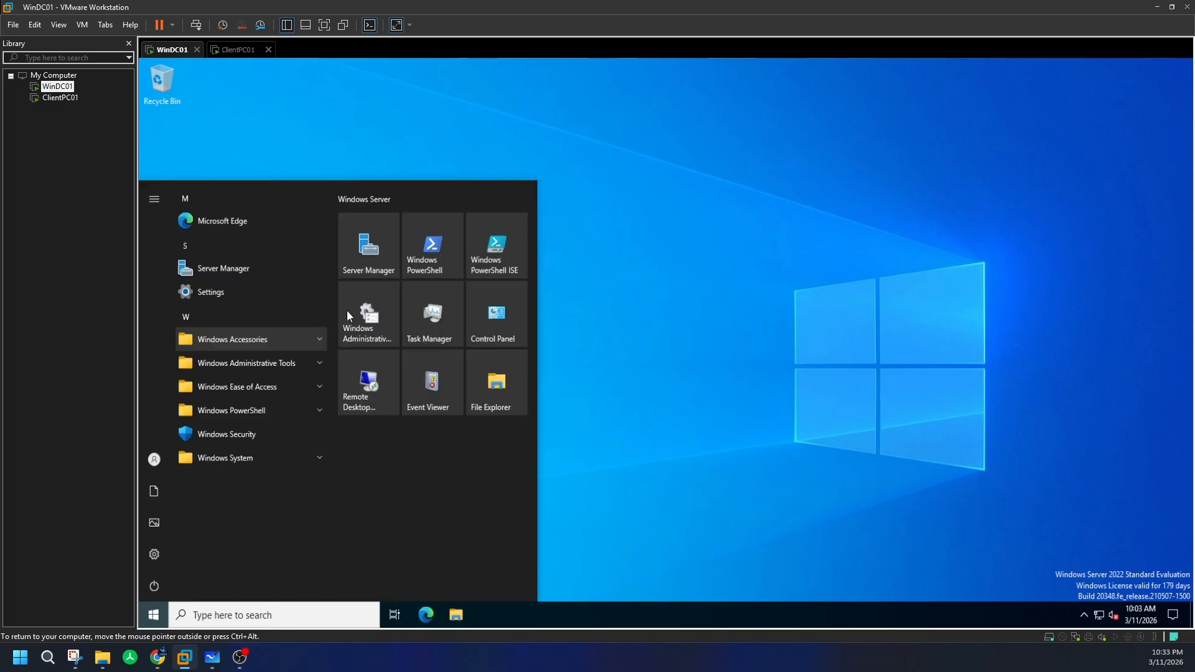
pyautogui.click(382, 267)
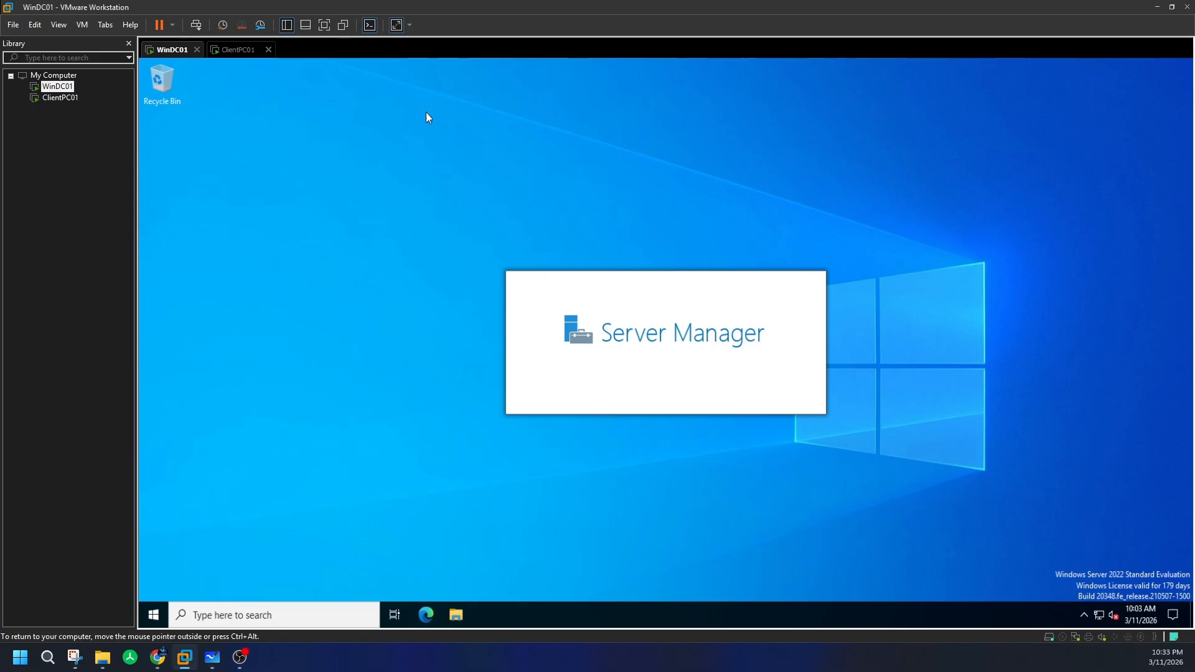
pyautogui.click(258, 52)
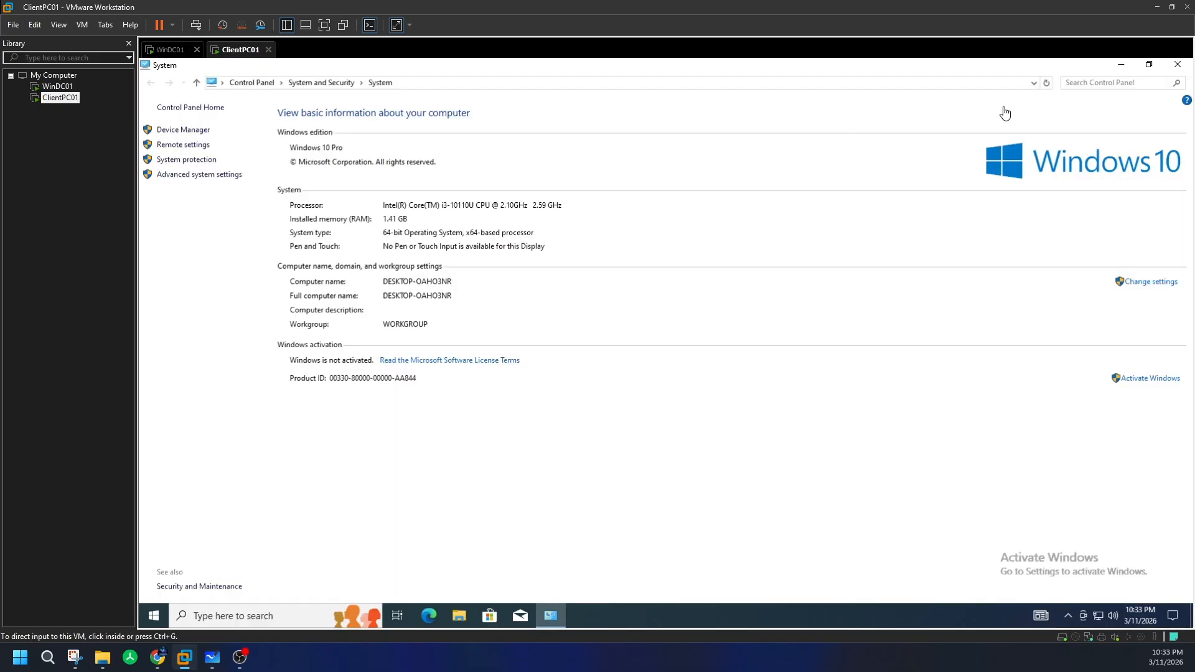
pyautogui.click(171, 51)
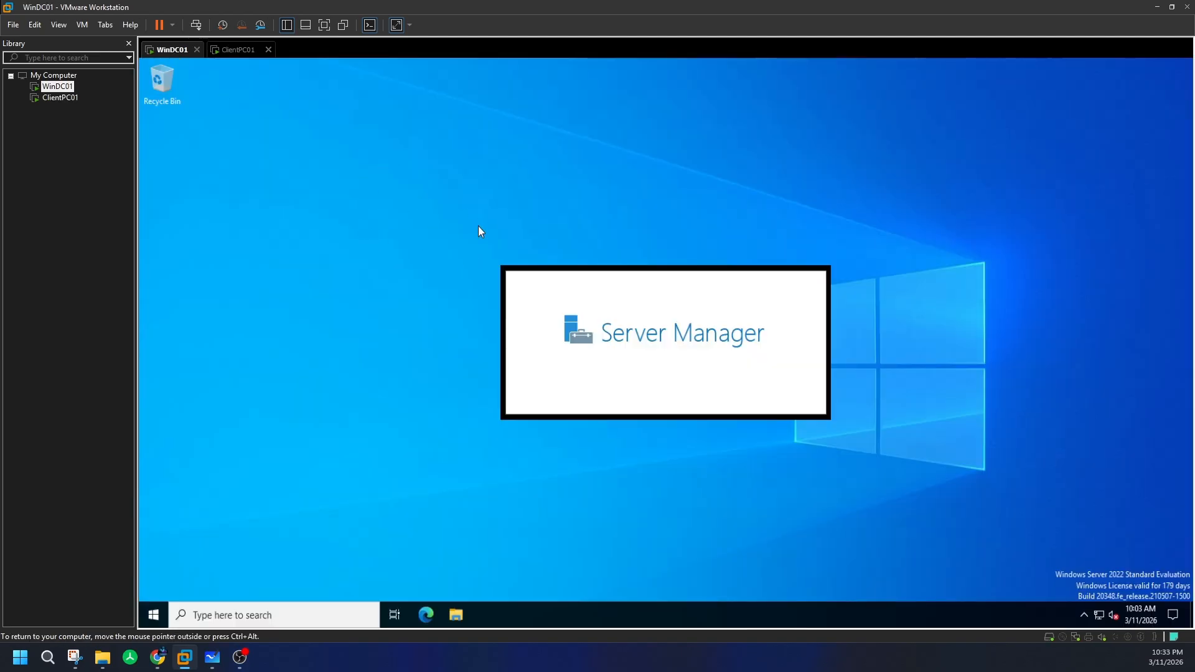
pyautogui.rightClick(387, 143)
pyautogui.click(418, 181)
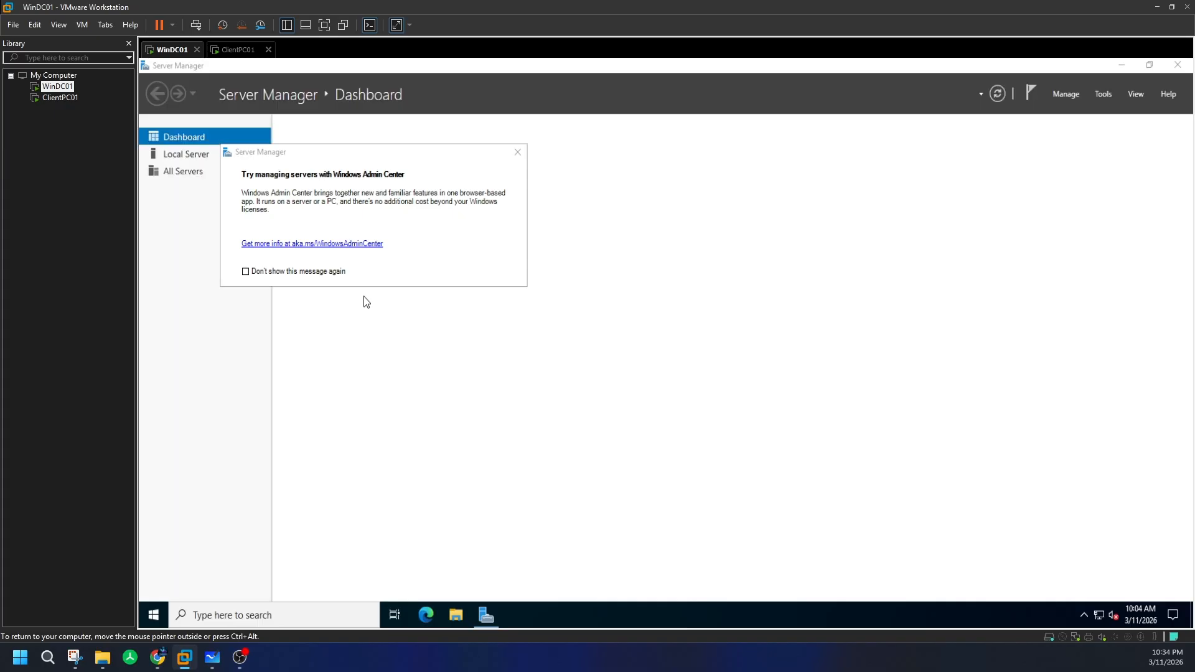
pyautogui.click(179, 155)
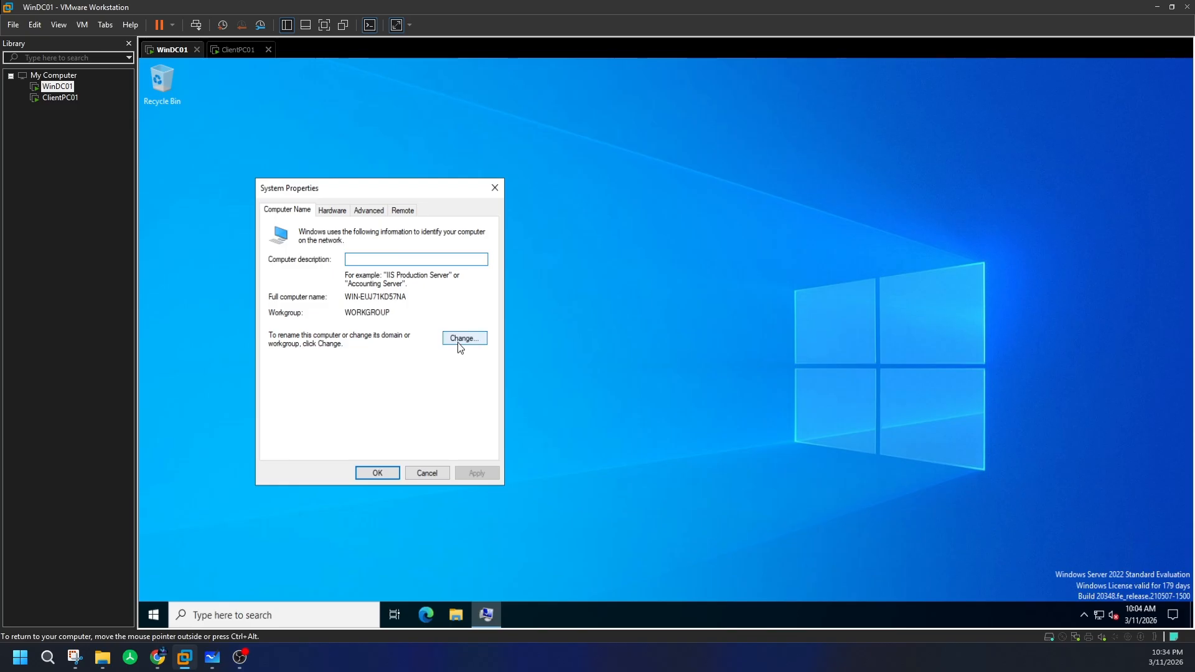
# - Change the server's computer name to WinDC01 and restart it now
pyautogui.click(458, 339)
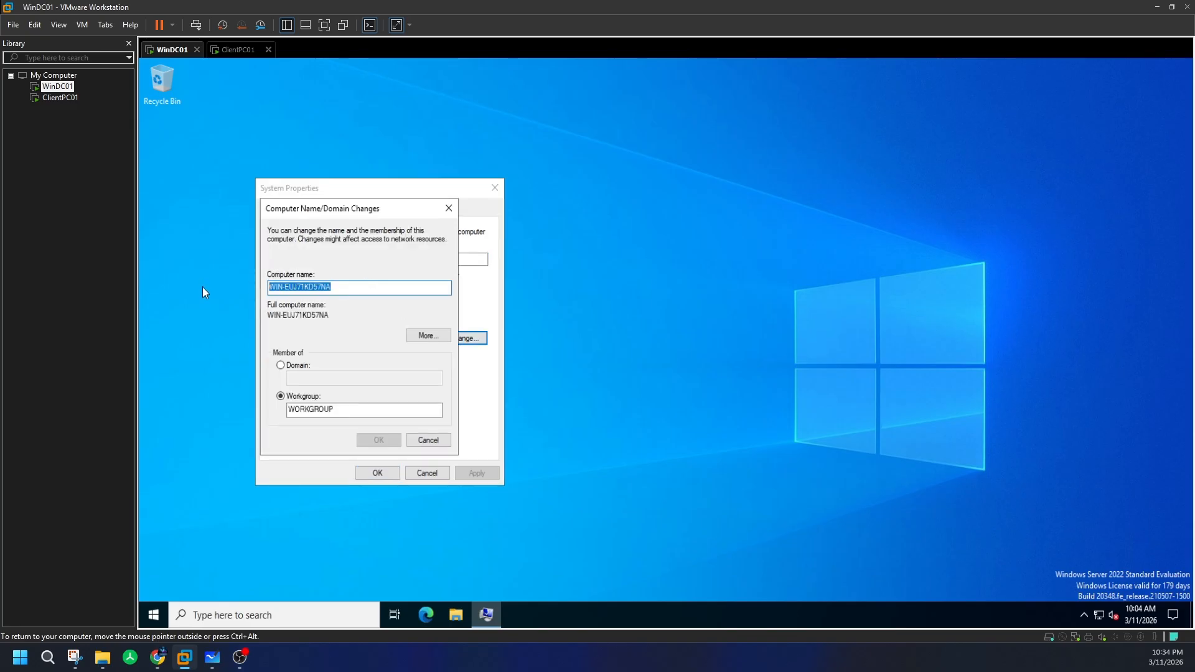
pyautogui.write('WinDC01')
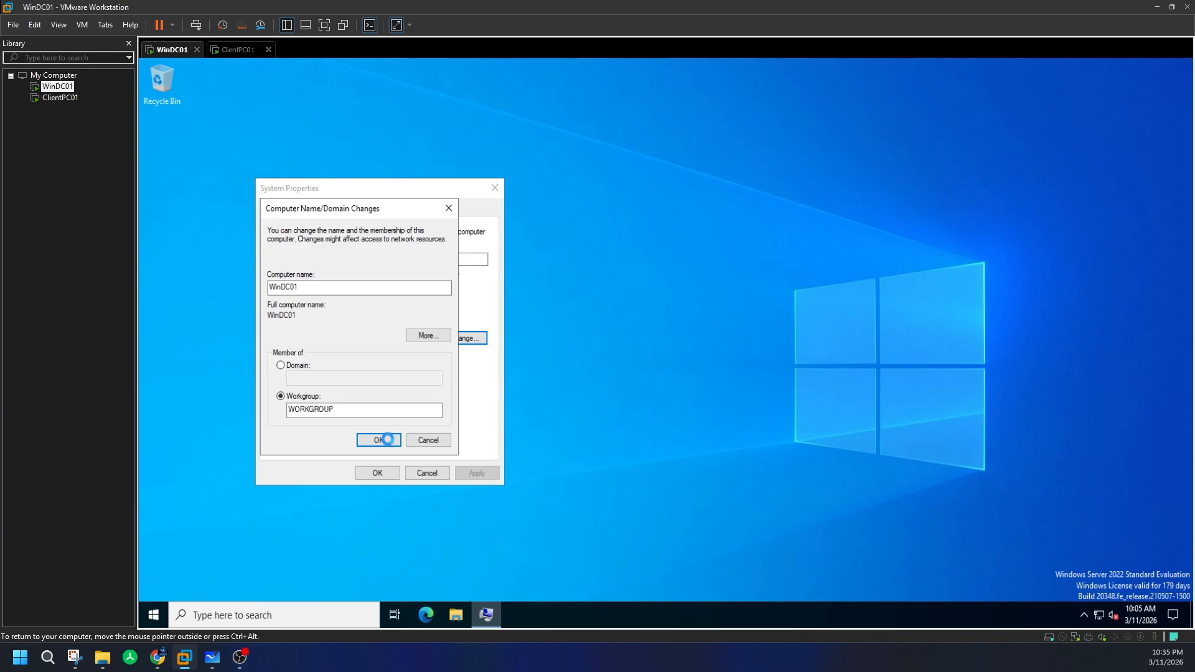
pyautogui.click(385, 442)
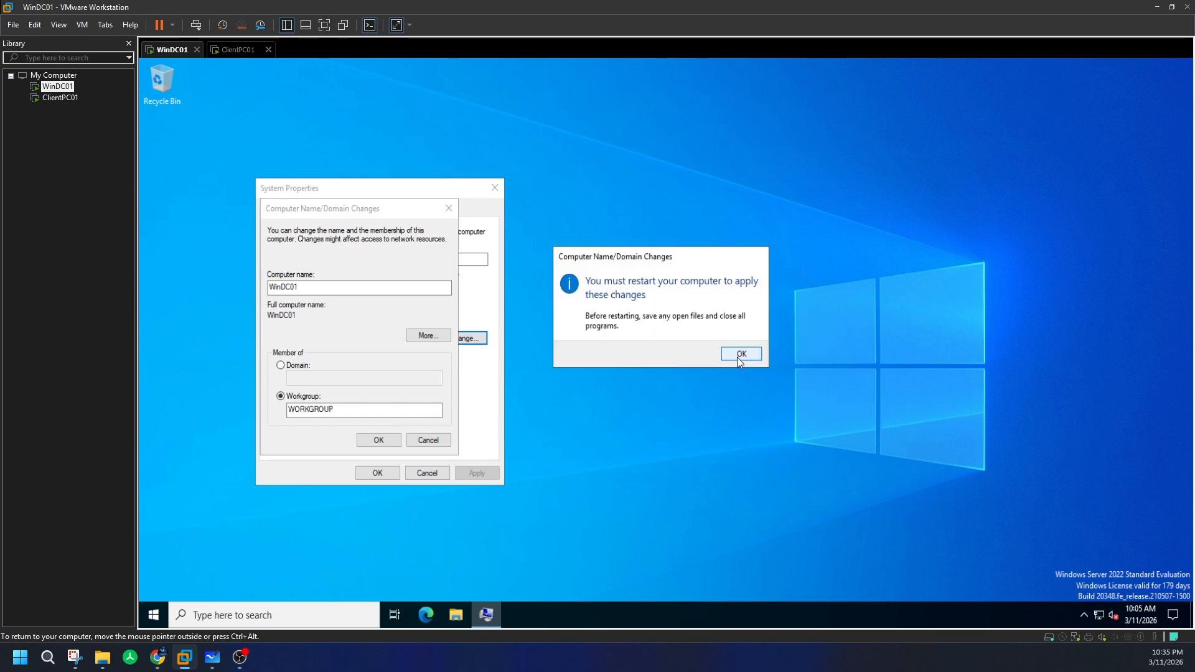
pyautogui.click(737, 359)
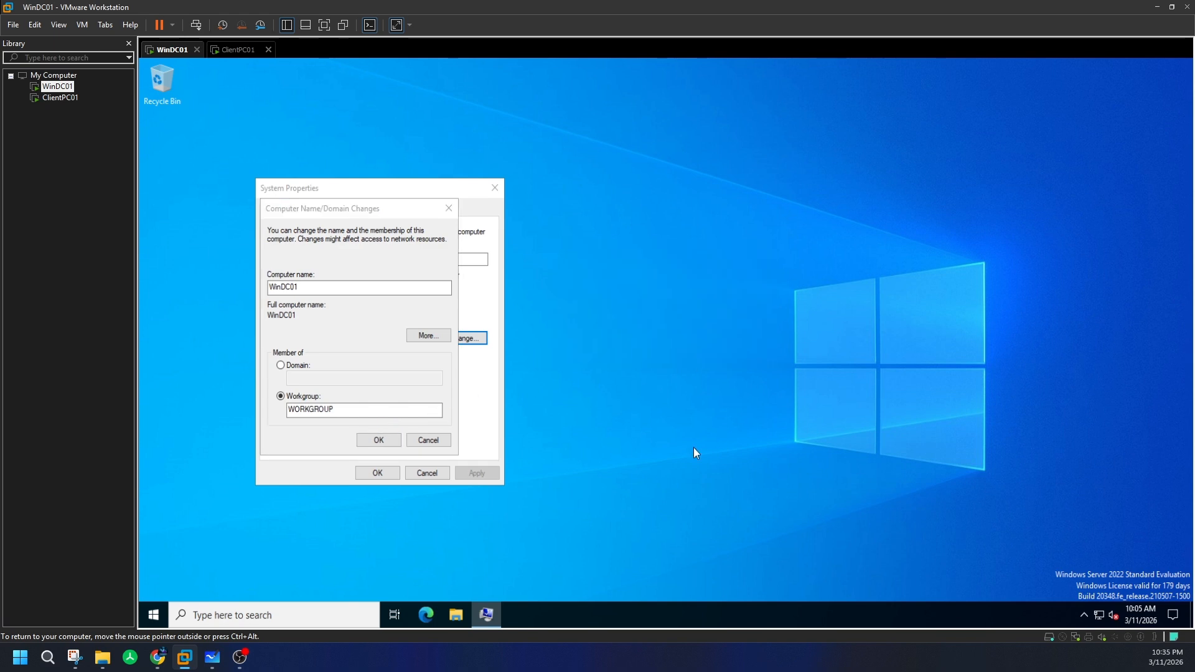
pyautogui.click(377, 473)
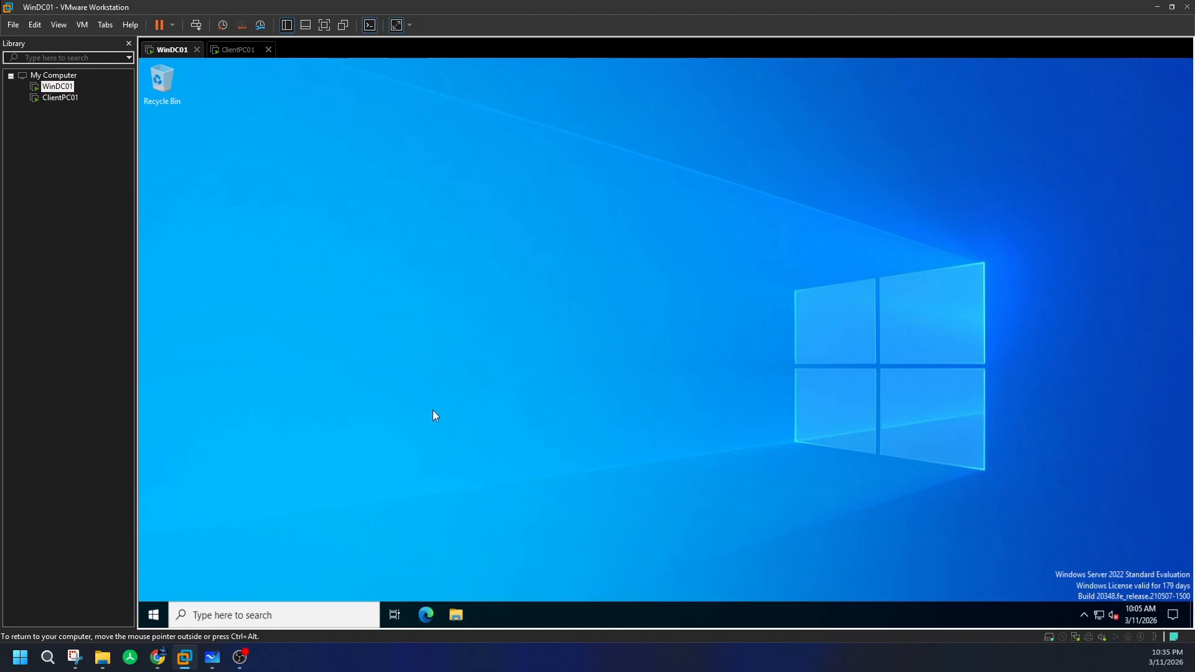
pyautogui.click(667, 350)
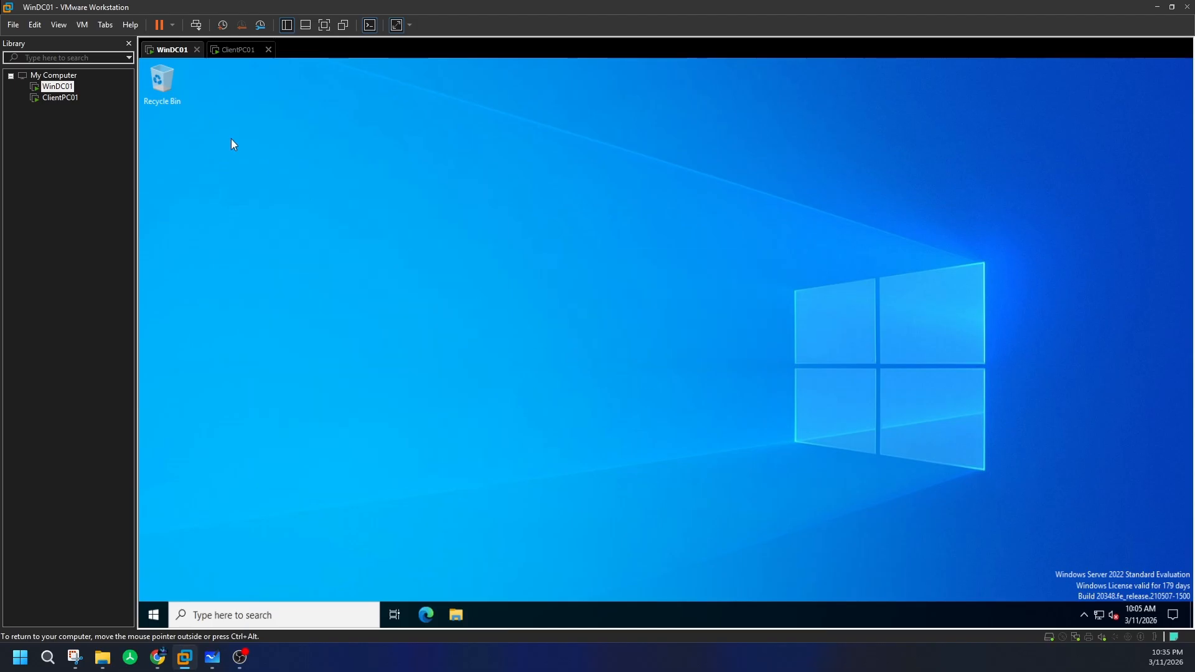
# - Sign in to WinDC01 as Administrator with the account password
pyautogui.click(237, 49)
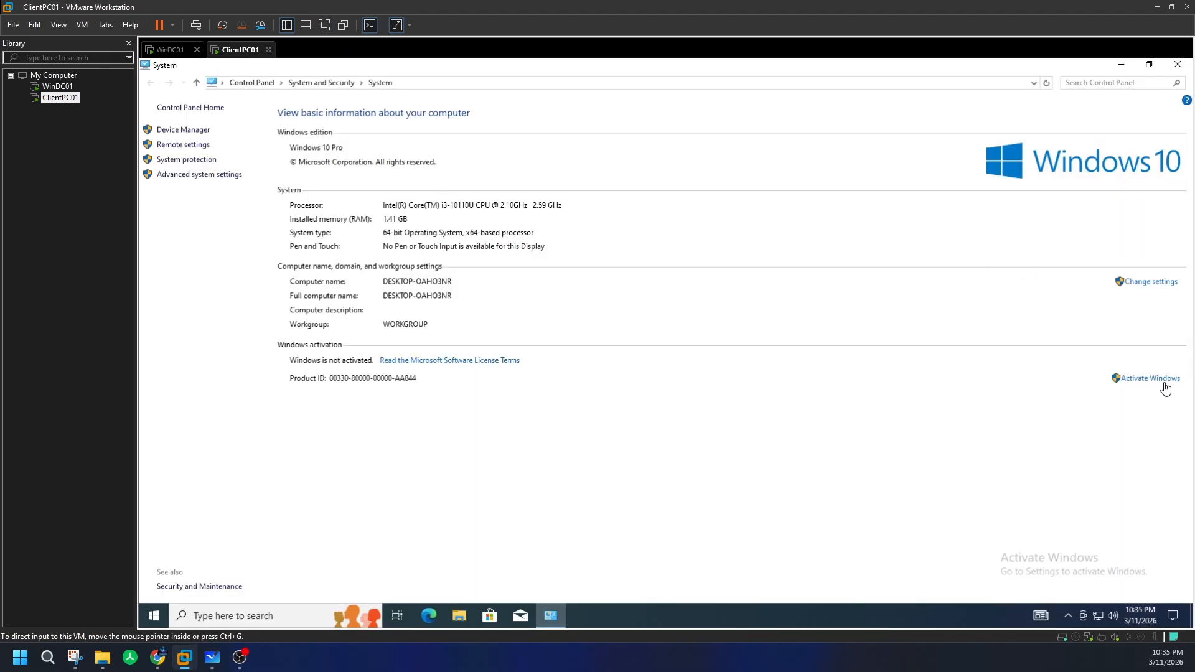
pyautogui.click(1157, 281)
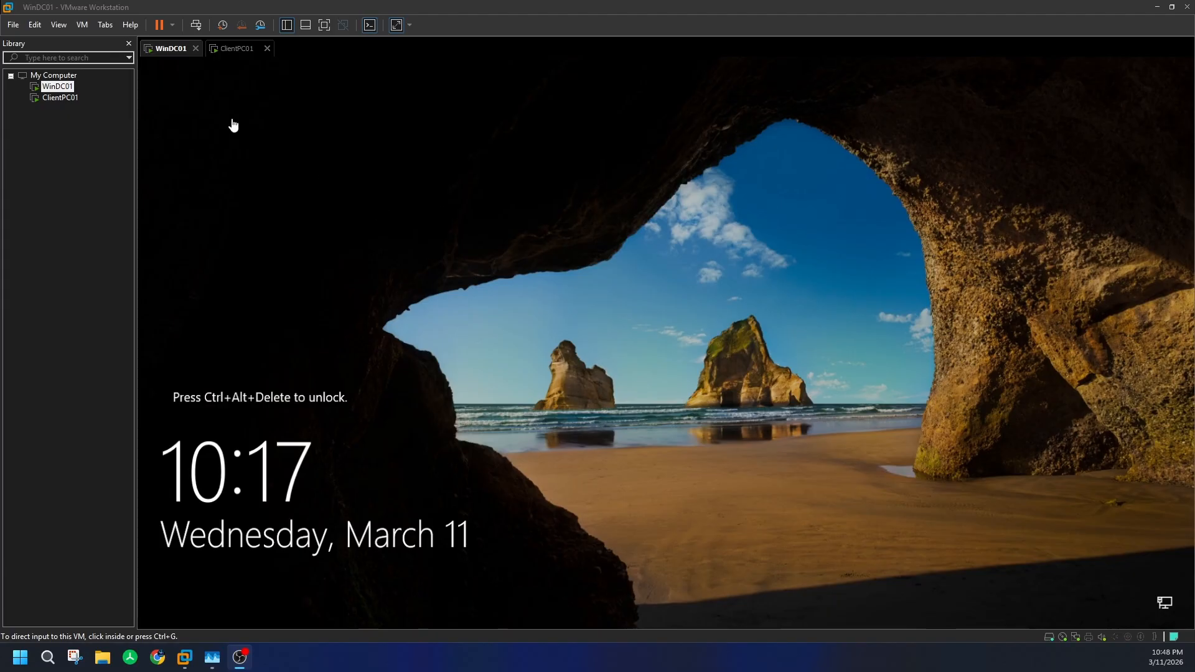
pyautogui.click(196, 25)
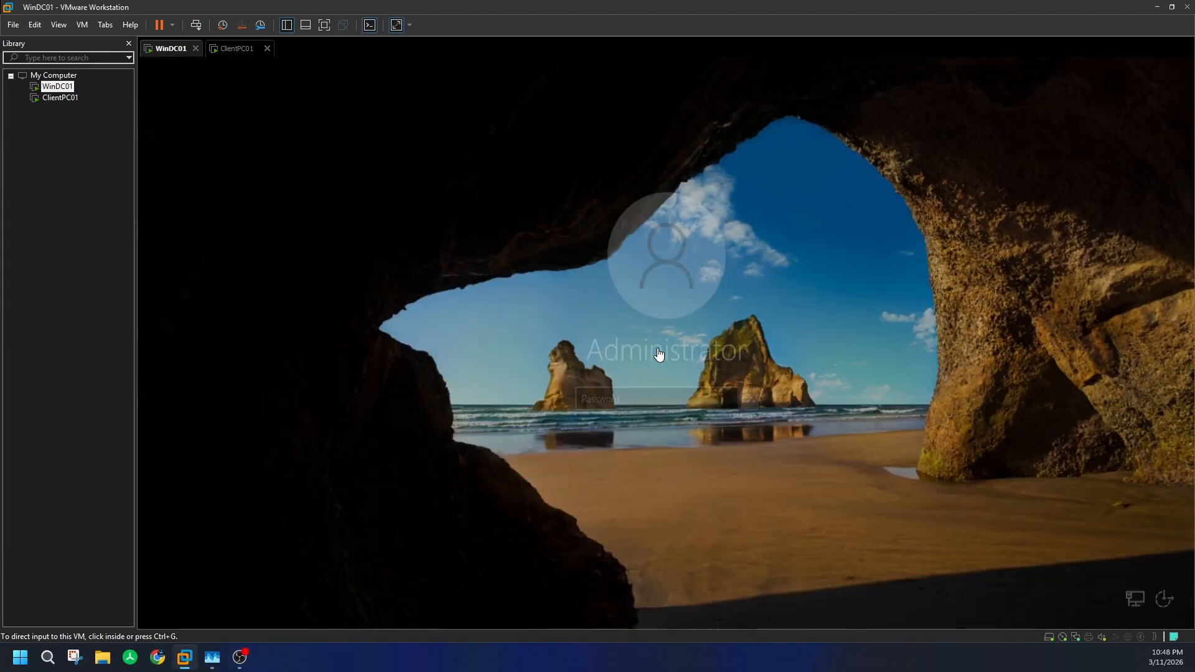
pyautogui.click(638, 397)
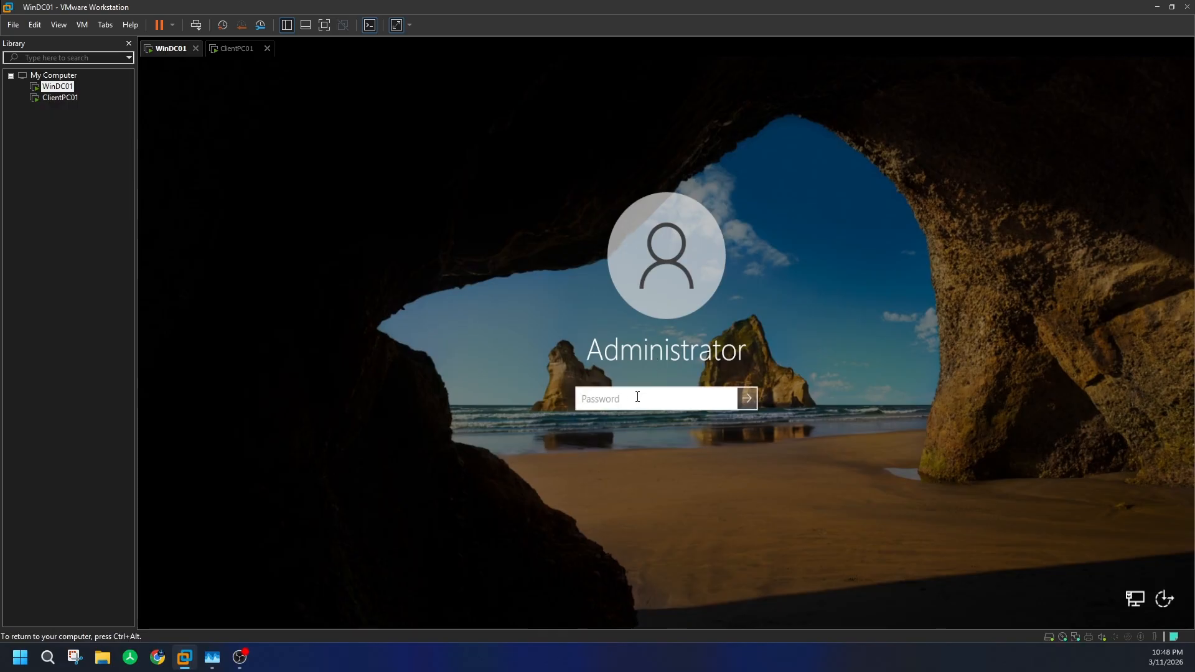
pyautogui.write('••••••••')
pyautogui.press('Return')
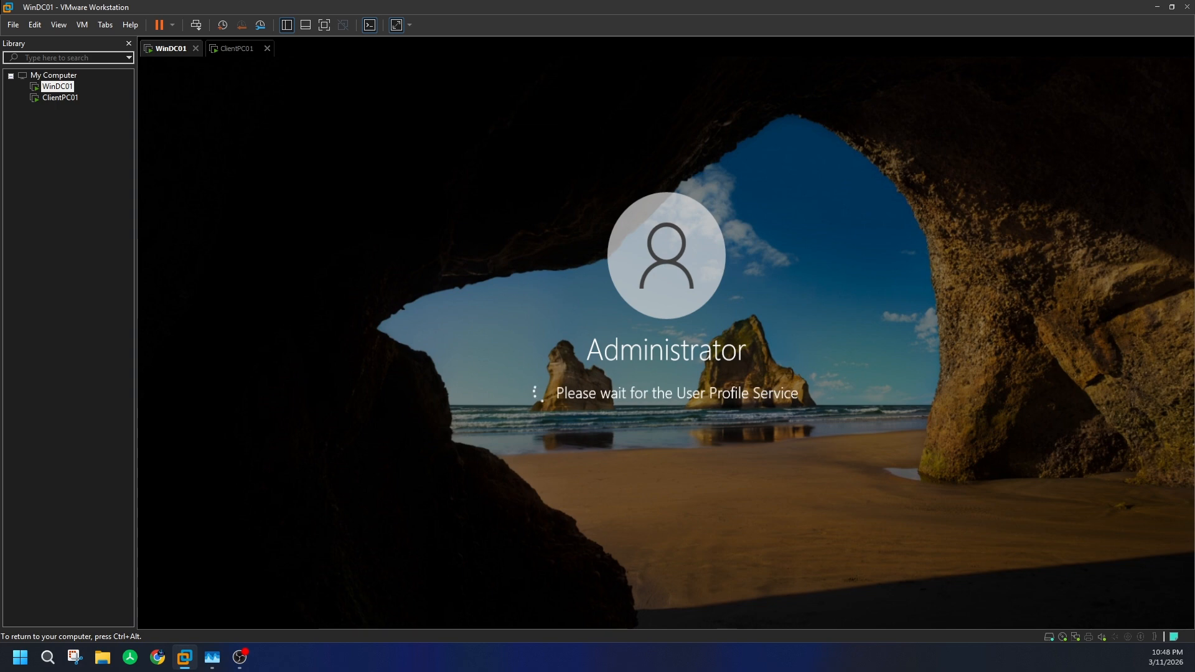
pyautogui.hotkey('ctrl', 'alt')
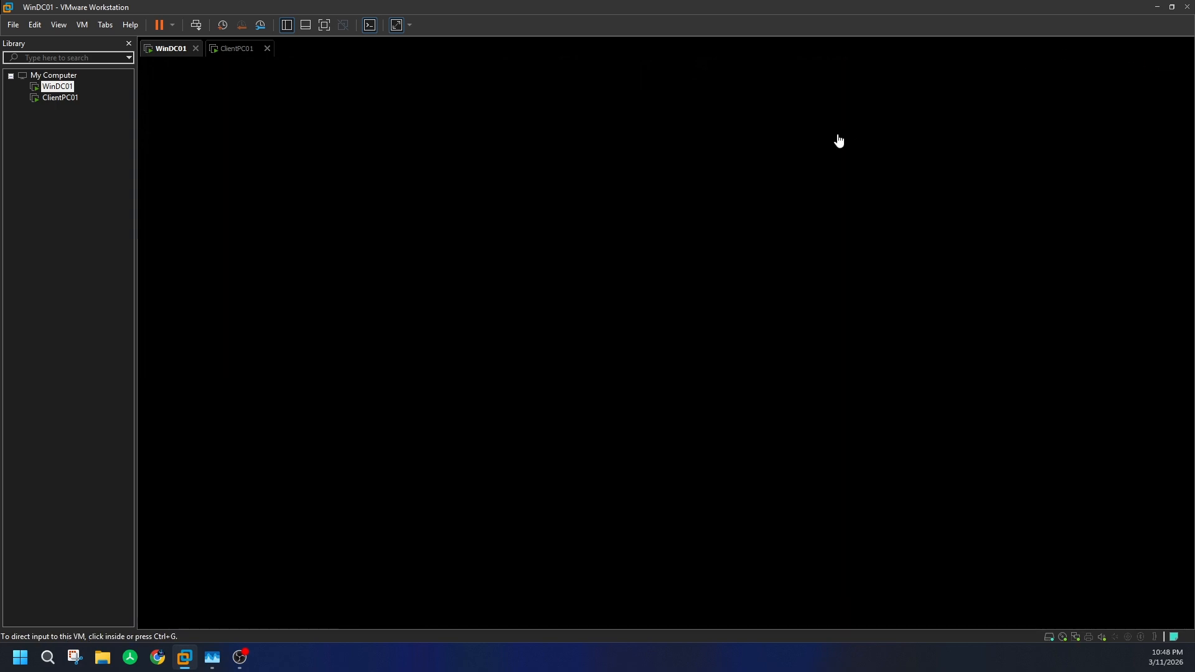
# - Open This PC on ClientPC01, then go back to WinDC01
pyautogui.click(237, 49)
pyautogui.click(410, 514)
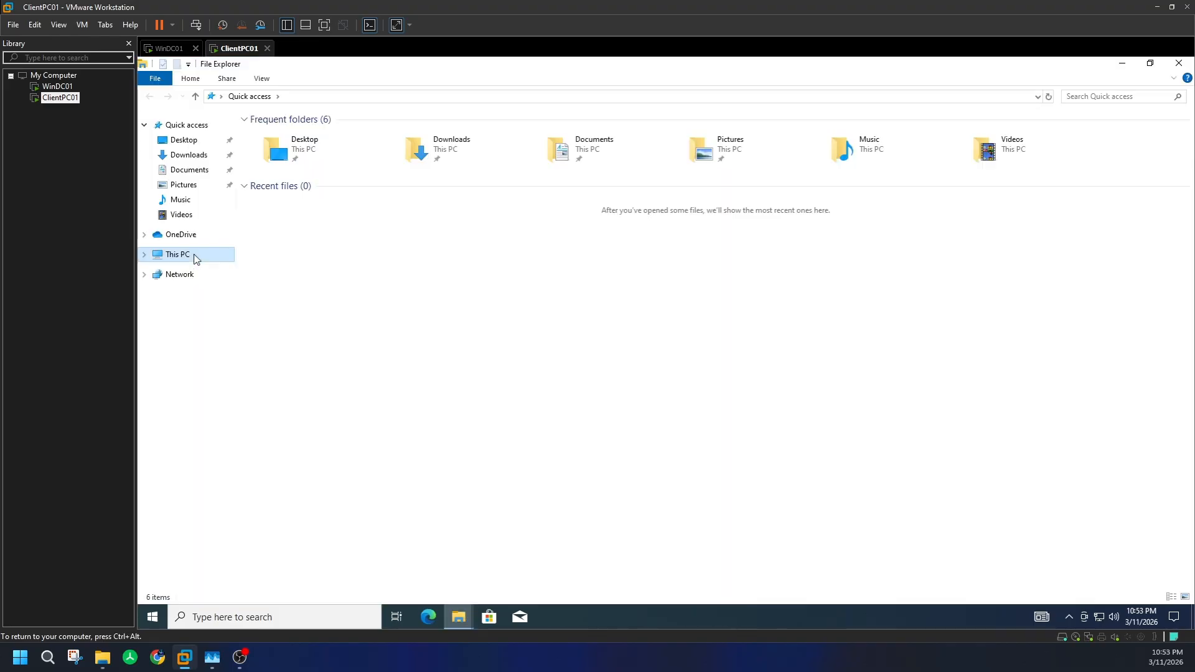
pyautogui.click(195, 257)
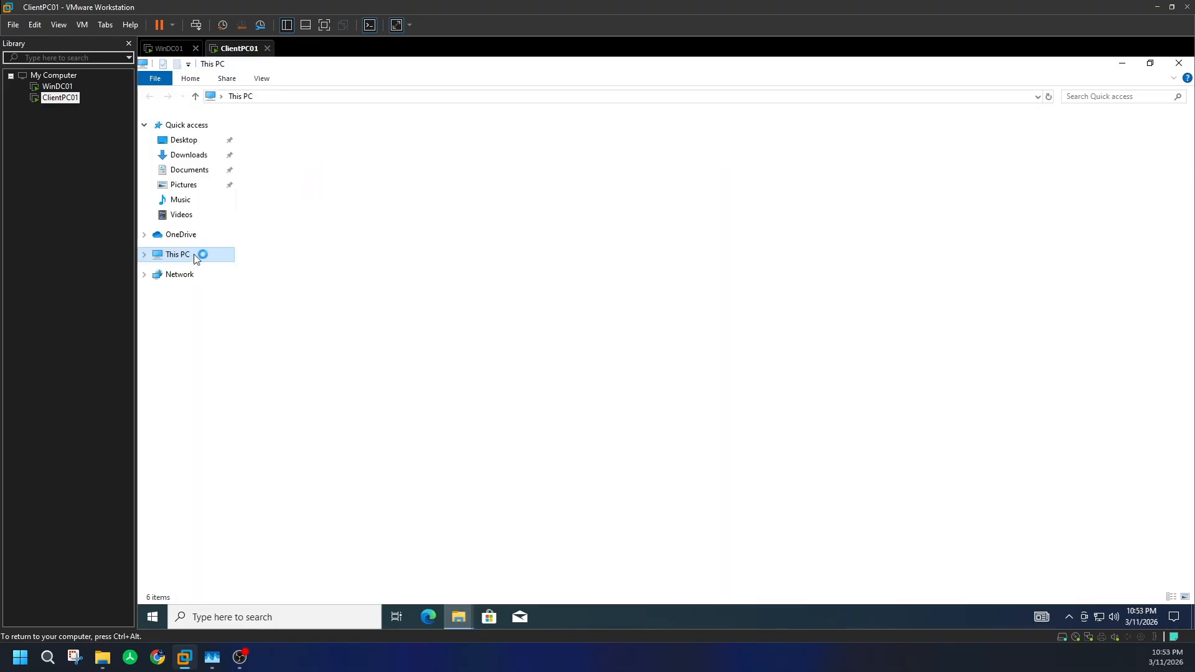
pyautogui.click(163, 48)
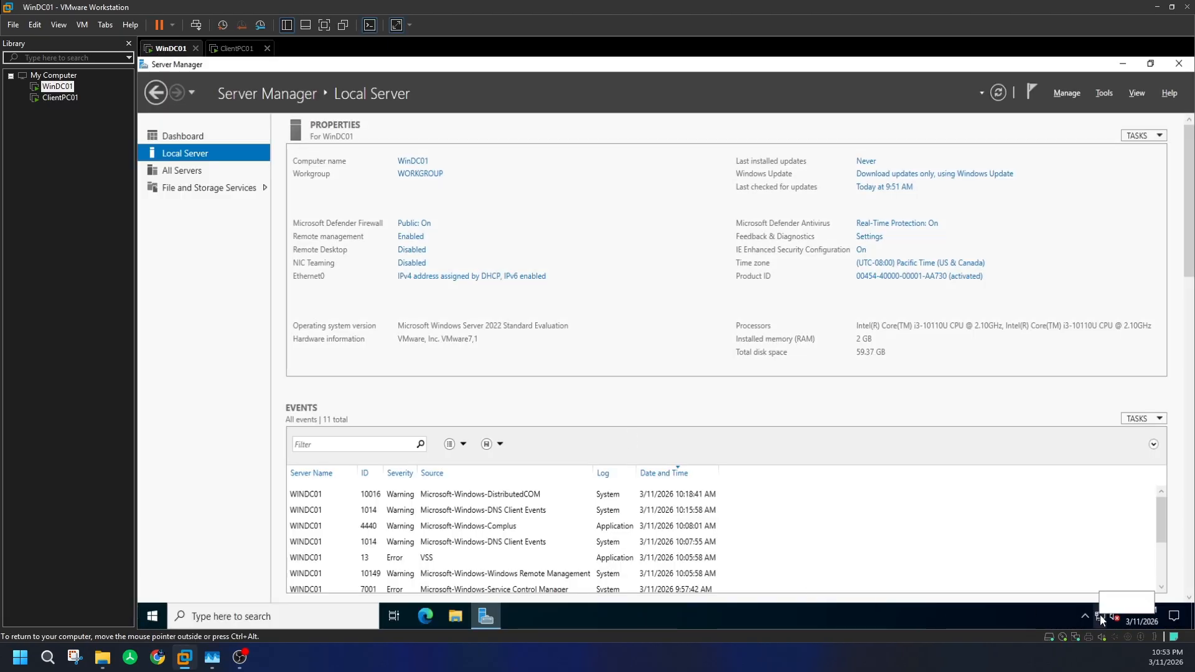
# - Launch Command Prompt via cmd and run ncpa.cpl to open Network Connections
pyautogui.click(158, 611)
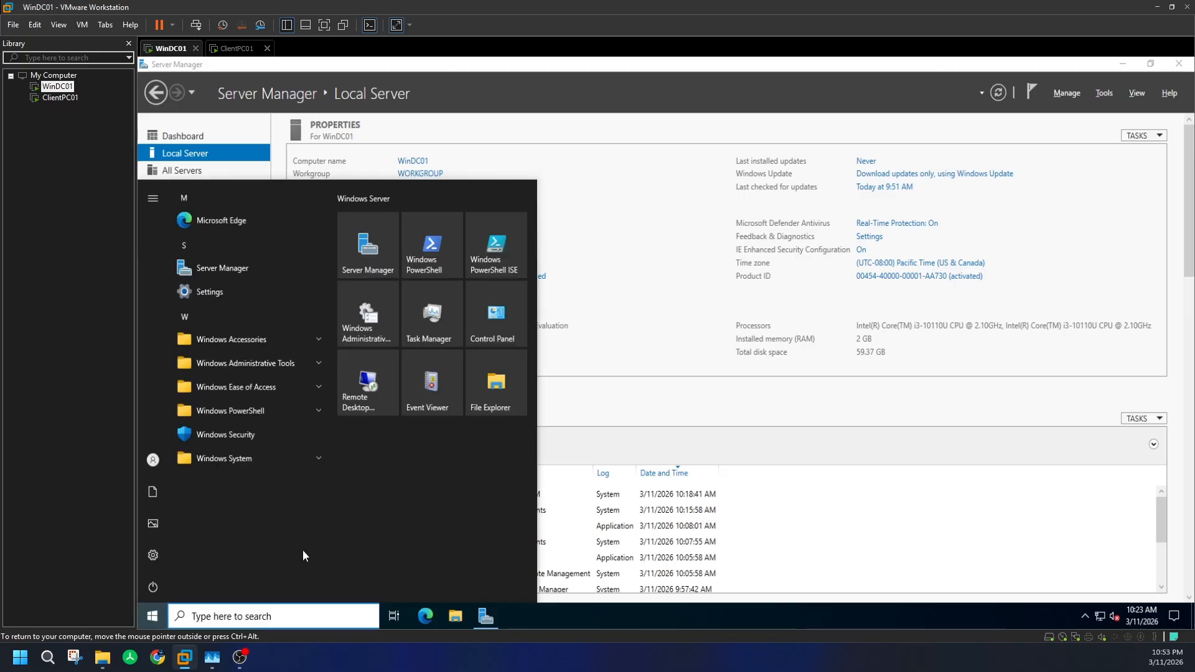
pyautogui.write('cmd')
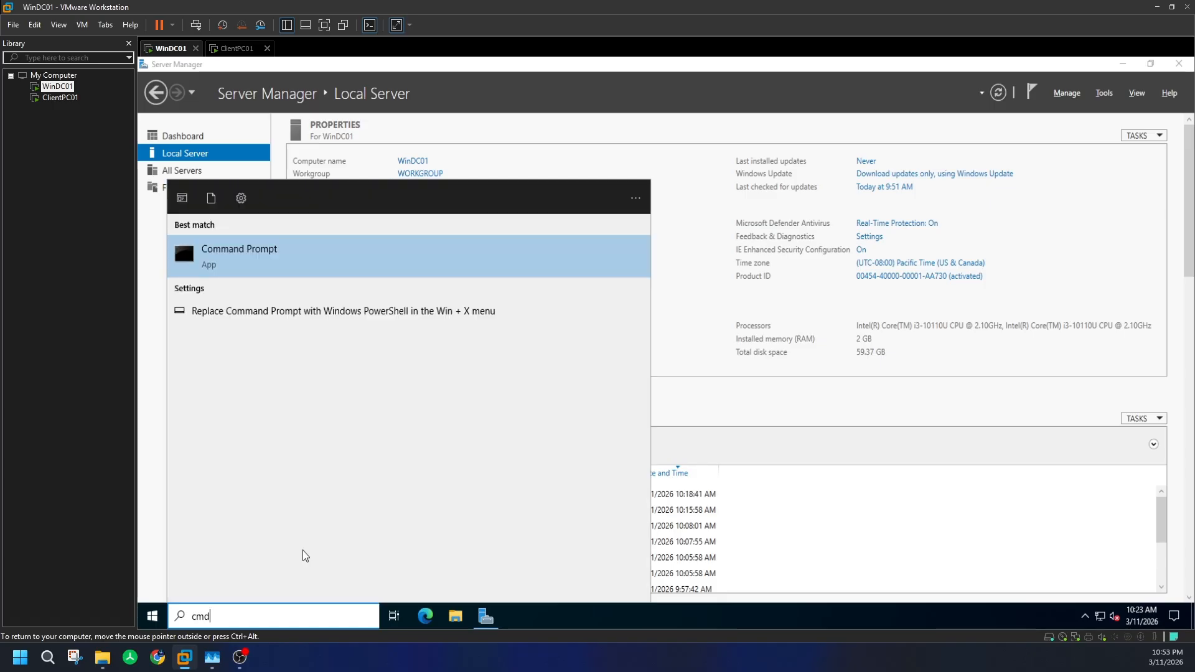
pyautogui.press('Return')
pyautogui.write('nc')
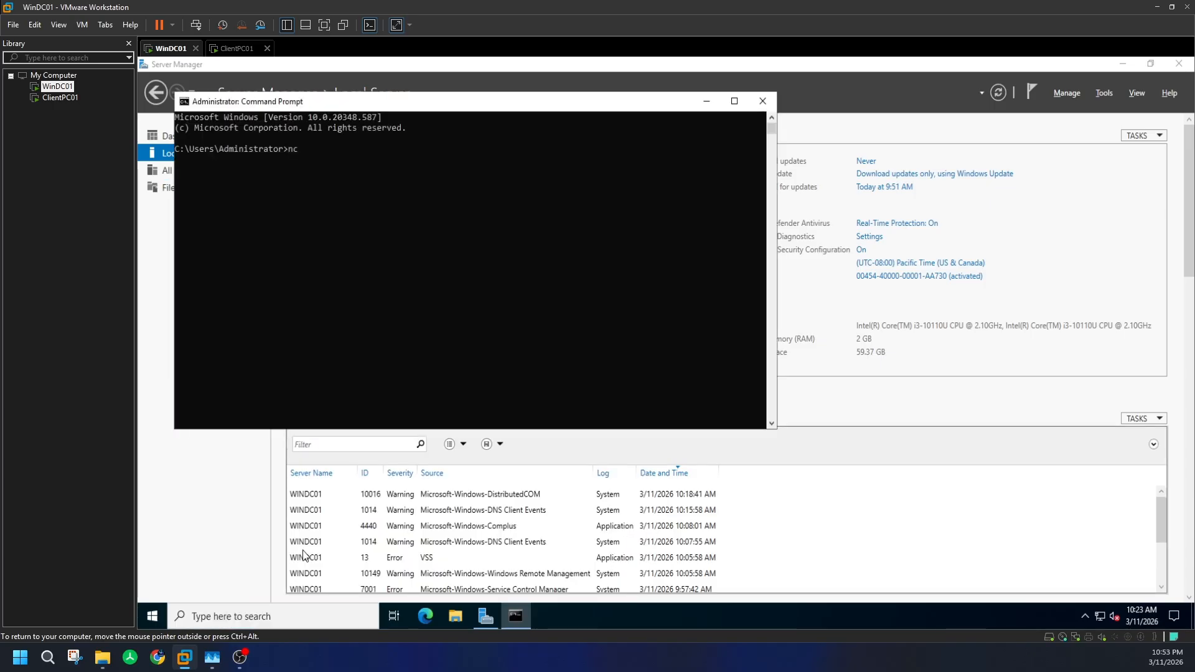
pyautogui.write('pa.cpl')
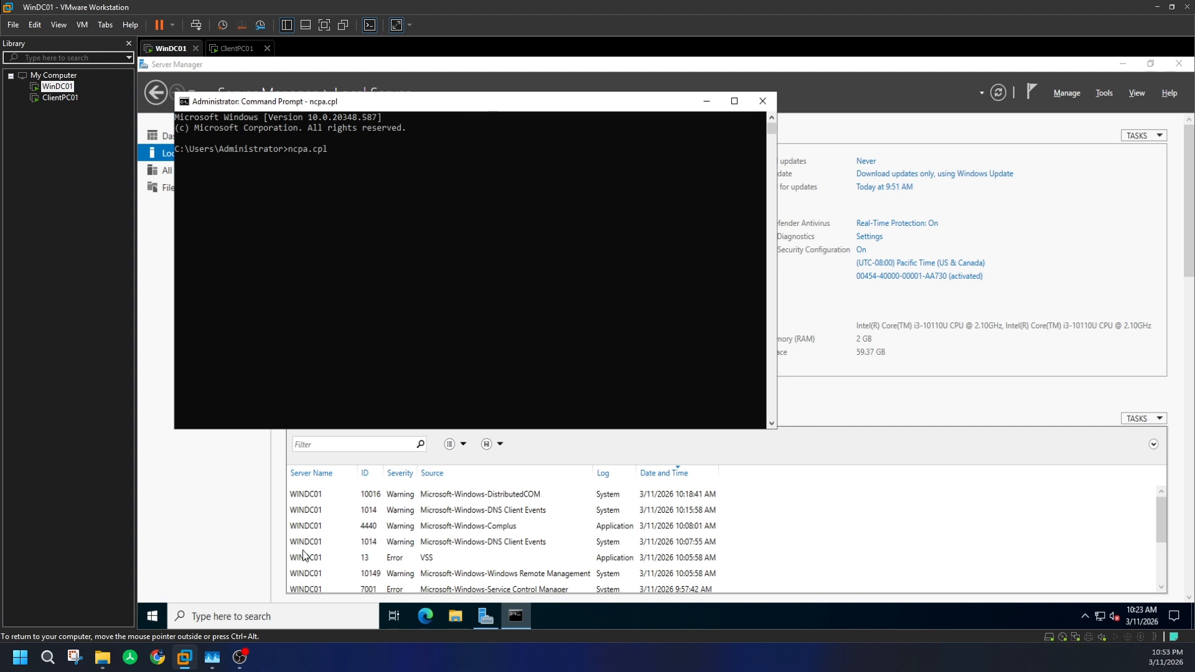
pyautogui.press('Return')
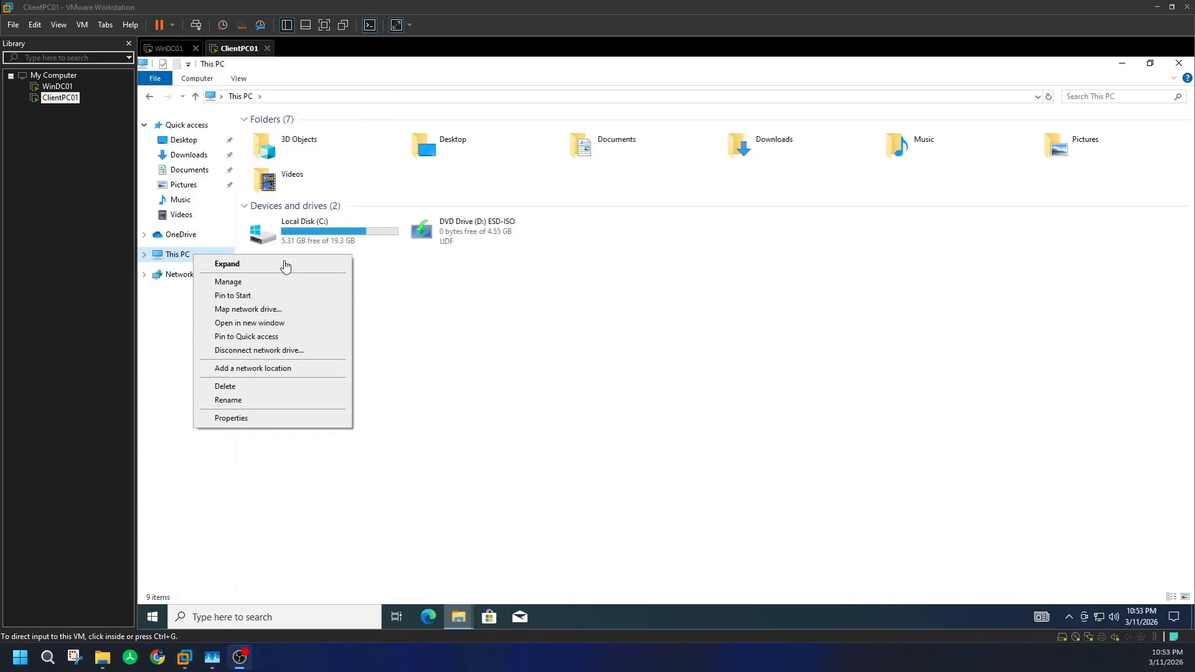
pyautogui.click(170, 49)
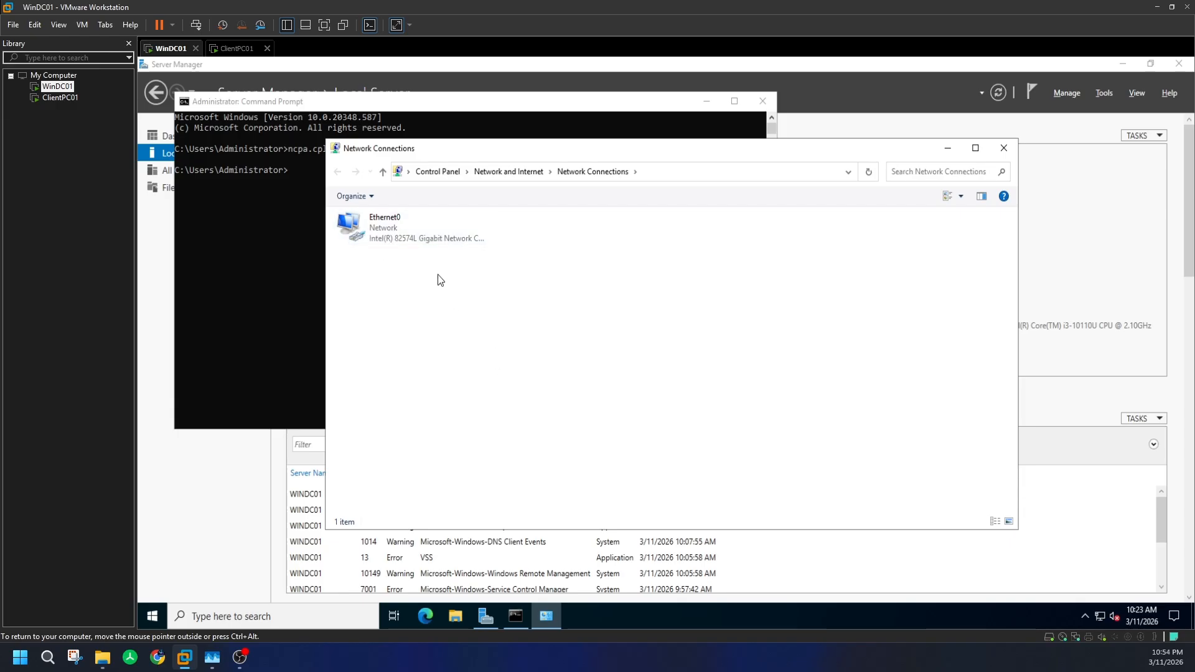
# - Open Ethernet0's properties, disable IPv6 and open the IPv4 settings
pyautogui.click(419, 235)
pyautogui.rightClick(420, 231)
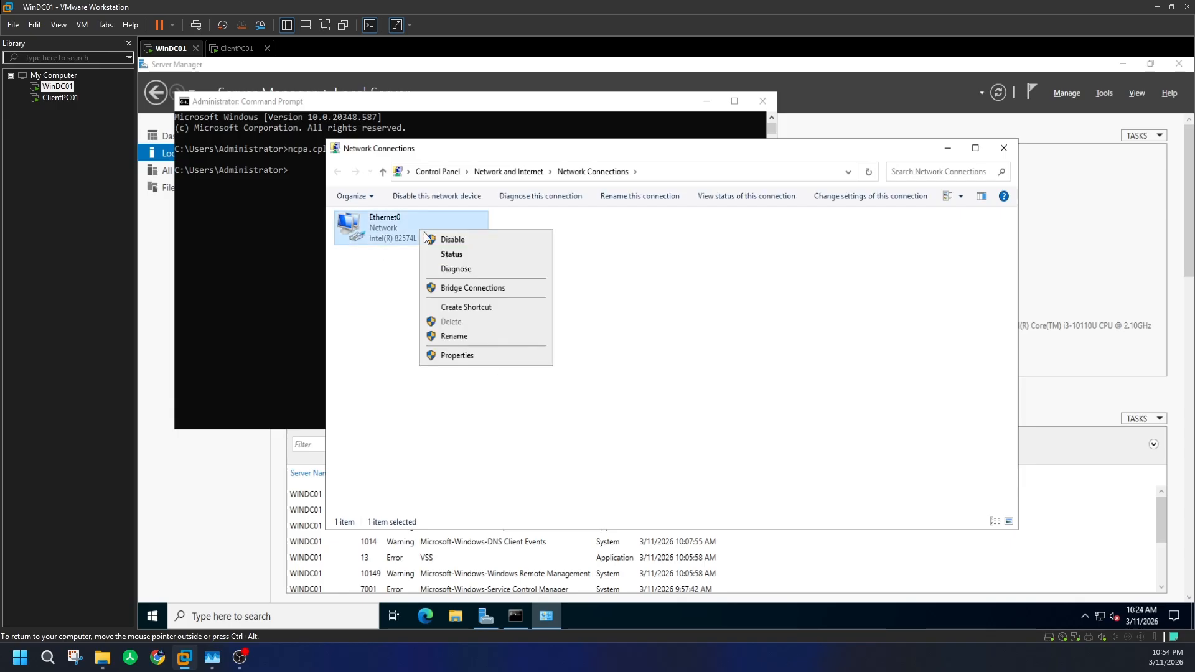
pyautogui.click(462, 356)
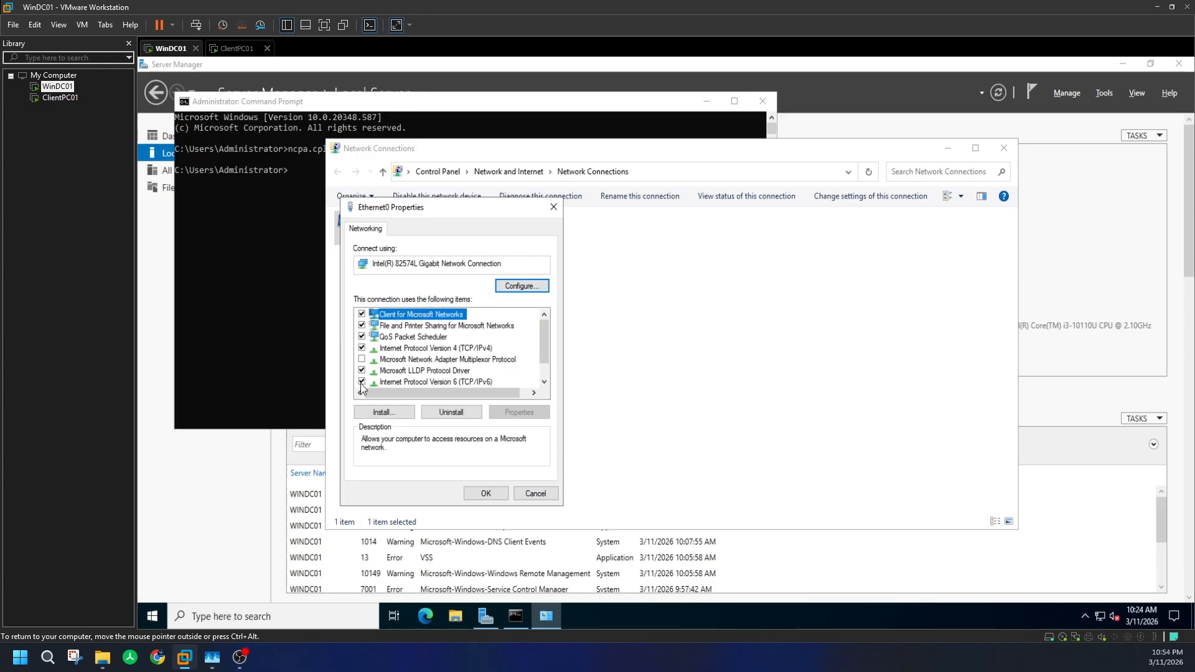
pyautogui.click(362, 384)
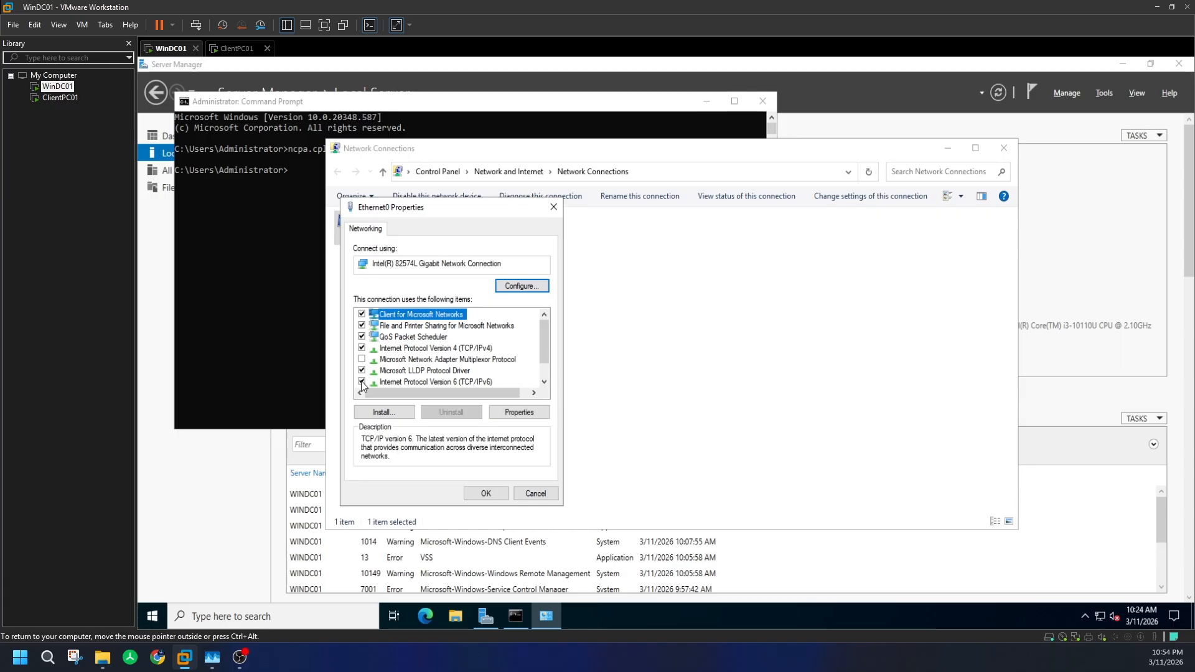
pyautogui.doubleClick(429, 349)
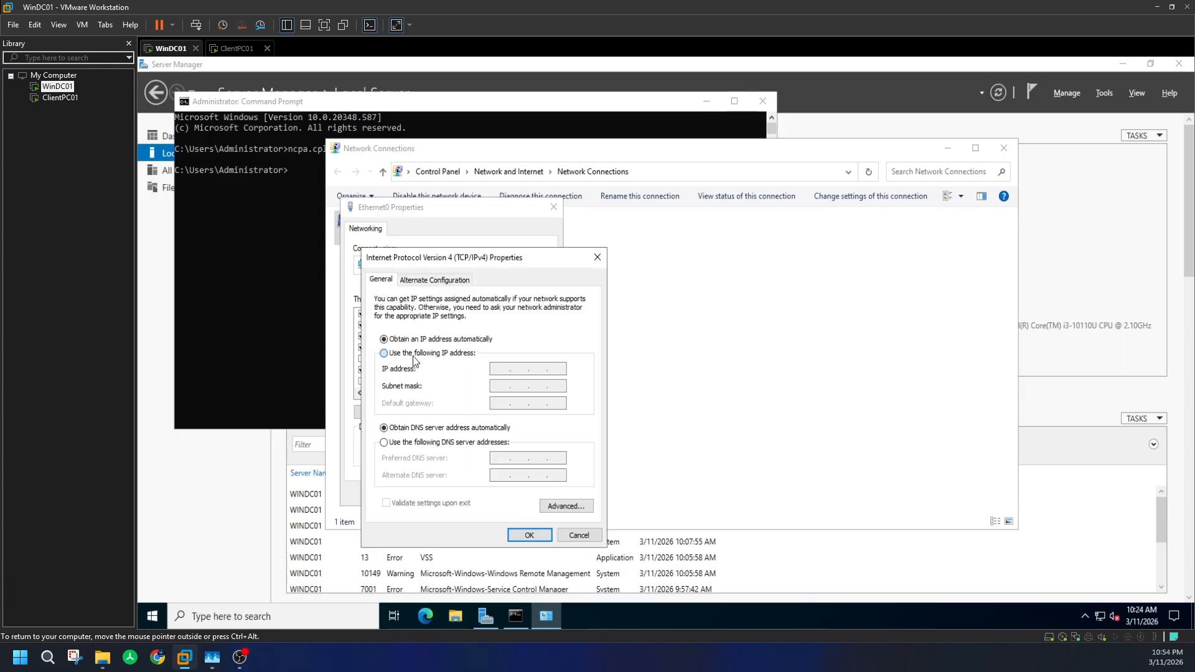
# - Assign static IP 192.168.1.10, mask 255.255.255.0, gateway 192.168.1.1, DNS 192.168.1.10
pyautogui.click(413, 353)
pyautogui.click(498, 370)
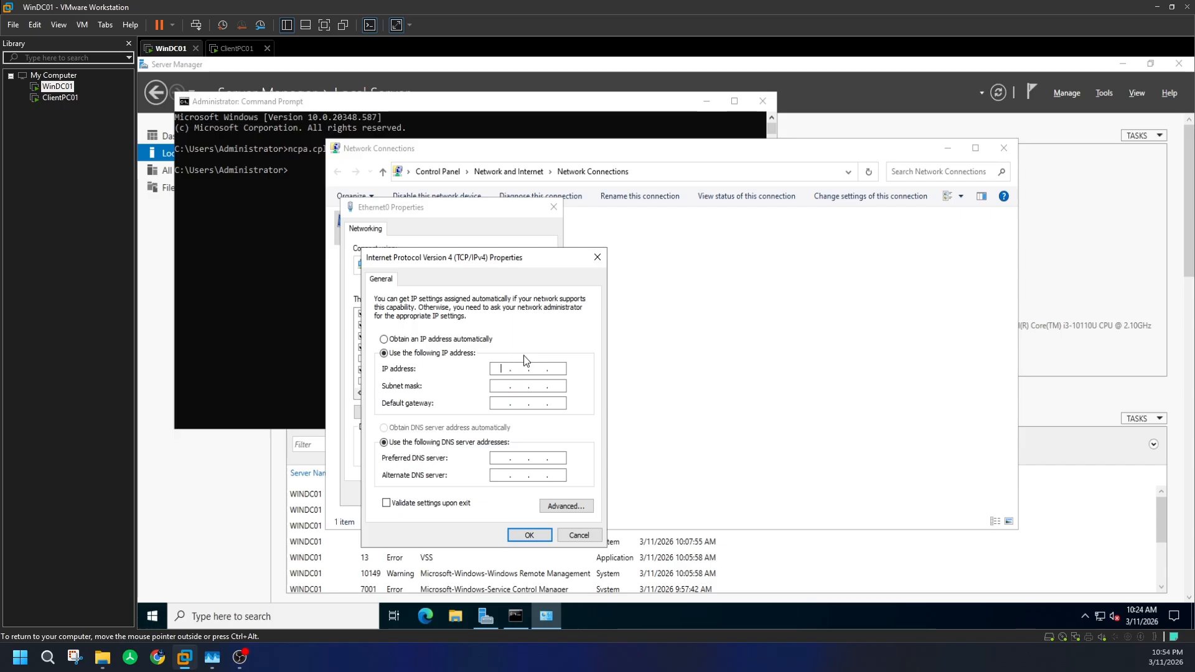
pyautogui.write('192 . 168 . 1 .')
pyautogui.write('10')
pyautogui.press('Tab')
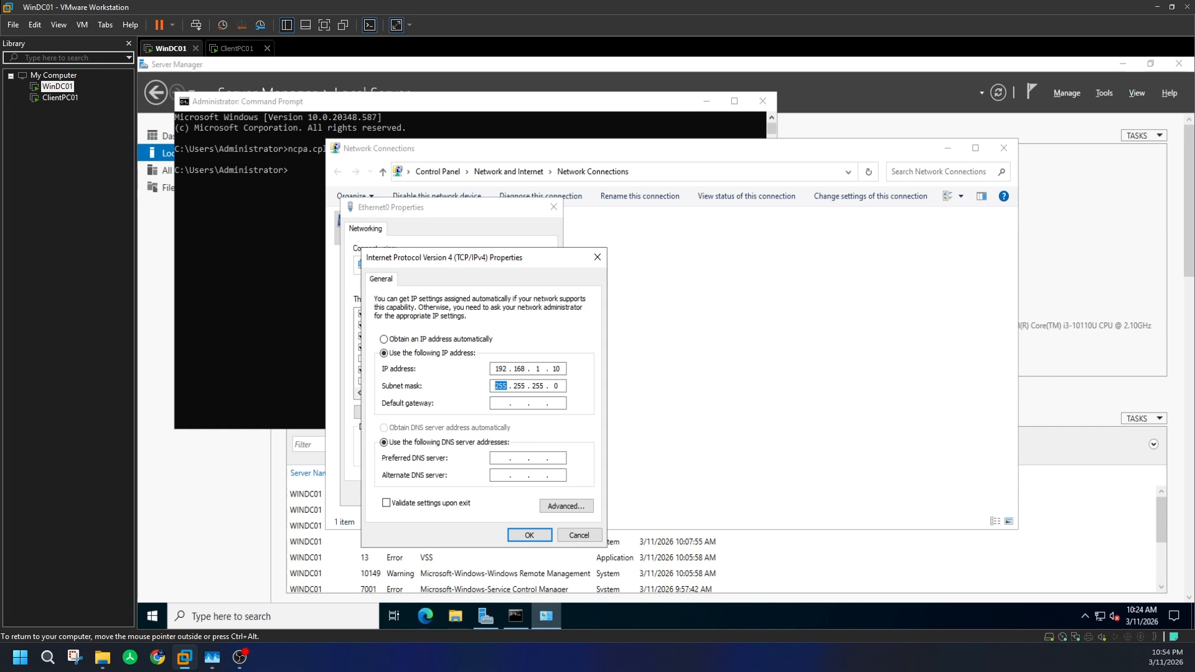
pyautogui.press('Tab')
pyautogui.write('192 . 168 . 1 . 1')
pyautogui.press('Tab')
pyautogui.press('Tab')
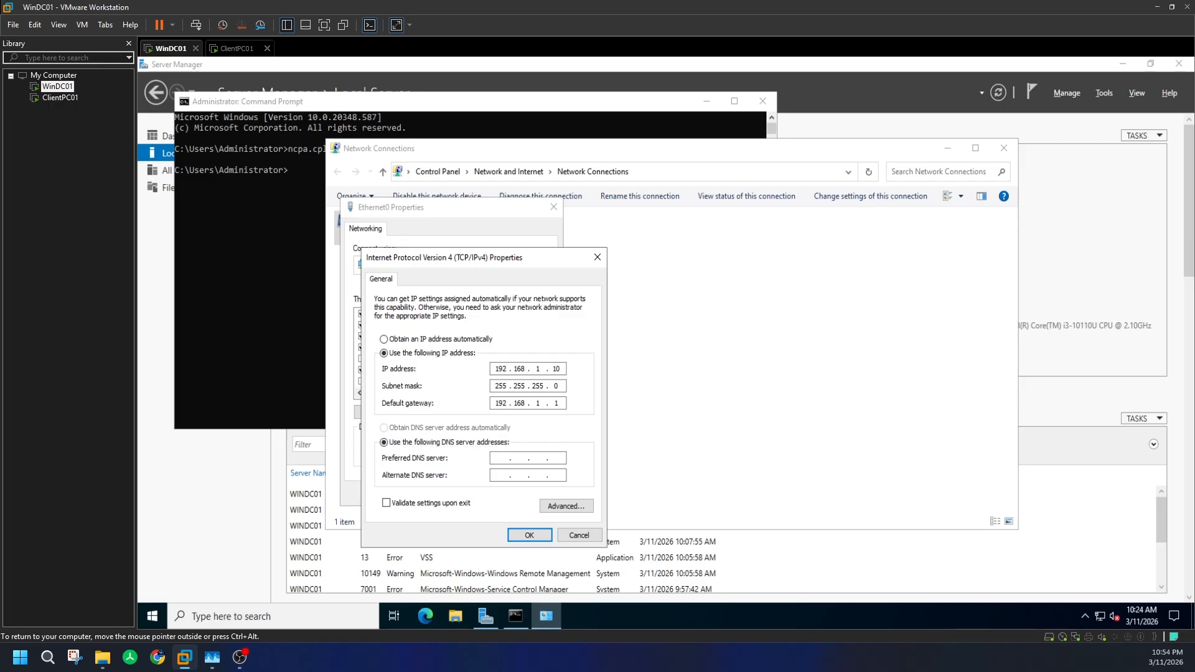
pyautogui.write('192 . 168 . 1 . 10')
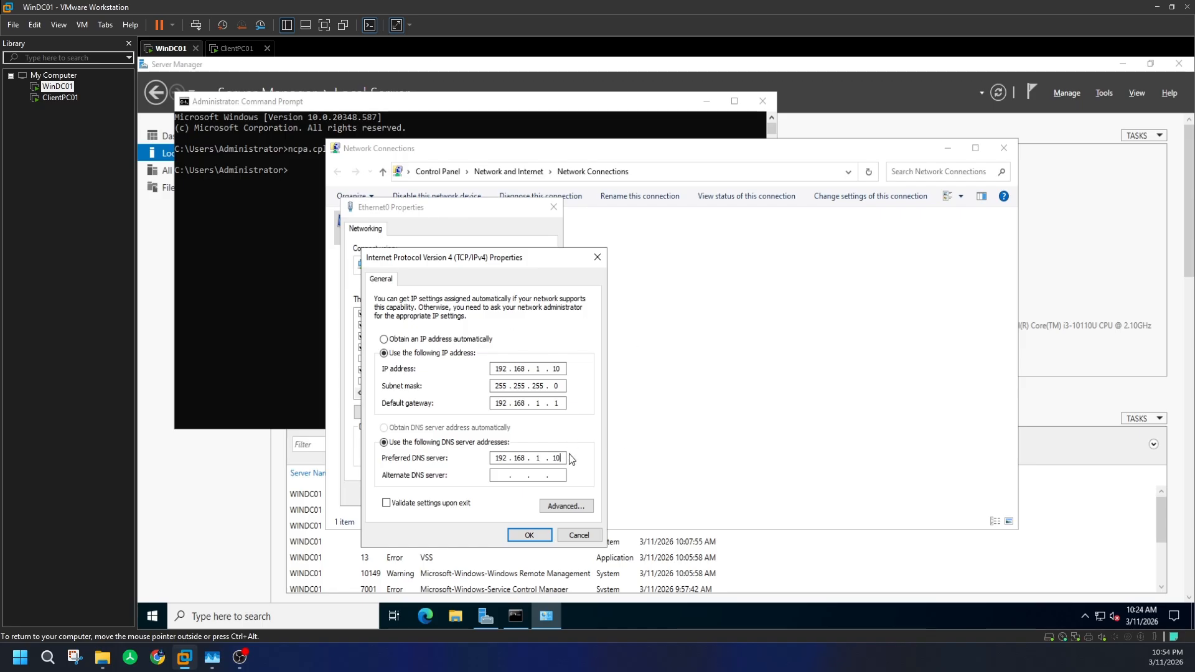
pyautogui.click(534, 535)
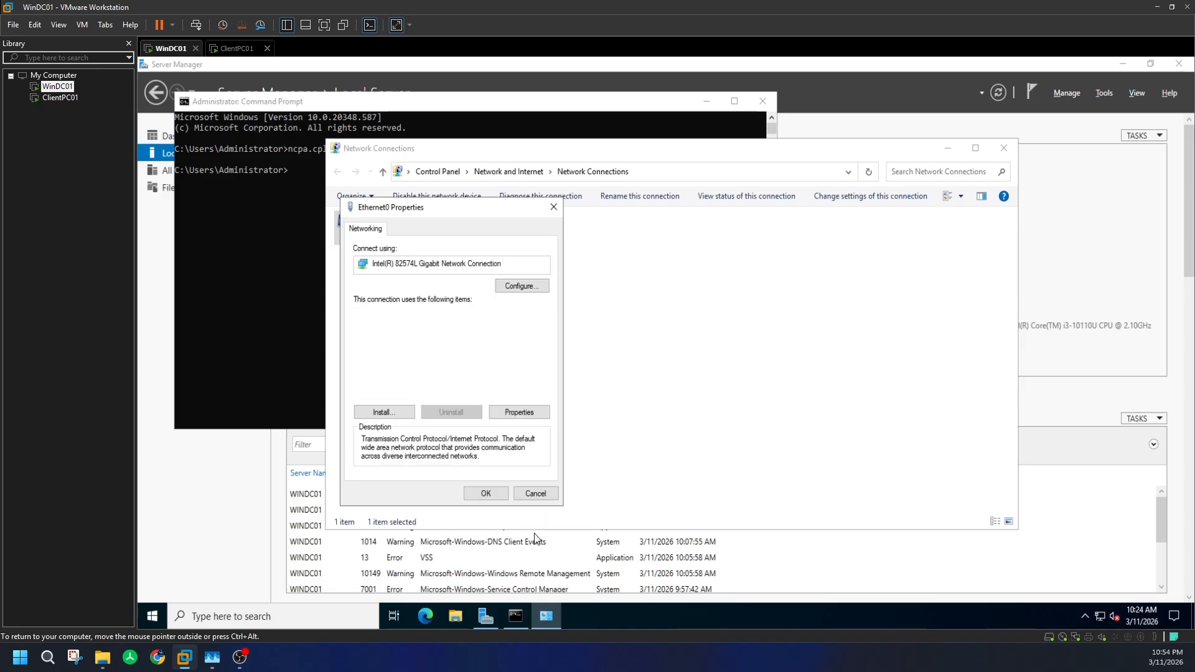
pyautogui.click(486, 493)
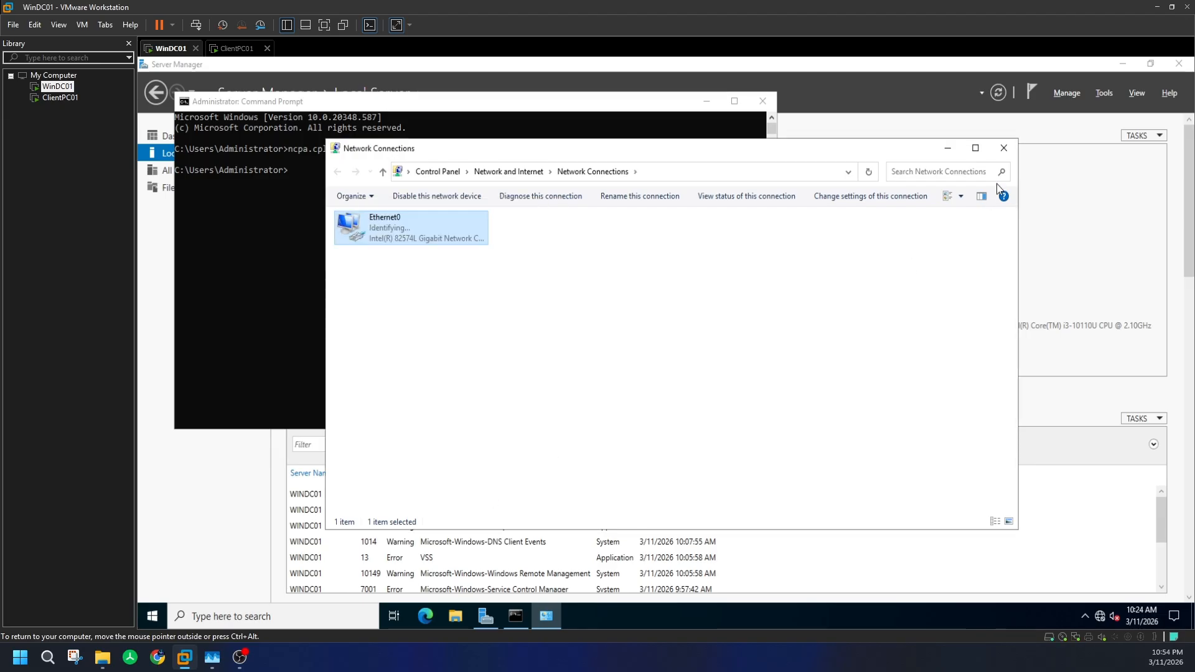
# - Run ipconfig in the command prompt to verify the new address
pyautogui.click(948, 148)
pyautogui.click(456, 269)
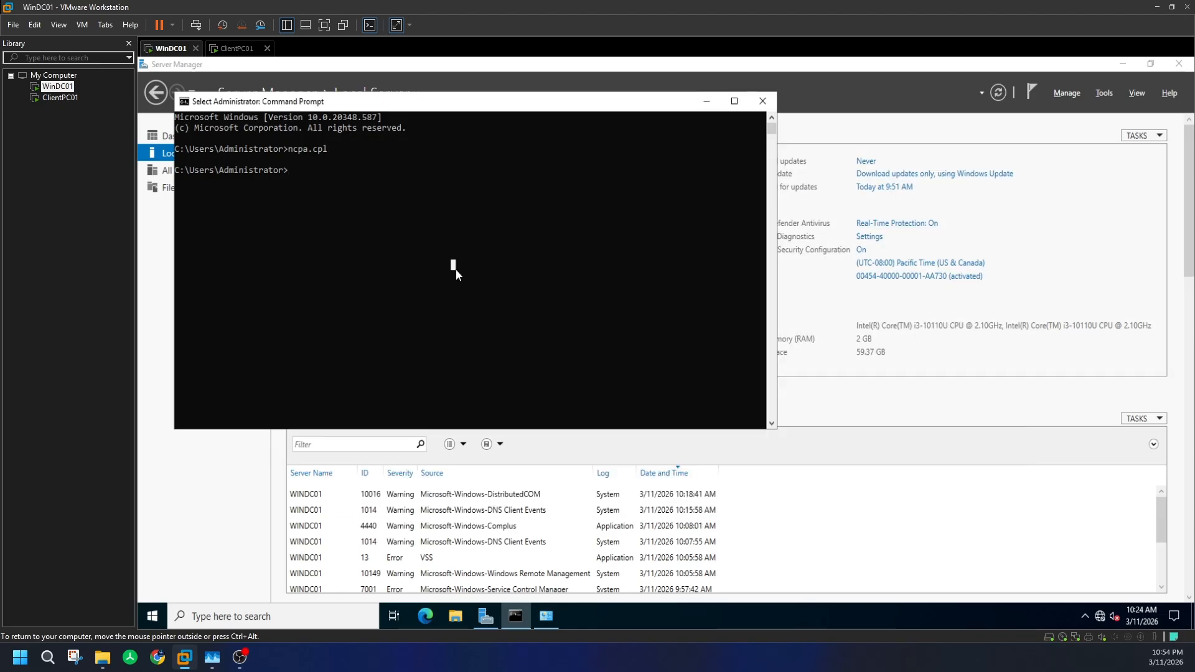
pyautogui.write('ipconfig')
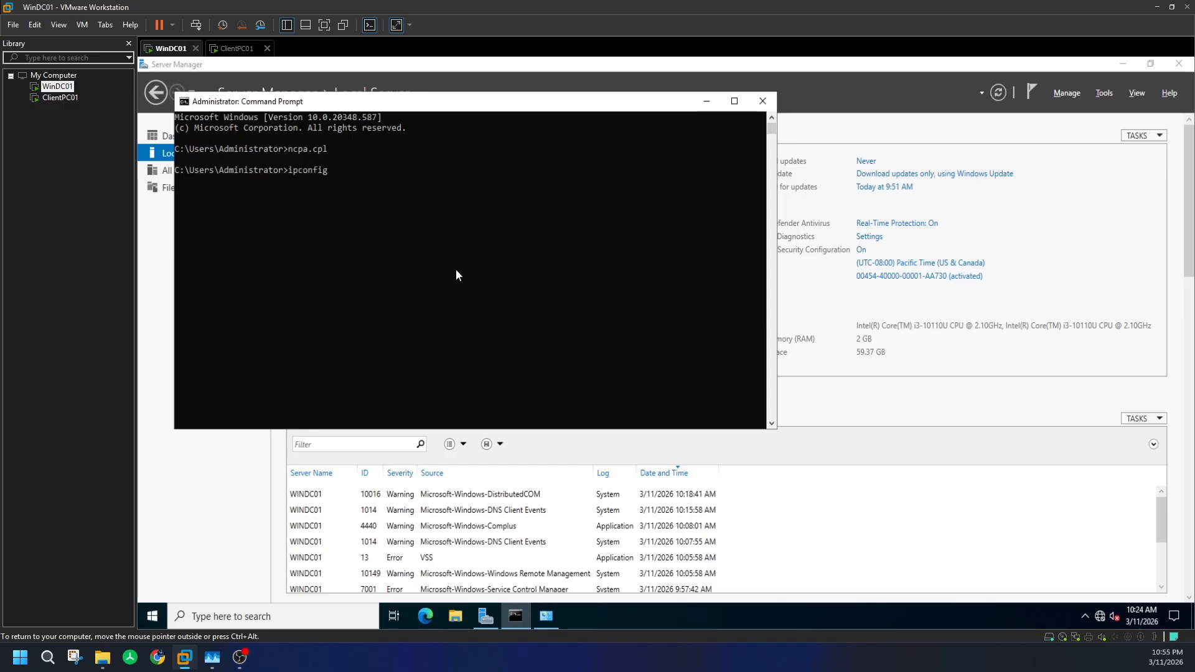
pyautogui.press('Return')
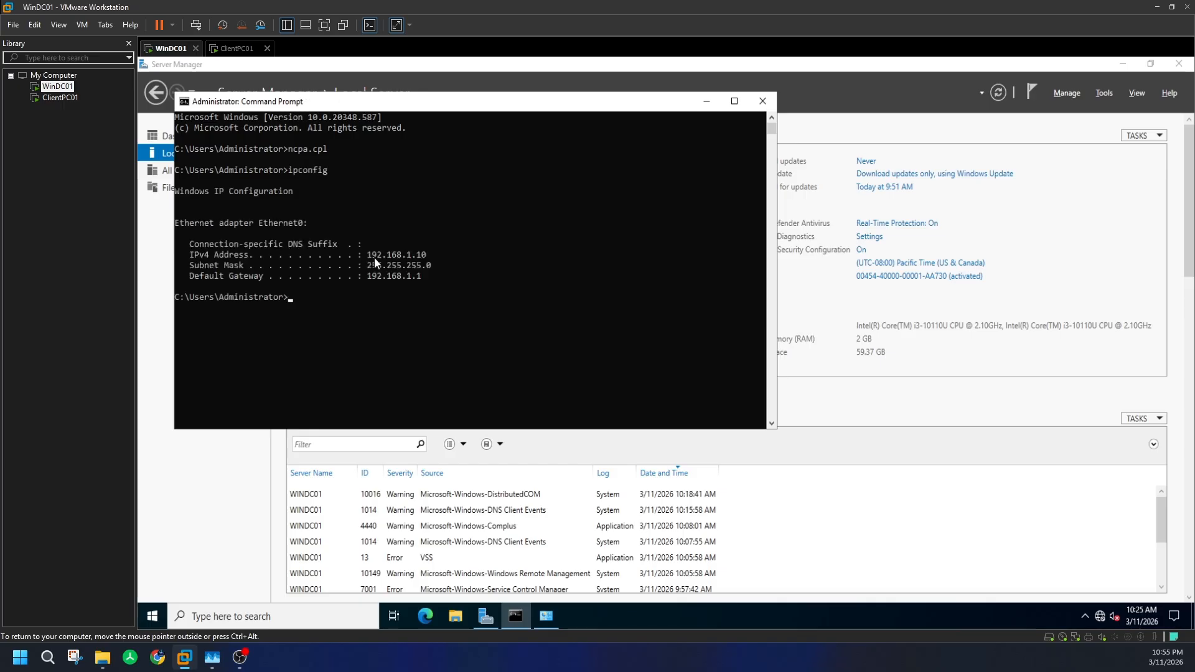
pyautogui.click(236, 48)
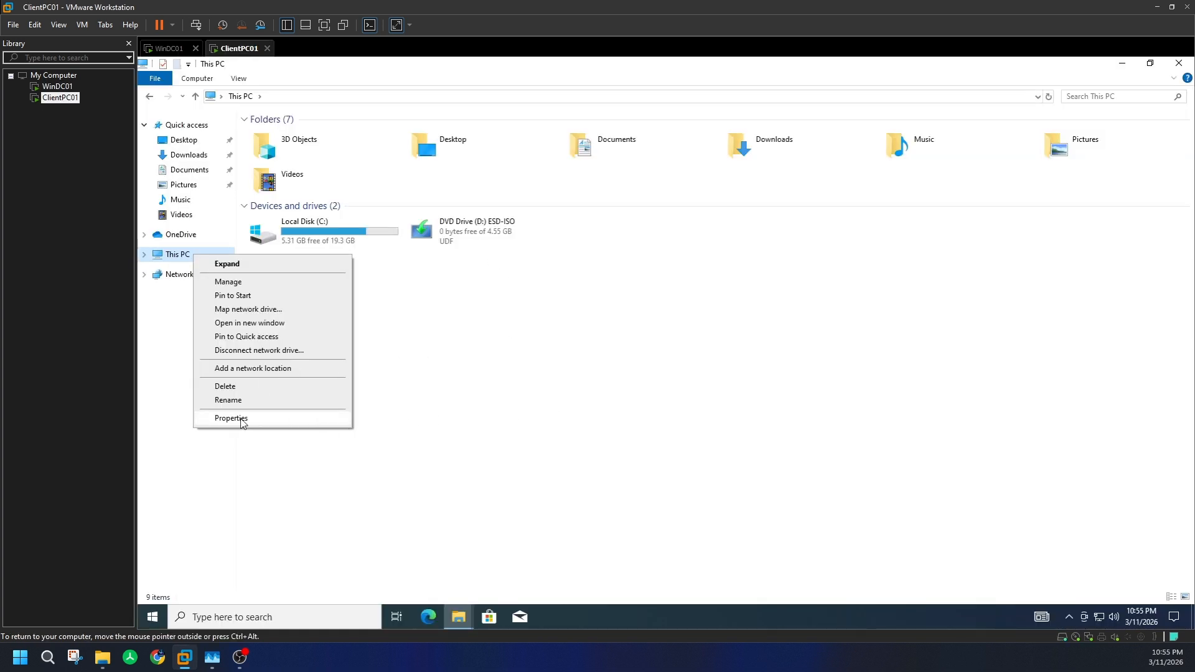
# - On ClientPC01, deselect the DVD drive and open This PC's Properties from the navigation pane
pyautogui.click(244, 420)
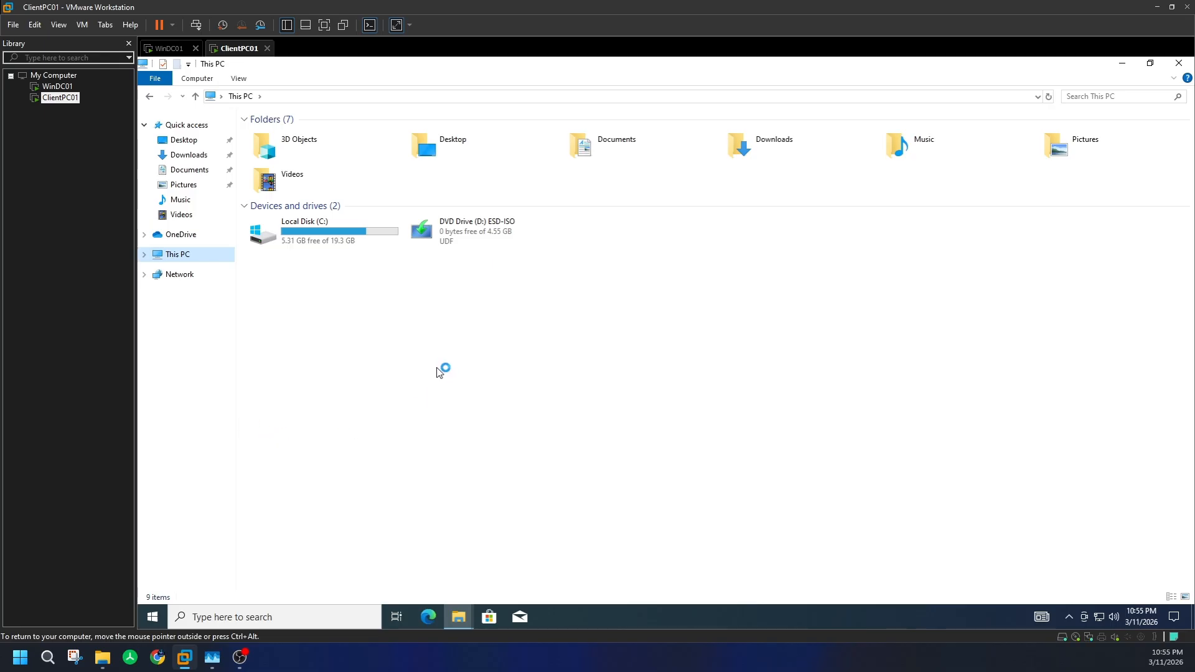
pyautogui.click(480, 233)
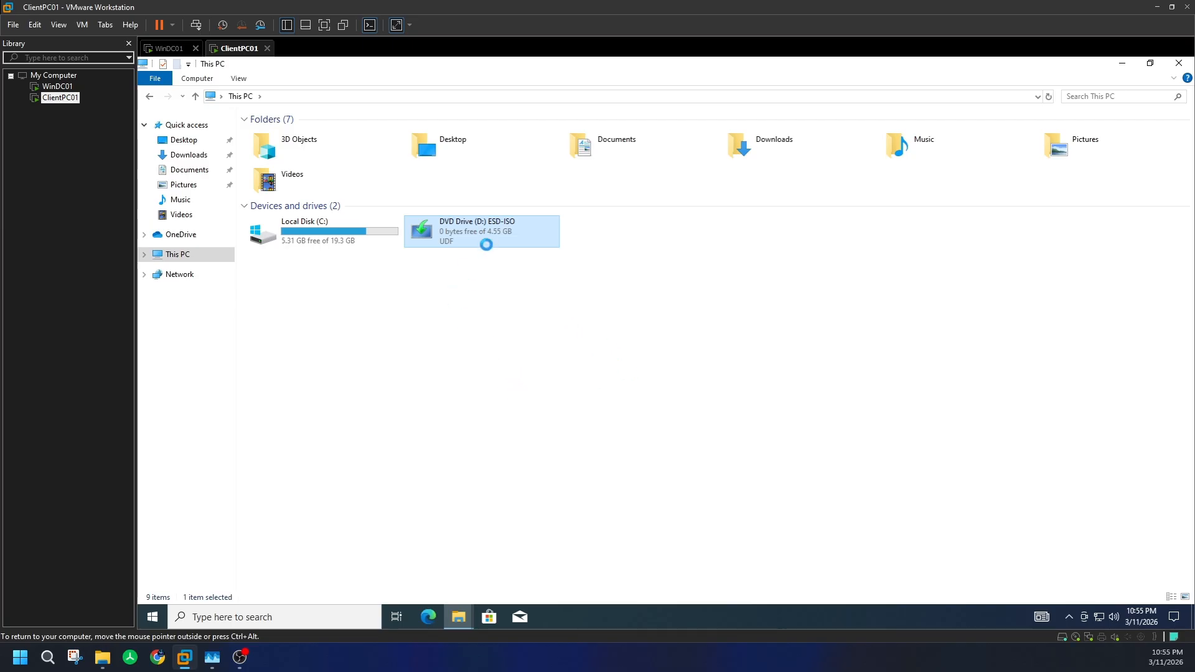
pyautogui.rightClick(486, 244)
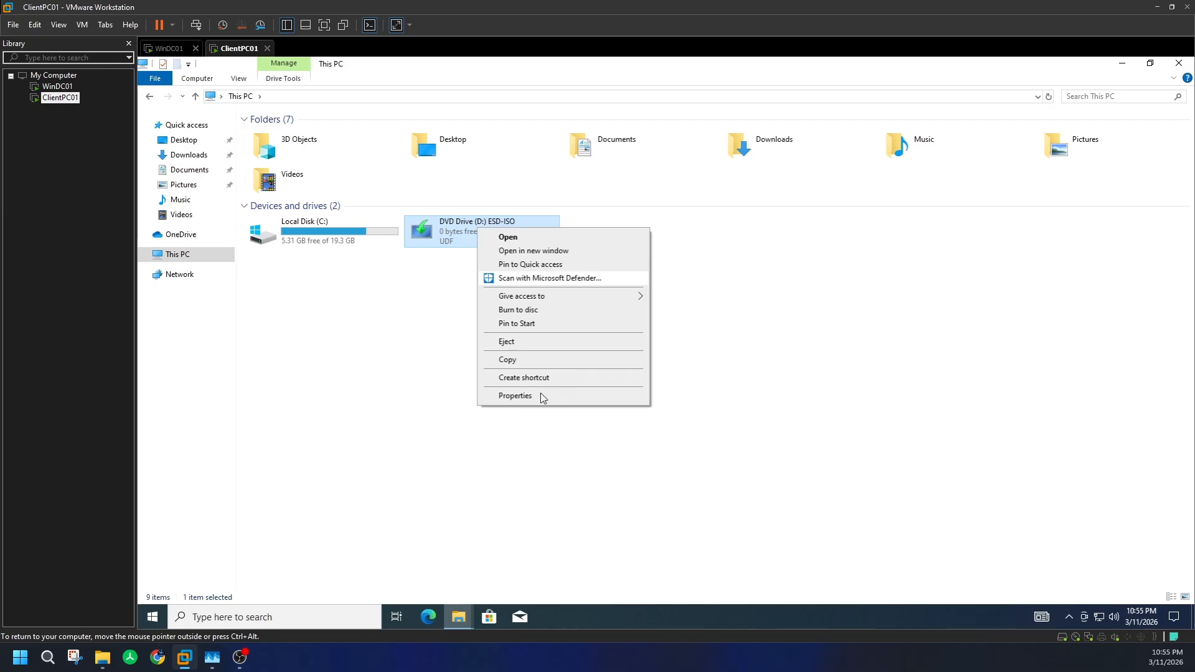
pyautogui.click(523, 344)
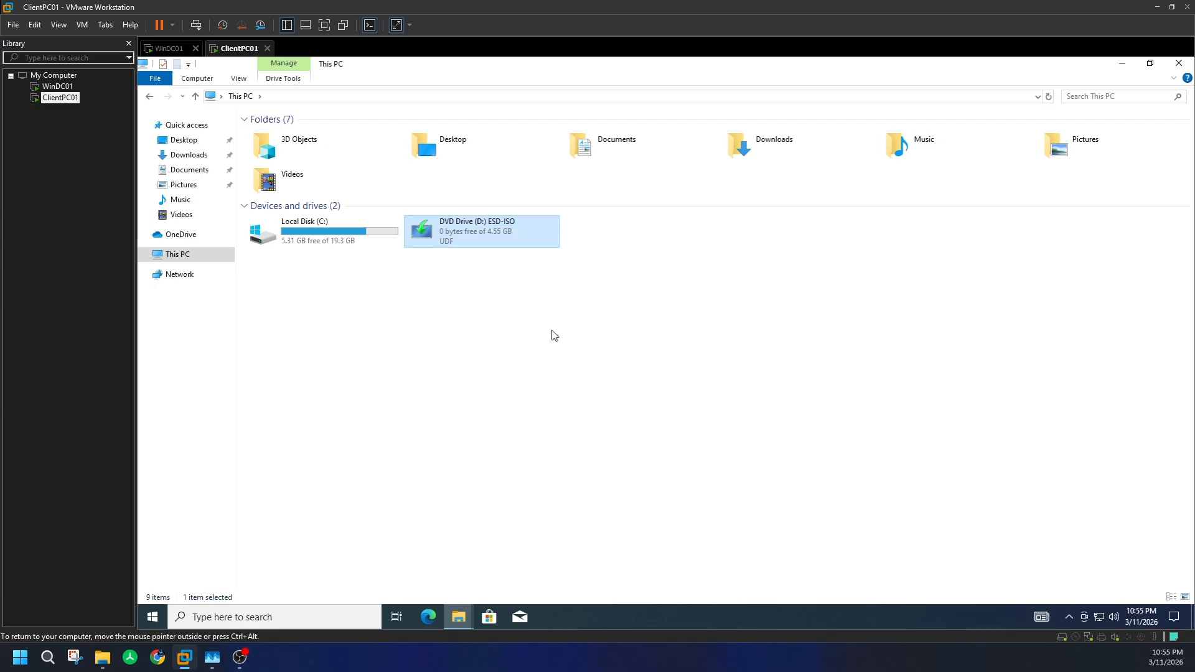
pyautogui.click(481, 284)
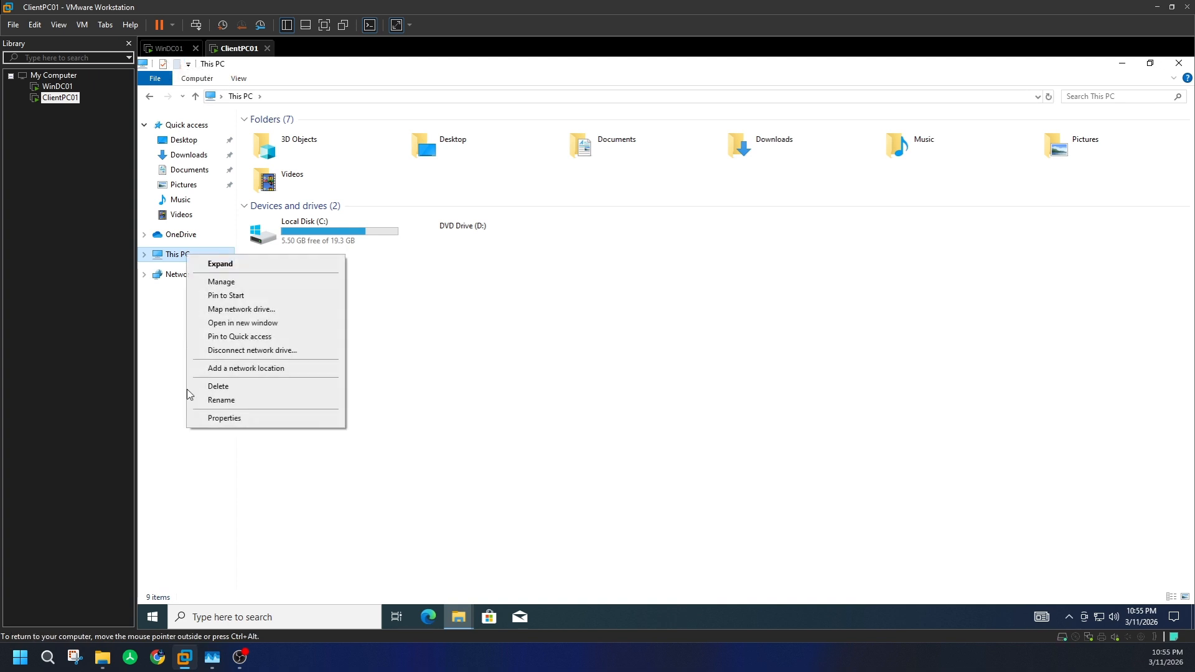
pyautogui.click(227, 418)
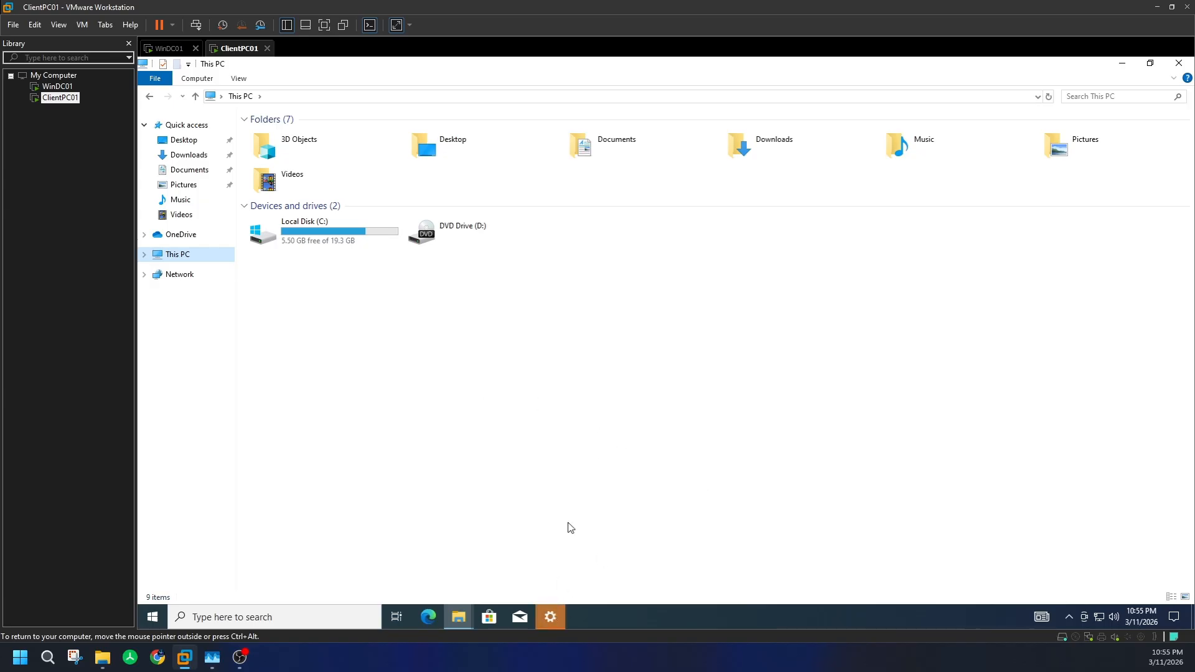
# - Rename the client PC to ClientPC01 in About settings and restart it now
pyautogui.click(554, 617)
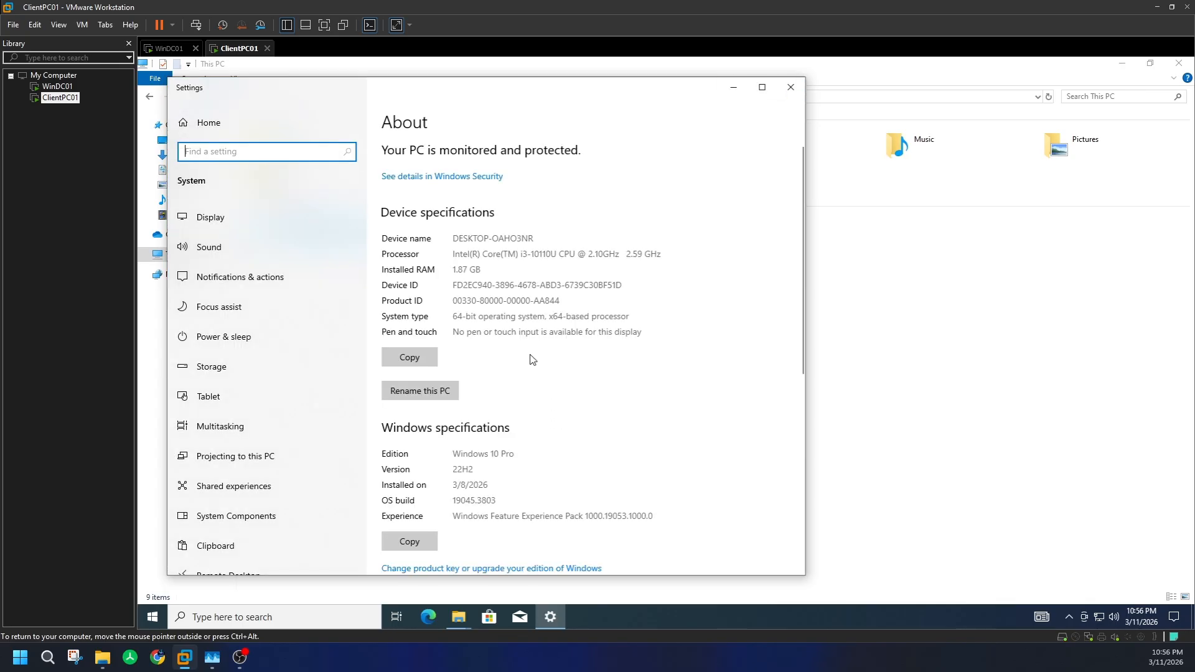
pyautogui.click(426, 392)
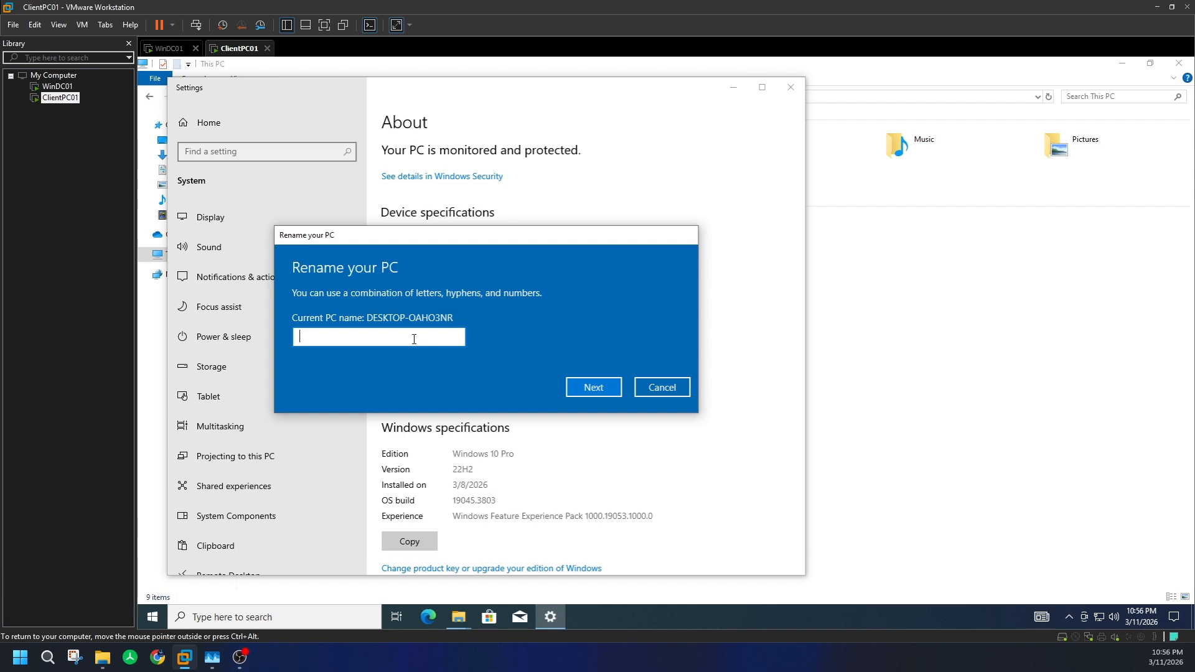
pyautogui.write('ClientPC01')
pyautogui.click(610, 393)
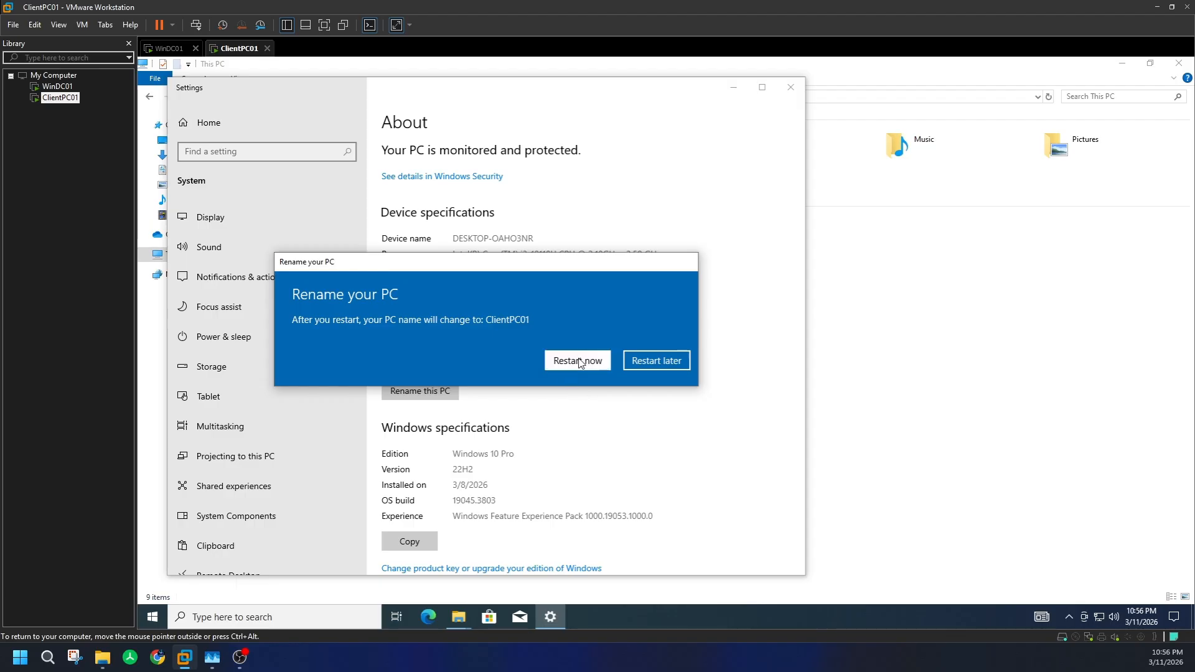
pyautogui.click(579, 363)
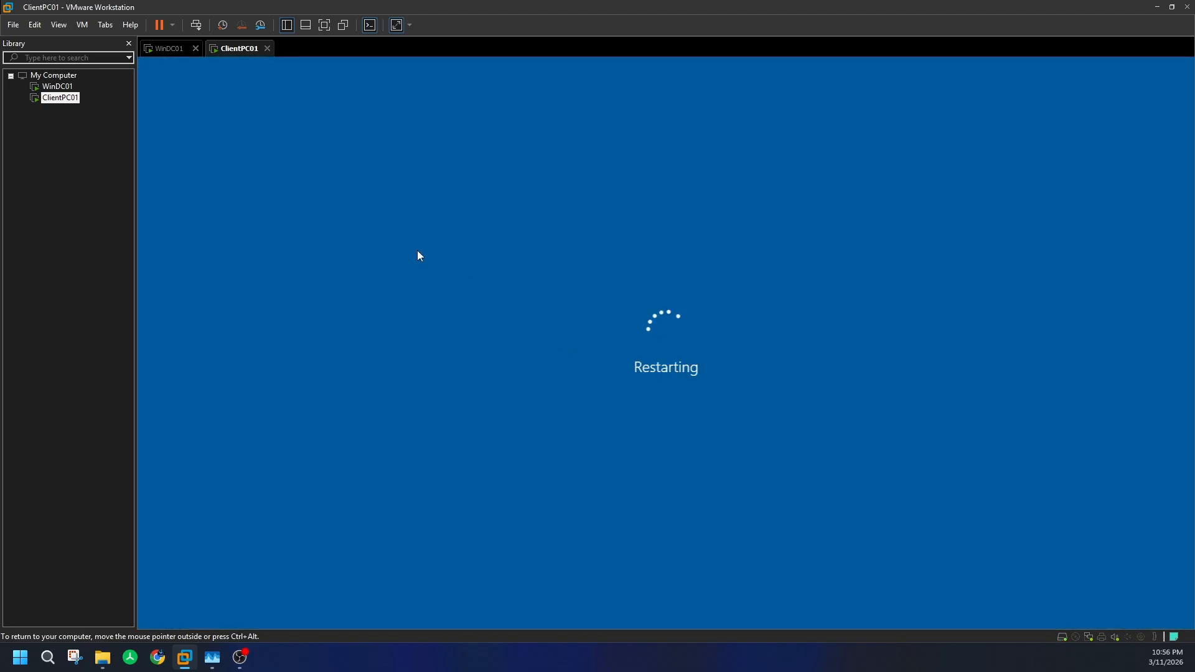
pyautogui.click(171, 49)
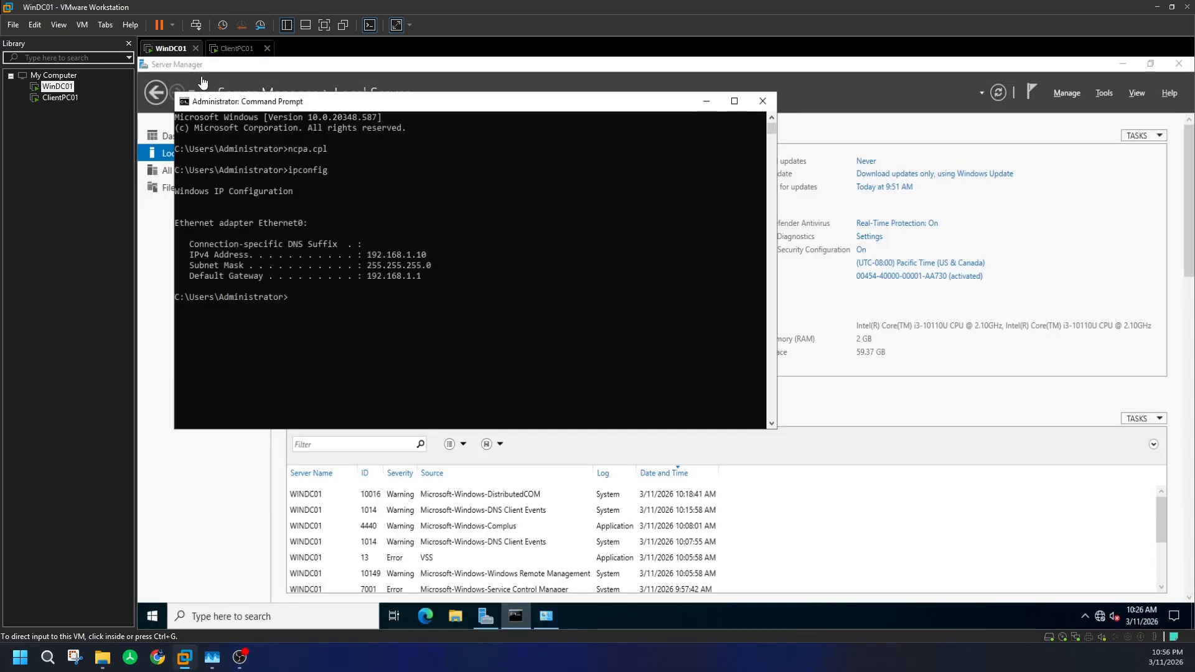
# - Start Add Roles and Features, keeping role-based installation with WinDC01 as destination
pyautogui.click(351, 332)
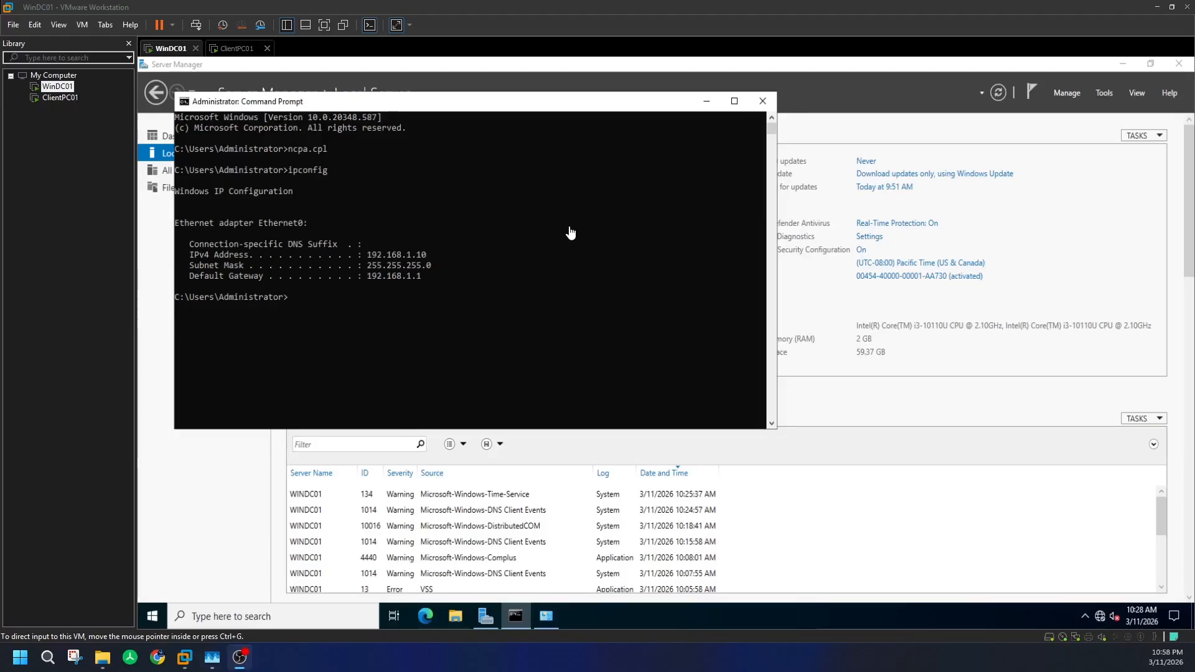
pyautogui.click(1076, 93)
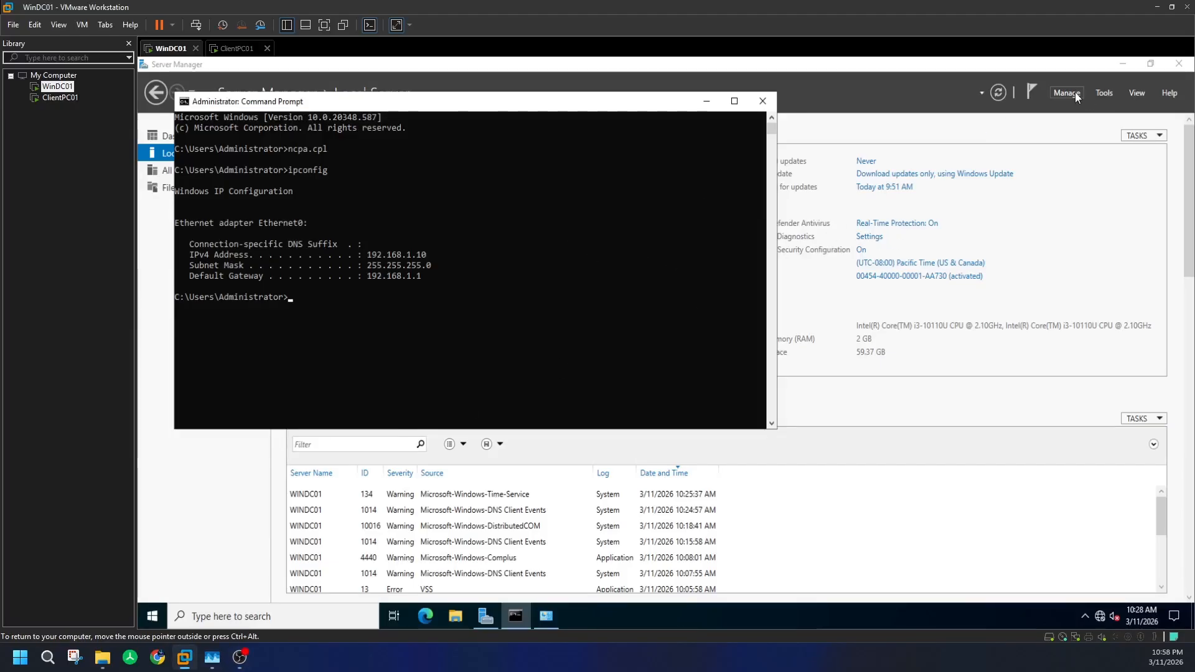
pyautogui.click(1072, 92)
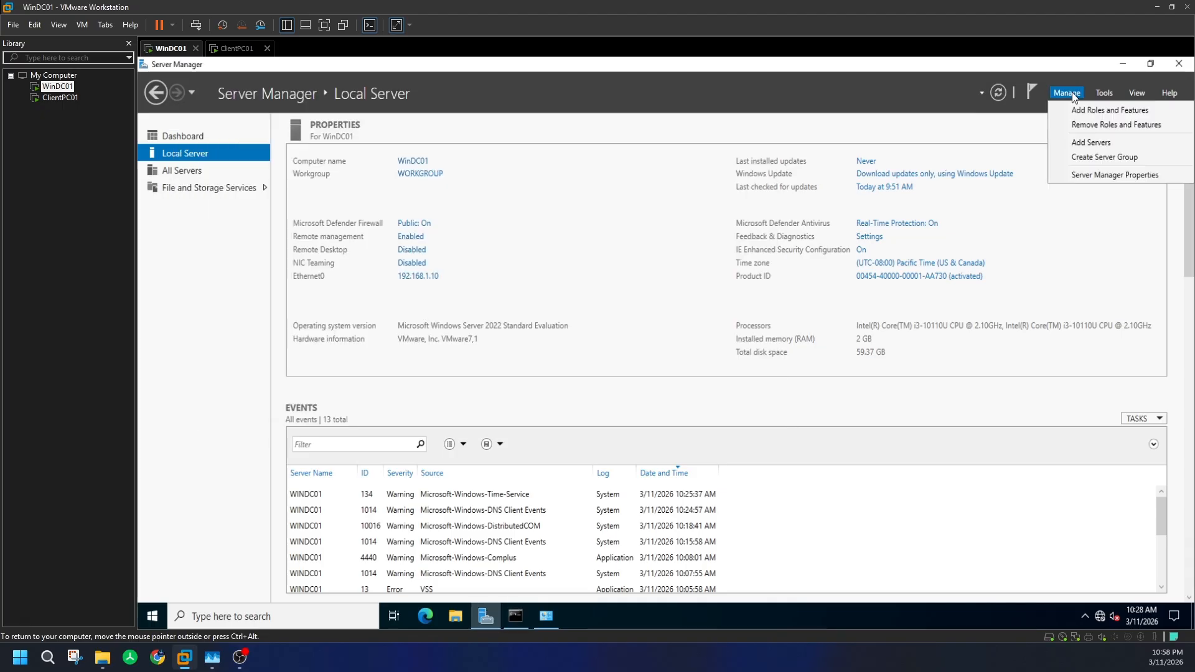
pyautogui.click(1081, 109)
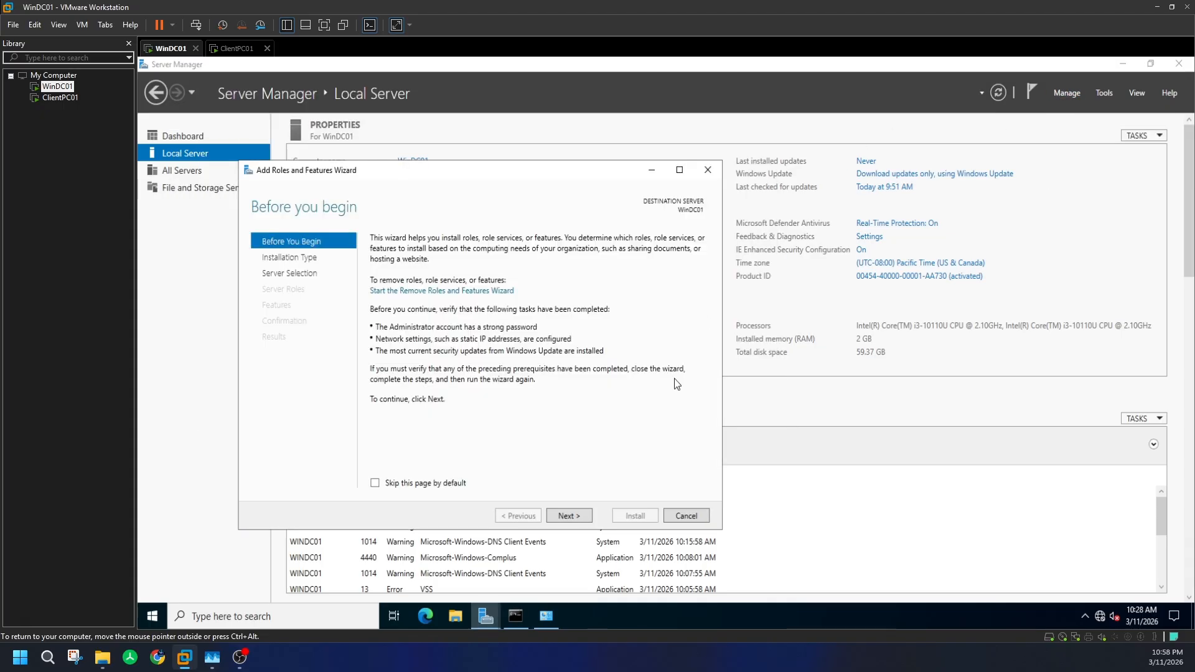
pyautogui.click(572, 514)
pyautogui.click(572, 514)
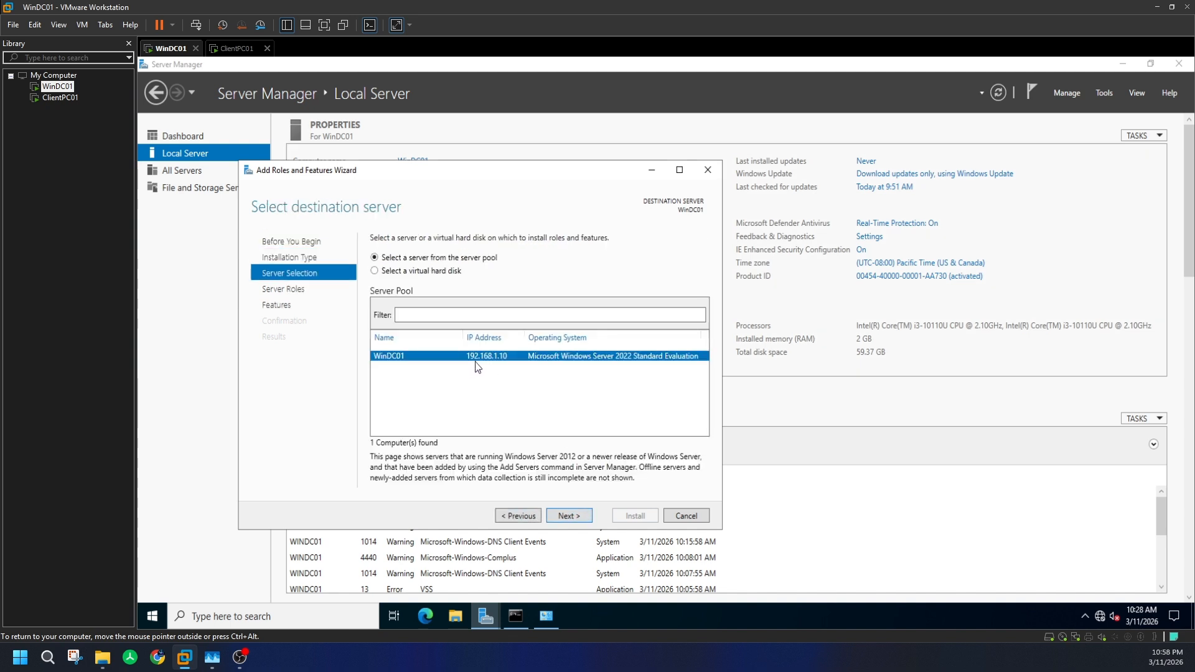
pyautogui.click(570, 514)
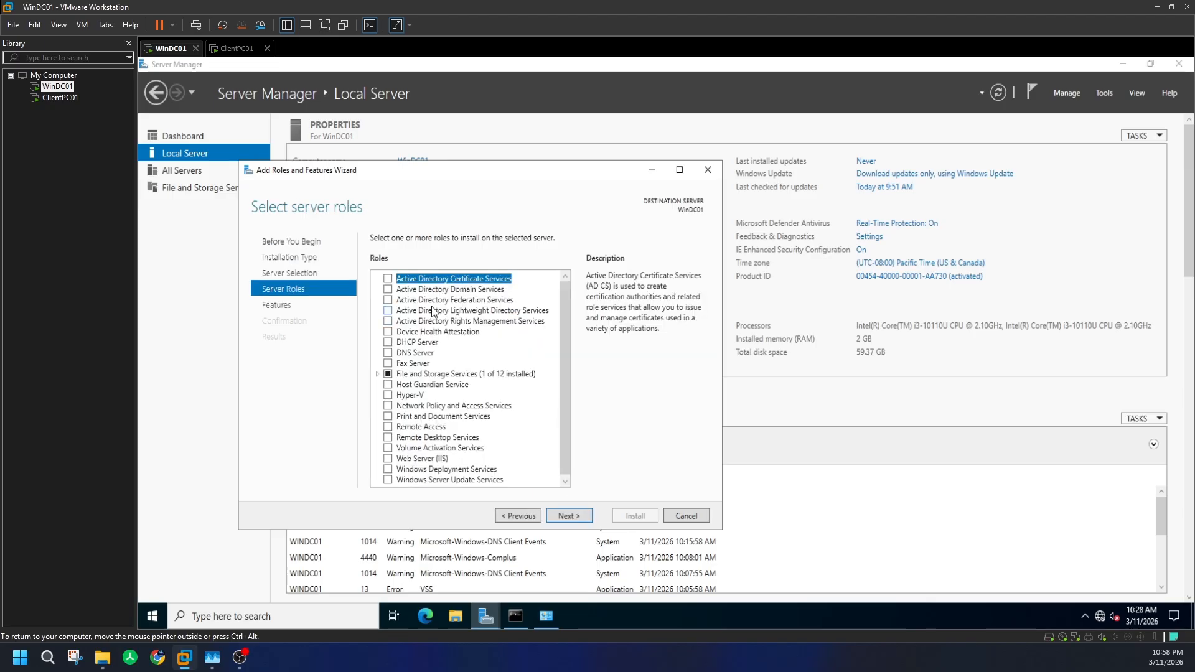
# - Select Active Directory Domain Services with its required features and allow automatic restart
pyautogui.click(388, 289)
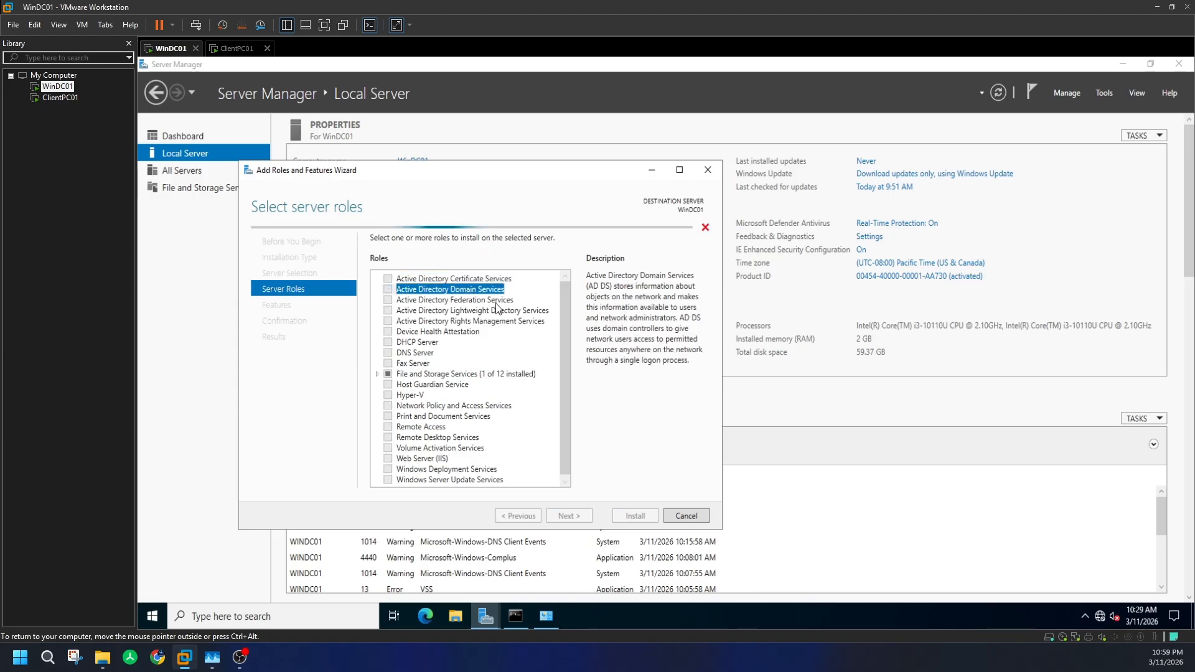
pyautogui.click(520, 462)
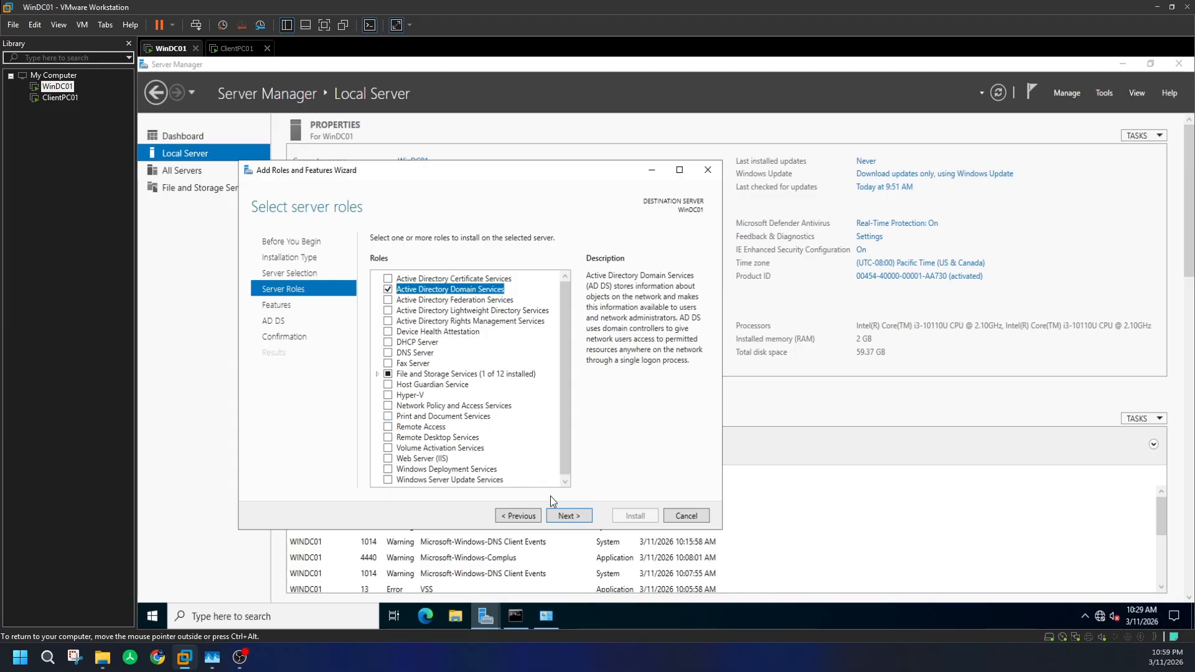
pyautogui.click(578, 518)
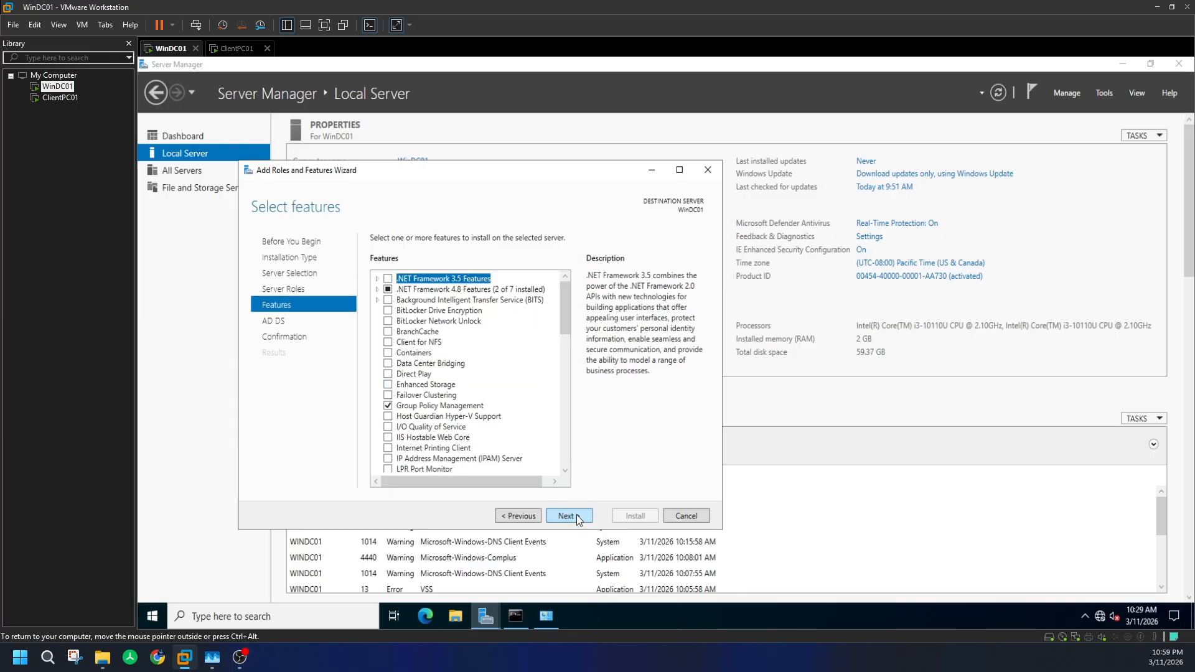
pyautogui.click(576, 517)
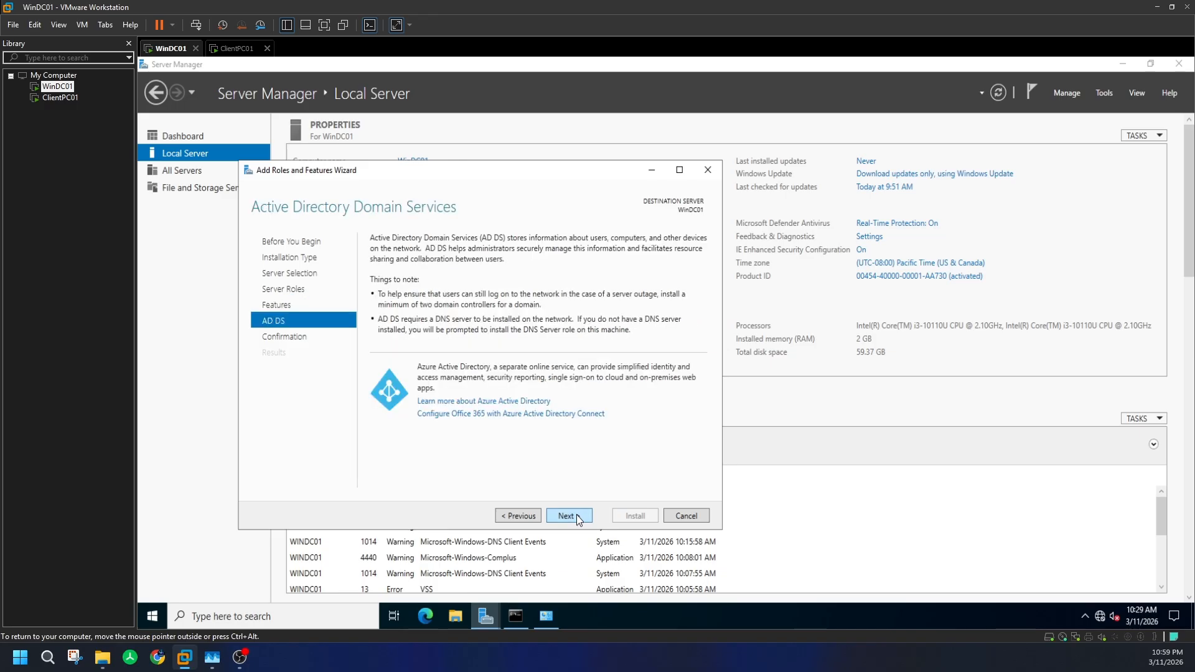
pyautogui.click(576, 515)
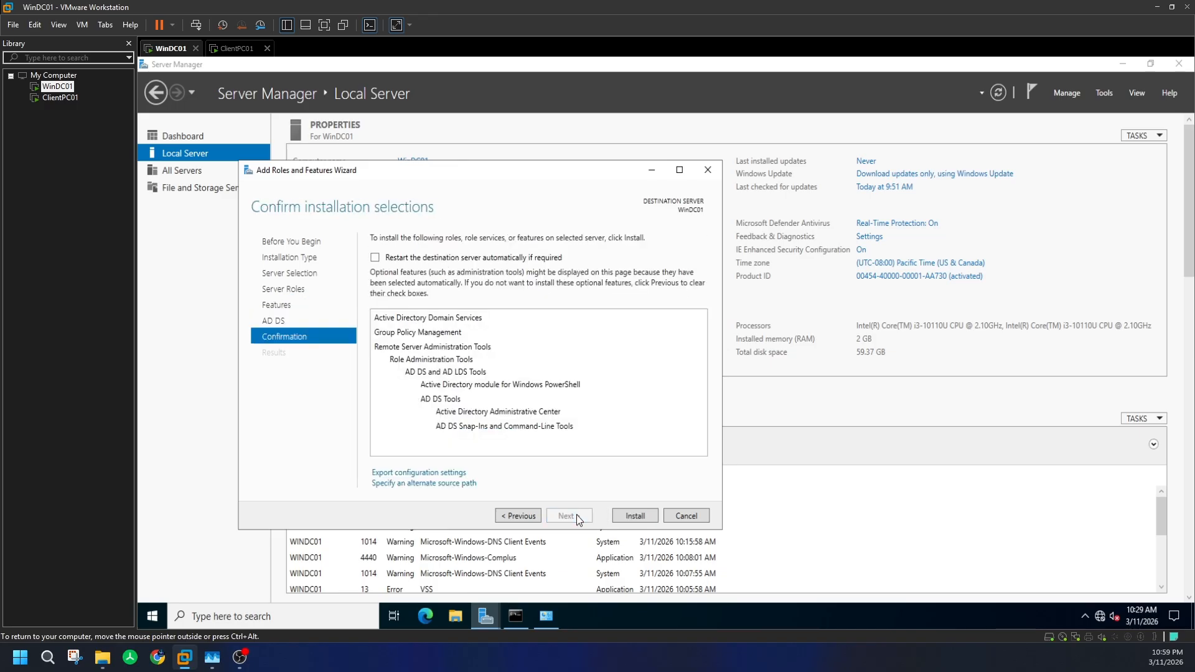
pyautogui.click(375, 258)
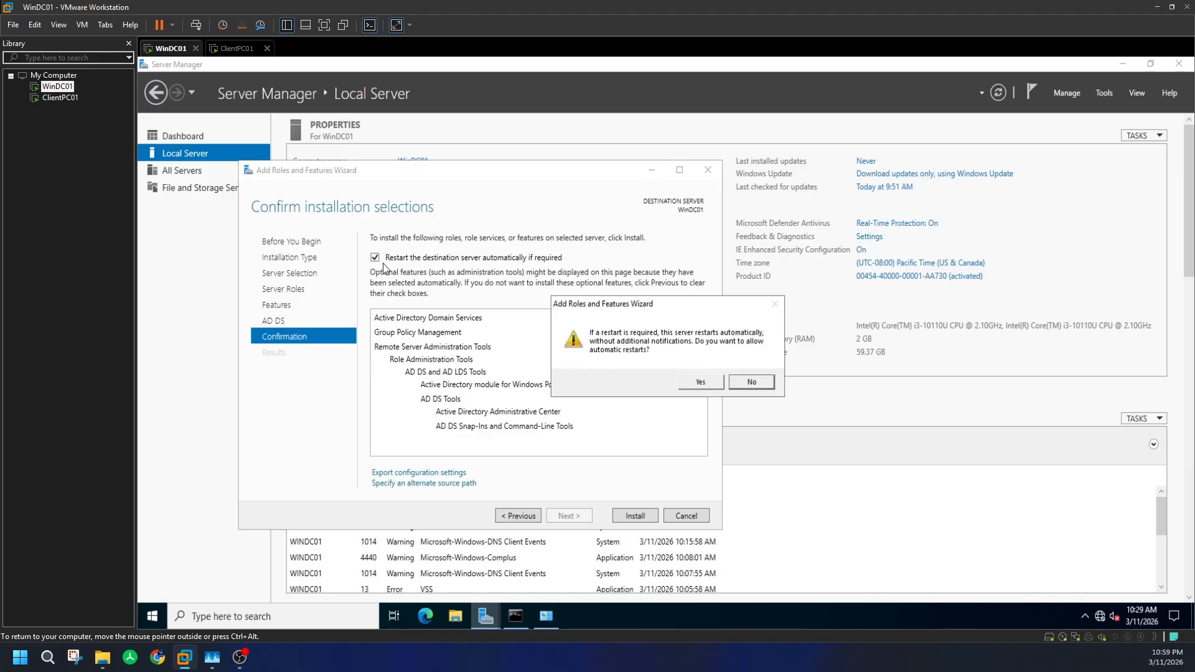
# - Confirm automatic restarts to begin the AD DS install on WinDC01, then bring up ClientPC01's console
pyautogui.click(700, 382)
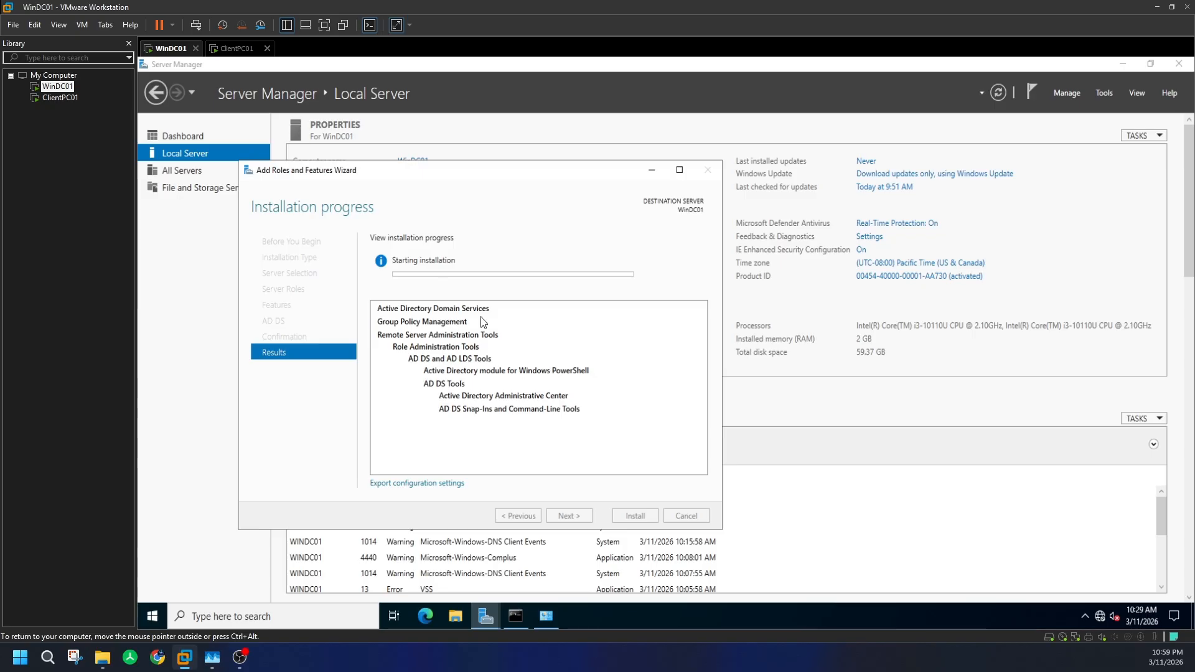
pyautogui.click(243, 49)
pyautogui.click(552, 339)
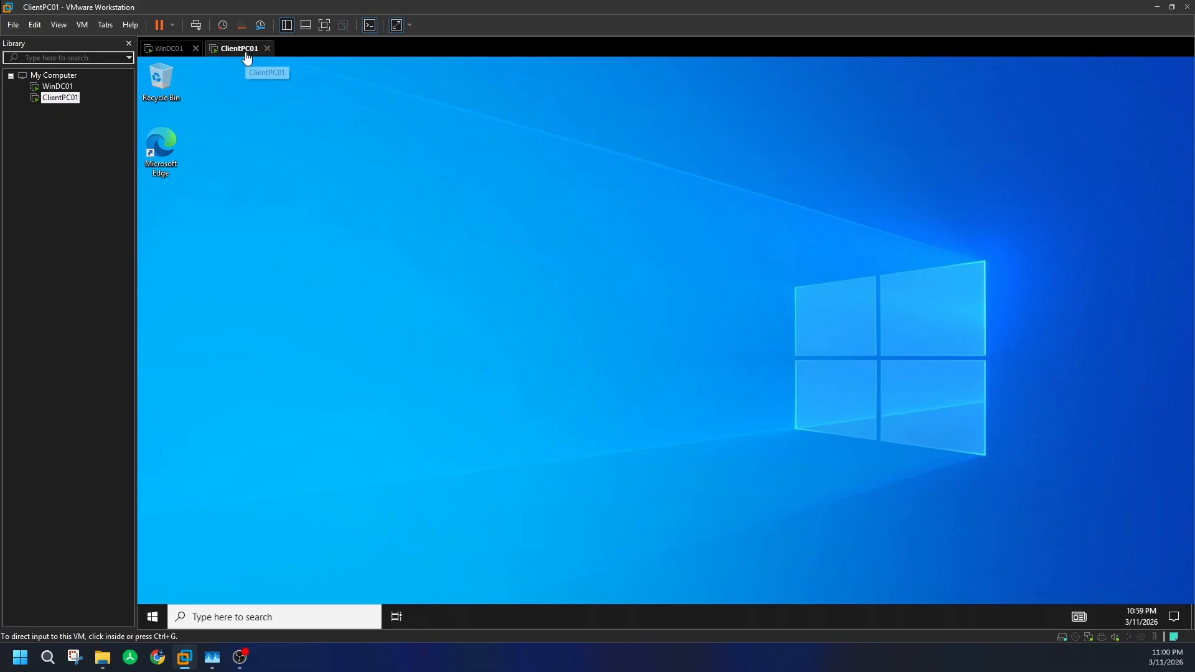
# - Switch between WinDC01 and ClientPC01 to check the installation, ending on ClientPC01
pyautogui.click(164, 49)
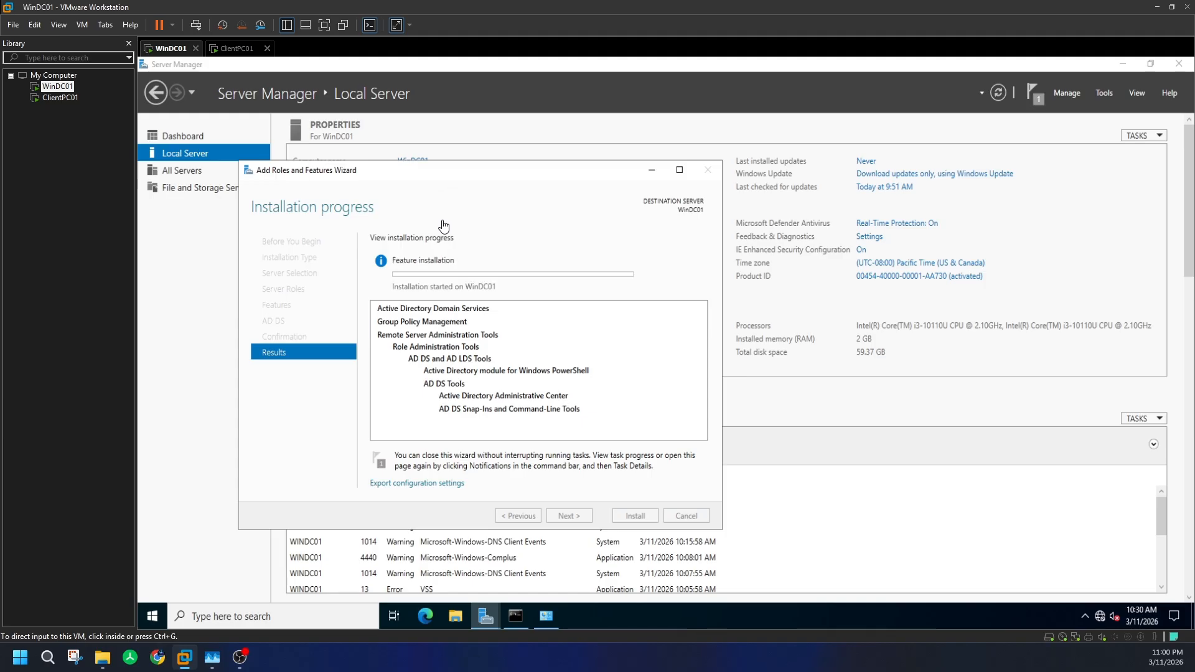
pyautogui.click(235, 50)
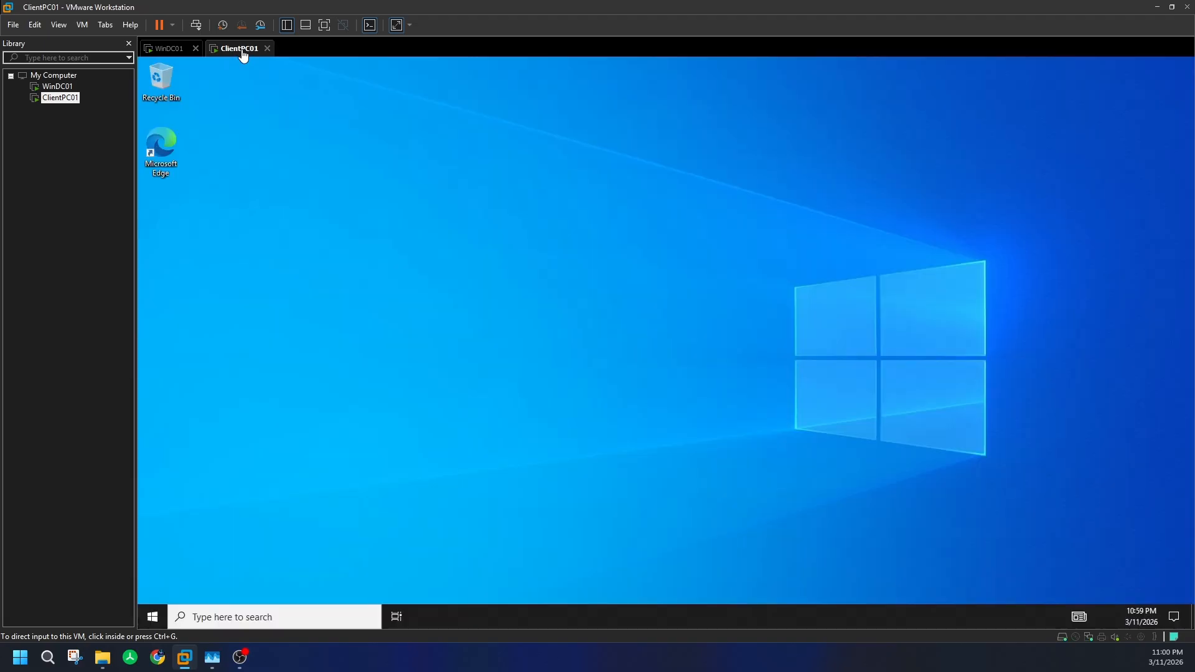
pyautogui.click(177, 54)
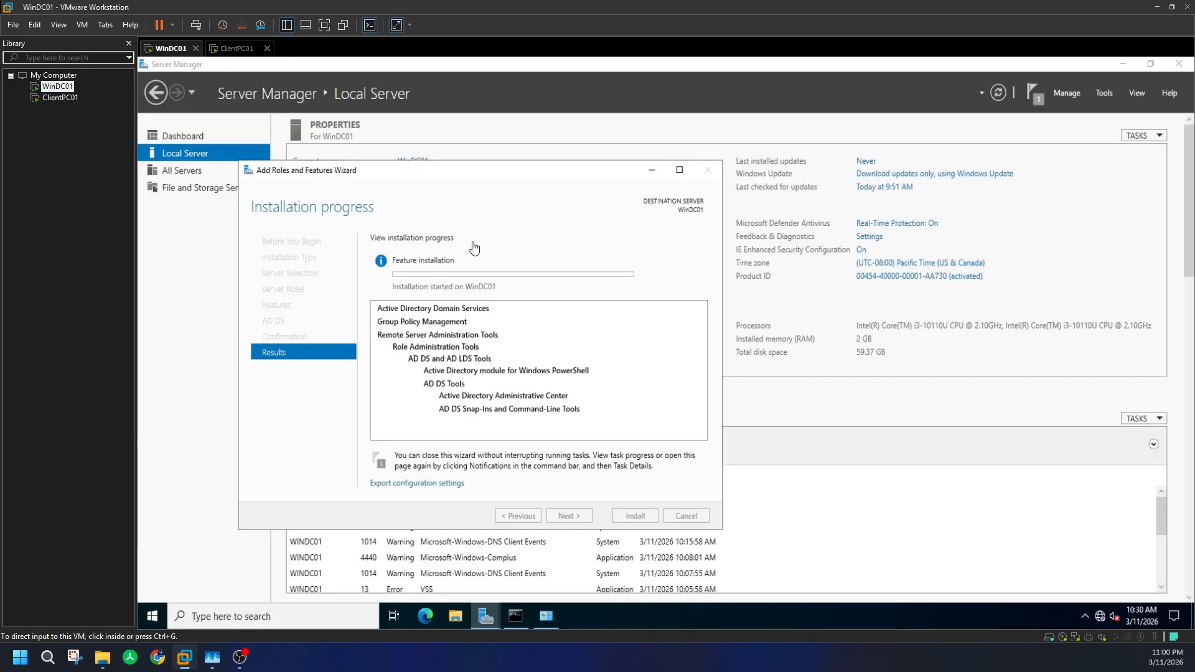
pyautogui.click(234, 50)
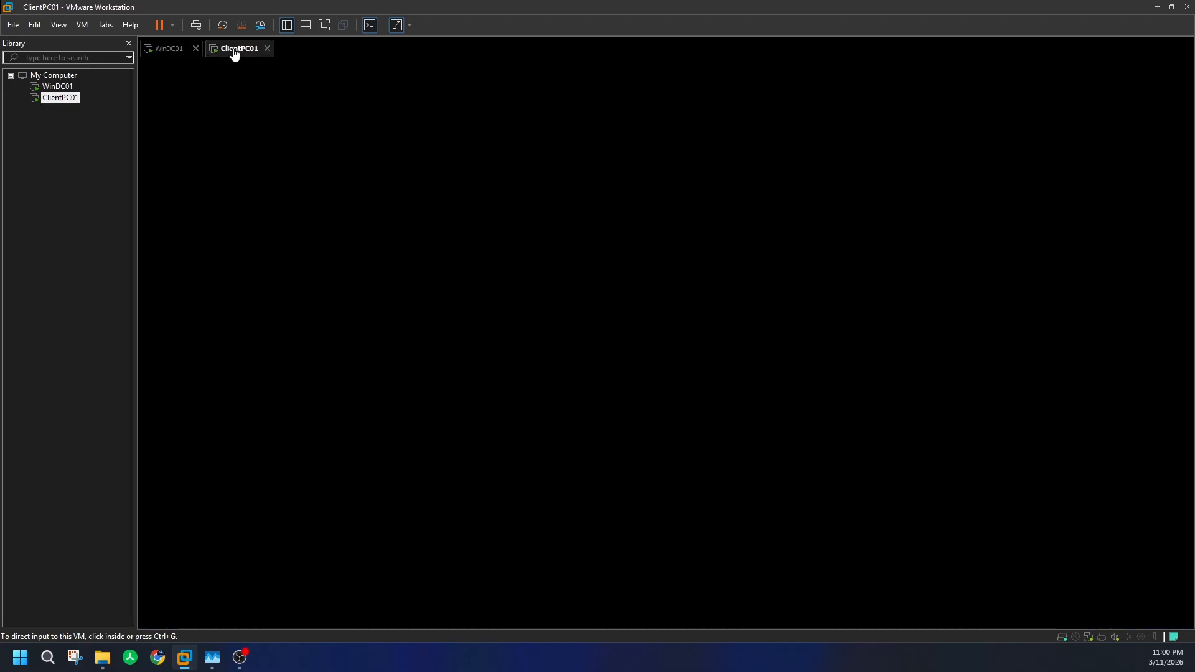
# - Shut down the ClientPC01 guest from its tab's Power menu, confirming Shut Down
pyautogui.rightClick(235, 51)
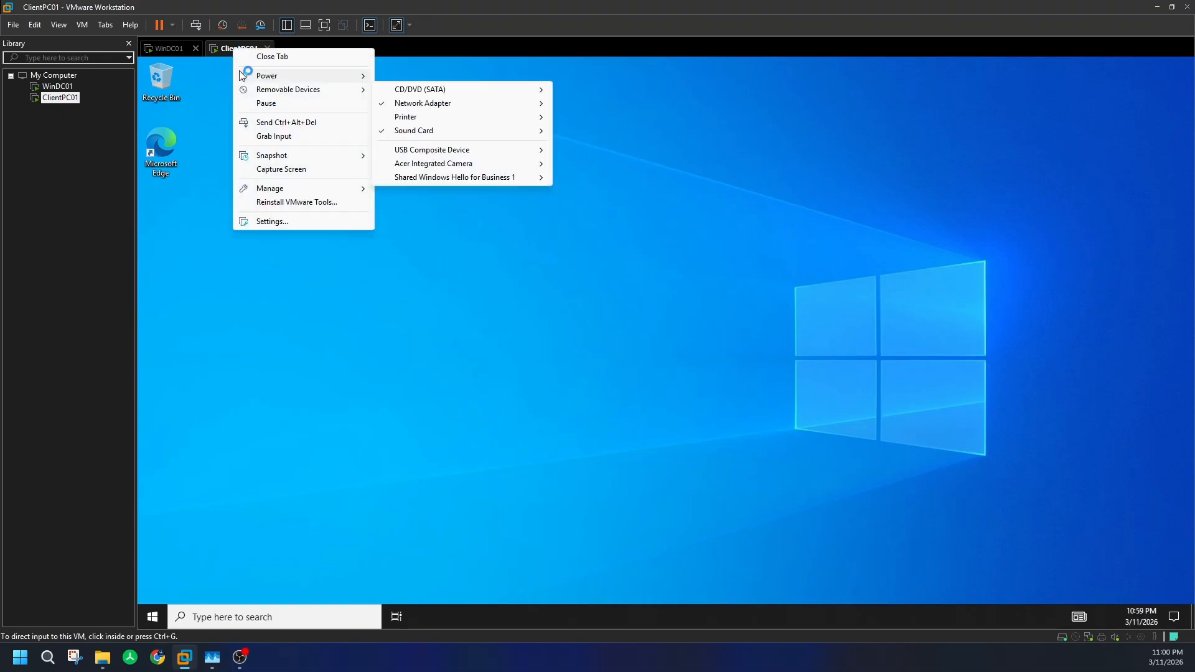
pyautogui.click(221, 111)
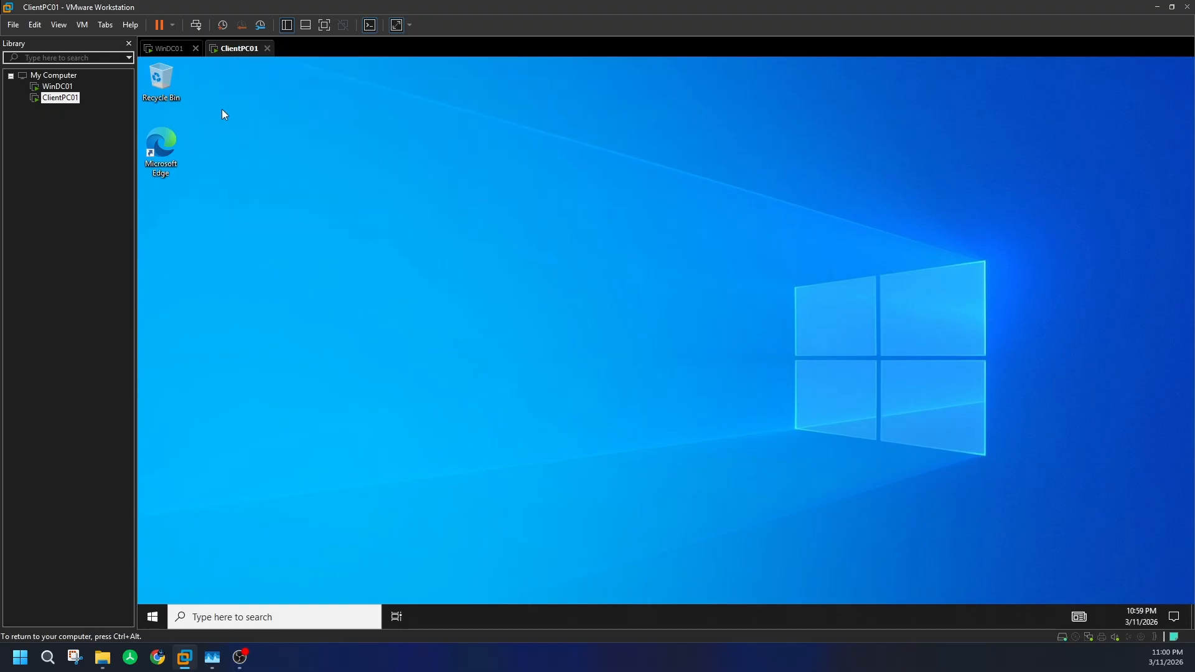
pyautogui.rightClick(239, 49)
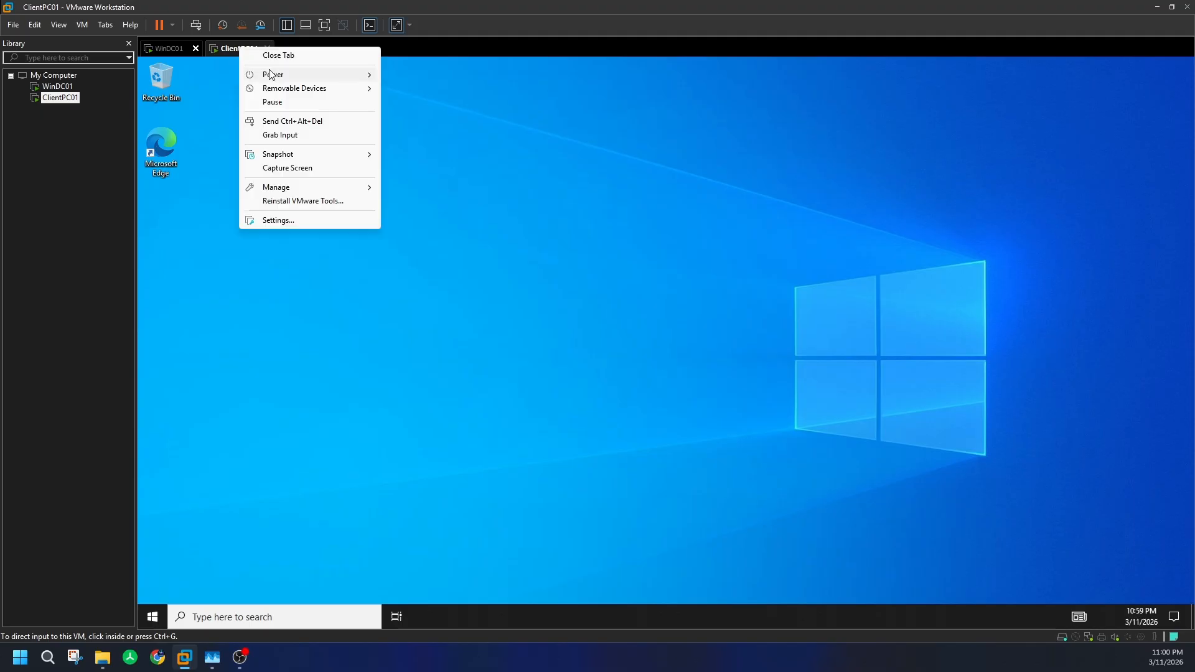
pyautogui.moveTo(271, 75)
pyautogui.click(411, 88)
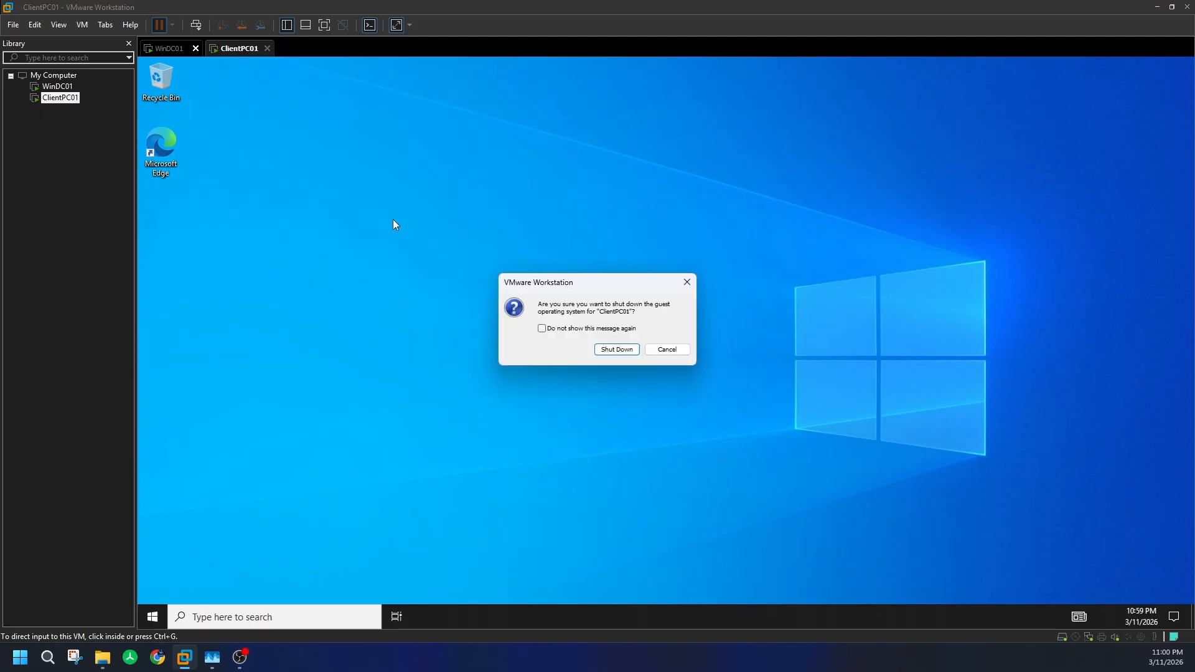
pyautogui.click(610, 349)
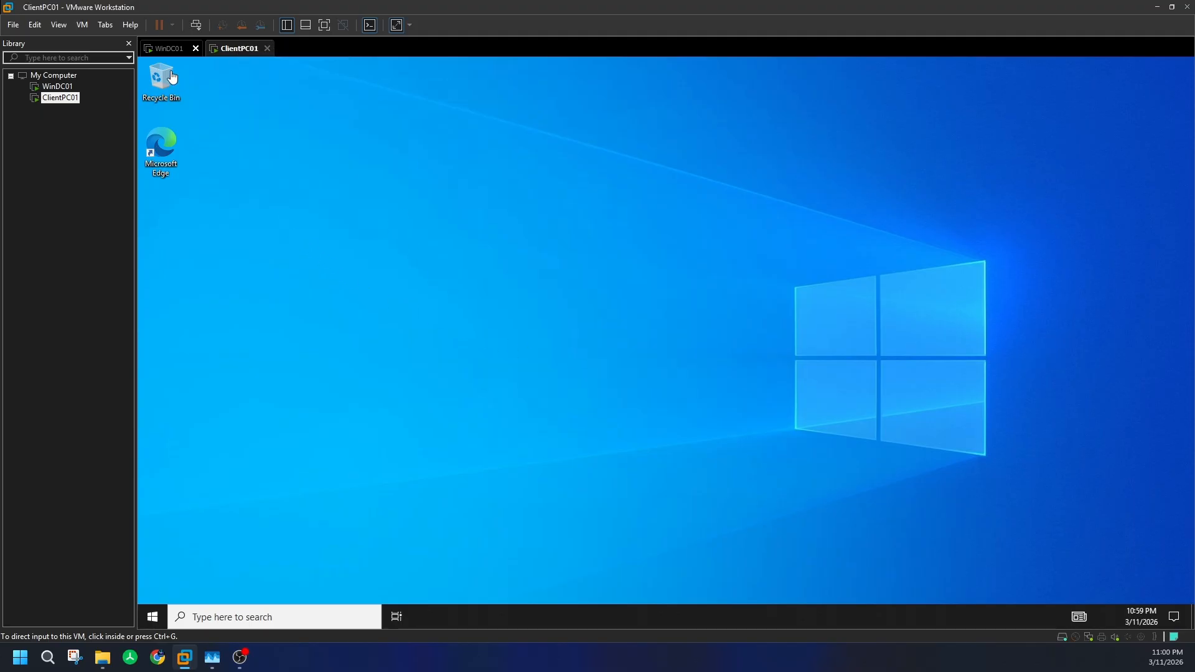
# - Alternate between the machines to watch ClientPC01 shut down, finishing on WinDC01's installation progress
pyautogui.click(168, 50)
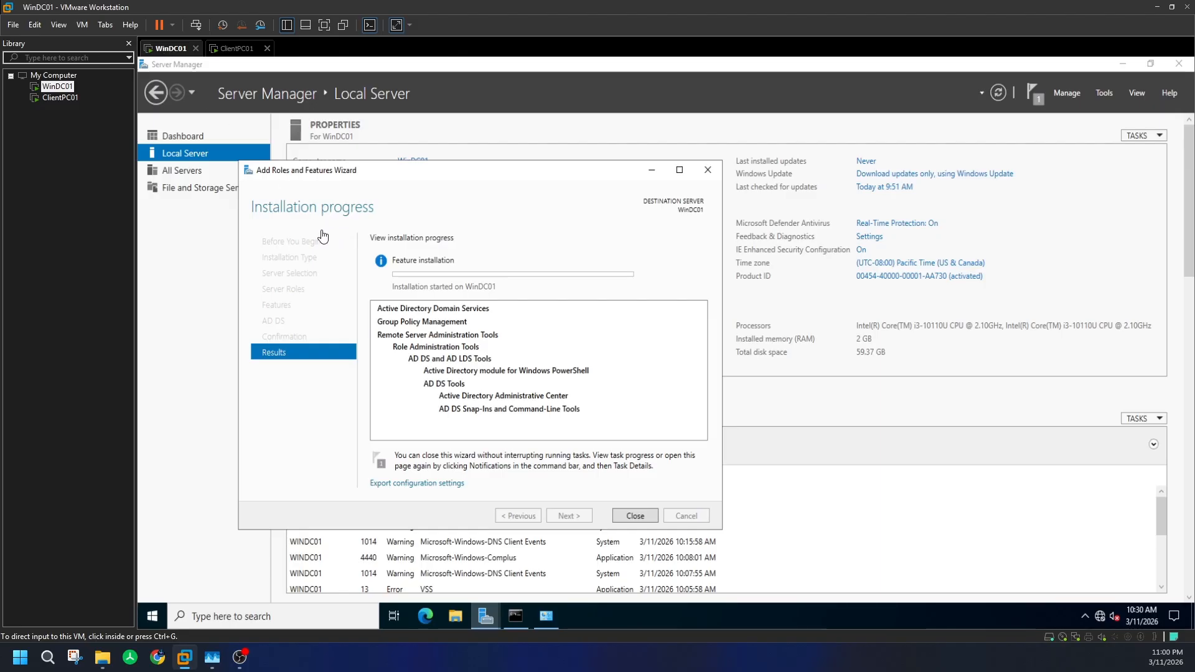
pyautogui.click(236, 50)
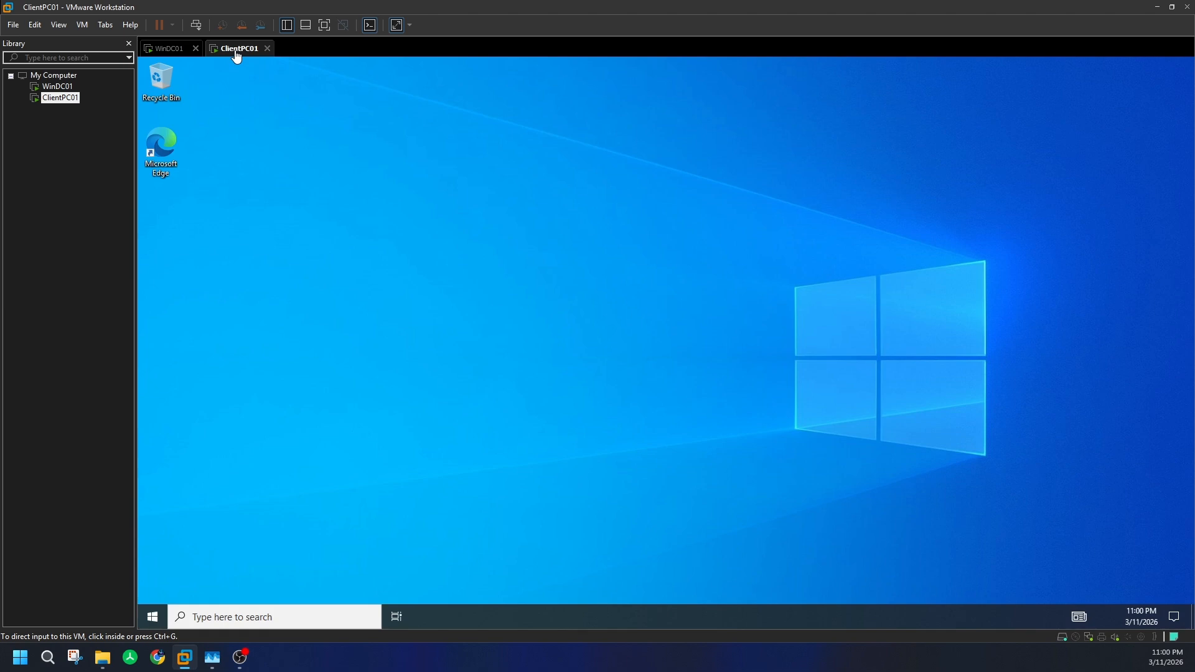
pyautogui.click(360, 286)
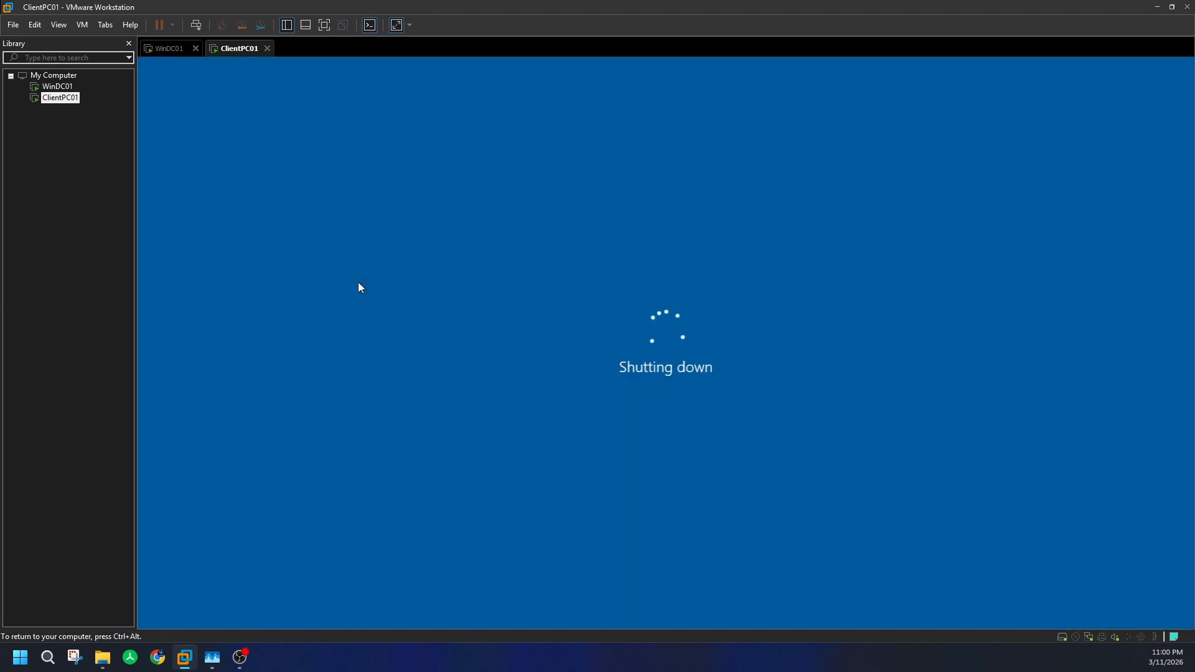
pyautogui.click(181, 53)
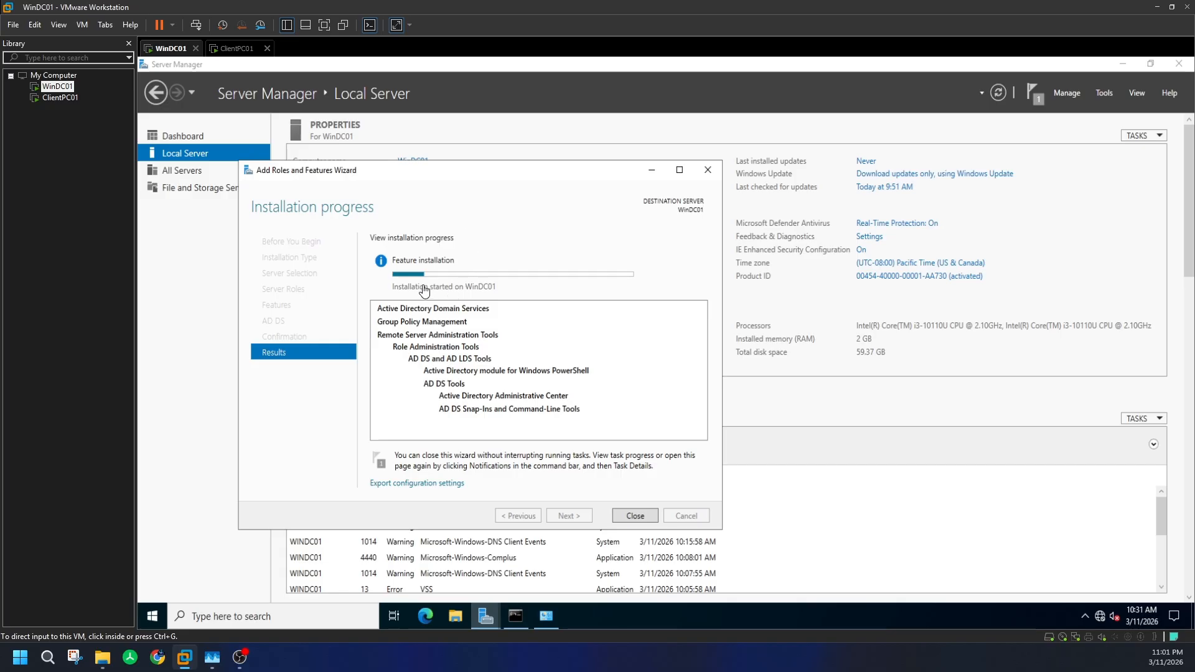
pyautogui.click(240, 52)
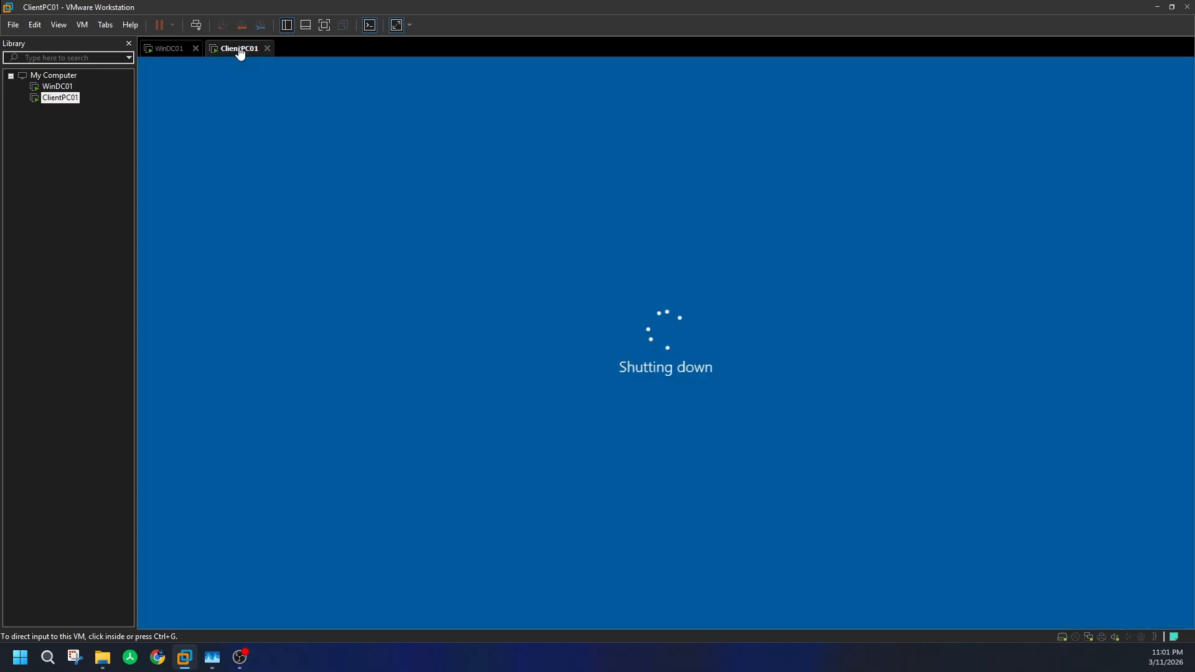
pyautogui.click(168, 50)
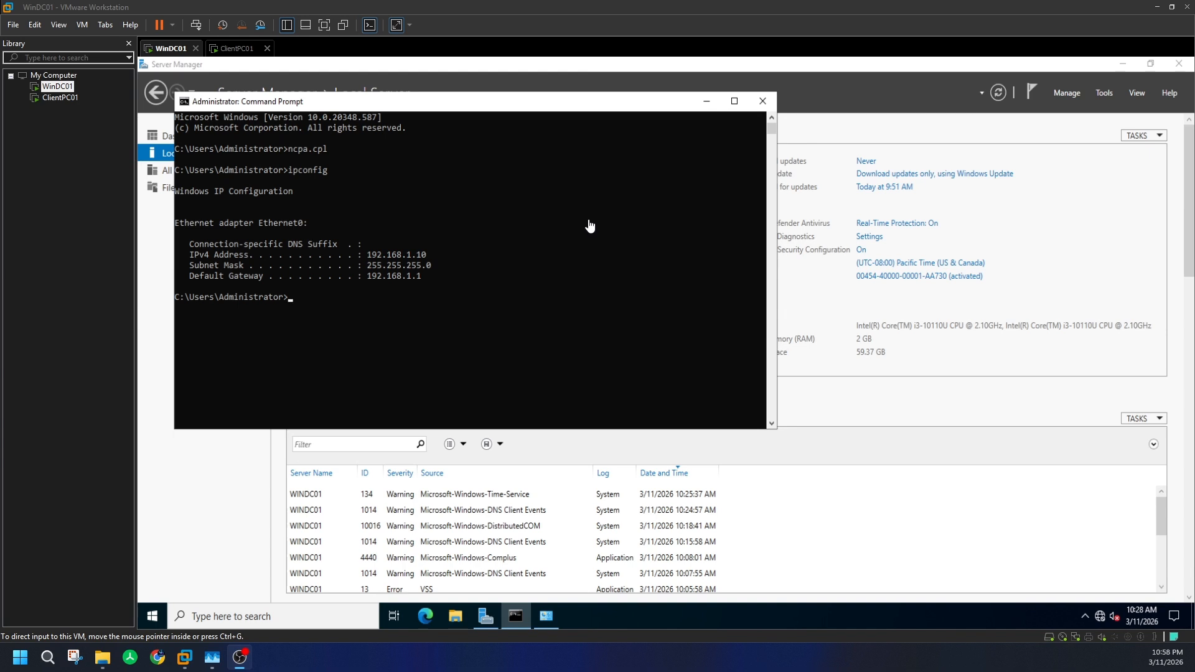
# - Launch the Add Roles and Features wizard from Server Manager's Manage menu on WinDC01
pyautogui.click(1077, 94)
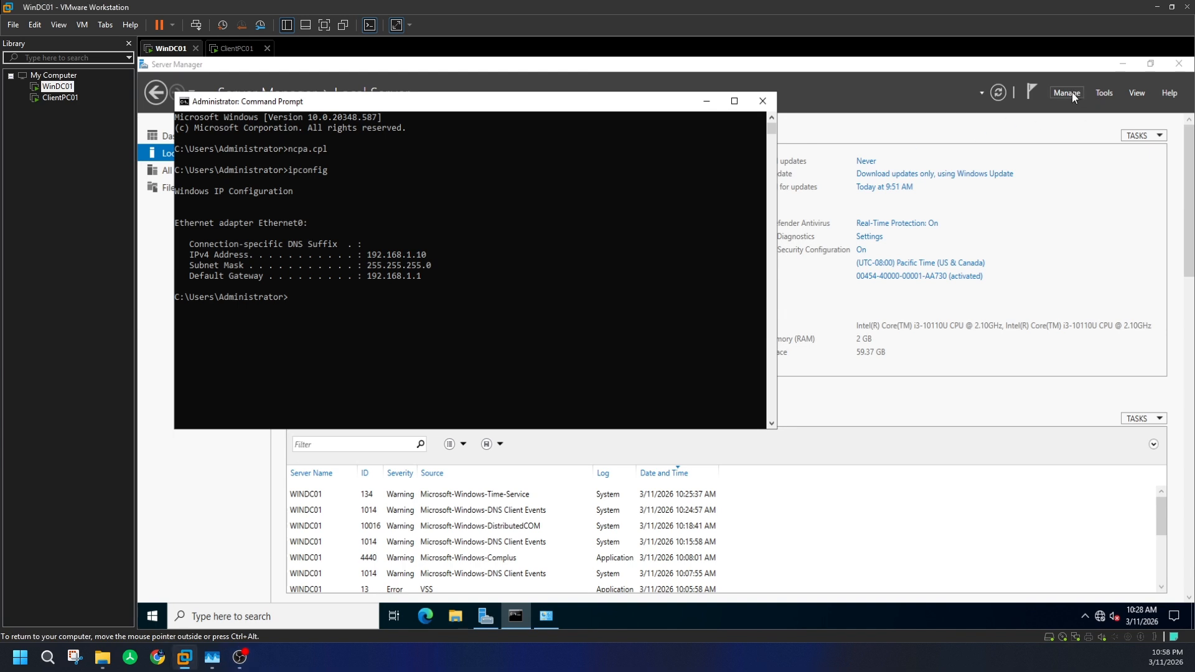
pyautogui.click(1072, 92)
pyautogui.click(1072, 91)
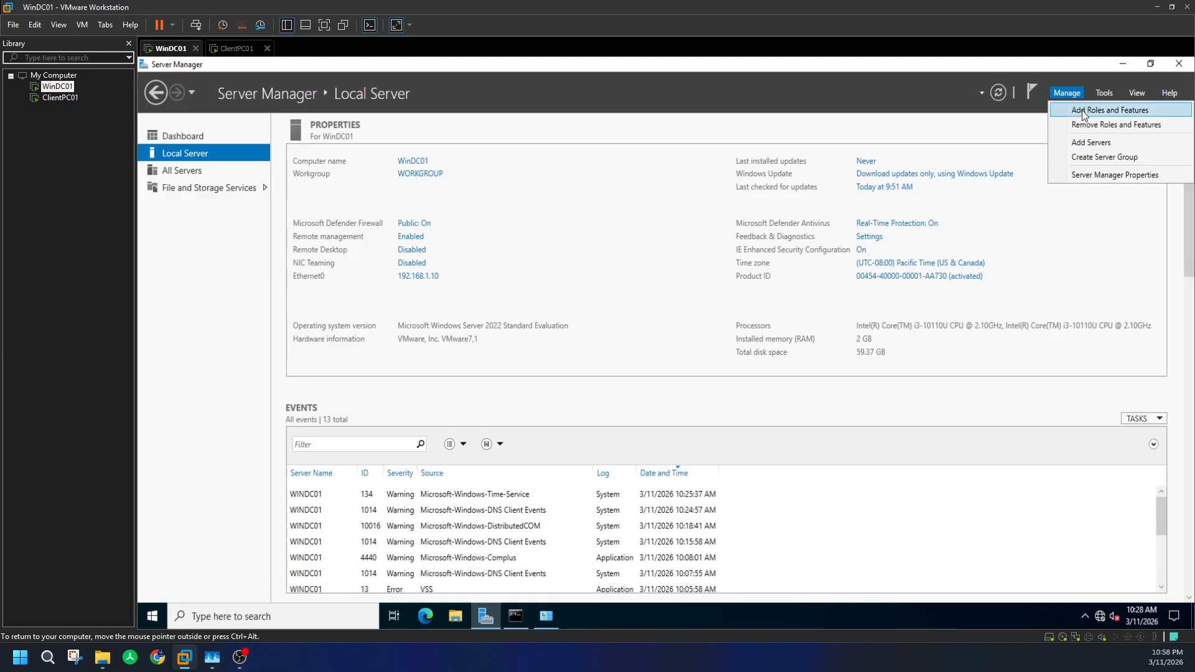
pyautogui.click(1082, 110)
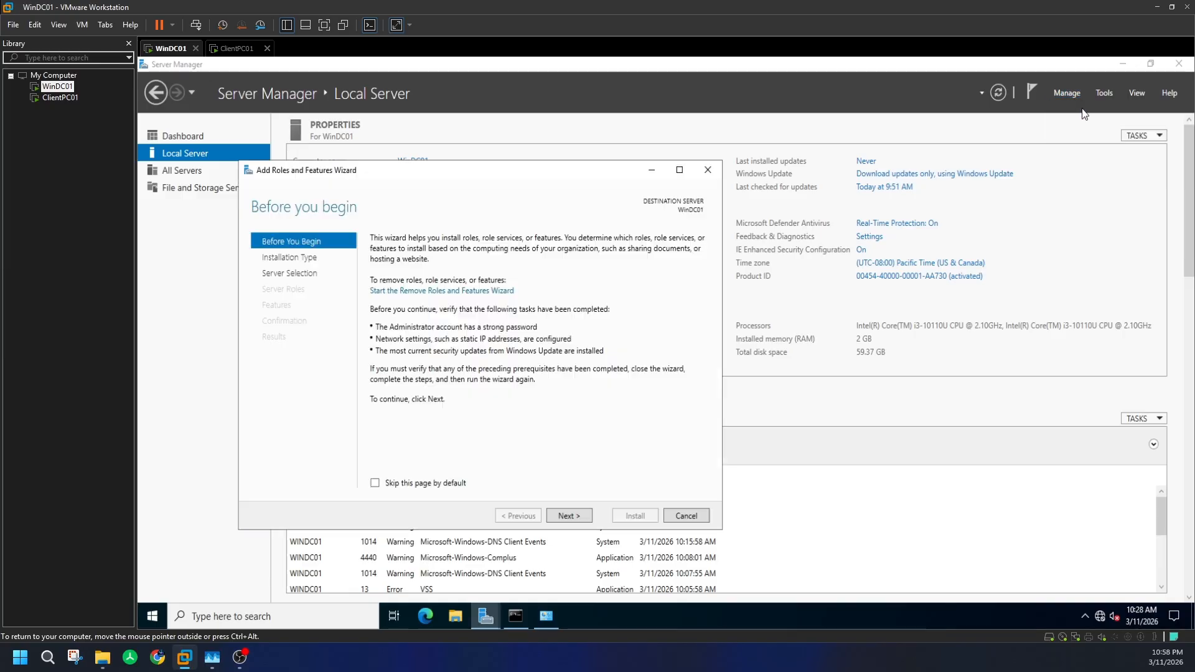
# - Select the Active Directory Domain Services role with its required features and advance to Confirmation
pyautogui.click(573, 514)
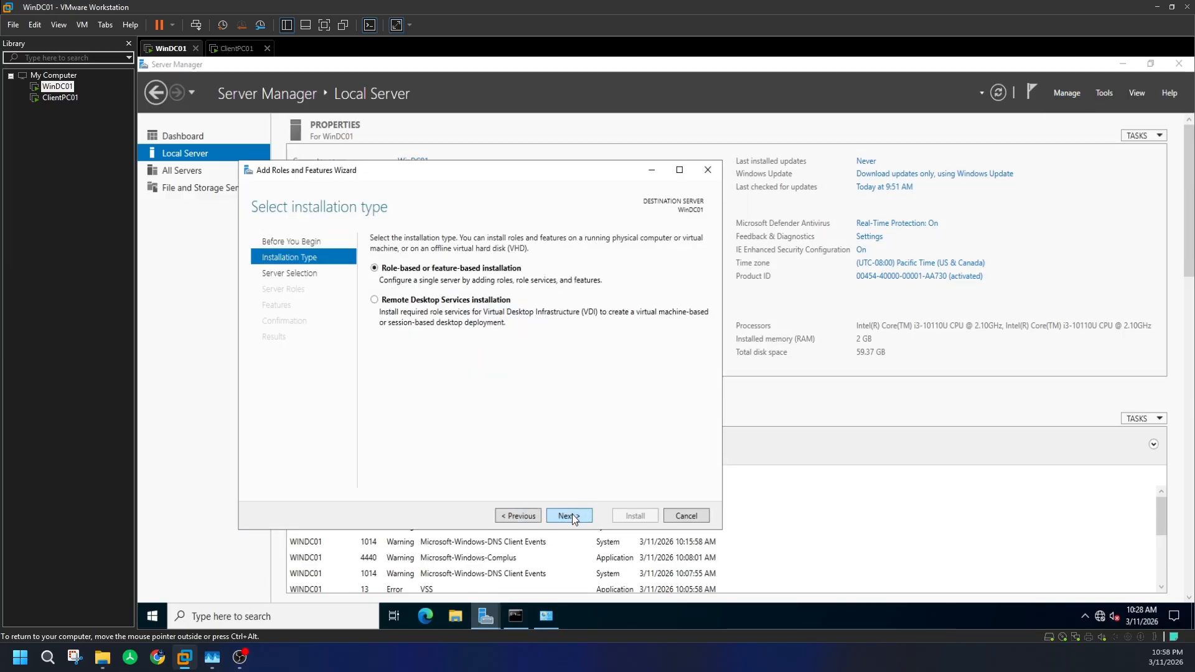
pyautogui.click(573, 514)
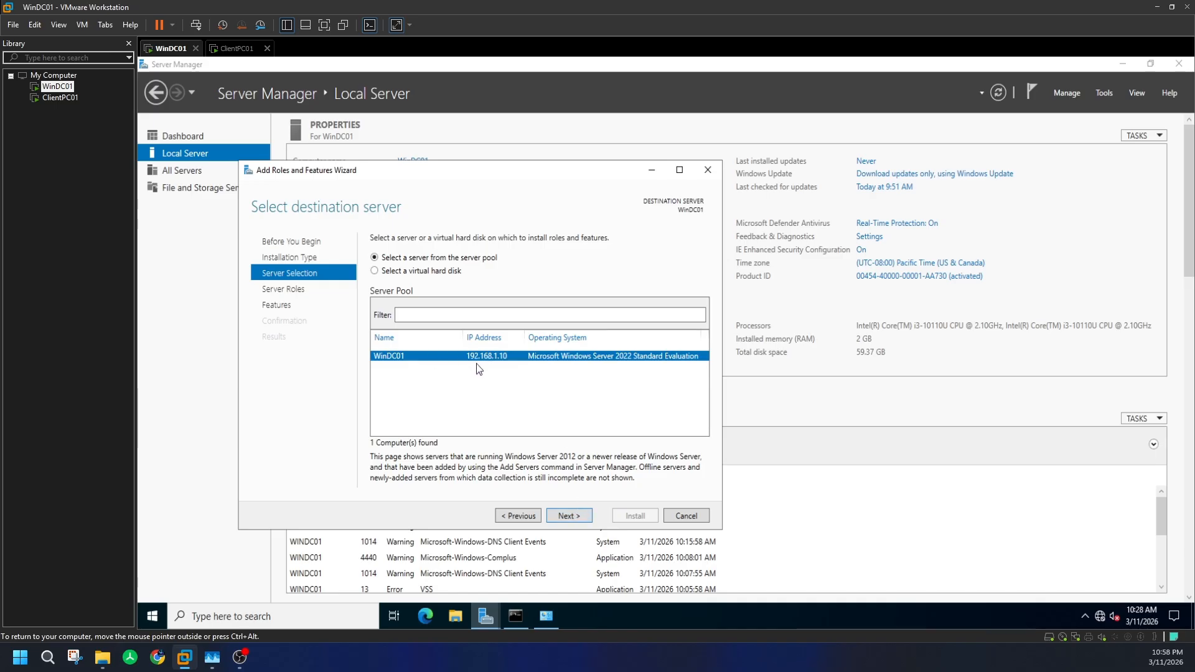
pyautogui.click(571, 515)
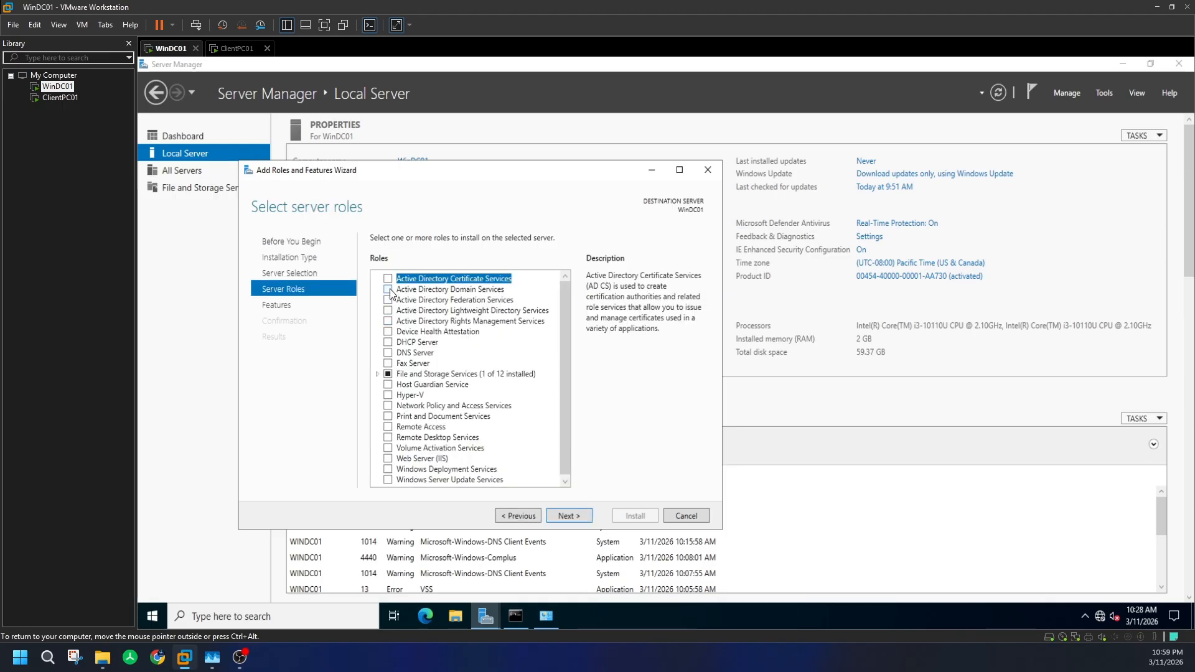
pyautogui.click(388, 289)
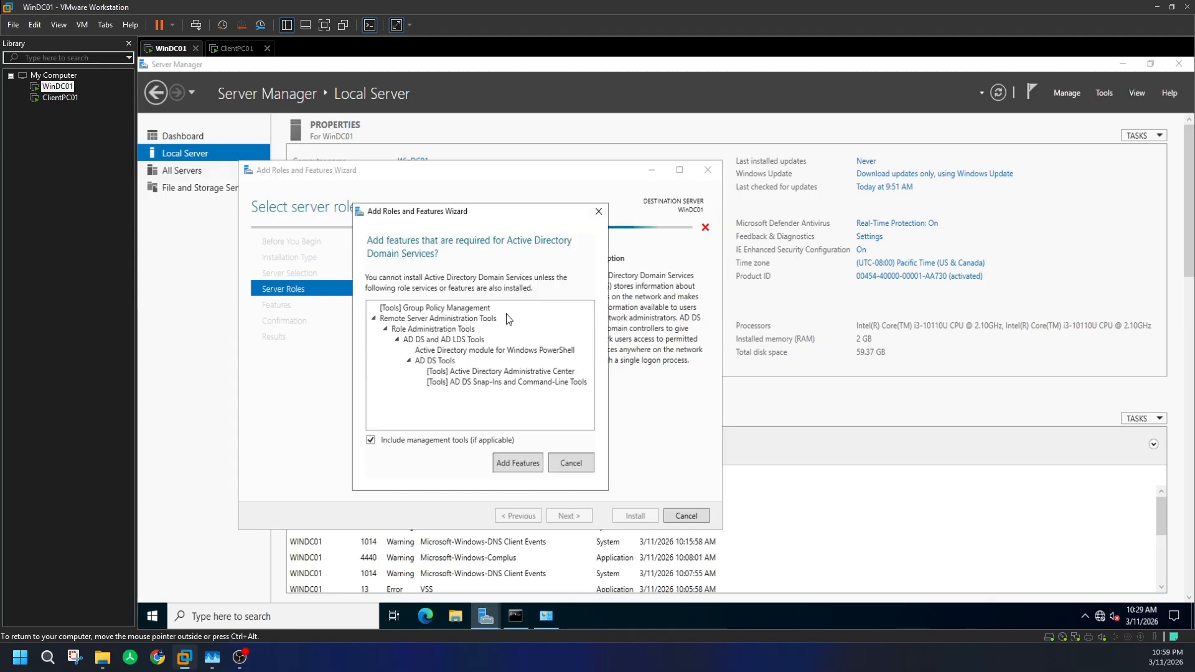
pyautogui.click(520, 463)
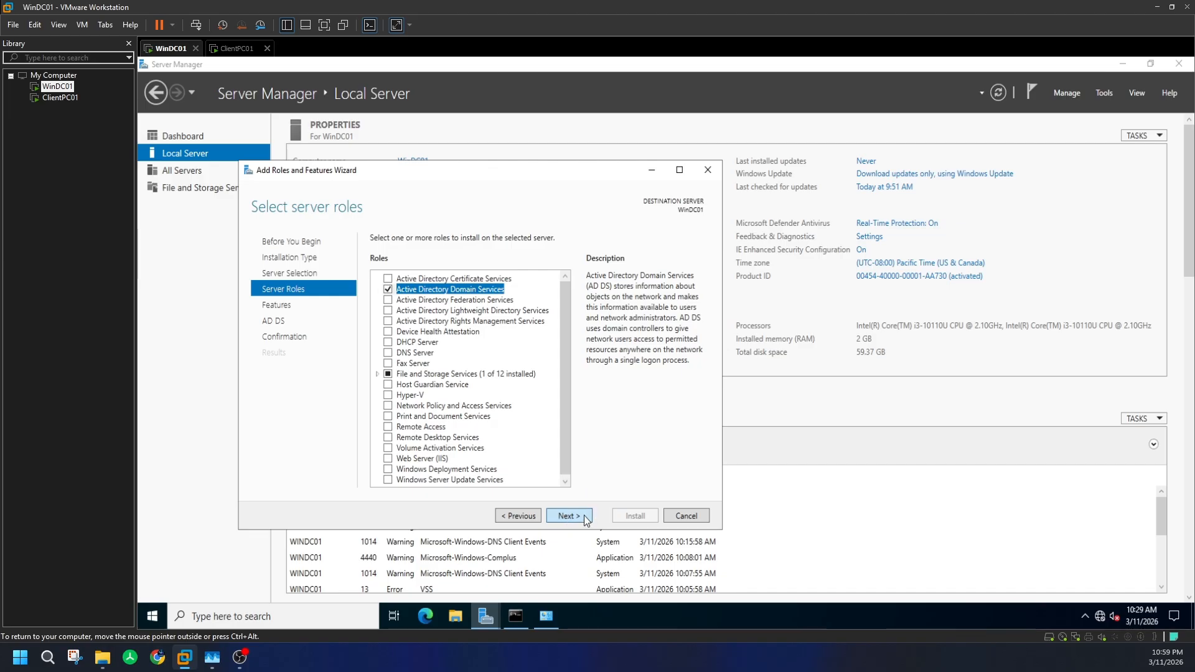
pyautogui.click(581, 518)
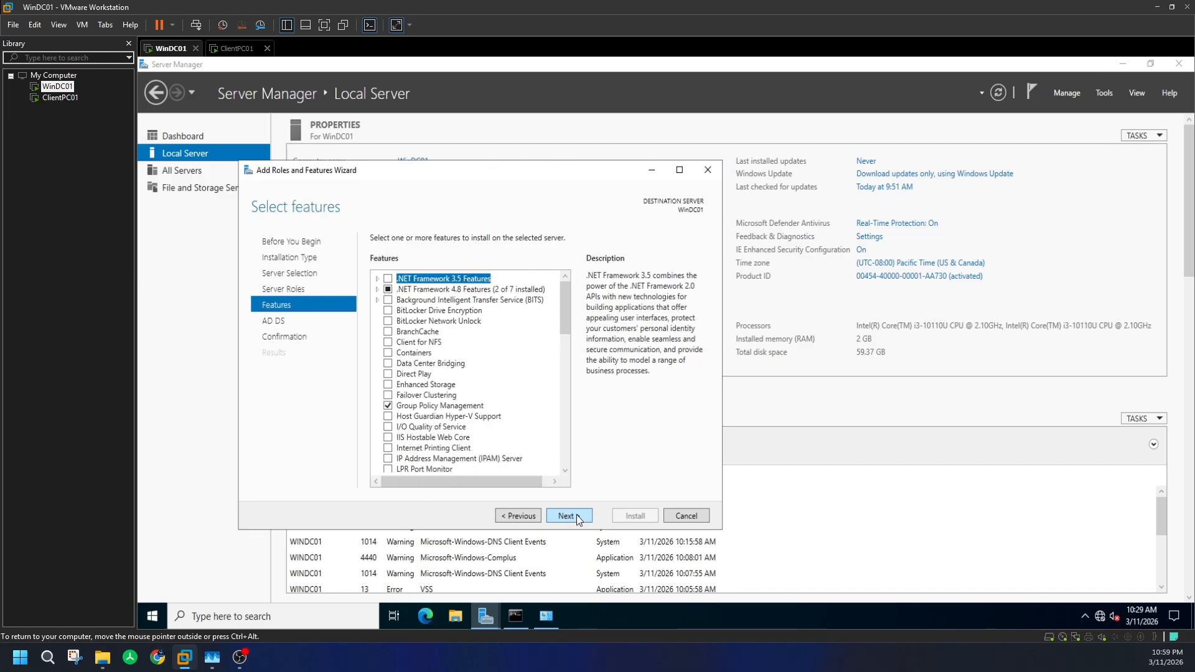
pyautogui.click(579, 521)
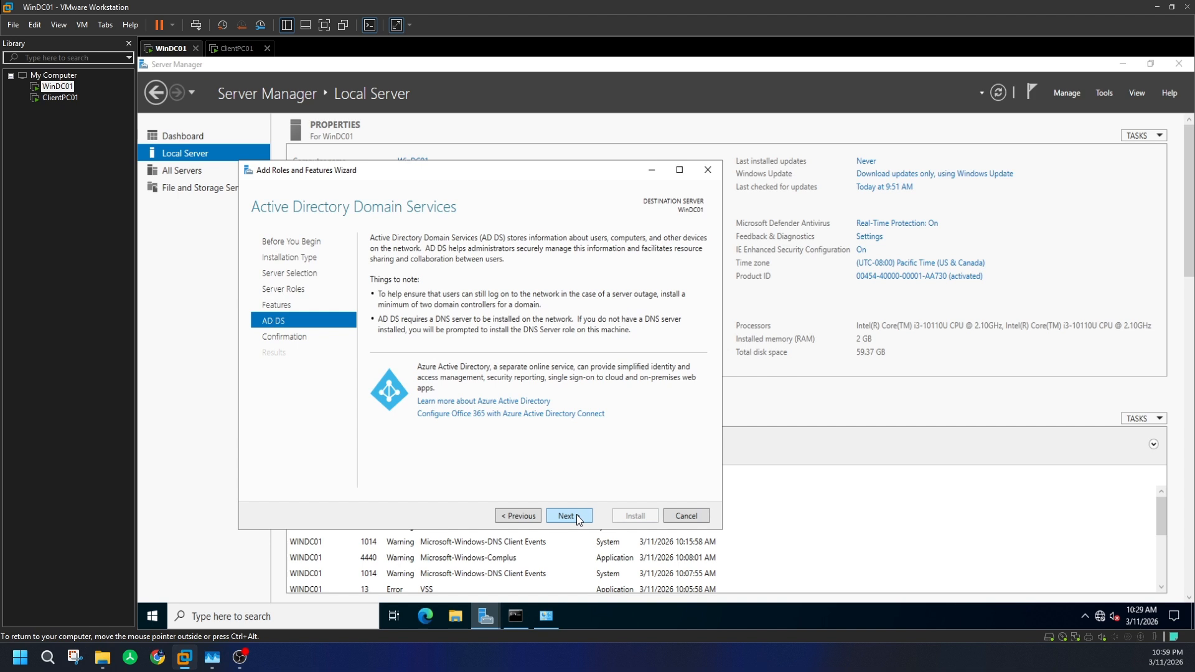
pyautogui.click(579, 517)
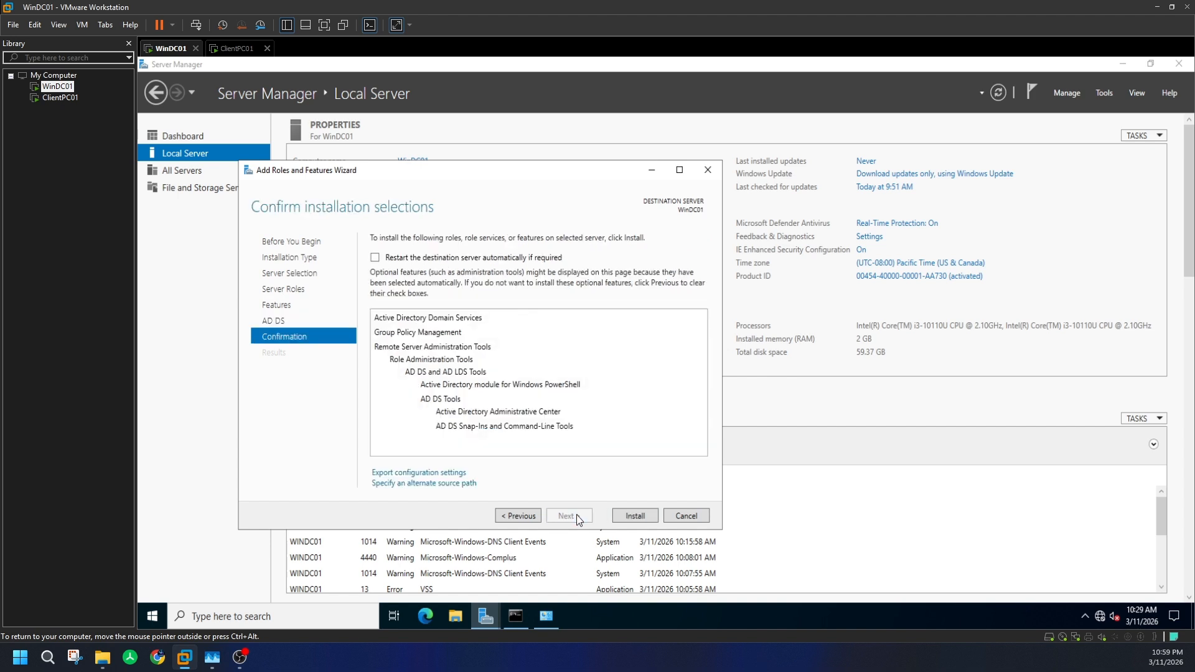
# - Enable automatic restart, start the AD DS installation on WinDC01, and bring up ClientPC01
pyautogui.click(376, 258)
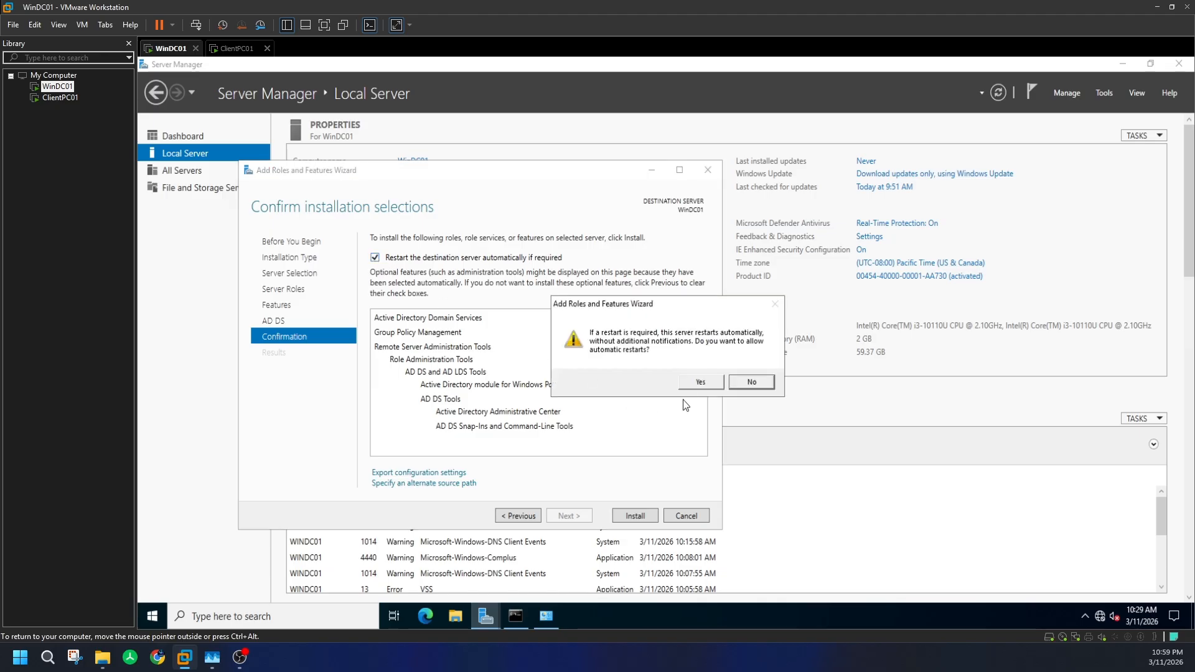
pyautogui.click(700, 382)
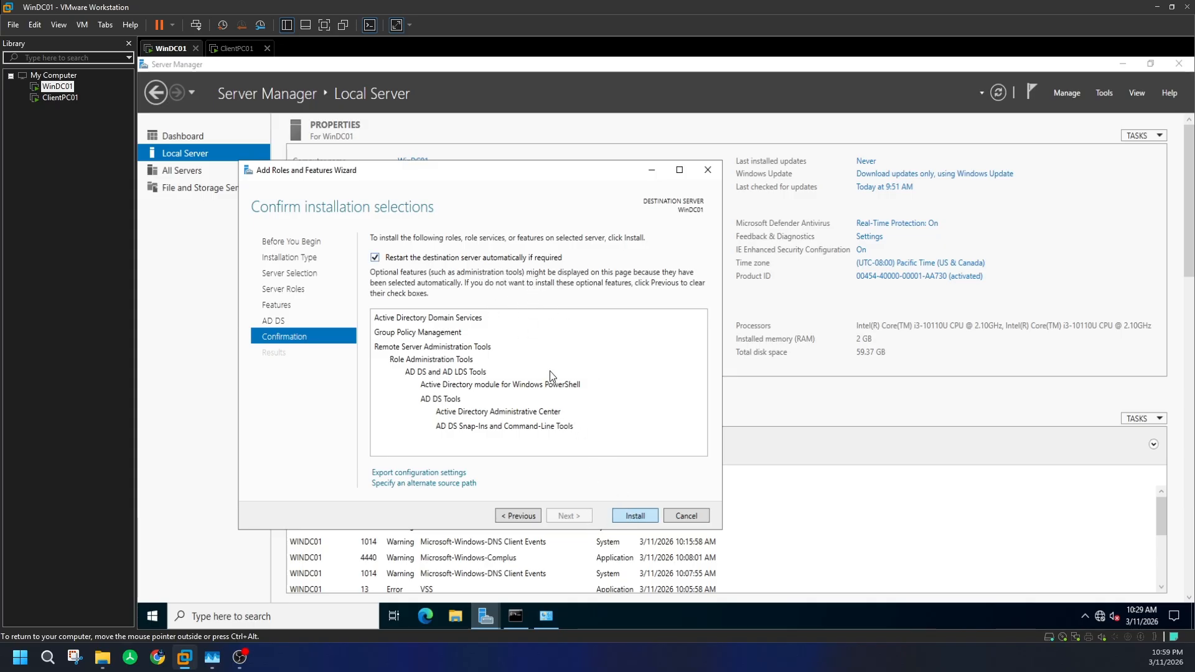
pyautogui.press('Return')
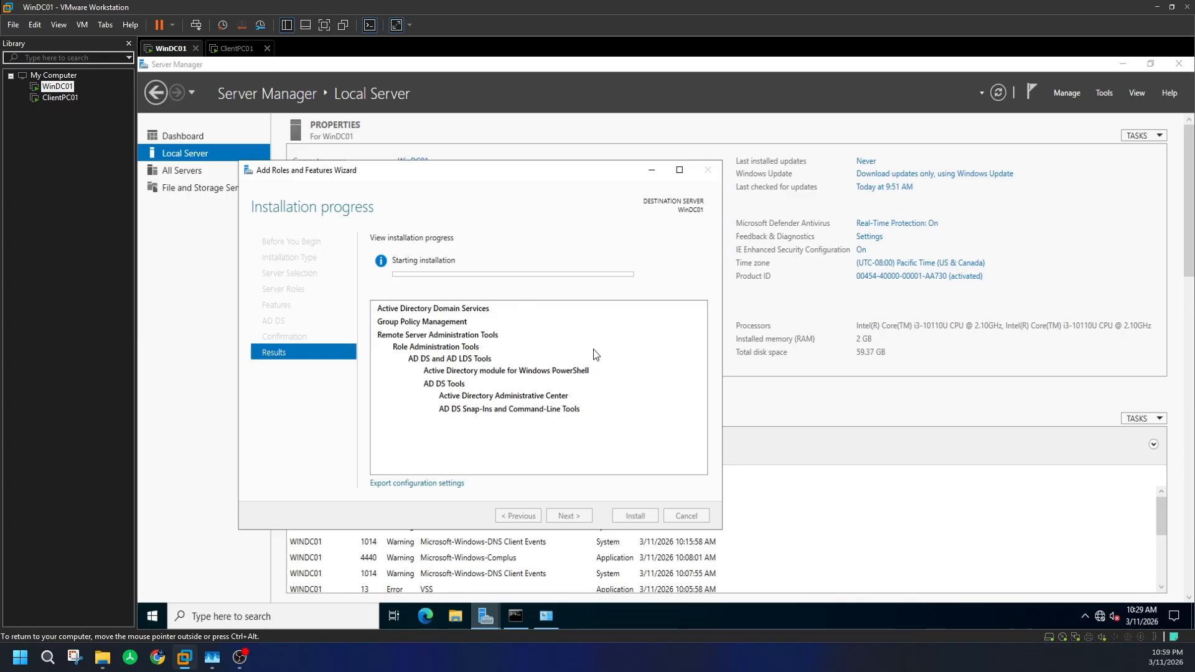
pyautogui.click(240, 48)
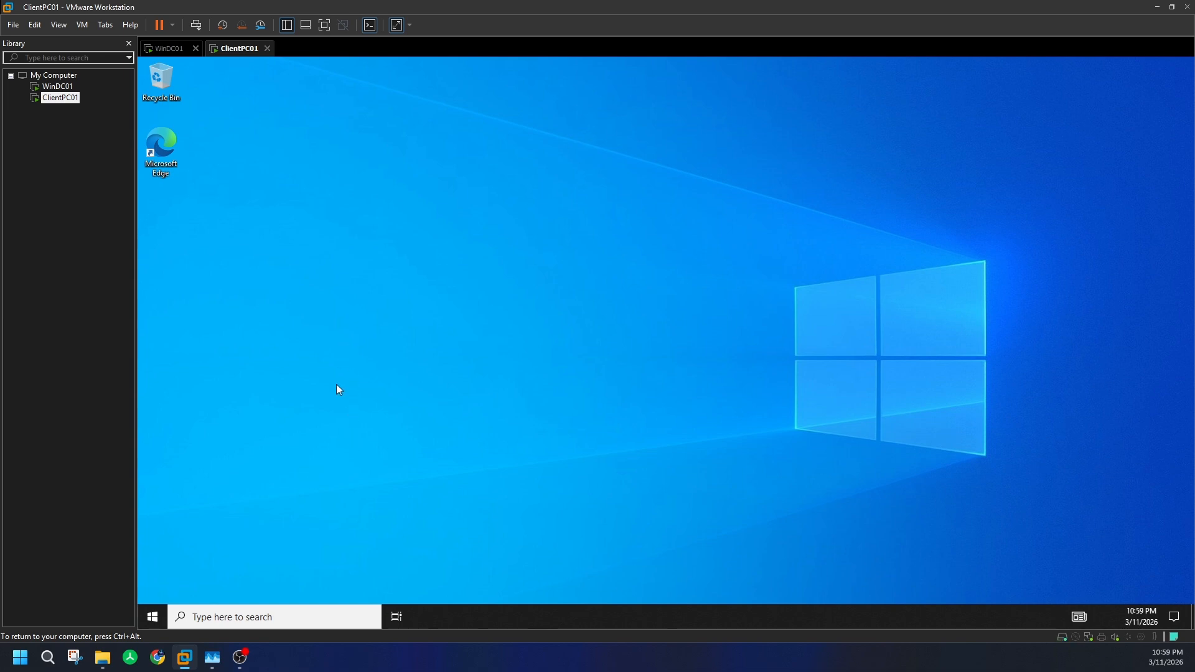
# - Check WinDC01's installation, then go back to ClientPC01
pyautogui.click(163, 49)
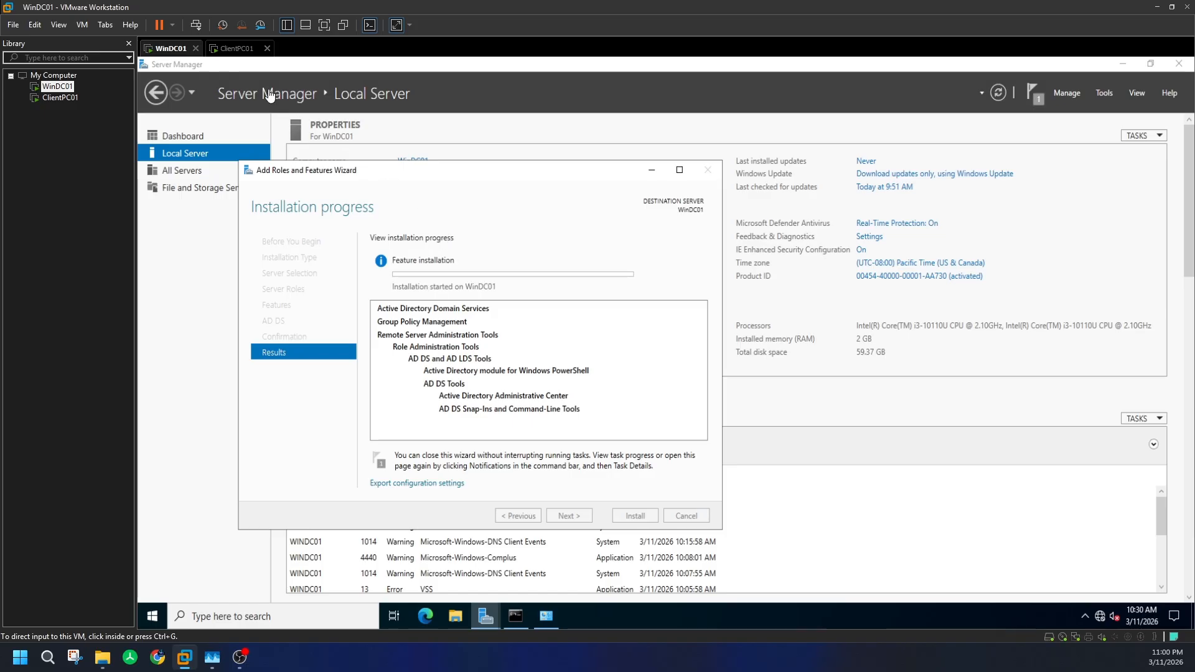
pyautogui.click(235, 49)
pyautogui.click(179, 51)
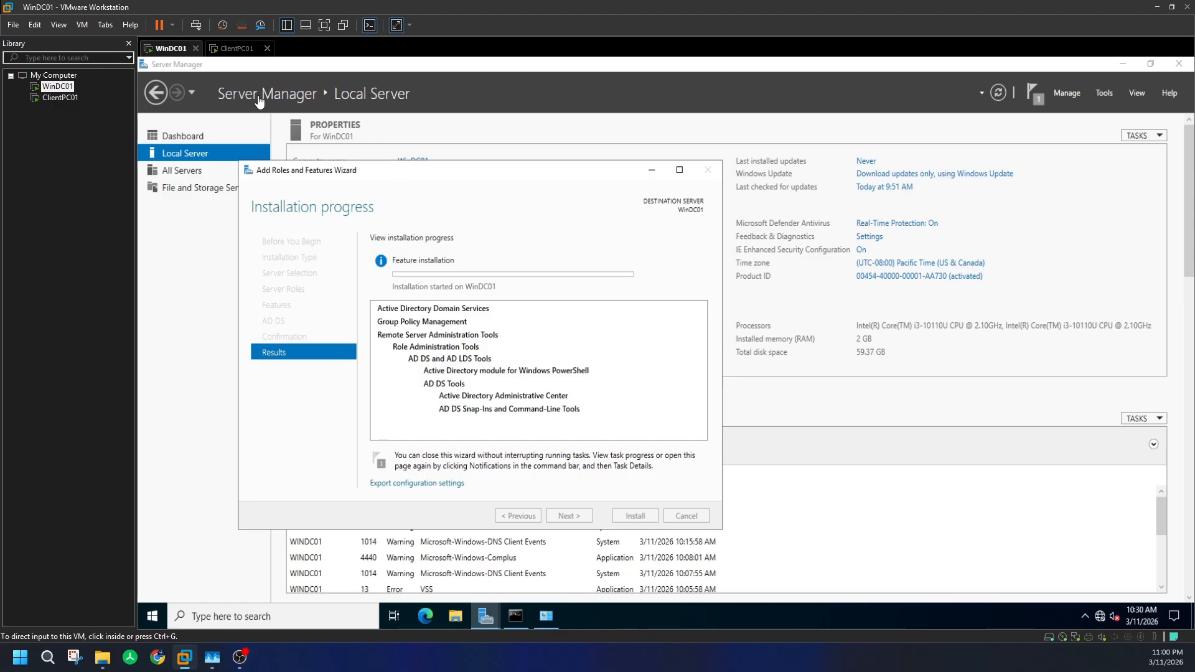
pyautogui.click(236, 51)
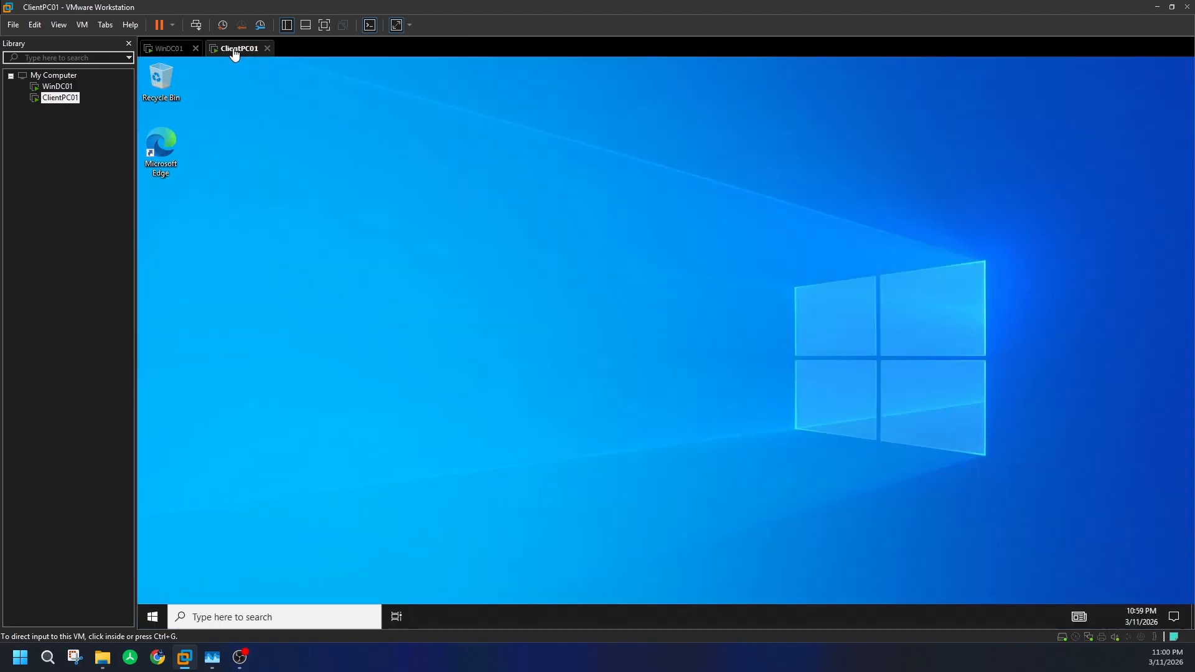
# - Shut down the ClientPC01 guest through Power > Shut Down Guest and confirm
pyautogui.rightClick(234, 51)
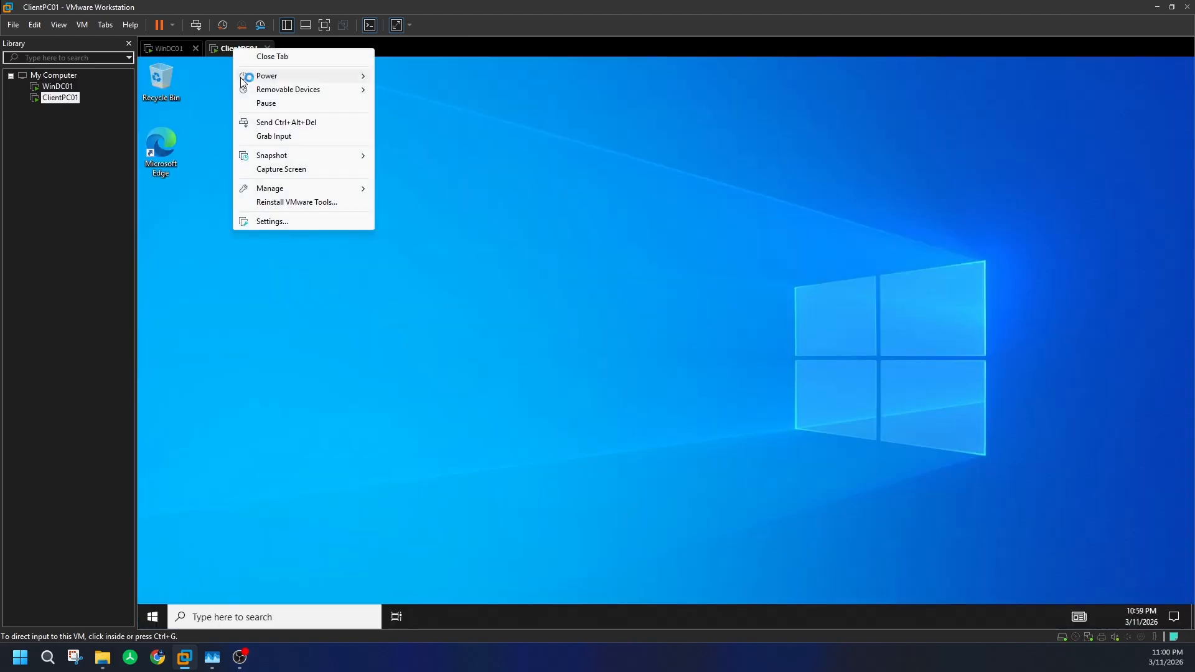
pyautogui.click(231, 138)
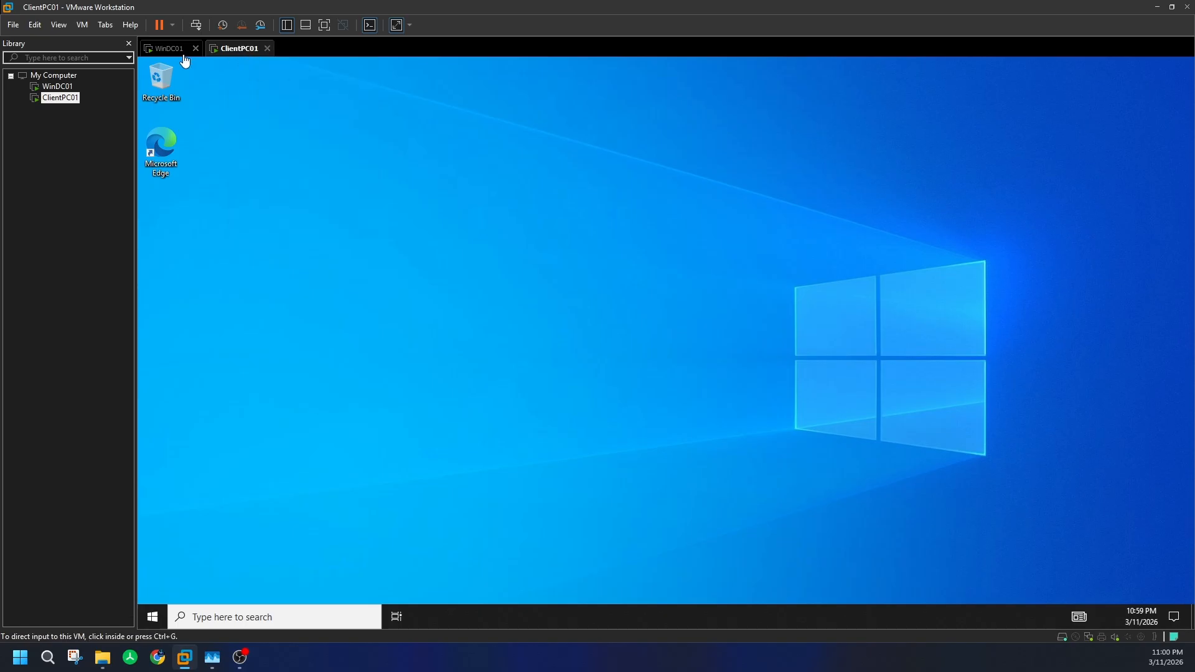
pyautogui.rightClick(240, 49)
pyautogui.moveTo(295, 79)
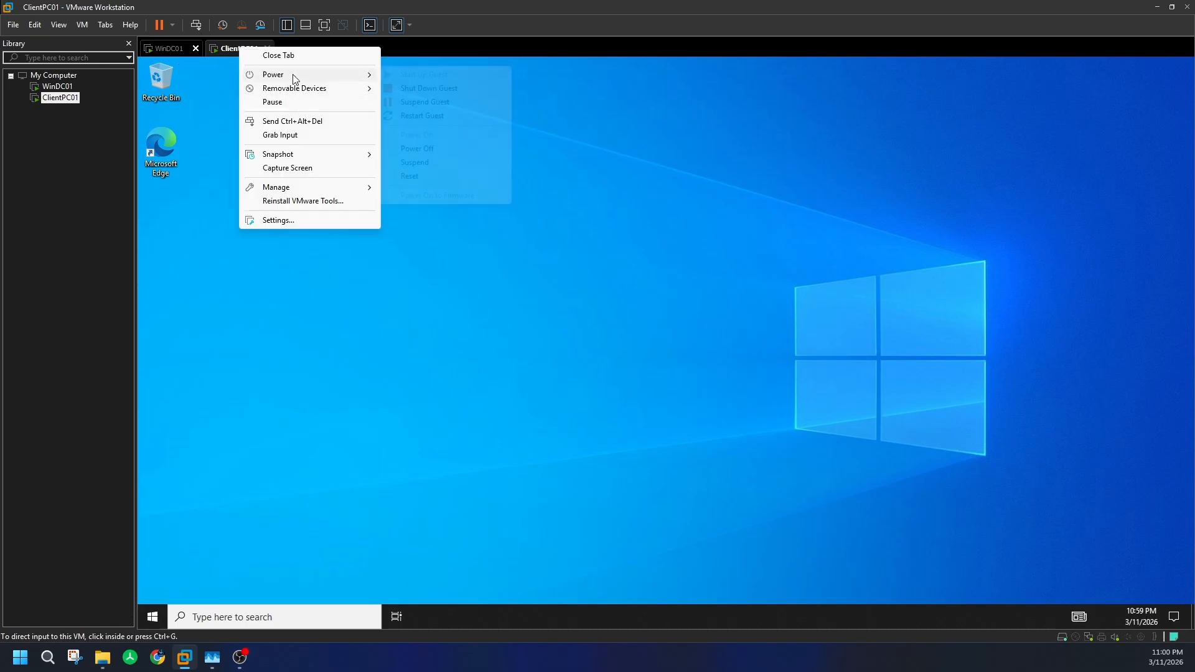
pyautogui.click(411, 88)
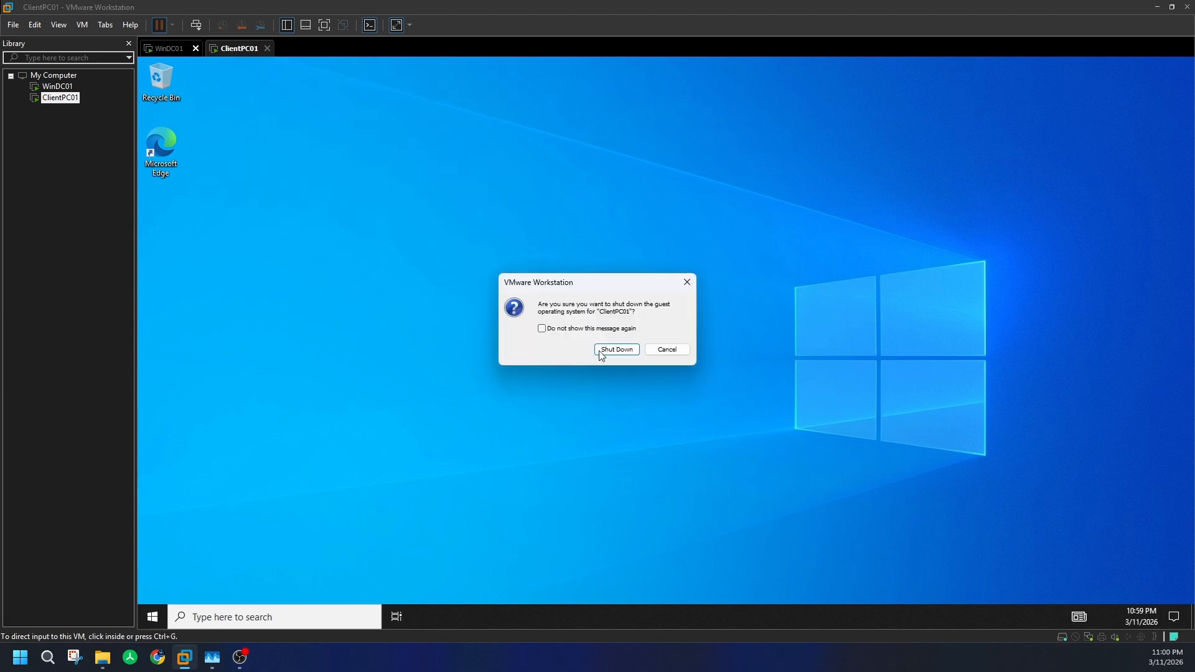
pyautogui.click(617, 349)
# - Look in on ClientPC01's shutdown, then return to WinDC01's AD DS feature installation
pyautogui.click(169, 50)
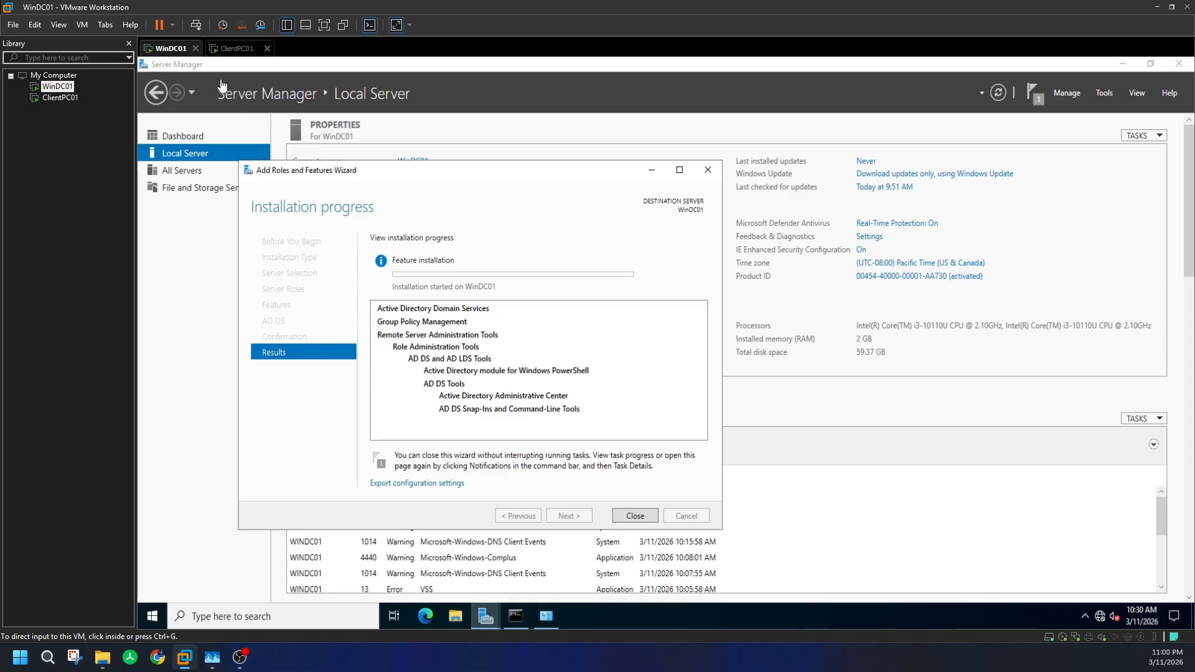
pyautogui.click(236, 50)
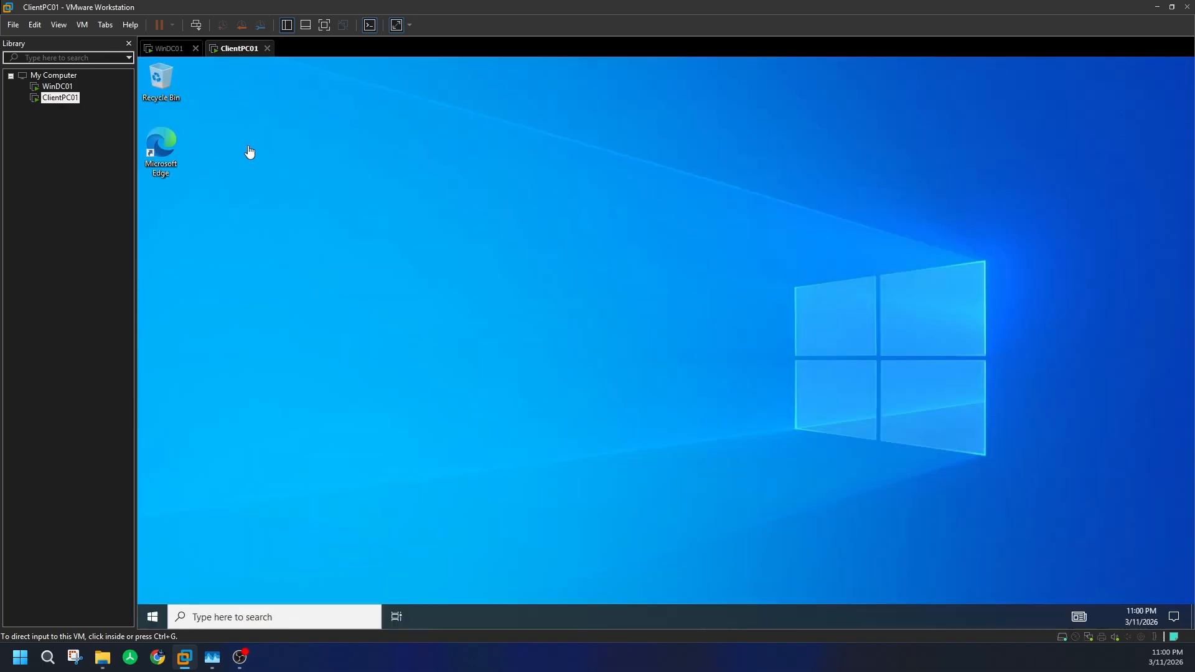
pyautogui.click(266, 175)
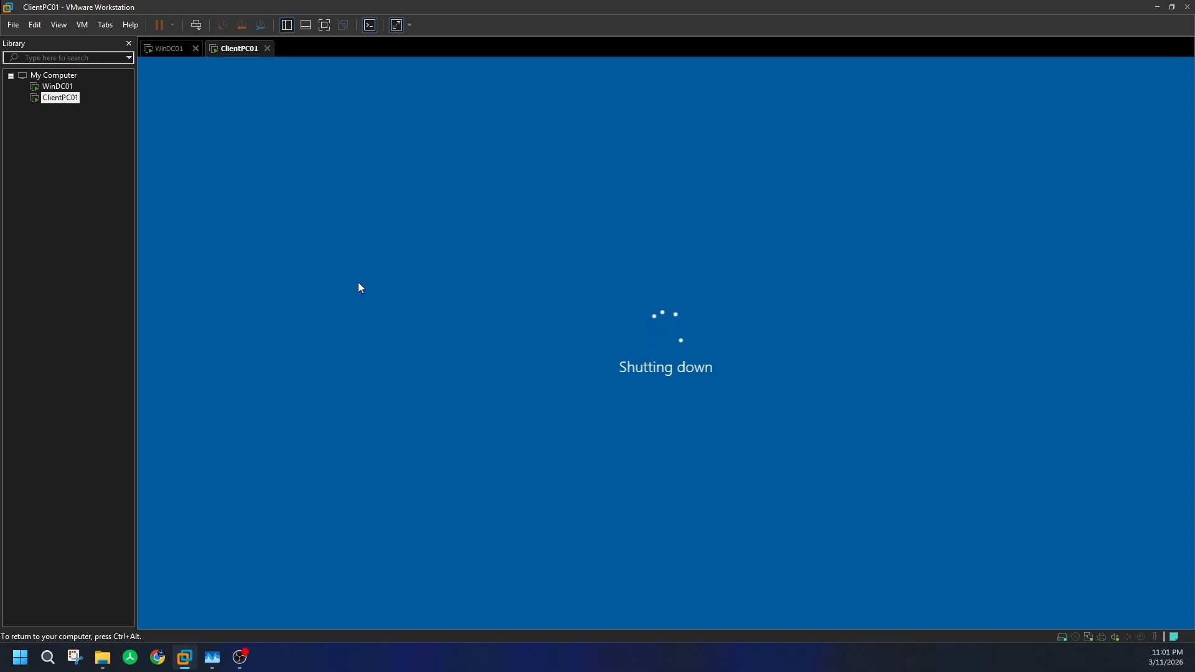
pyautogui.click(175, 49)
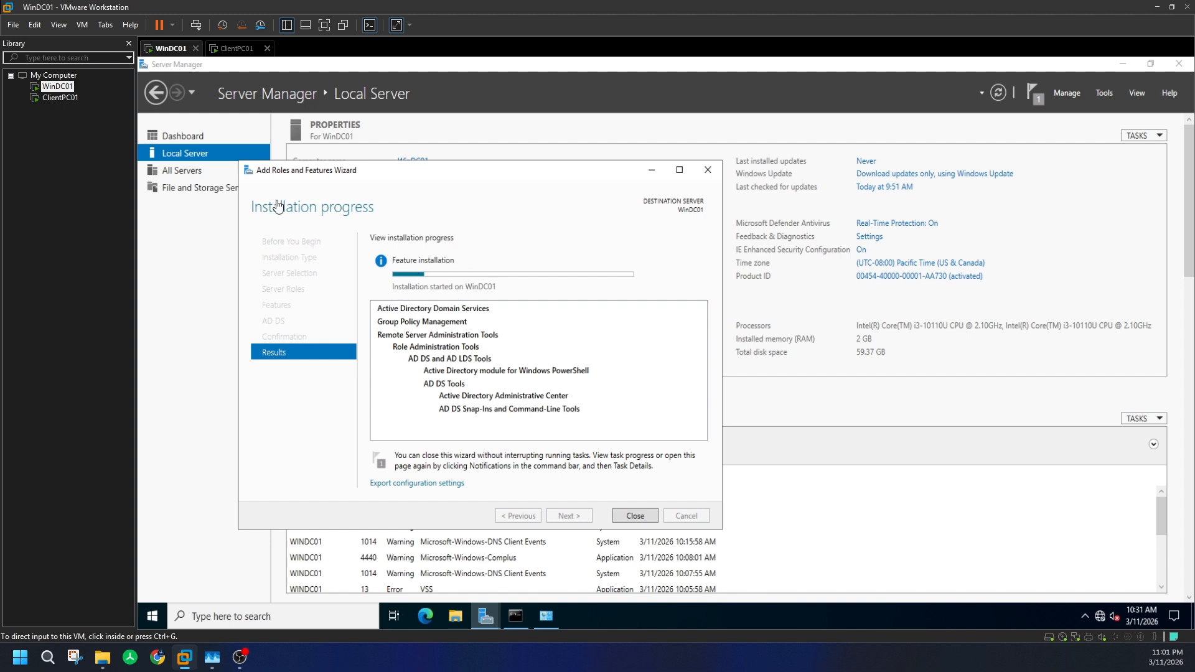
# - Glance at ClientPC01's shutdown, then return to WinDC01's Command Prompt showing 192.168.1.10
pyautogui.click(240, 50)
pyautogui.click(185, 50)
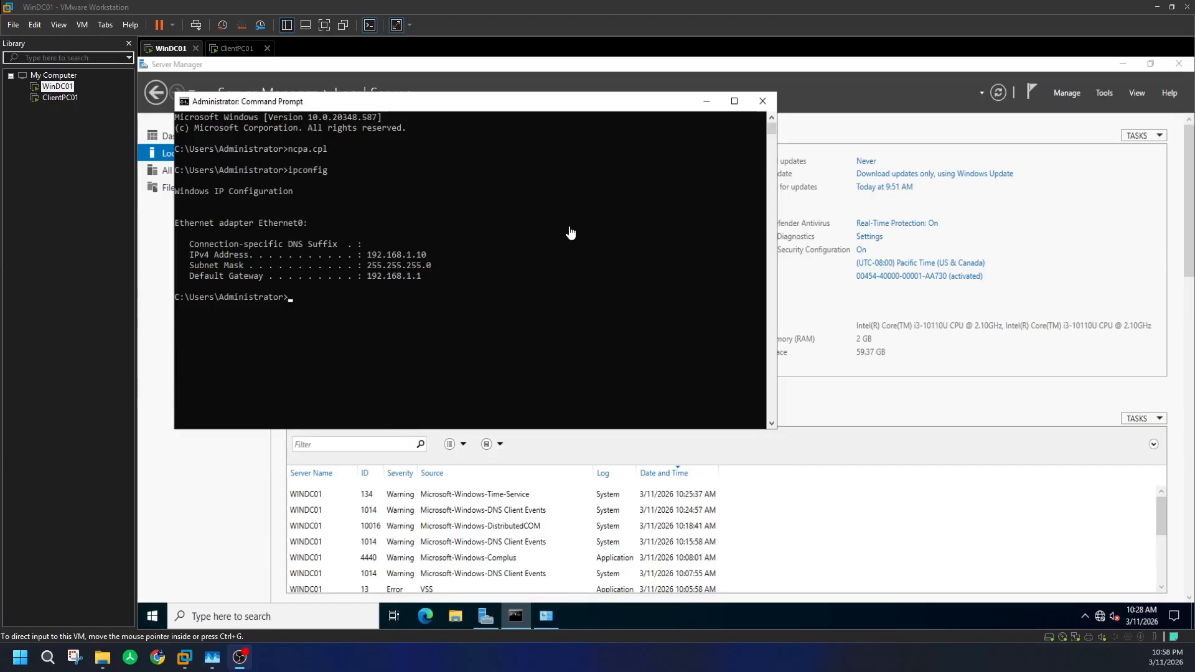
# - Open Add Roles and Features from Server Manager's Manage menu on WinDC01
pyautogui.click(1076, 94)
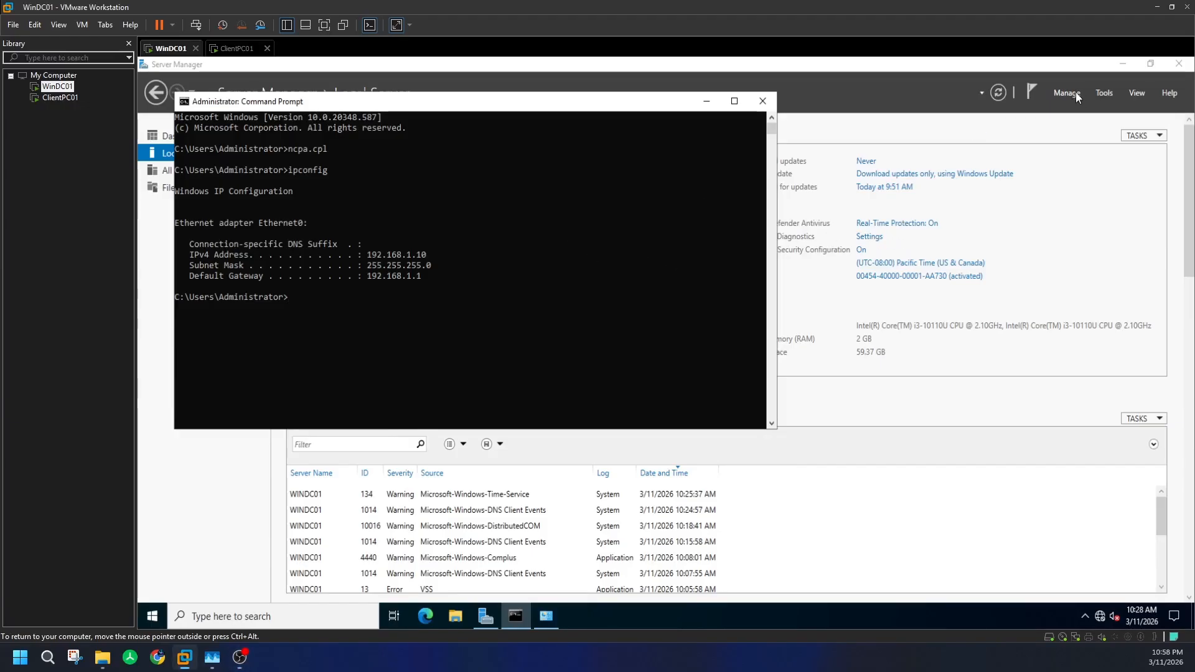
pyautogui.click(1071, 92)
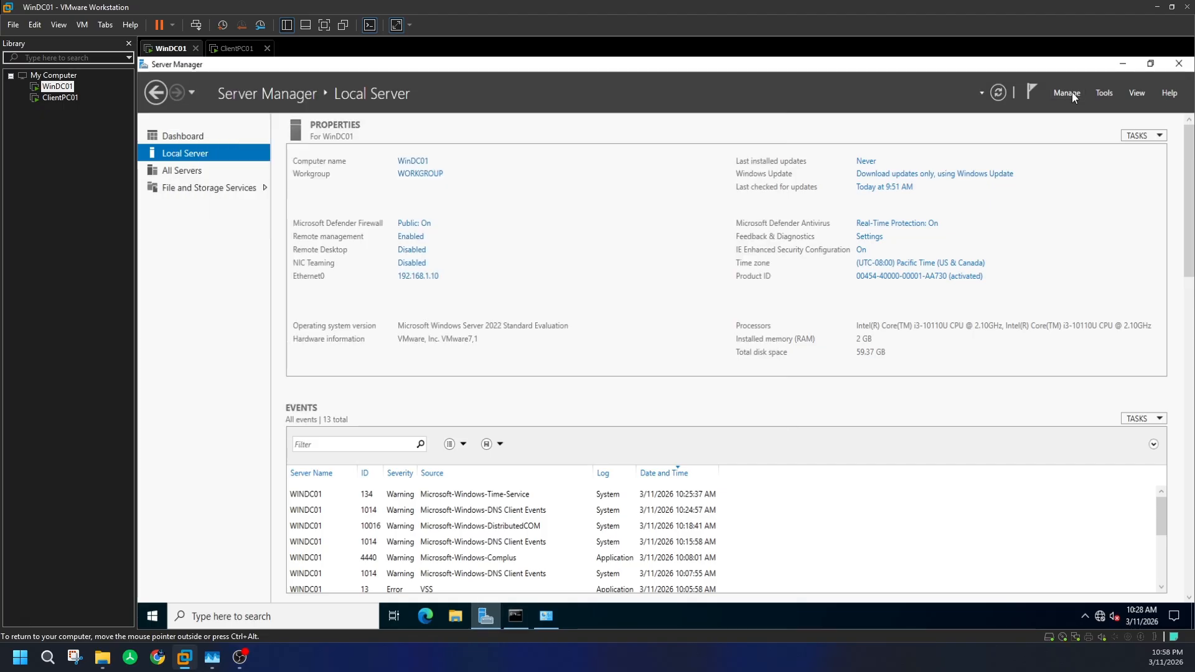
pyautogui.click(1082, 109)
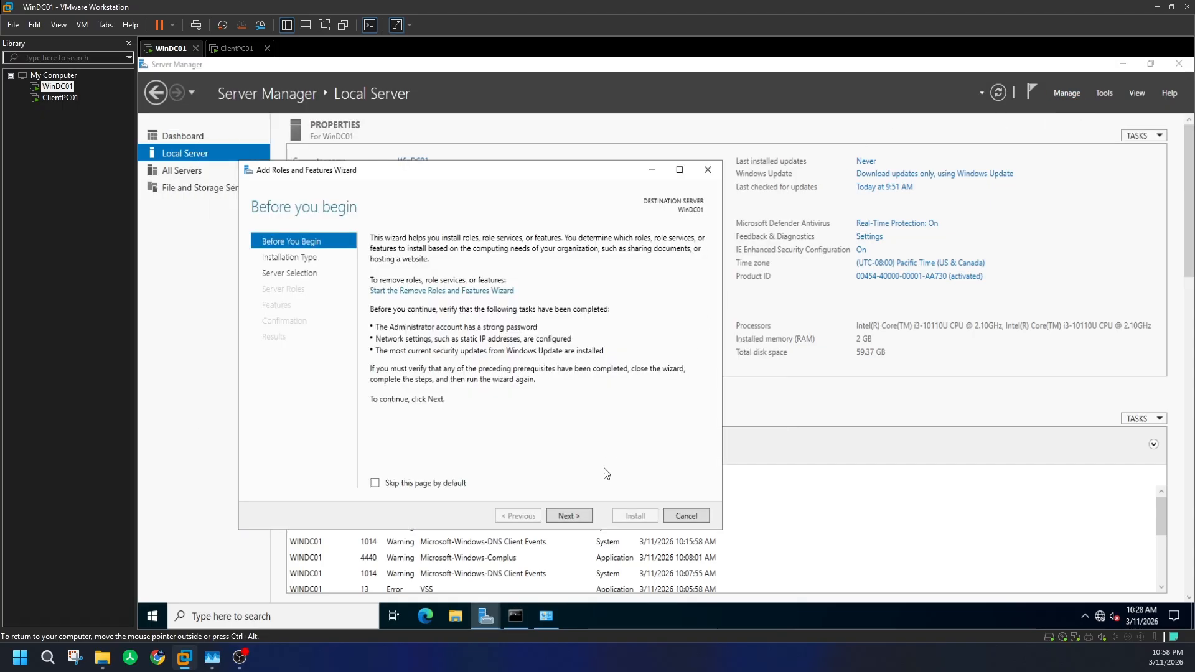
# - Pick the Active Directory Domain Services role plus required features and reach the Confirmation page
pyautogui.click(569, 515)
pyautogui.click(573, 515)
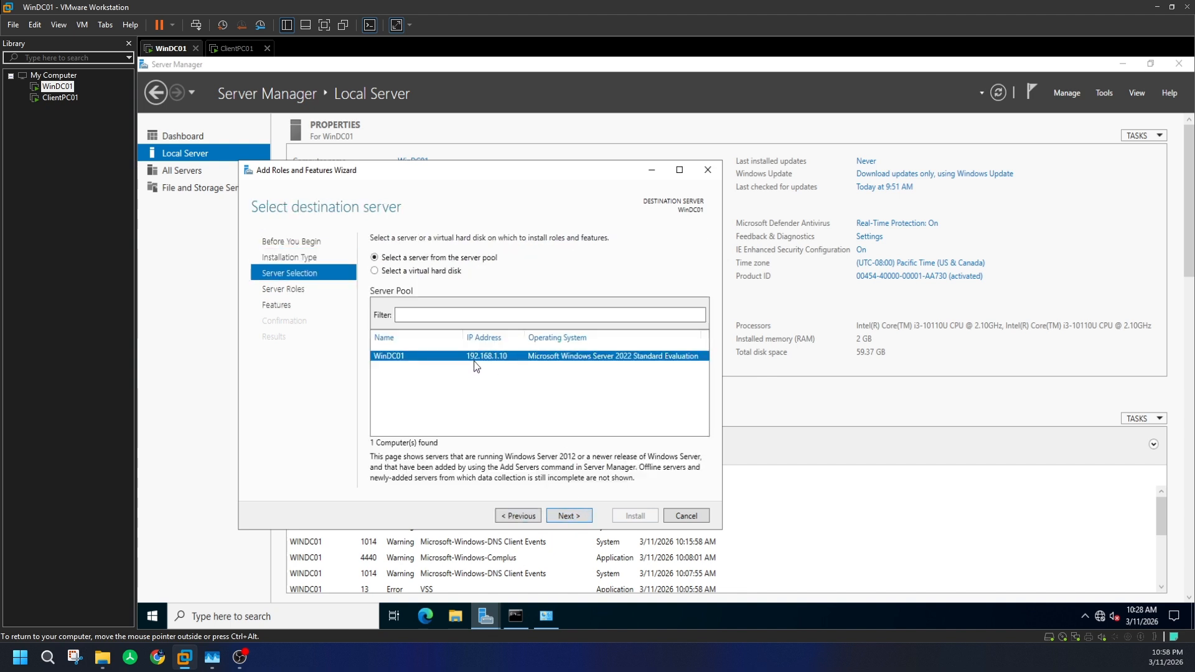
pyautogui.click(571, 515)
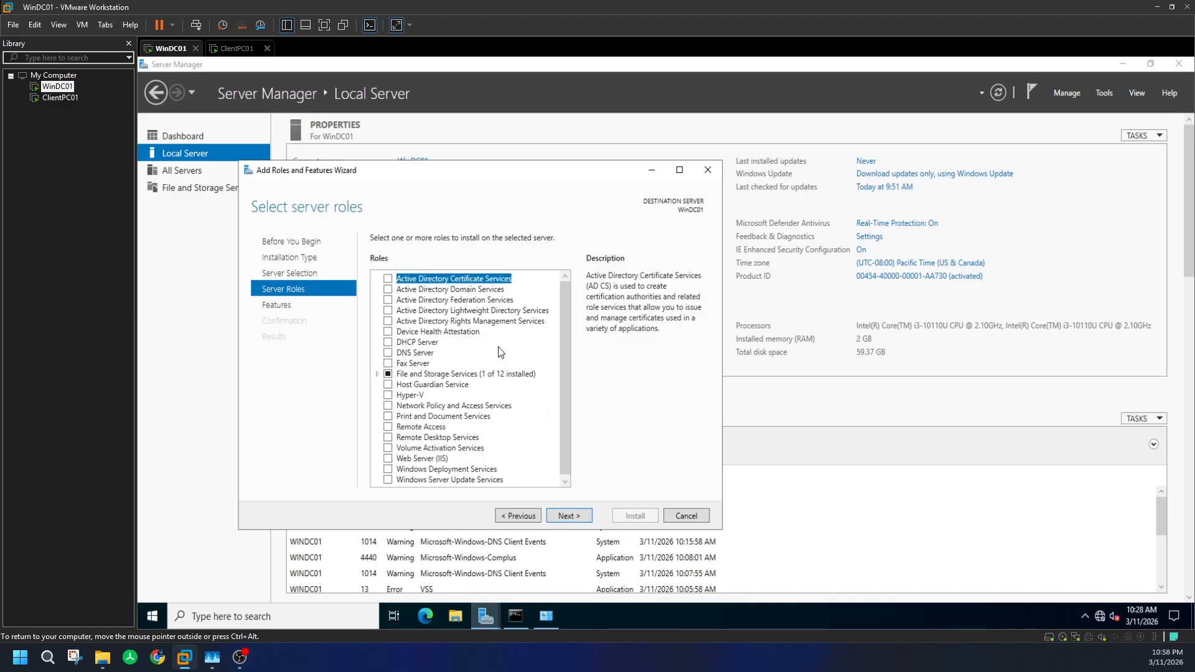
pyautogui.click(389, 289)
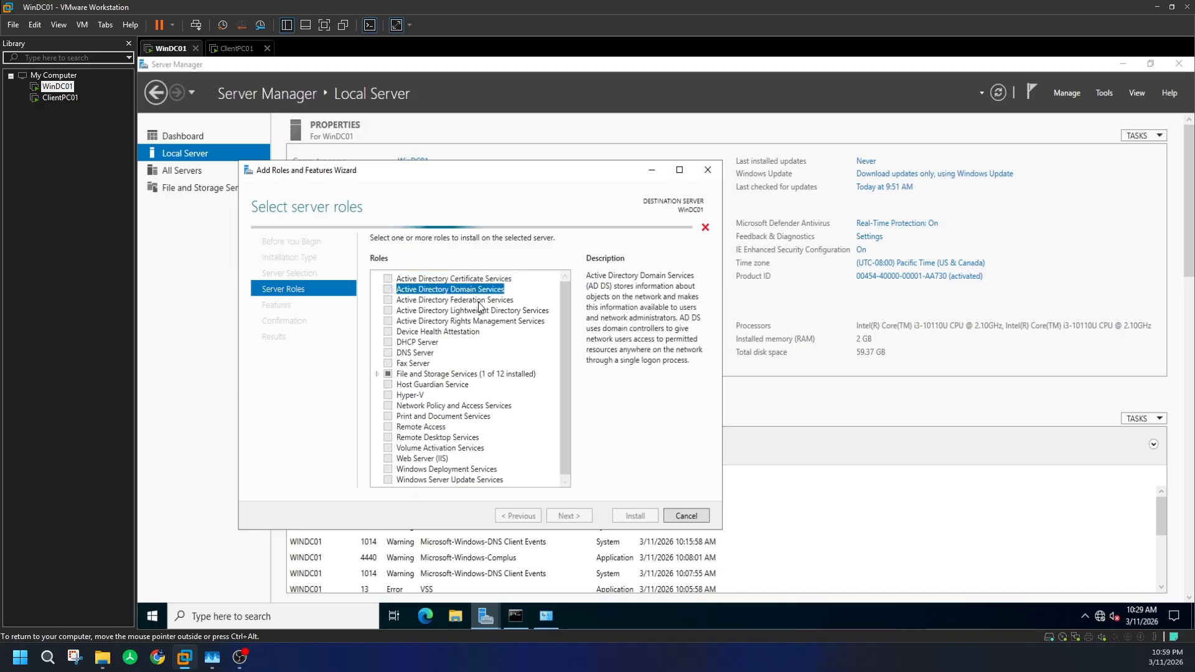
pyautogui.click(520, 461)
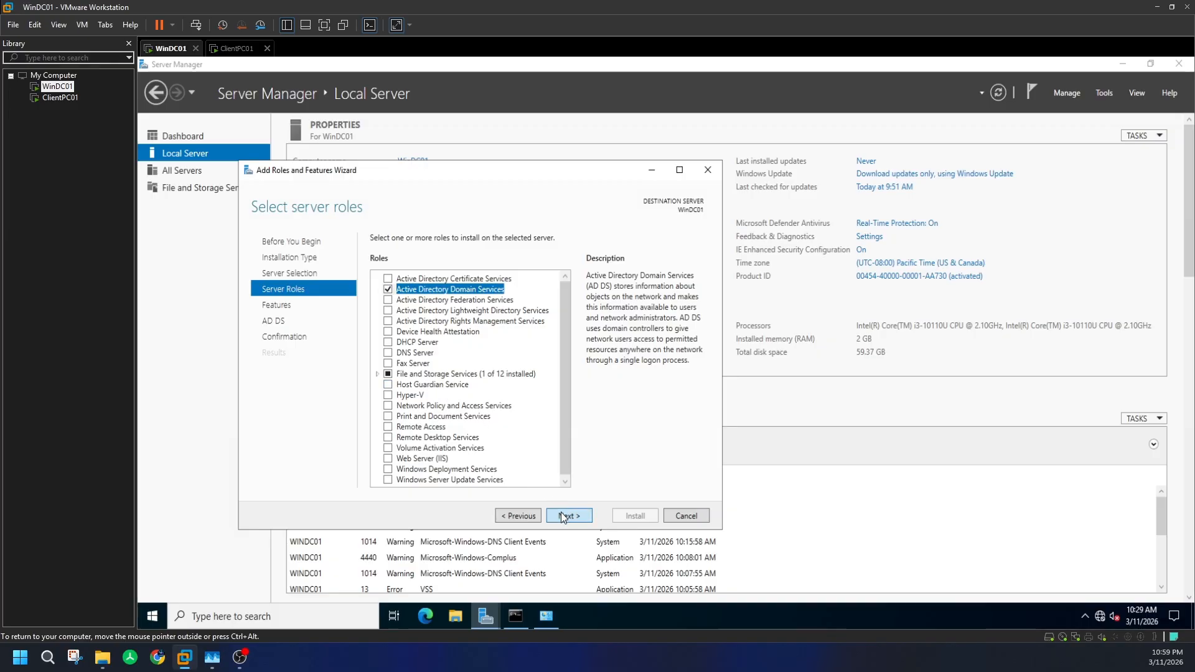
pyautogui.click(576, 516)
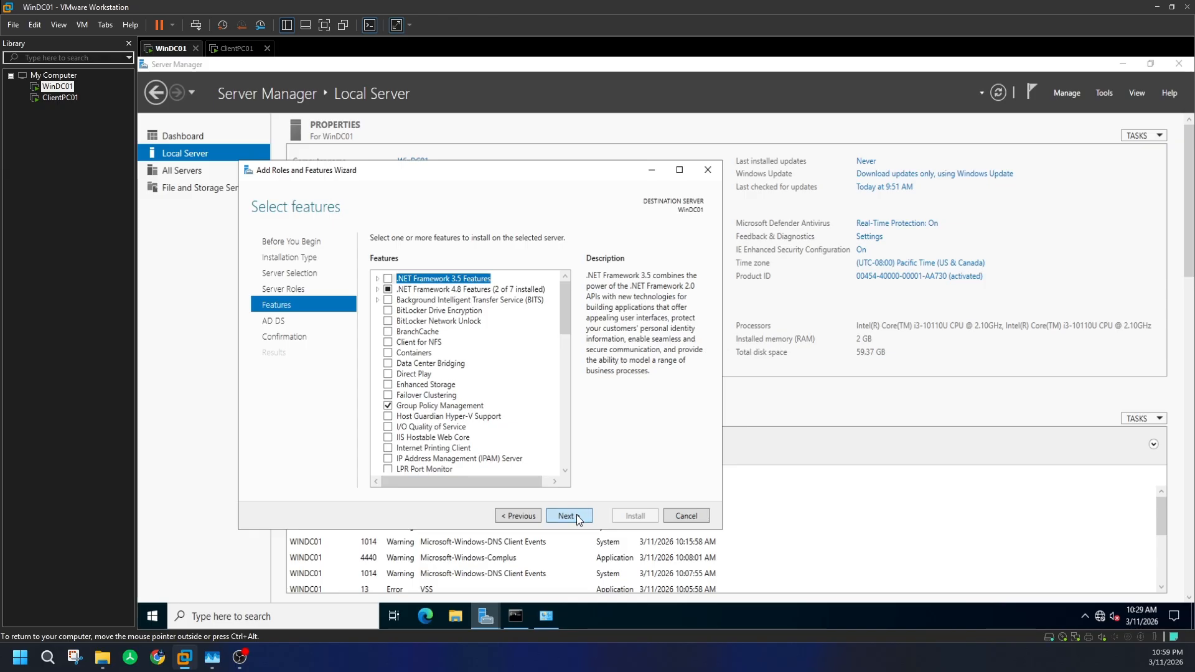
pyautogui.click(576, 515)
pyautogui.click(577, 515)
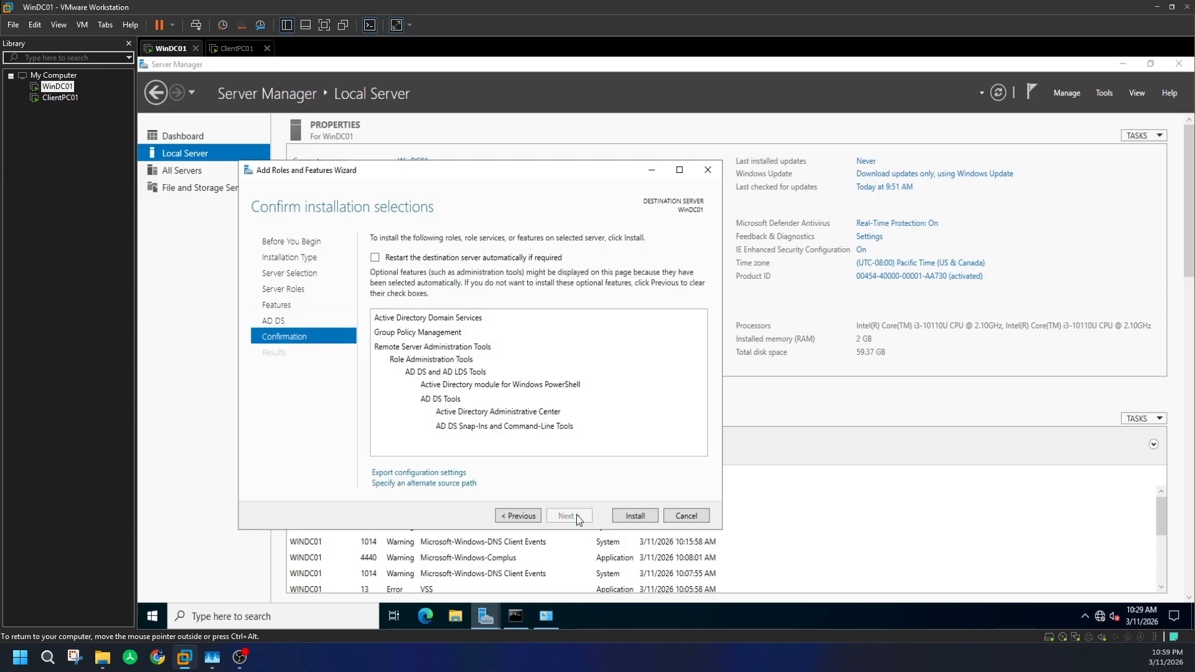
# - Allow automatic restart, launch the AD DS install on WinDC01, then focus ClientPC01's desktop
pyautogui.click(375, 258)
pyautogui.press('Return')
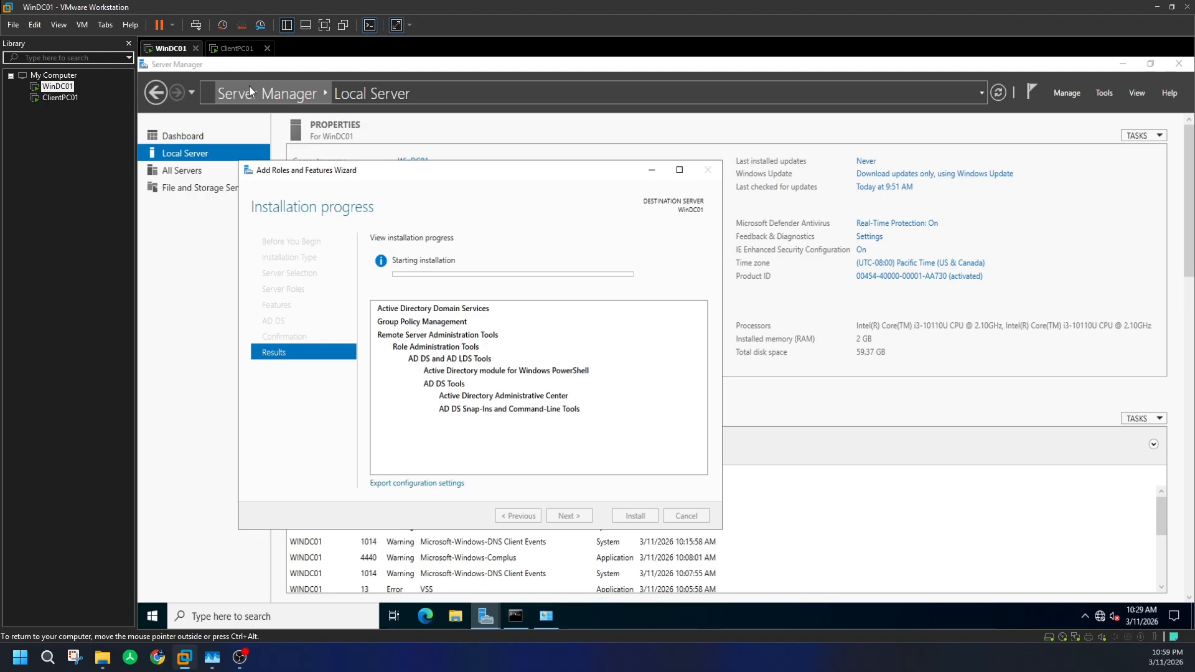
pyautogui.click(237, 48)
pyautogui.click(553, 339)
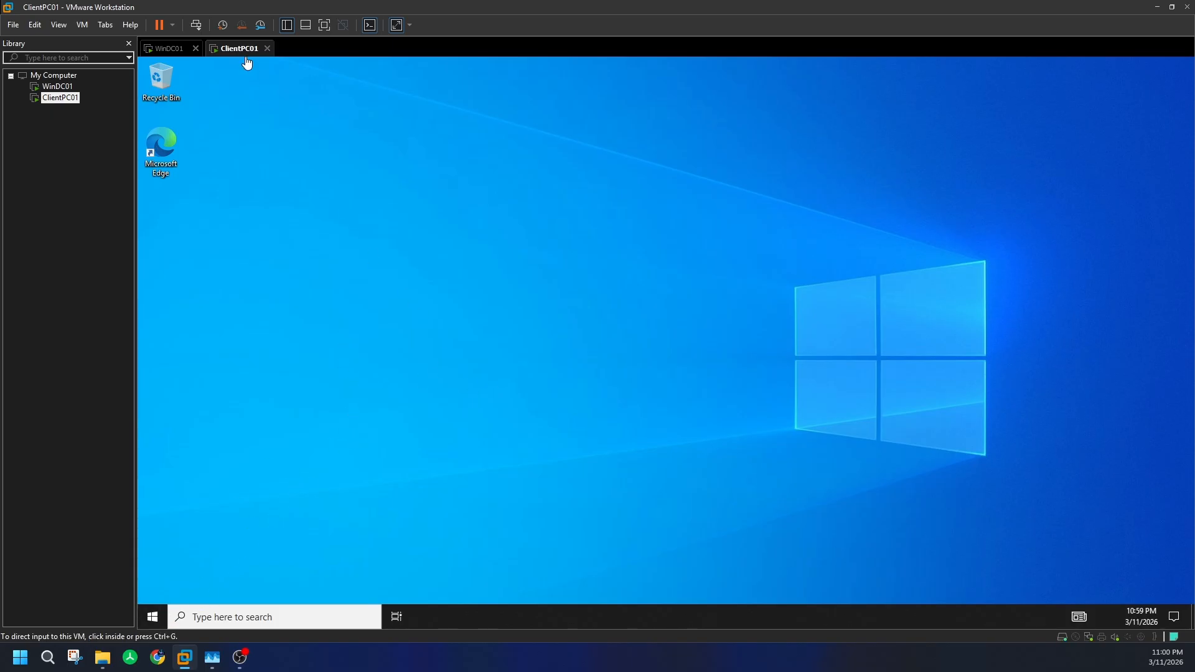
# - Check WinDC01's installation progress, then switch back to ClientPC01
pyautogui.click(172, 49)
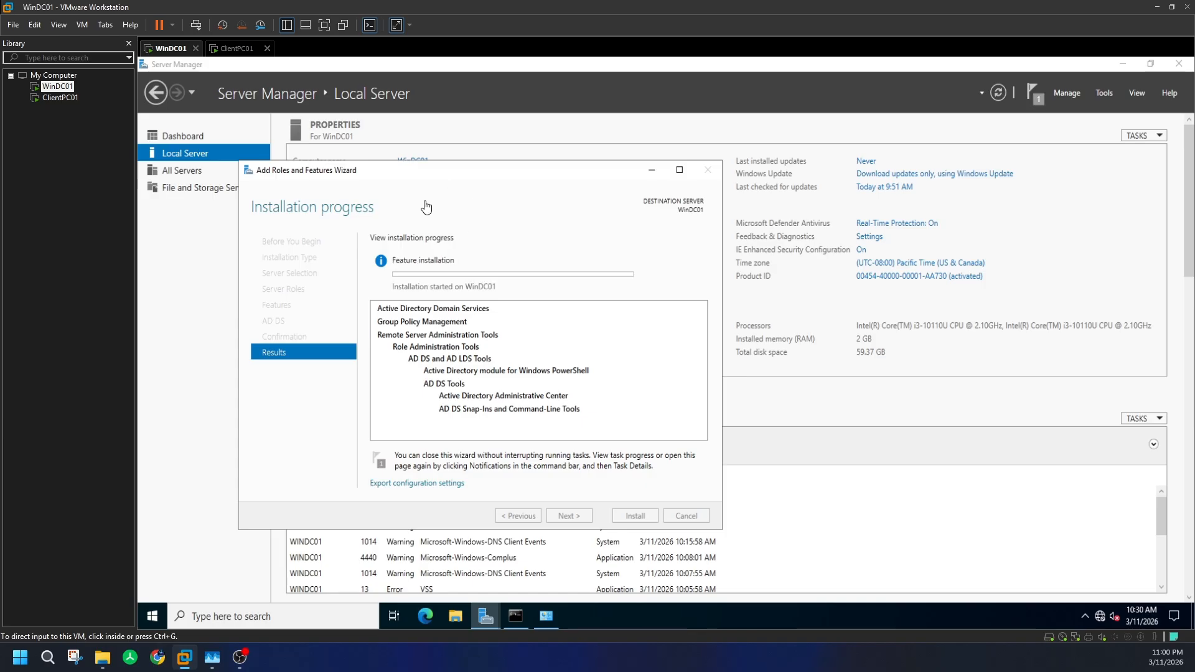
pyautogui.click(238, 49)
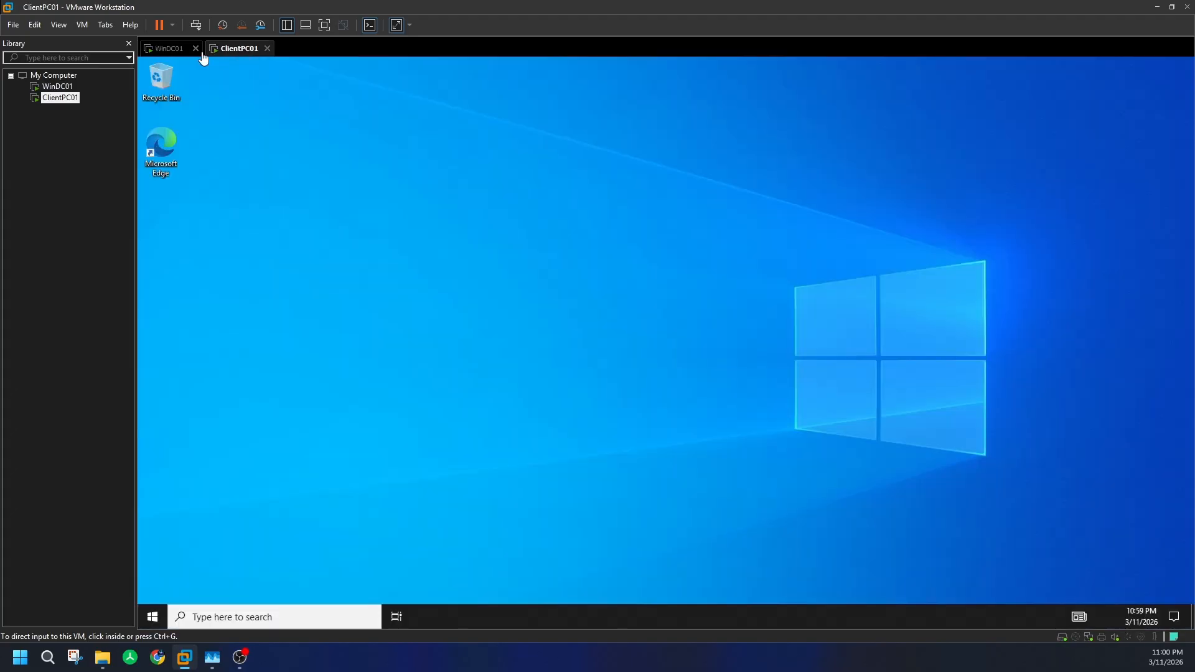
pyautogui.click(169, 50)
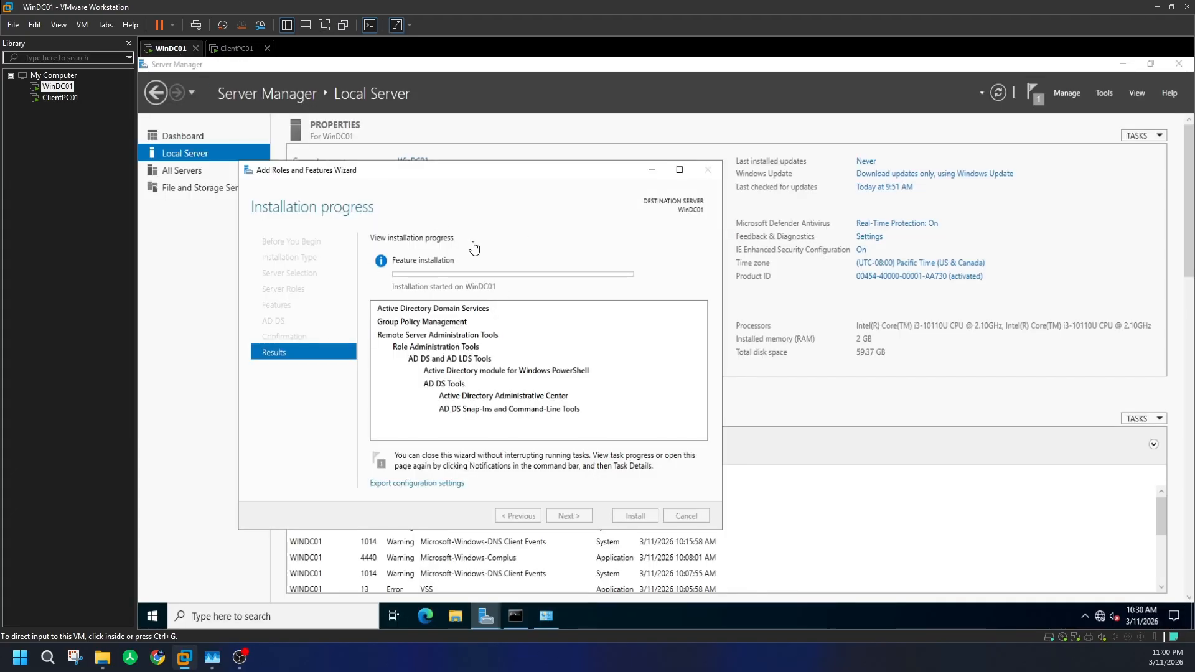
pyautogui.click(235, 51)
# - Shut down the ClientPC01 guest from its Power menu and confirm the shutdown
pyautogui.rightClick(234, 50)
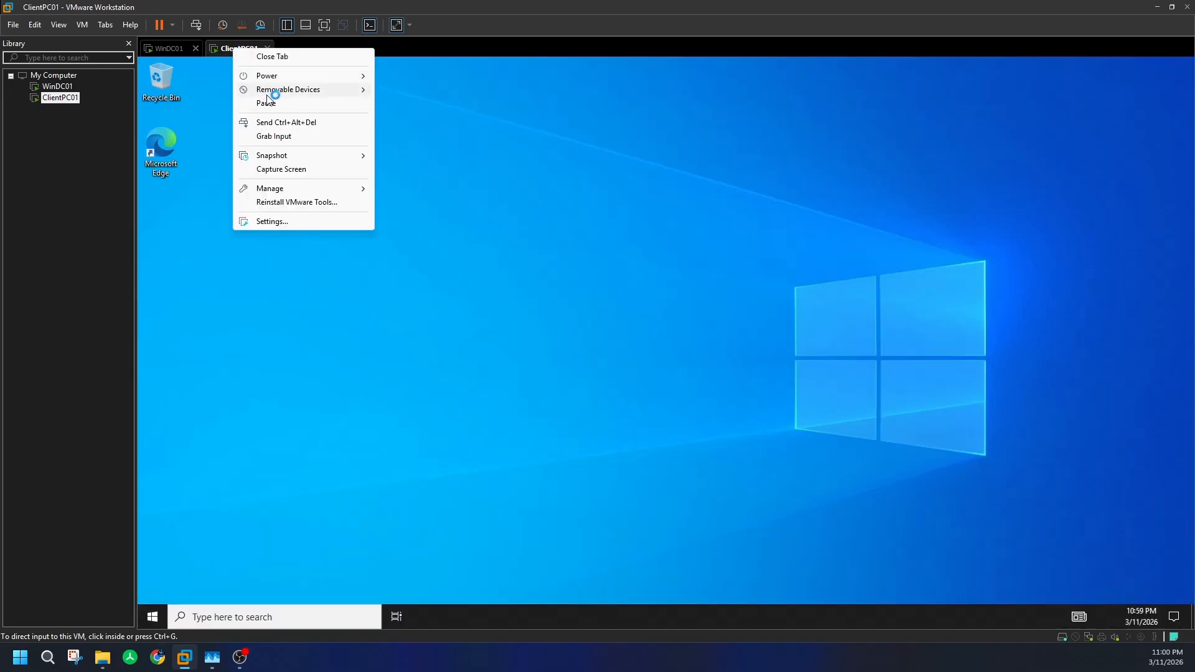
pyautogui.click(229, 135)
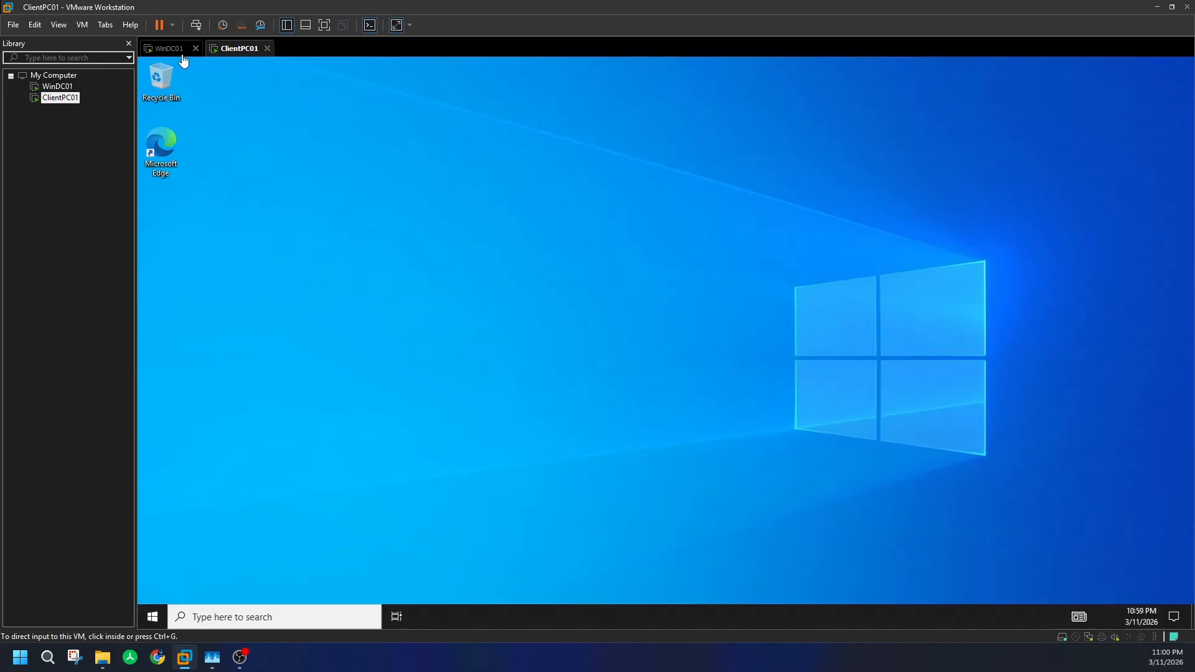
pyautogui.rightClick(240, 47)
pyautogui.moveTo(294, 78)
pyautogui.click(429, 88)
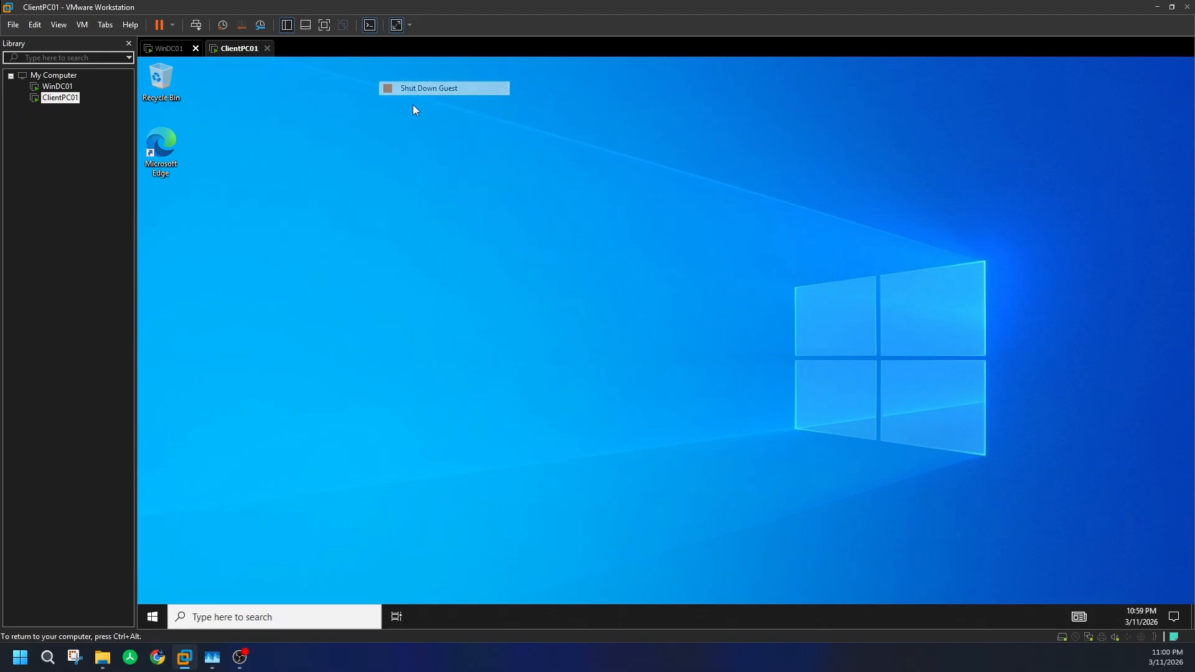
pyautogui.click(616, 349)
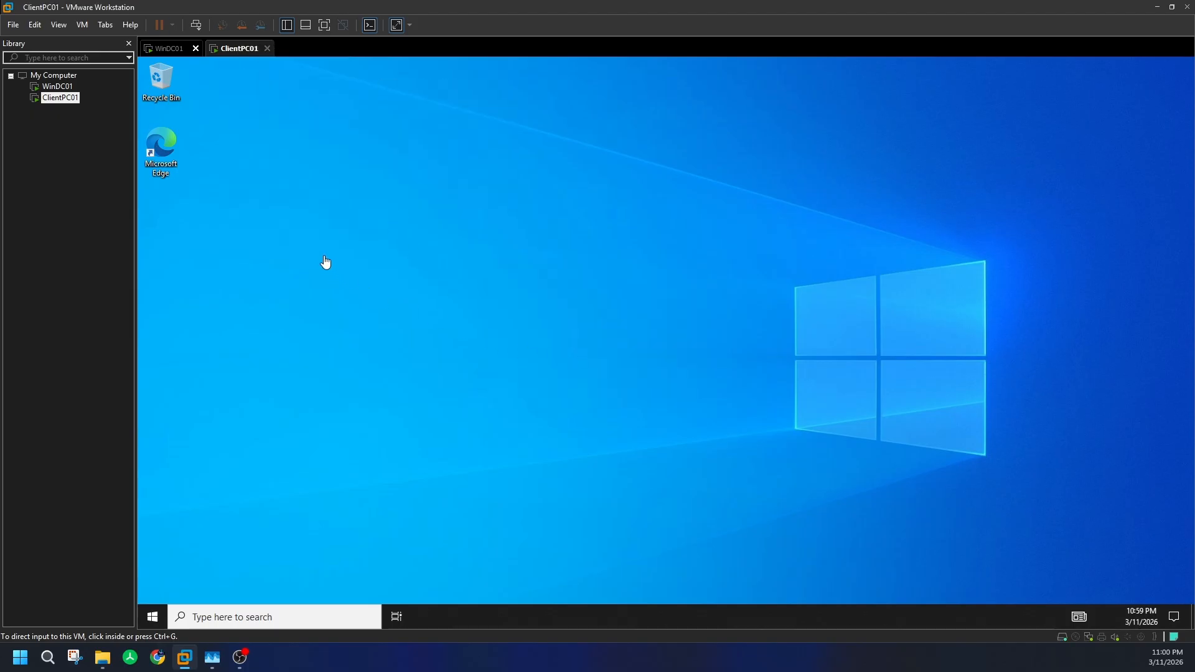
# - Monitor both machines until WinDC01 reports 'Installation succeeded on WinDC01'
pyautogui.click(168, 50)
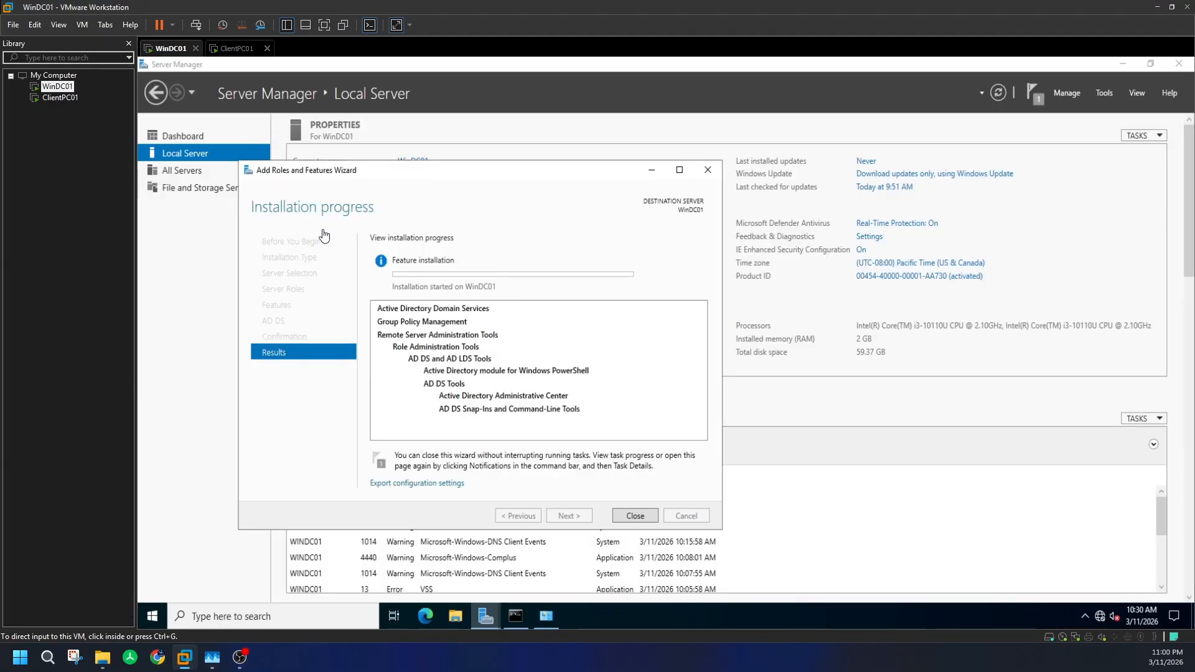
pyautogui.click(236, 51)
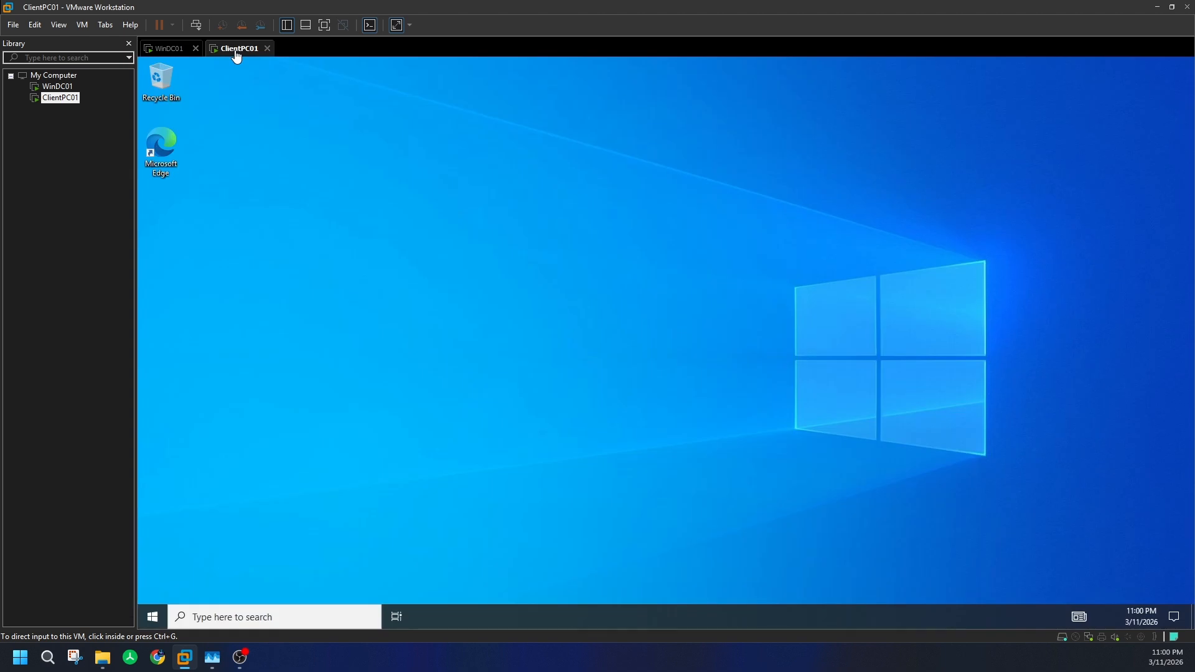
pyautogui.click(290, 203)
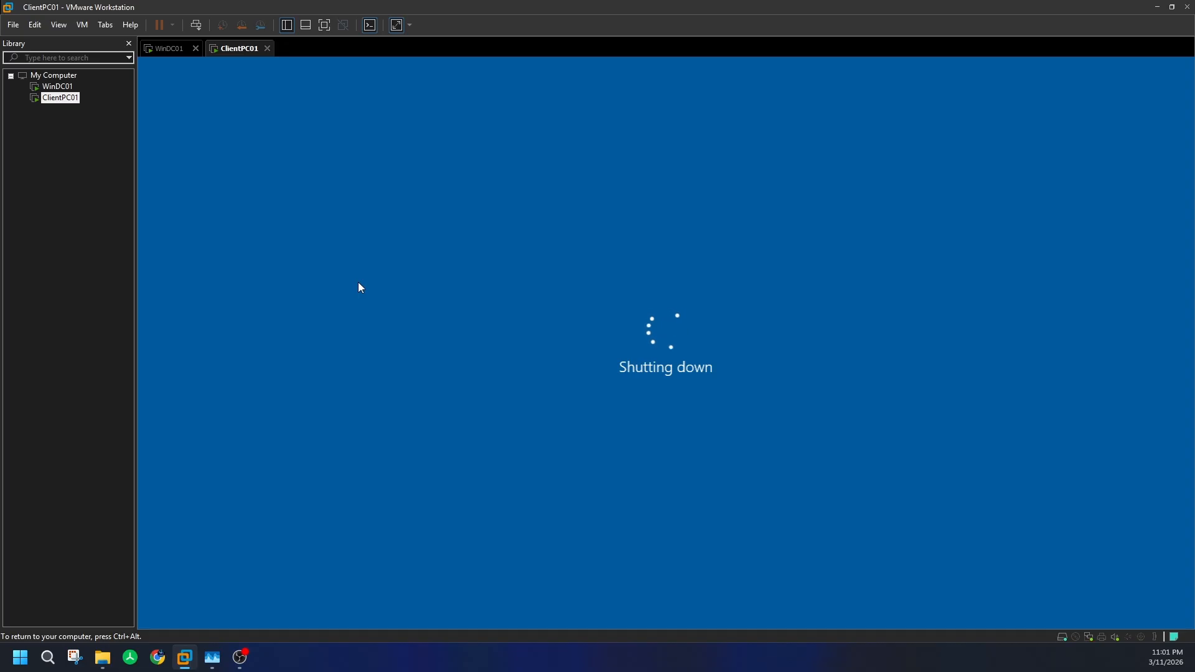
pyautogui.click(179, 49)
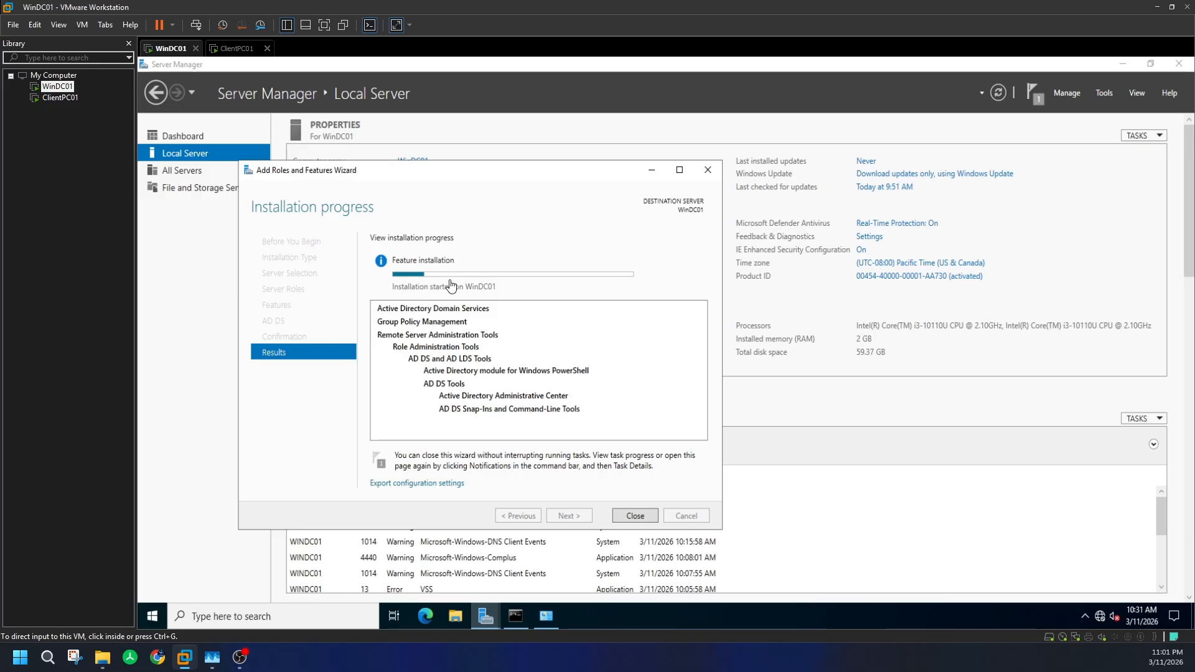
pyautogui.click(238, 50)
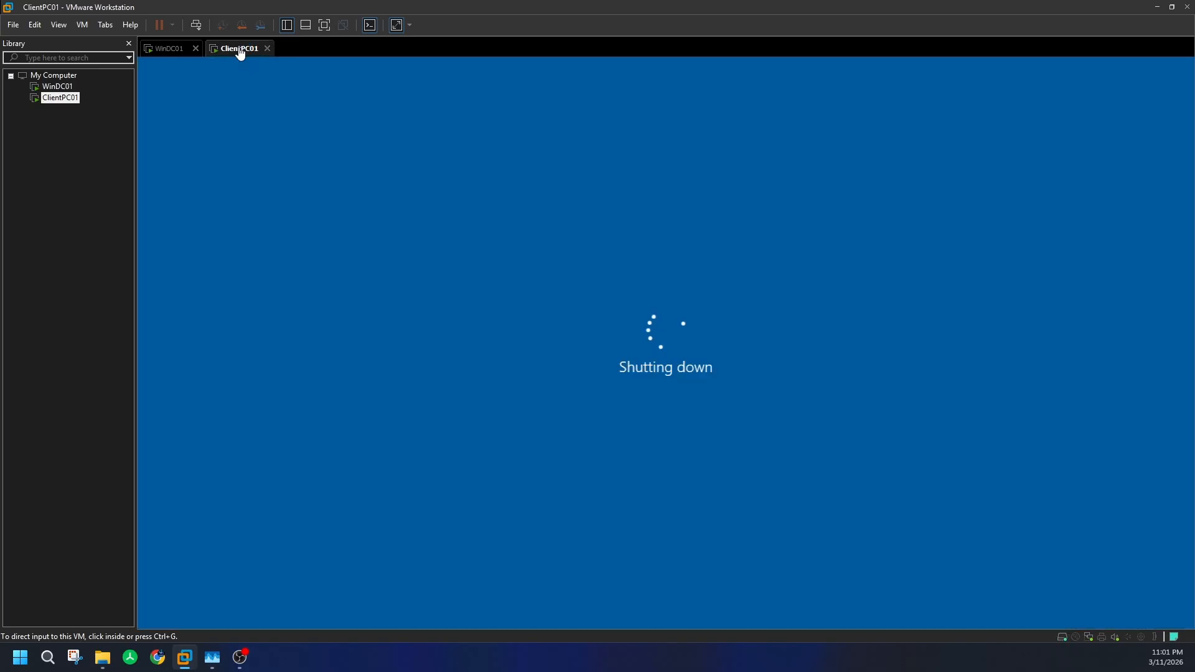
pyautogui.click(167, 49)
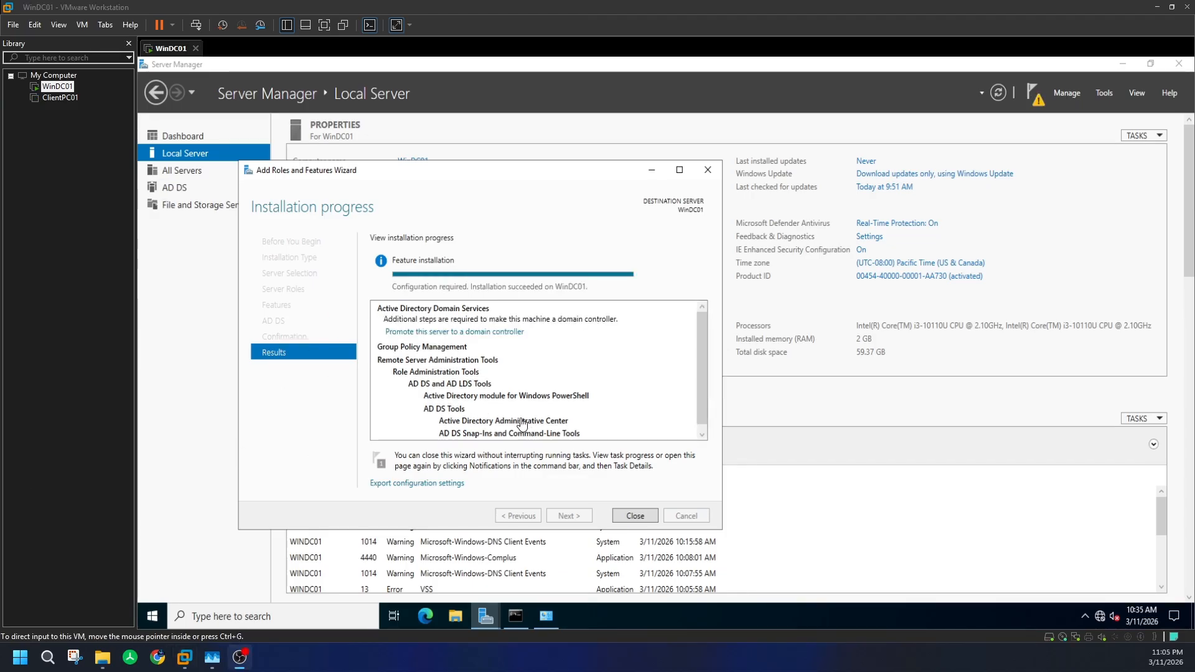
pyautogui.click(636, 517)
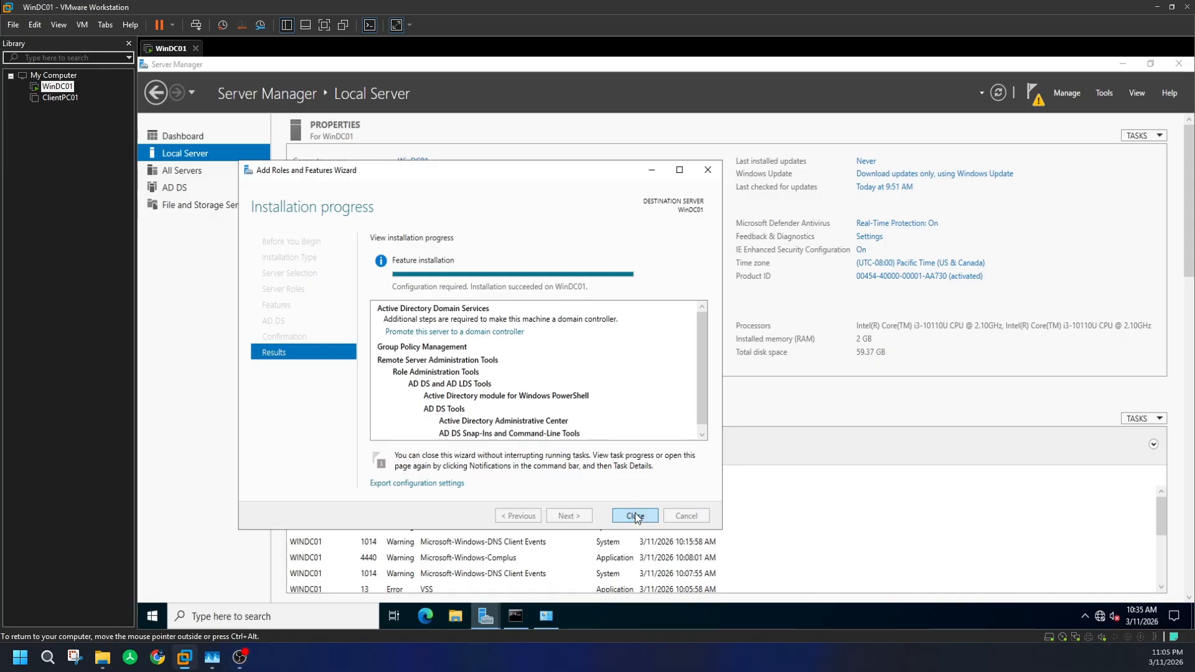
# - Close the finished wizard and choose 'Promote this server to a domain controller' from notifications
pyautogui.click(635, 516)
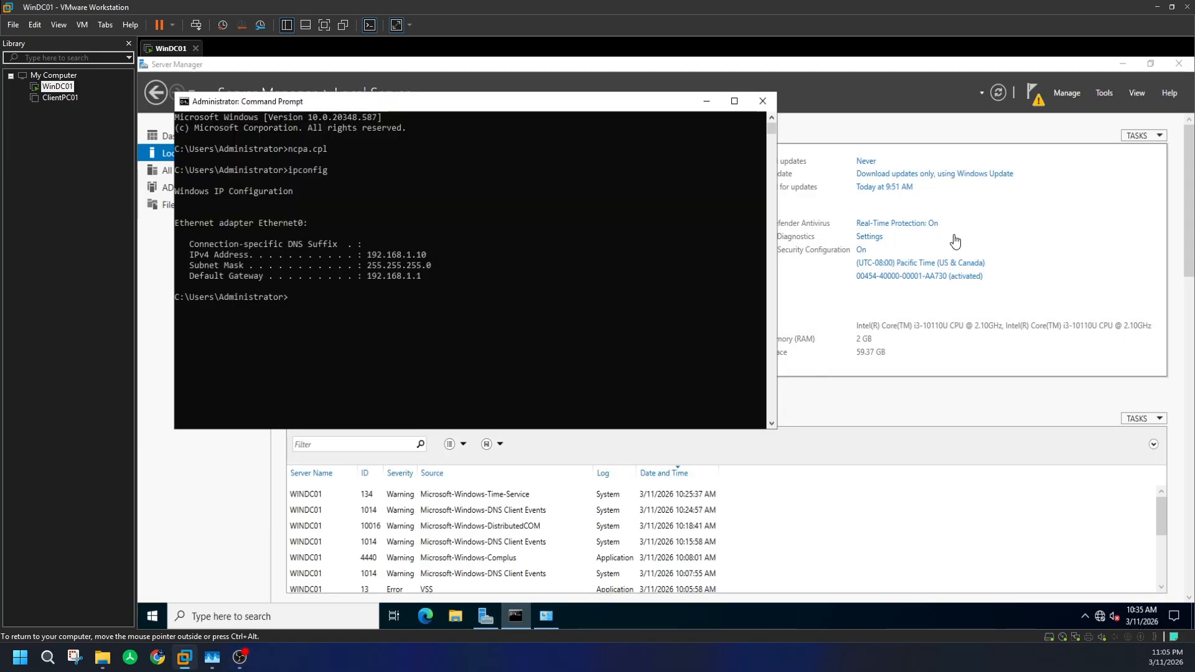
pyautogui.click(1036, 103)
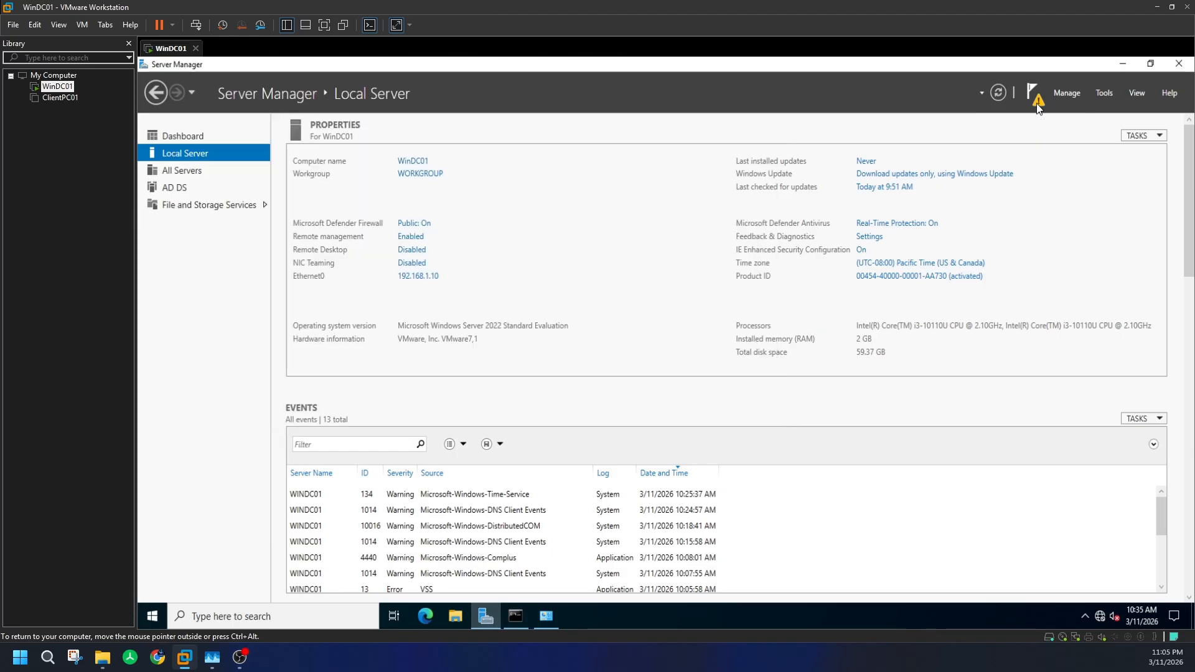
pyautogui.click(1036, 103)
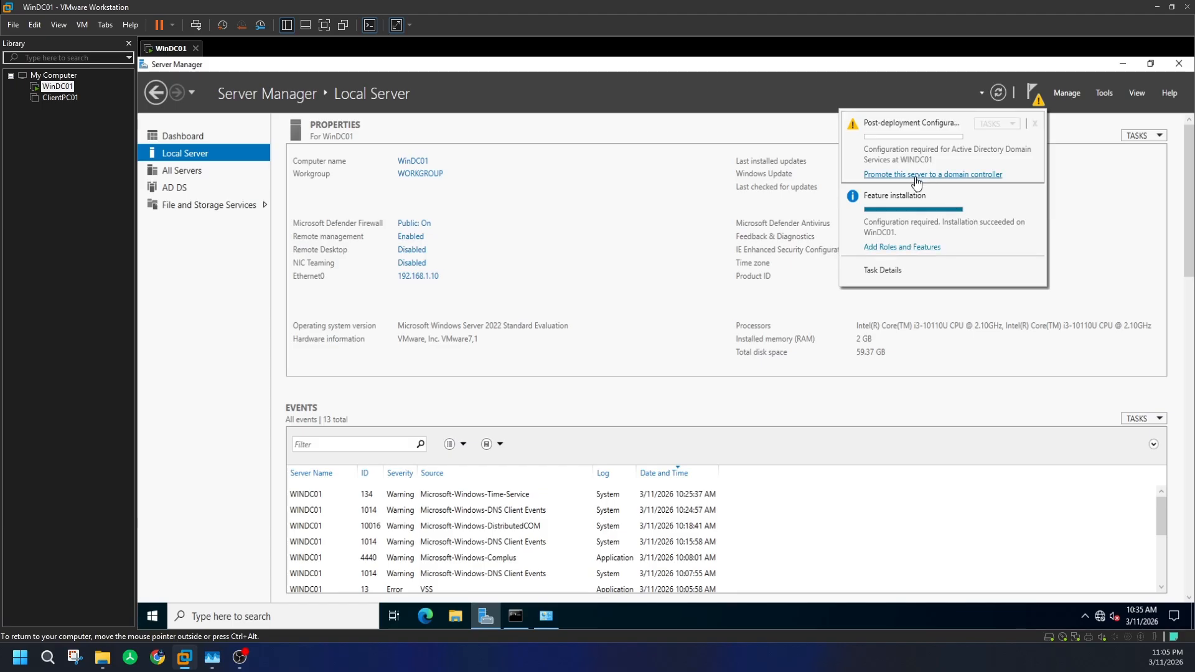
pyautogui.click(970, 177)
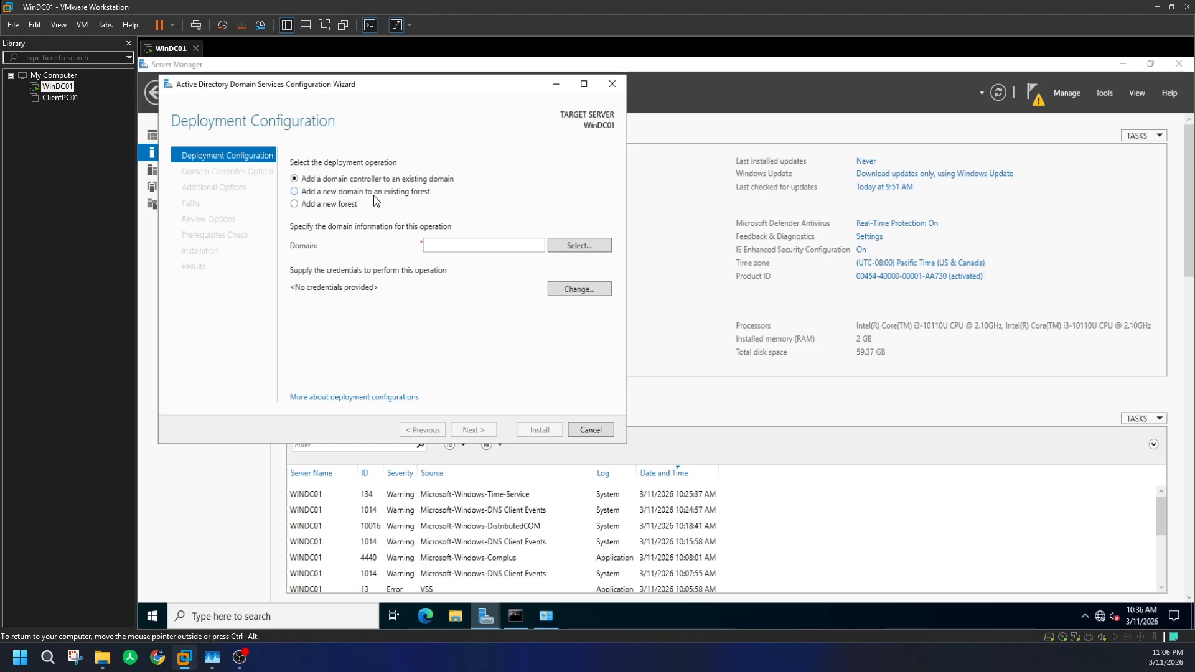
# - Create a new forest with root domain name virtuallabinfra.com and continue to Domain Controller Options
pyautogui.click(333, 212)
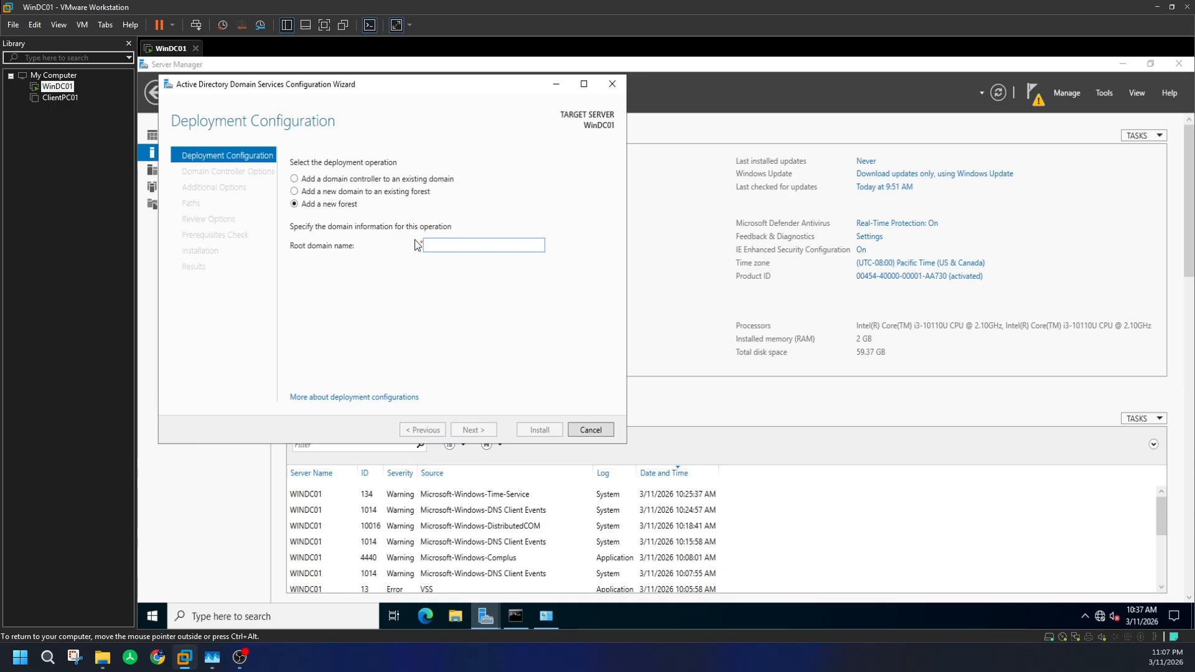
pyautogui.write('v')
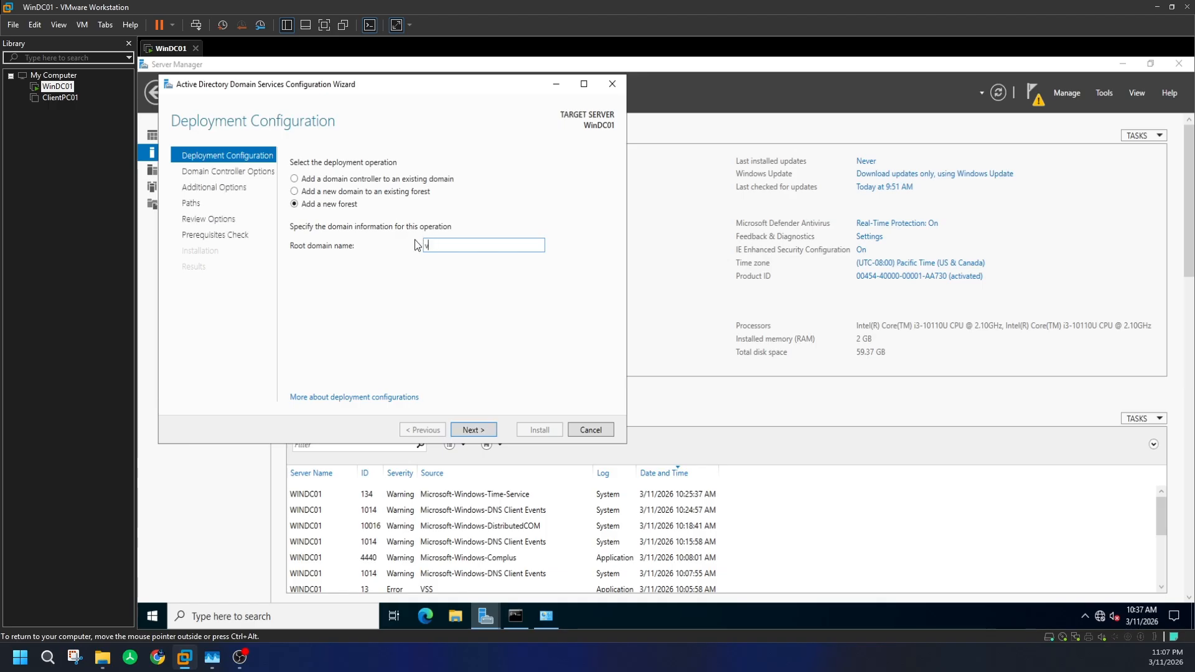
pyautogui.write('irtaul')
pyautogui.write('lab')
pyautogui.write('infra.com')
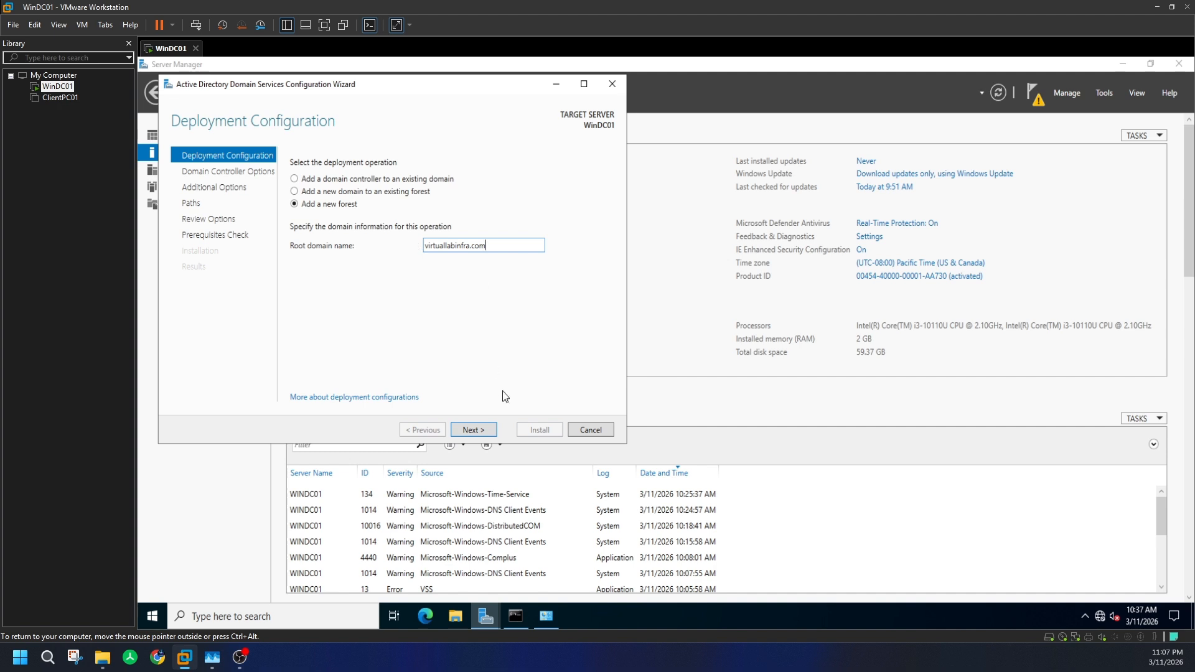
pyautogui.click(473, 430)
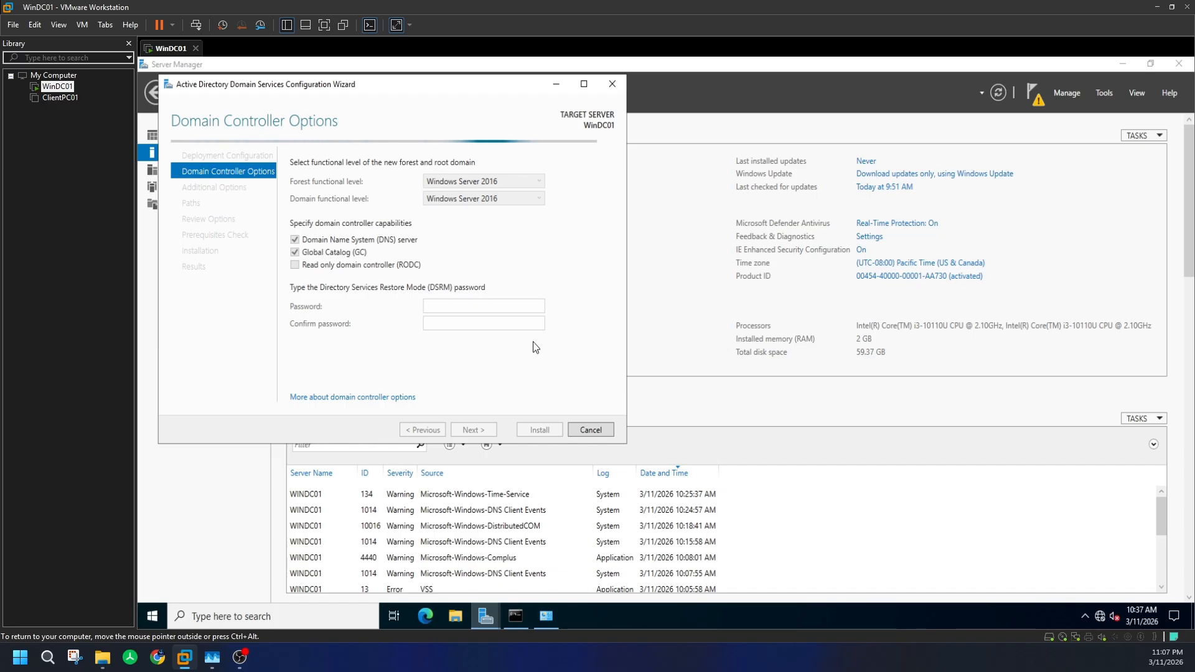
# - Keep the Windows Server 2016 forest level, then enter and confirm the DSRM password
pyautogui.click(500, 181)
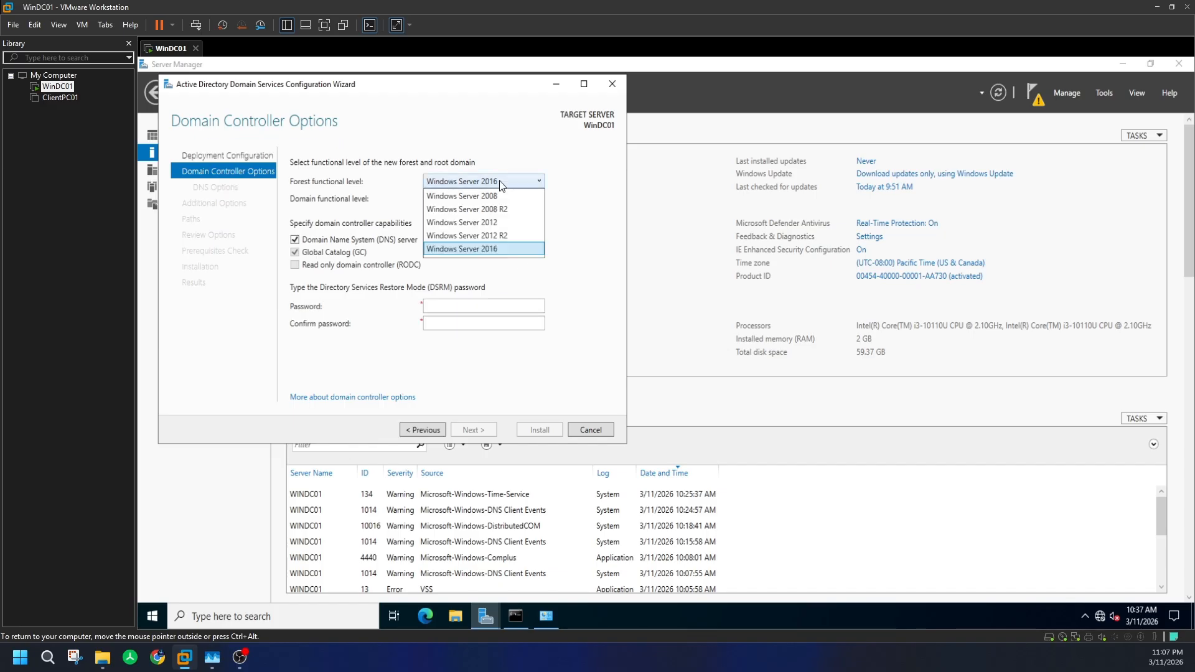
pyautogui.click(499, 180)
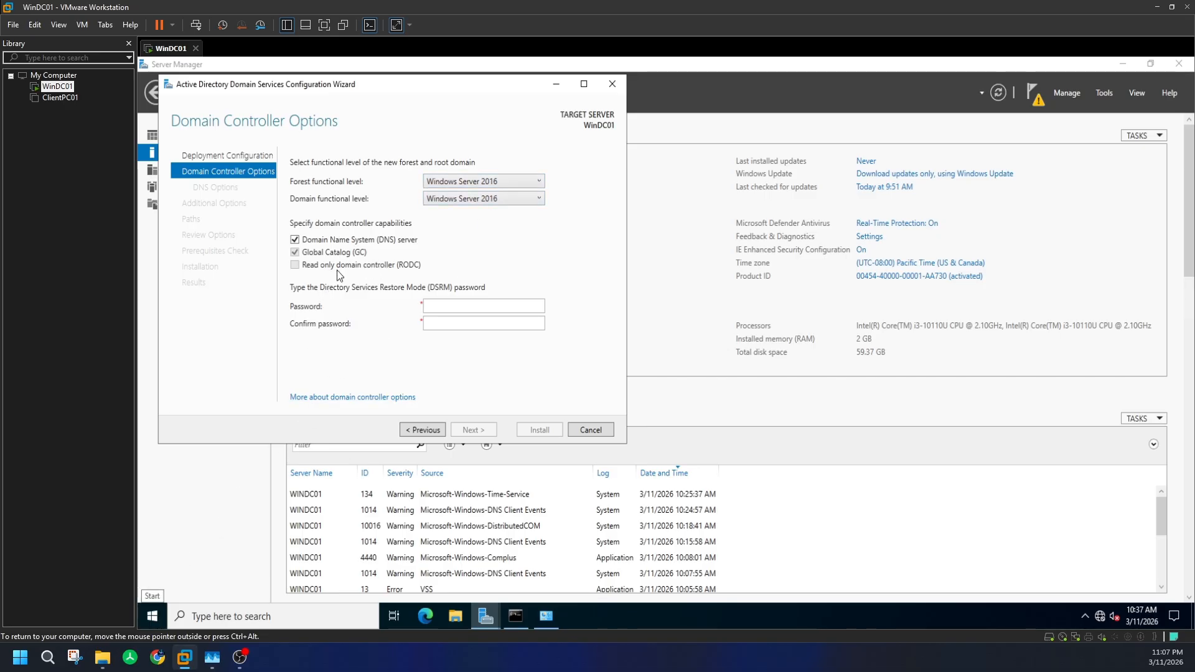
pyautogui.click(430, 305)
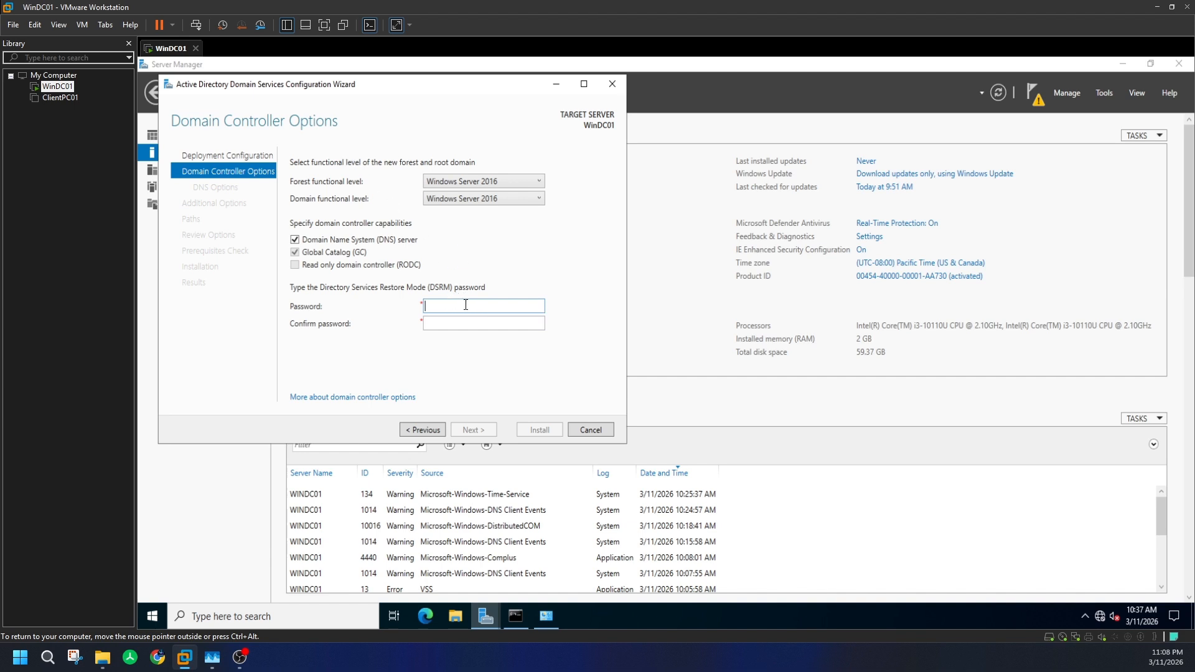
pyautogui.write('P@ssw')
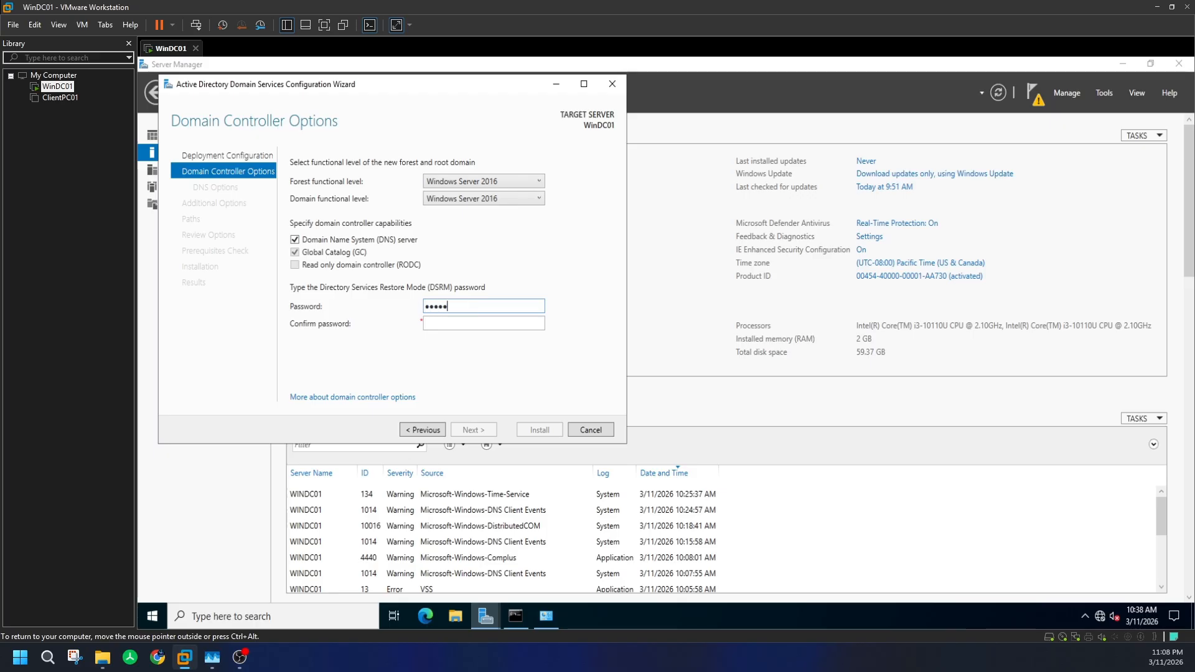
pyautogui.write('0rd12')
pyautogui.press('Tab')
pyautogui.write('P@ssw')
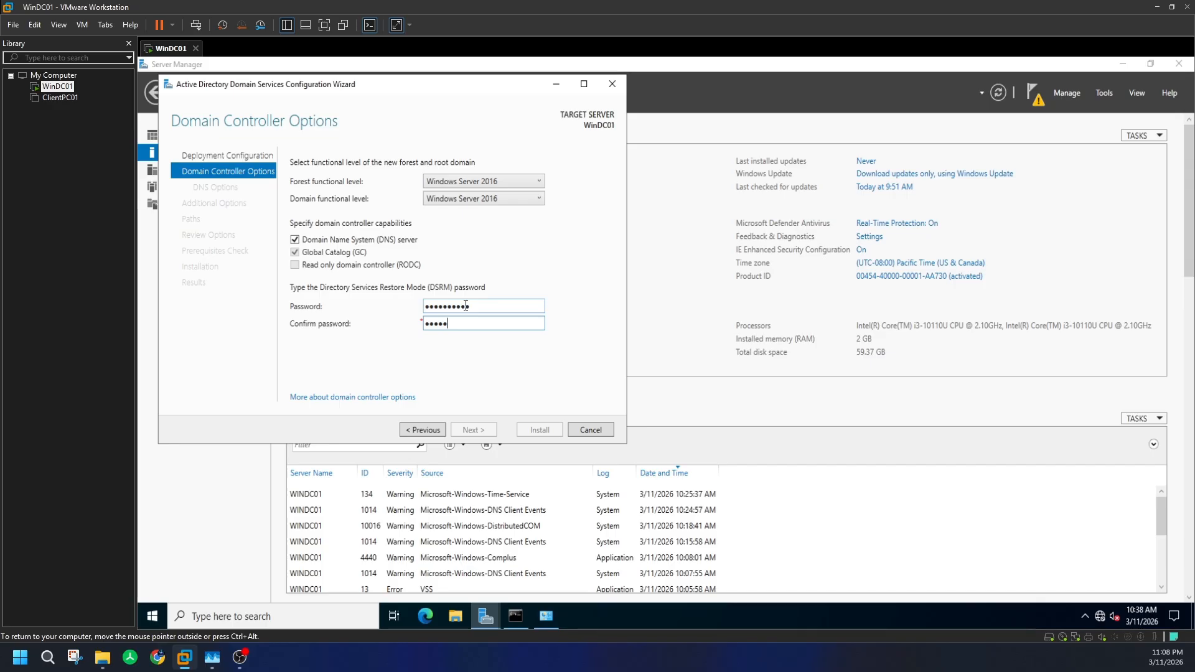
pyautogui.write('0rd12')
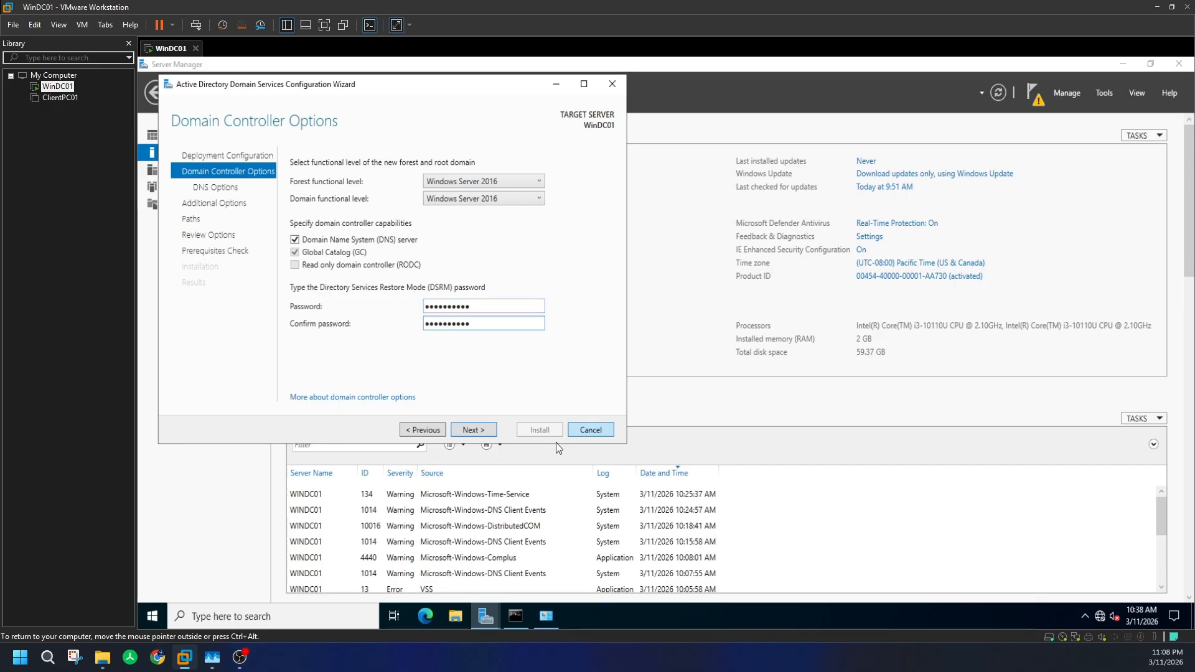
pyautogui.click(487, 428)
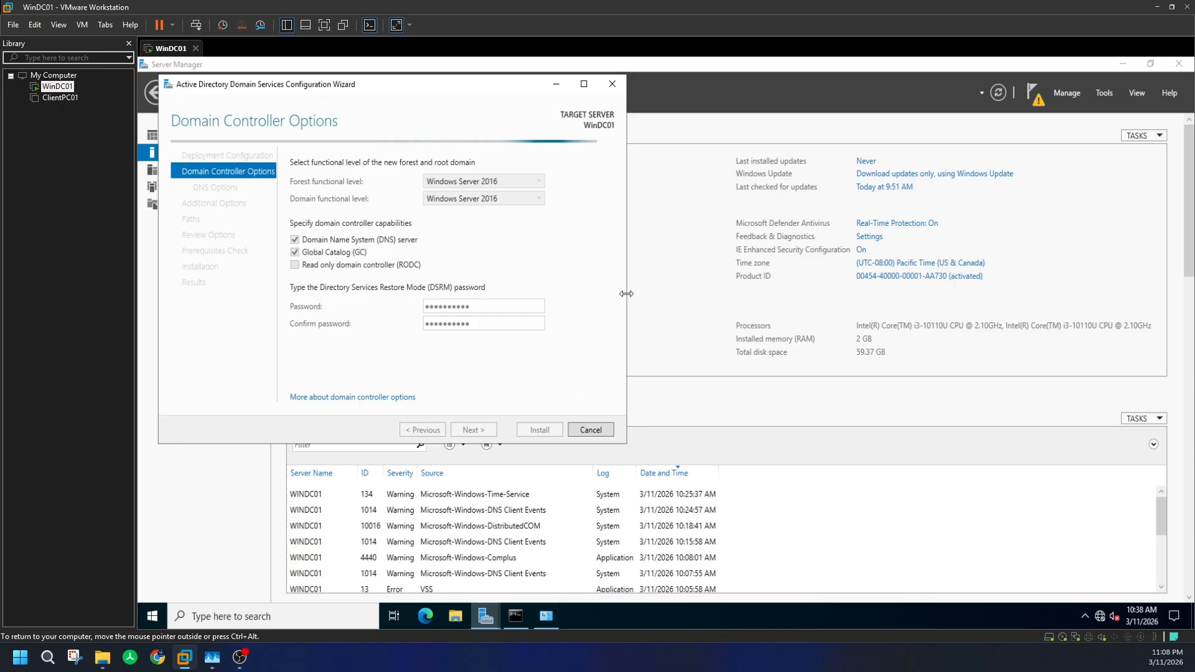
# - Skip DNS delegation and accept NetBIOS name VIRTUALLABINFRA and default NTDS, log and SYSVOL folders
pyautogui.click(584, 83)
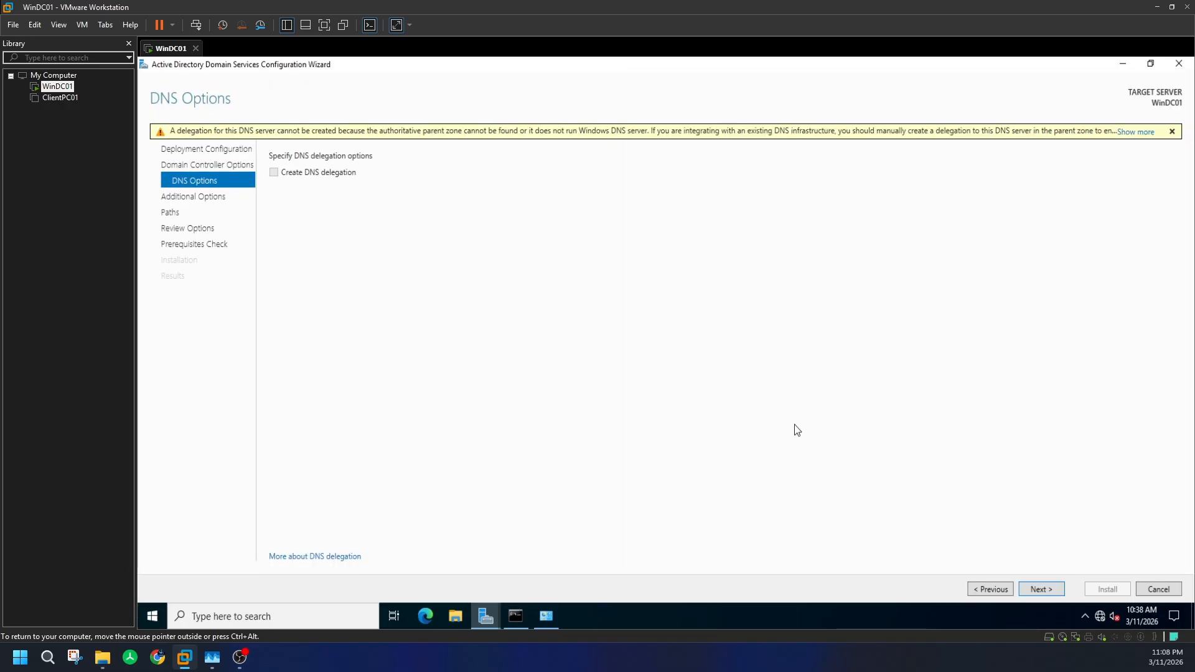
pyautogui.click(1044, 590)
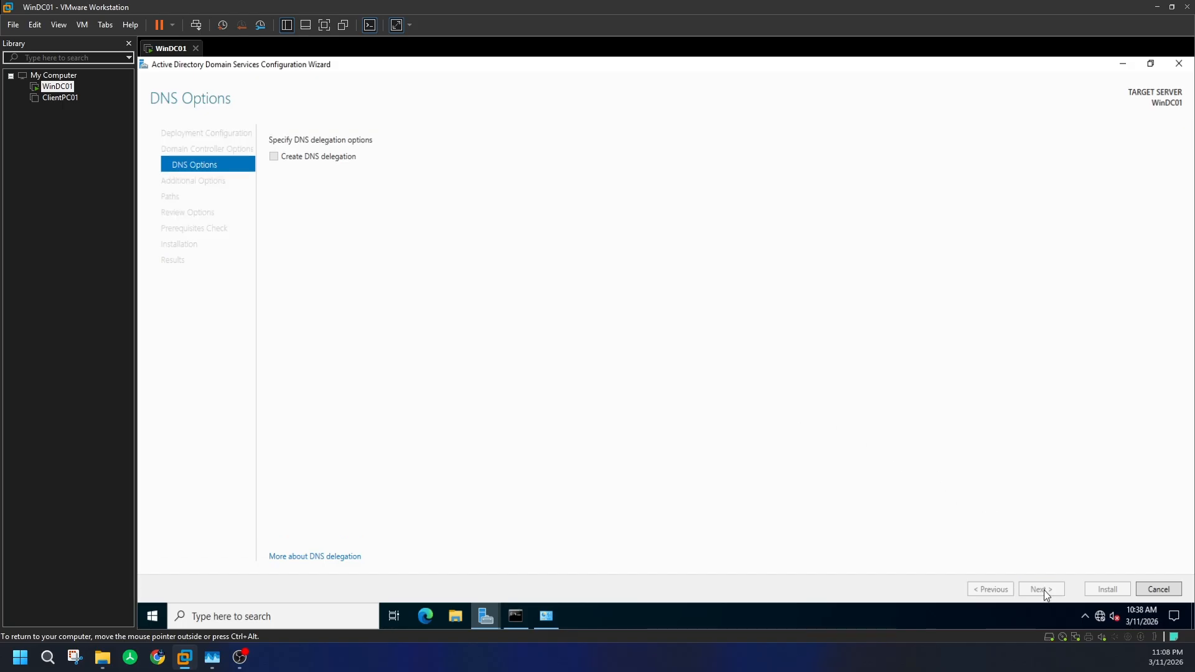
pyautogui.click(1151, 65)
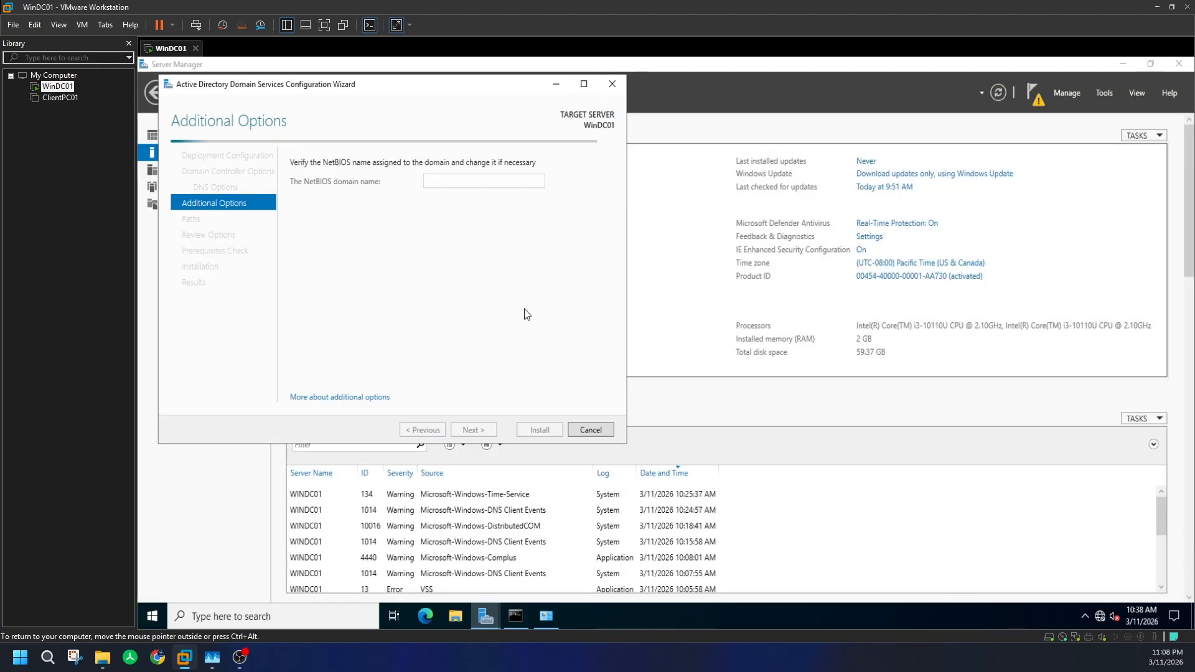
pyautogui.click(1119, 64)
pyautogui.click(706, 102)
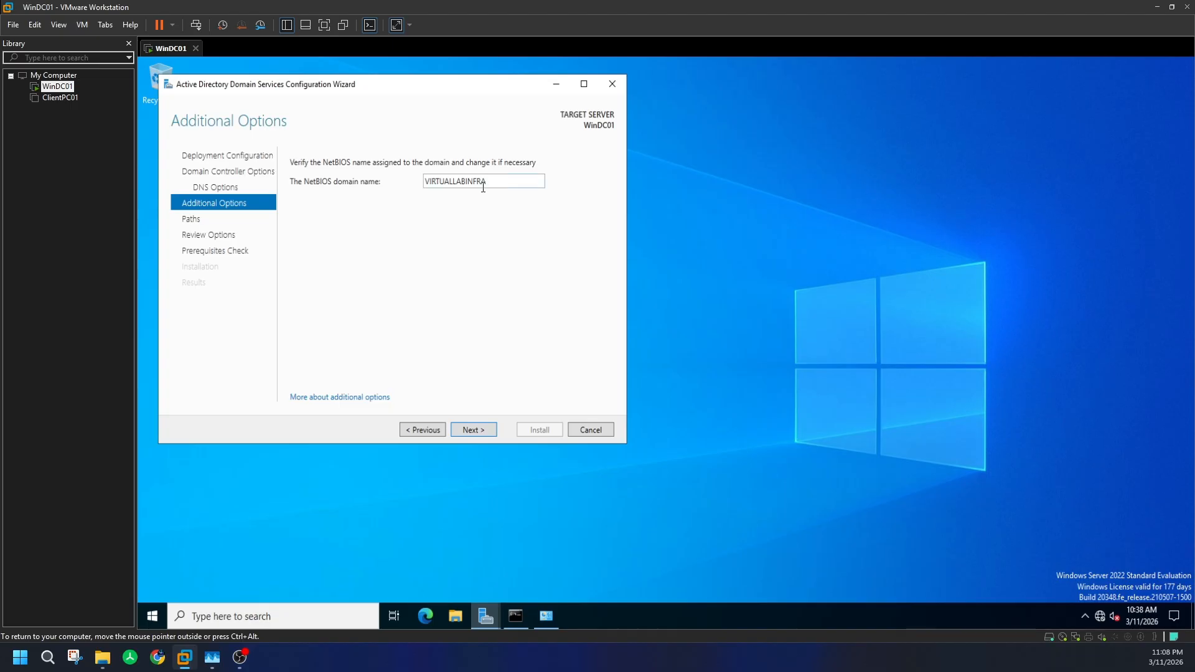
pyautogui.click(480, 428)
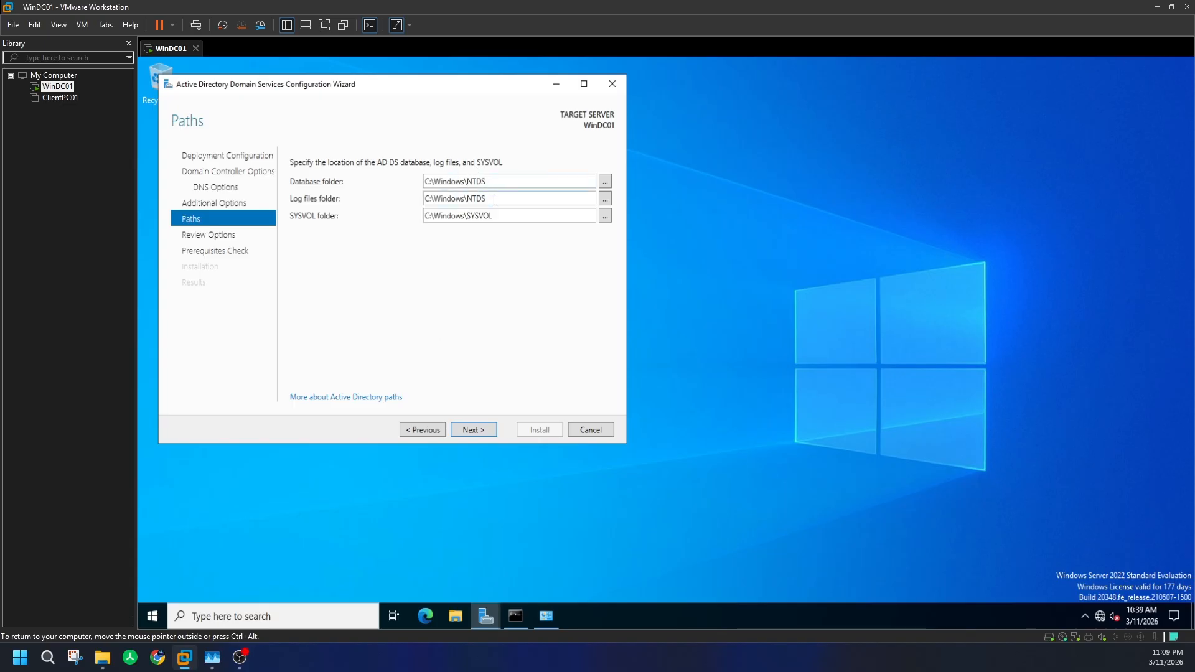
pyautogui.click(475, 430)
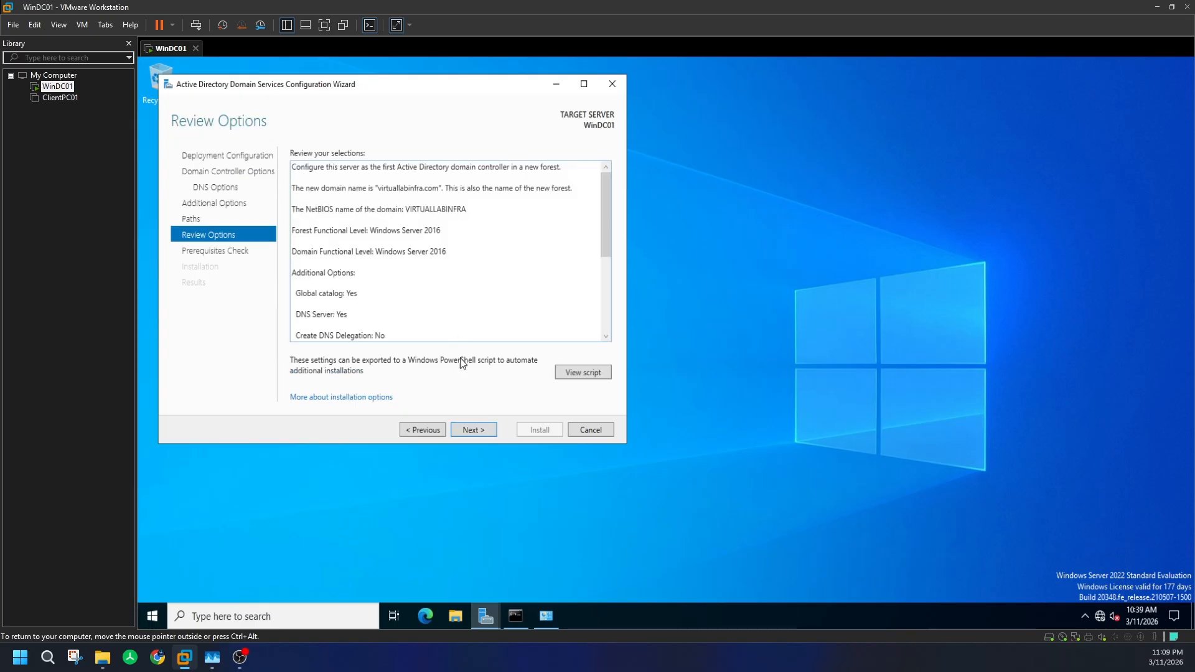
# - Confirm the review, pass the prerequisites check, and start the AD DS installation
pyautogui.click(476, 431)
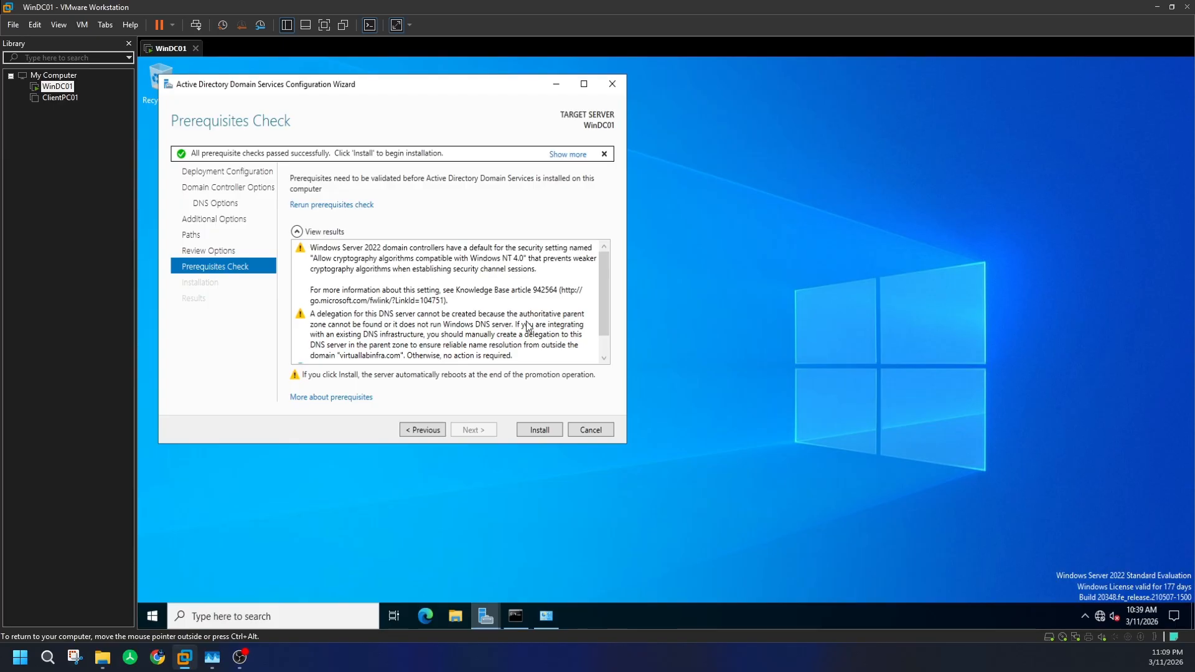
pyautogui.click(546, 431)
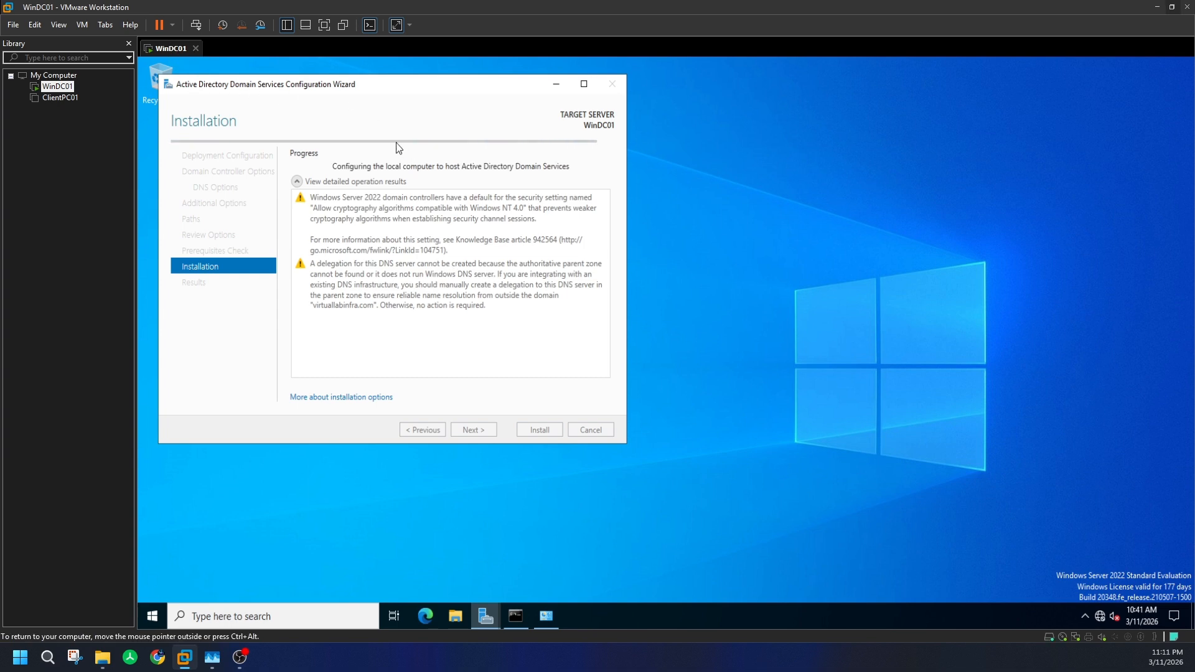
# - Change WinDC01's network adapter from NAT to Bridged in the virtual machine settings
pyautogui.rightClick(178, 48)
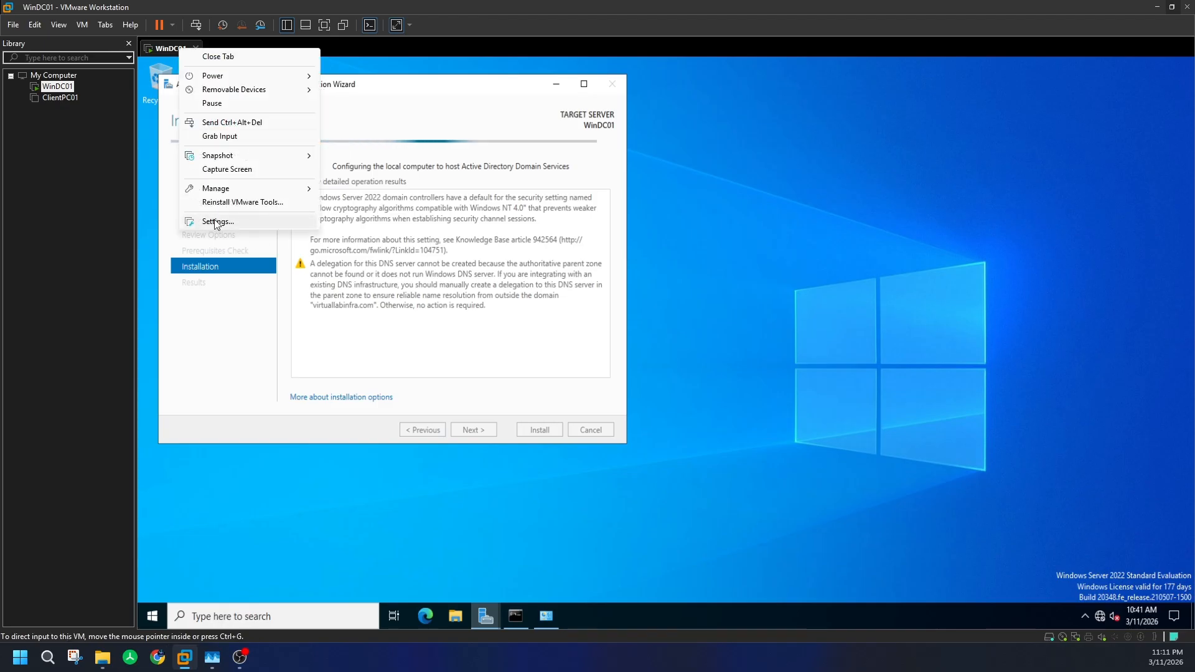
pyautogui.click(424, 285)
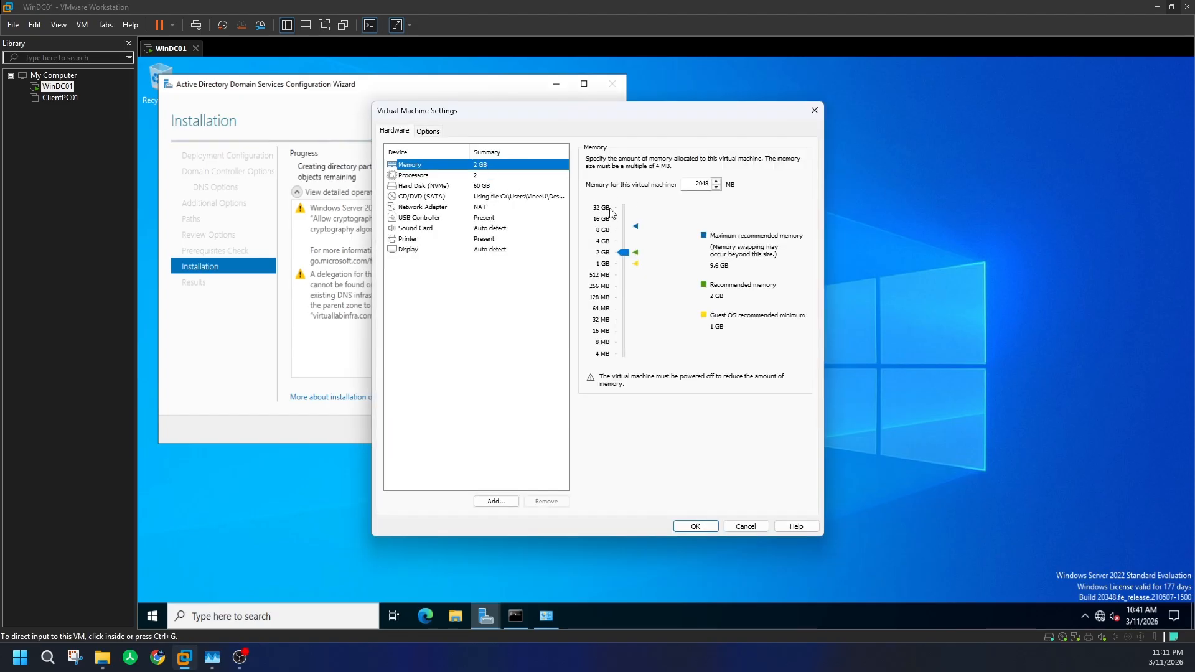
pyautogui.click(458, 207)
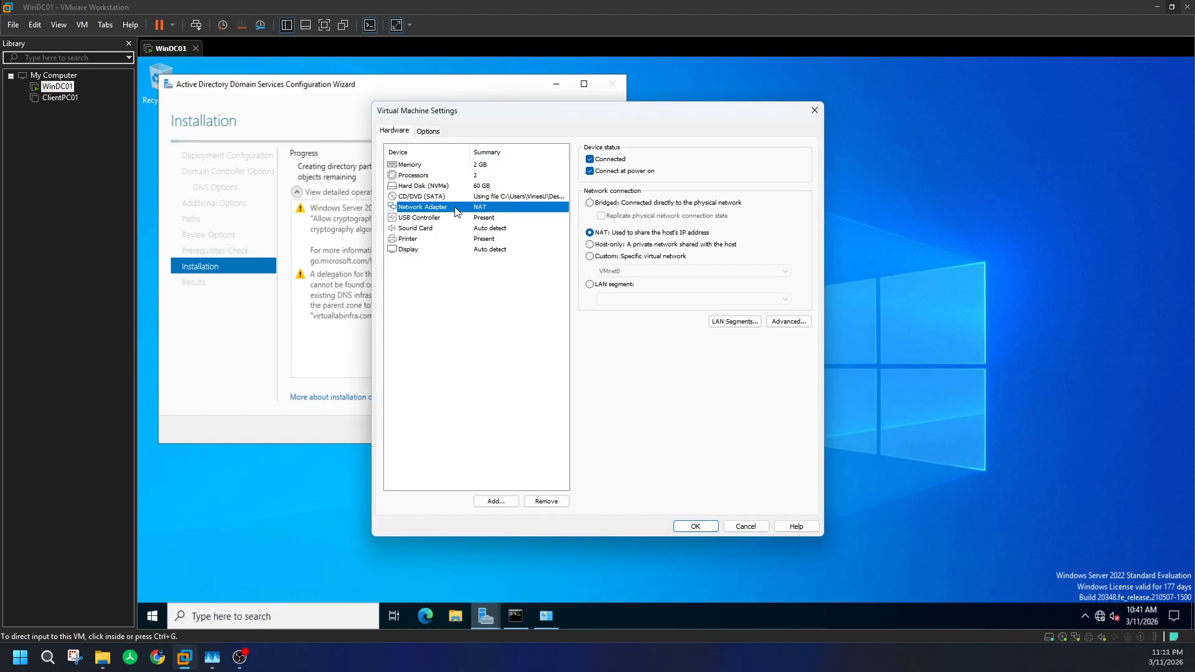
pyautogui.click(590, 203)
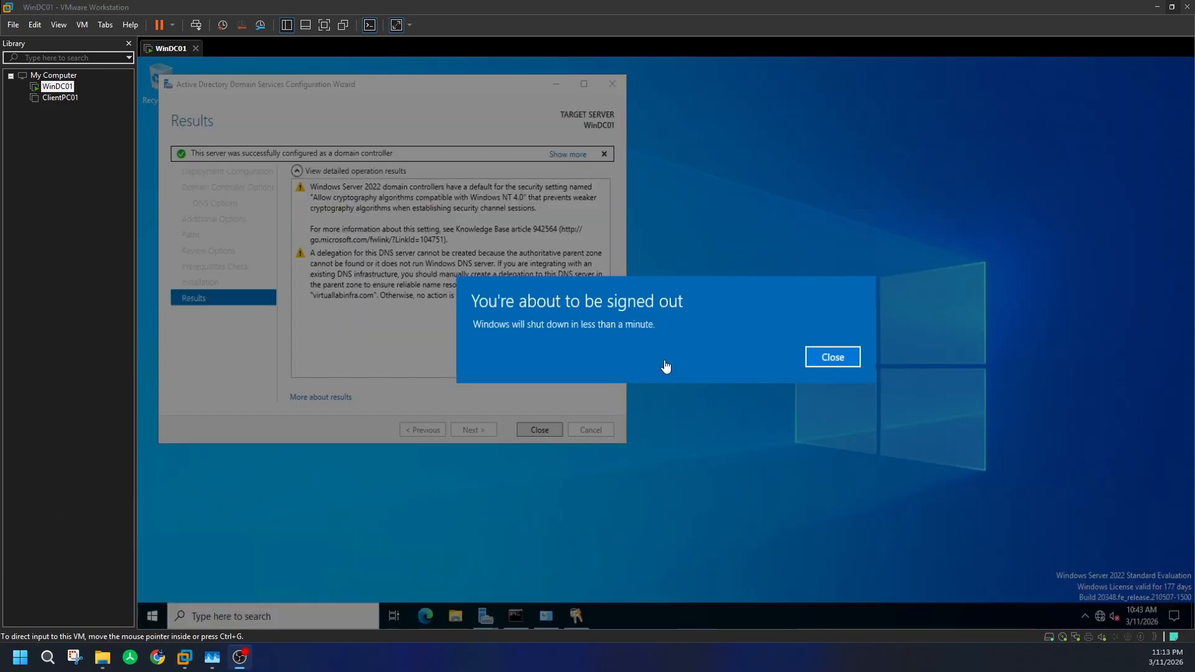
# - Dismiss WinDC01's sign-out warning, then bring VMware back showing ClientPC01's summary tab
pyautogui.click(826, 359)
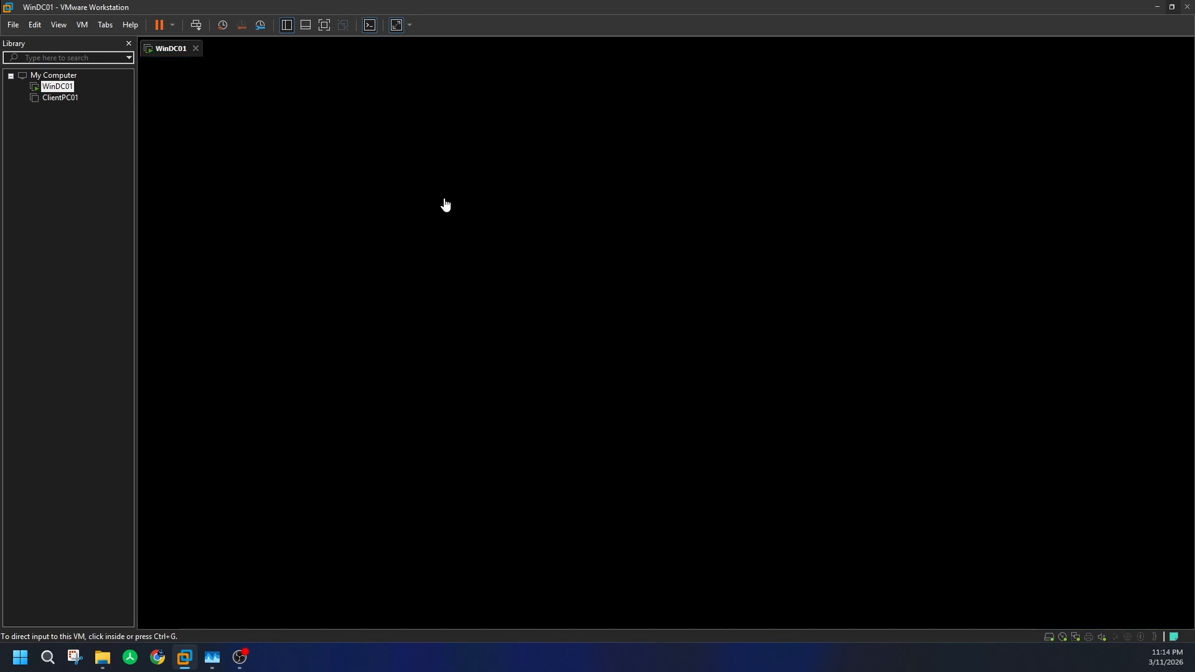
pyautogui.click(456, 217)
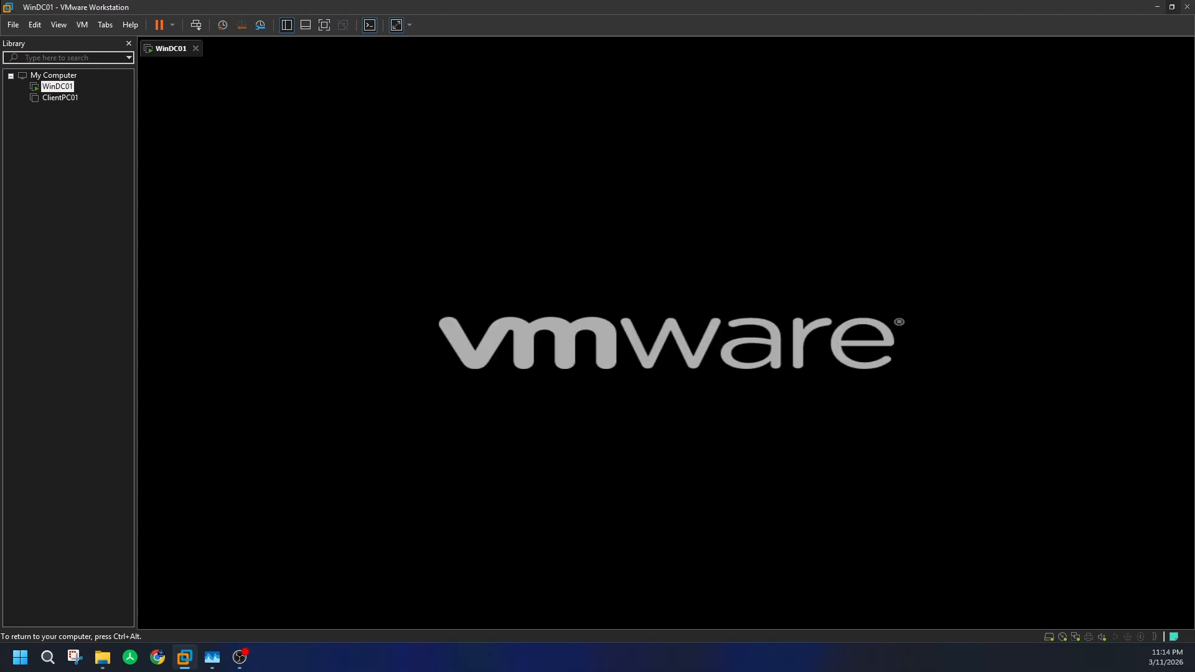
pyautogui.hotkey('ctrl', 'alt')
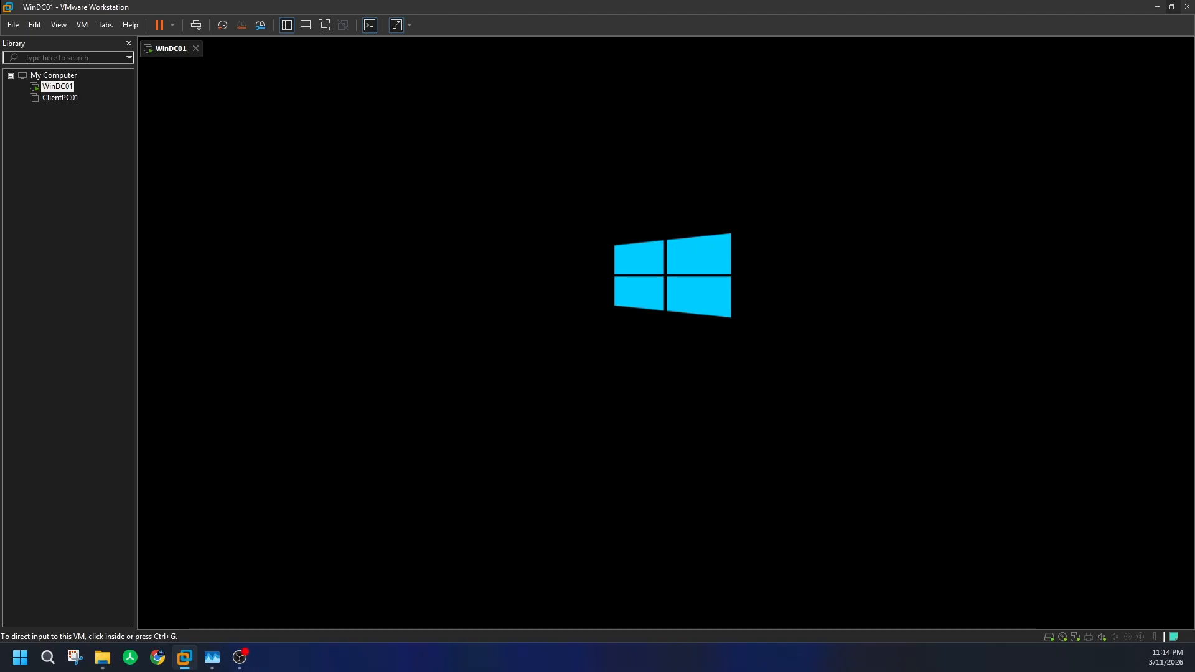
pyautogui.hotkey('alt', 'Tab')
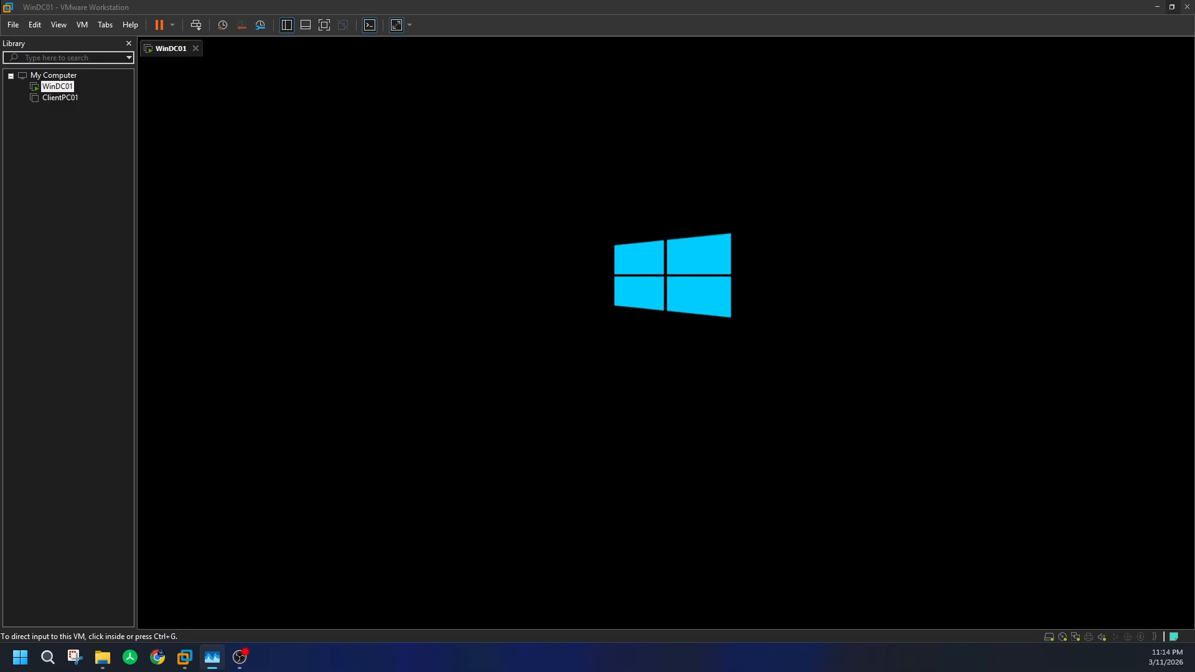
pyautogui.click(427, 278)
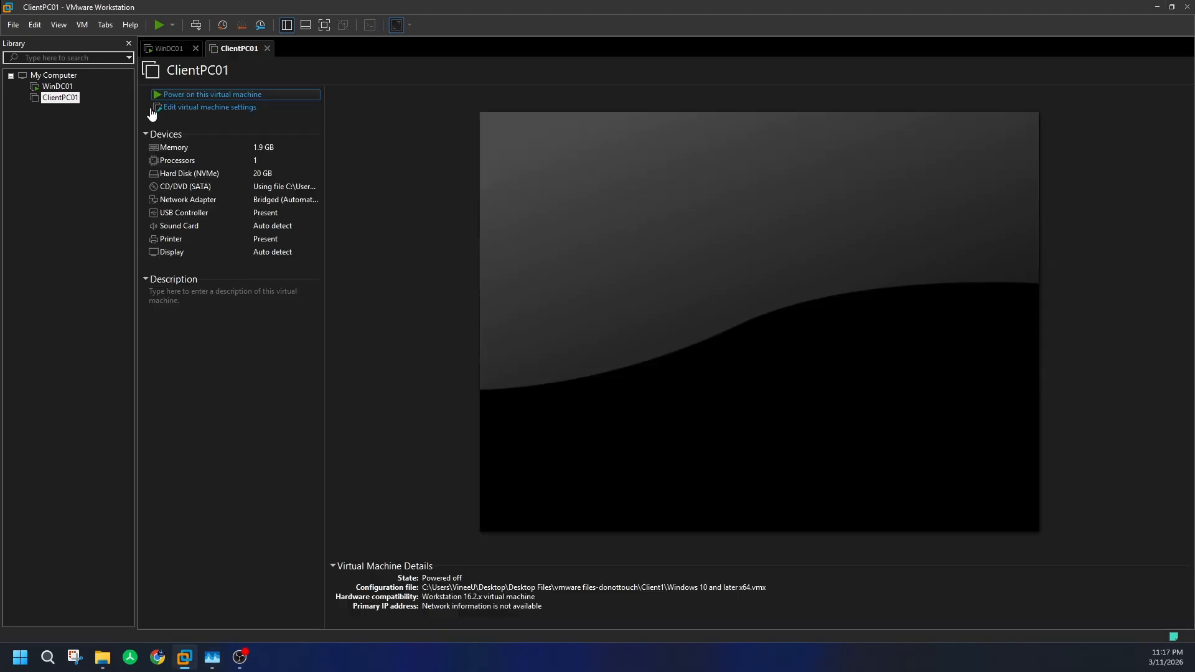
# - Sign in to WinDC01 with the domain Administrator password
pyautogui.click(58, 88)
pyautogui.click(620, 397)
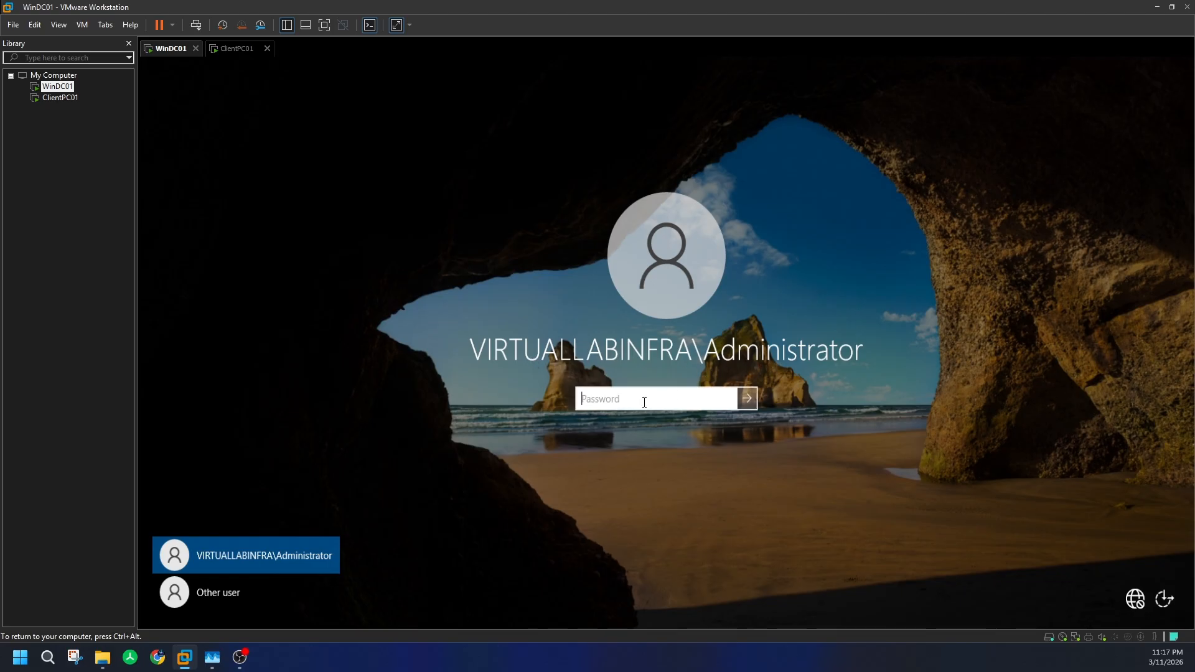
pyautogui.write('•••••••••••')
pyautogui.press('Return')
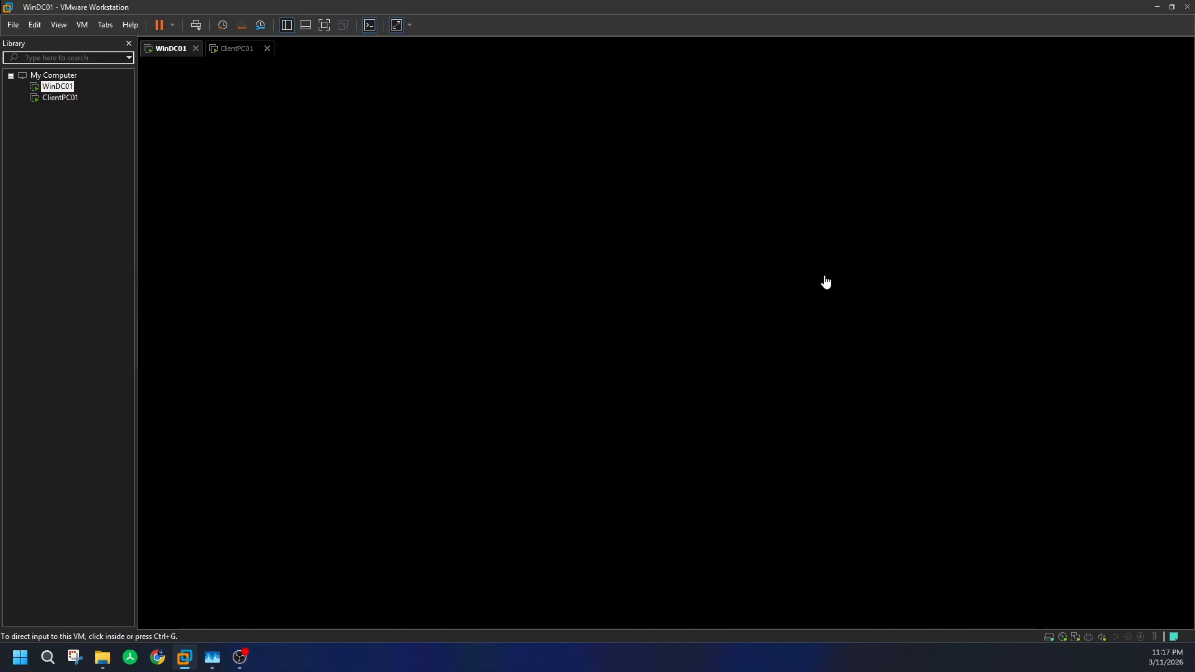
# - Switch between the ClientPC01 and WinDC01 tabs to check ClientPC01 booting
pyautogui.click(242, 49)
pyautogui.click(163, 50)
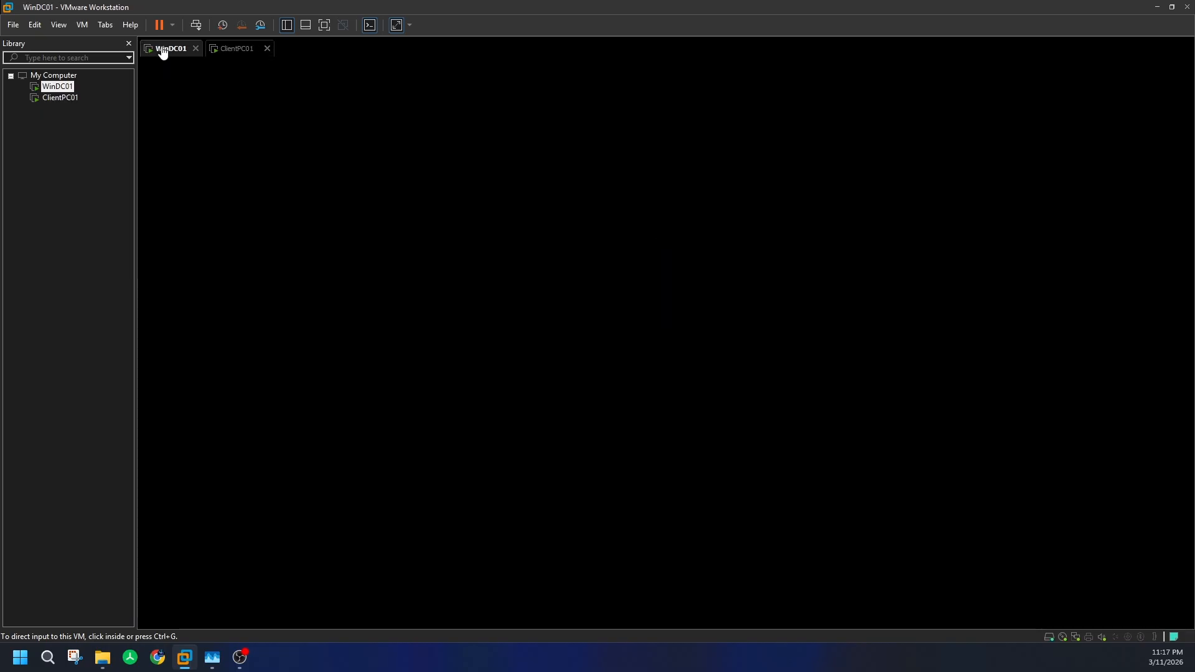
pyautogui.click(223, 50)
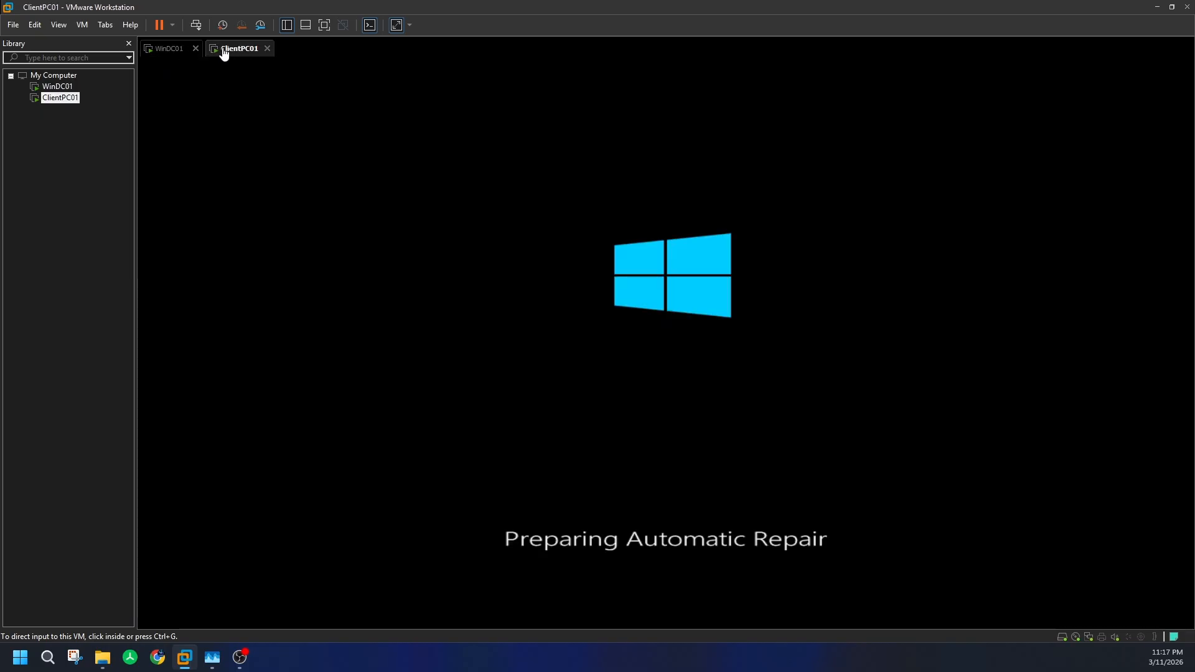
pyautogui.click(168, 49)
pyautogui.click(509, 326)
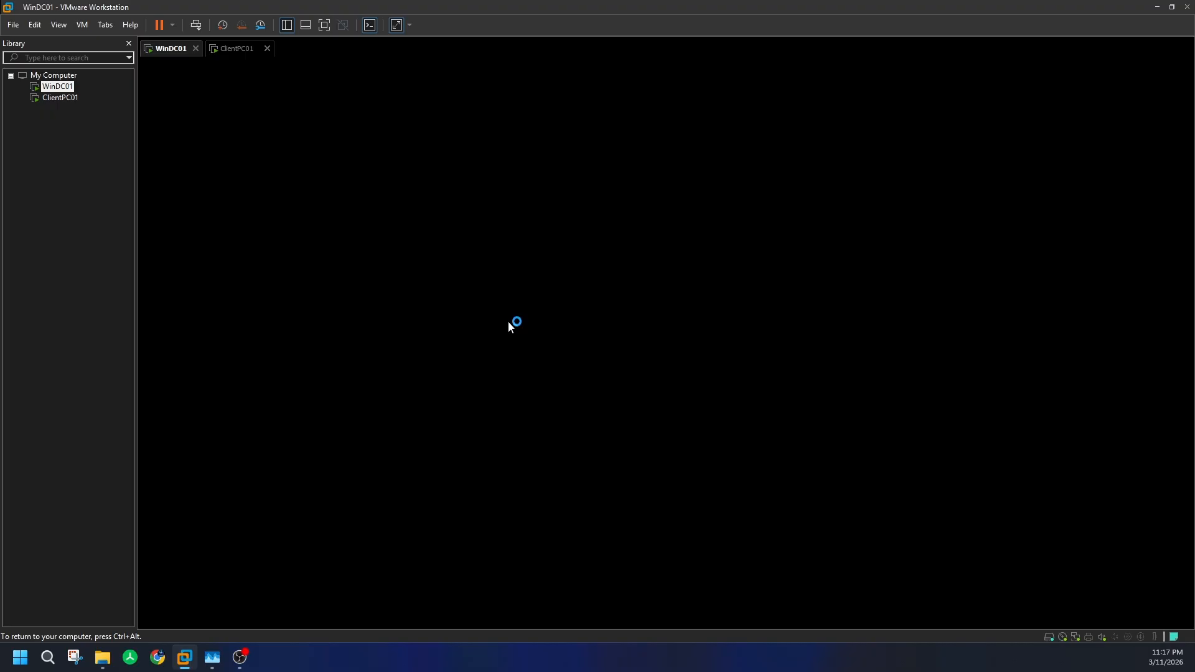
pyautogui.hotkey('ctrl', 'alt')
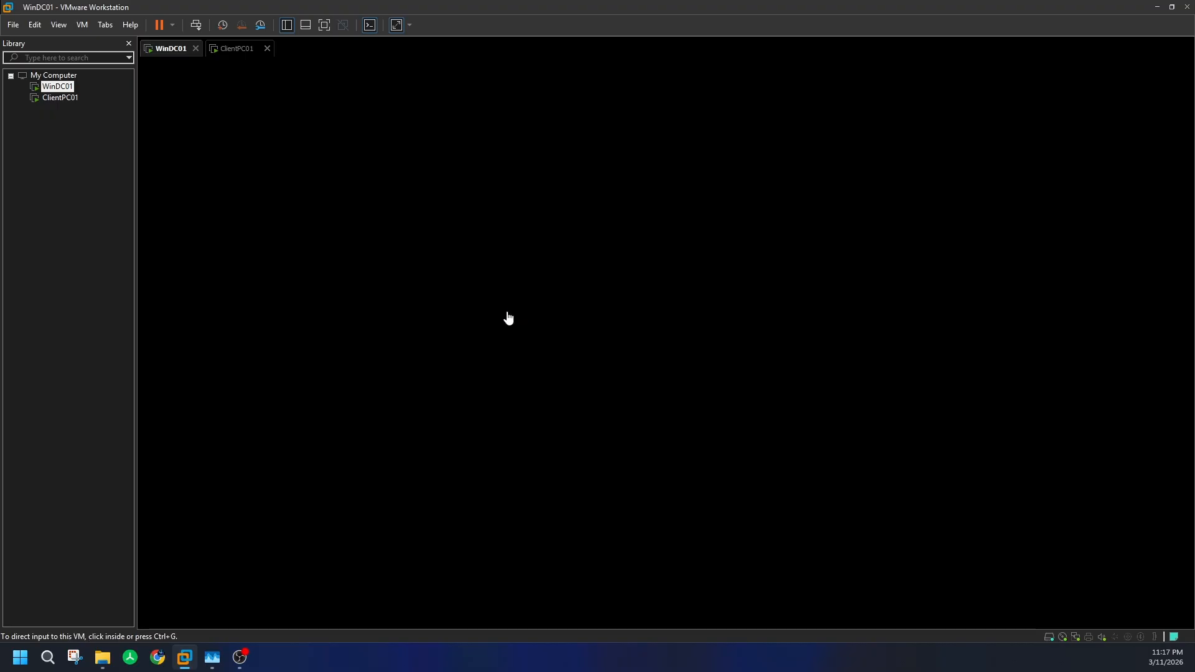
pyautogui.click(241, 52)
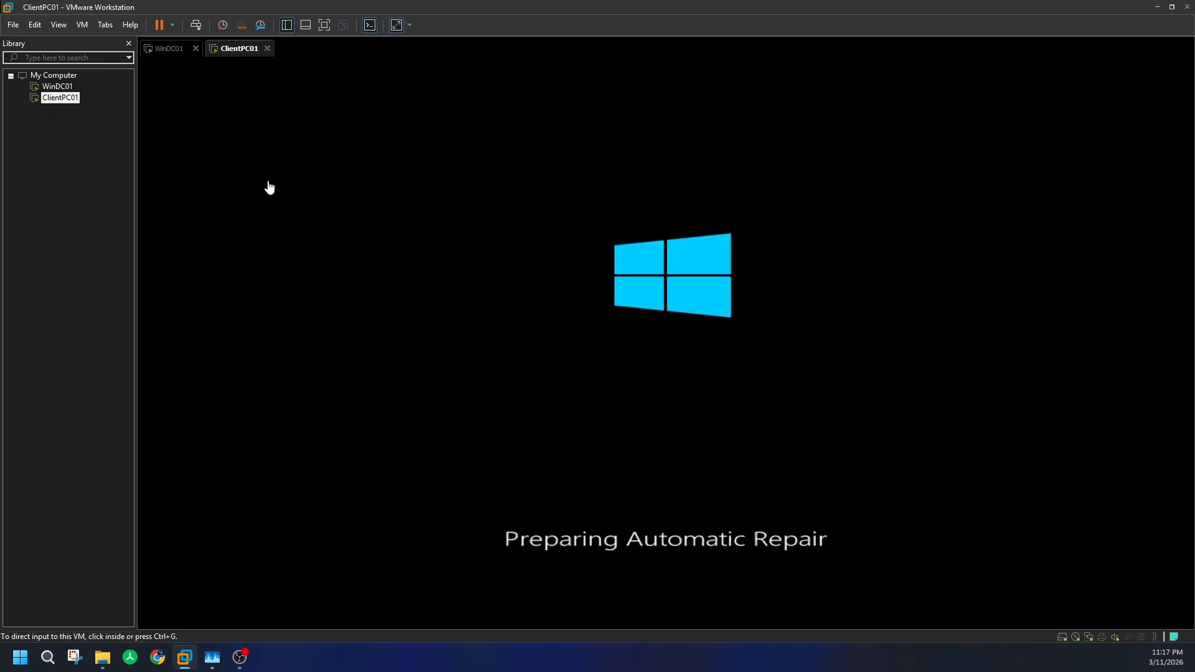
# - Back on WinDC01, dismiss the Start menu and maximize Server Manager
pyautogui.click(168, 49)
pyautogui.click(277, 249)
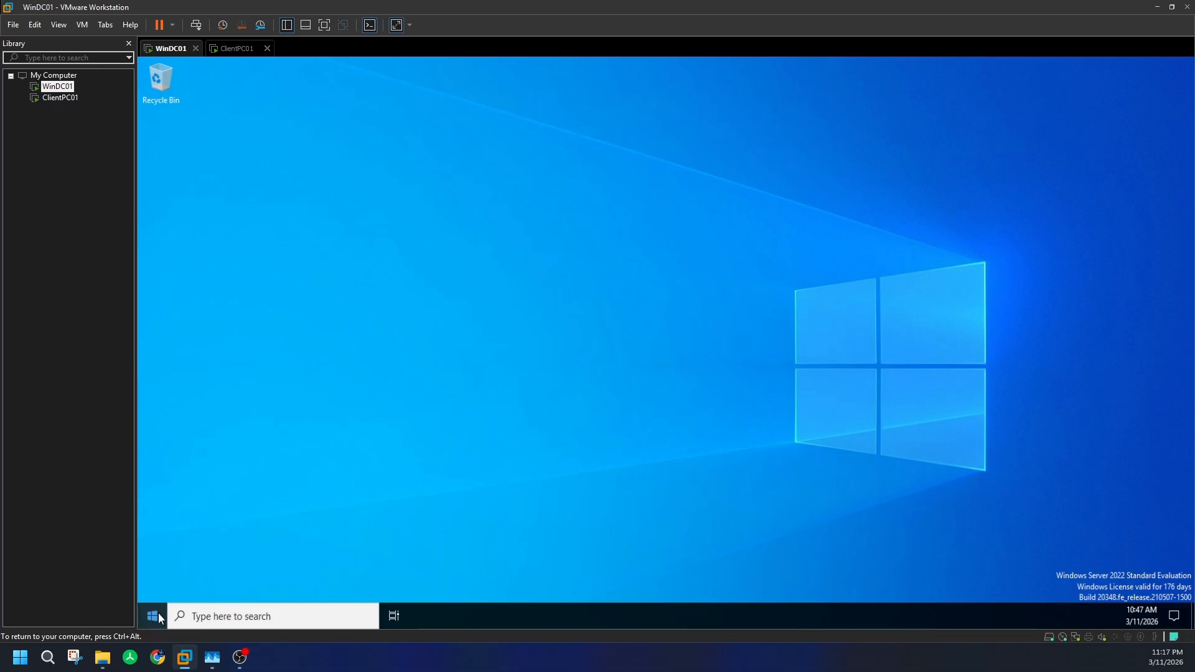
pyautogui.hotkey('ctrl', 'alt')
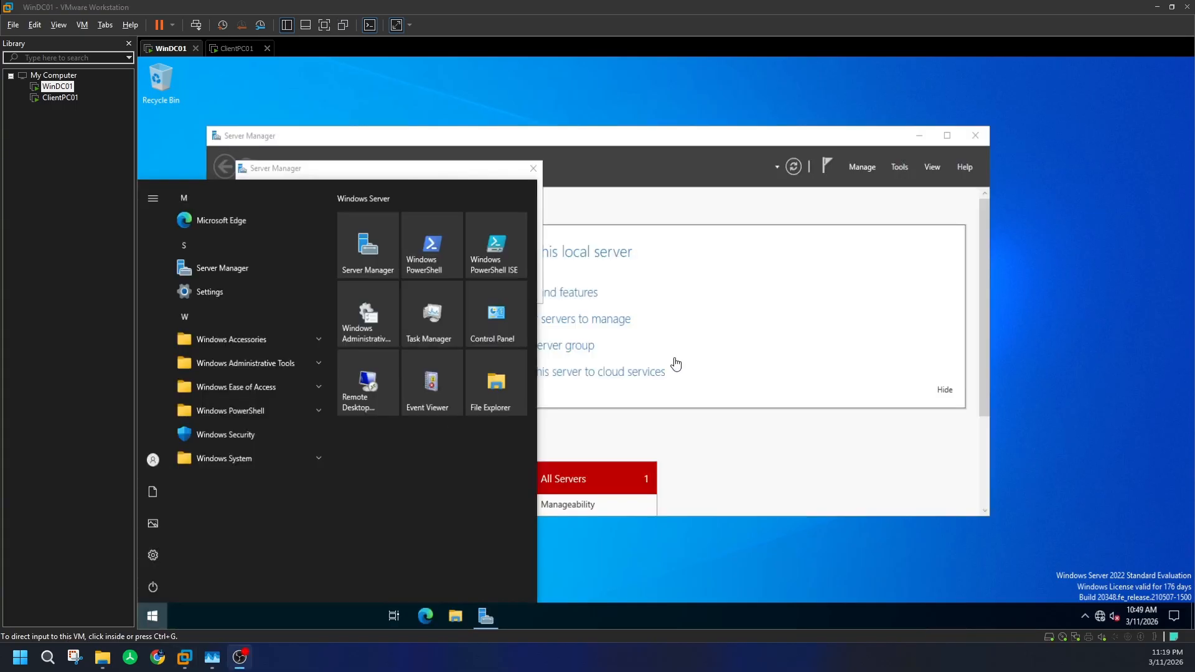
pyautogui.click(625, 145)
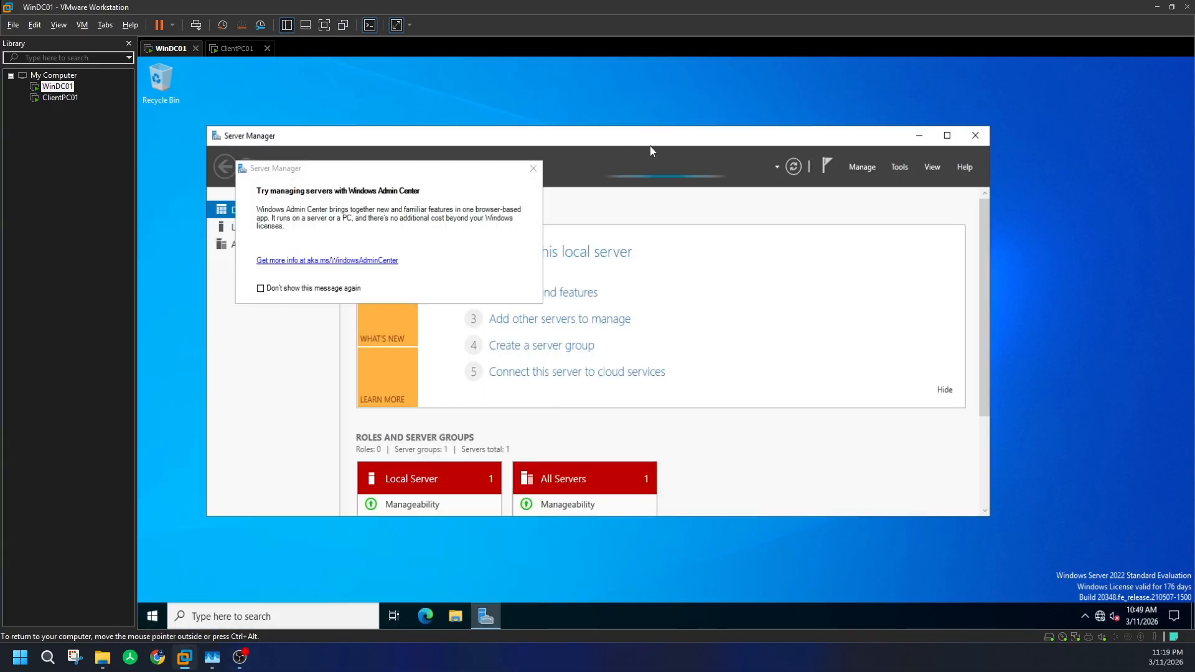
pyautogui.doubleClick(695, 140)
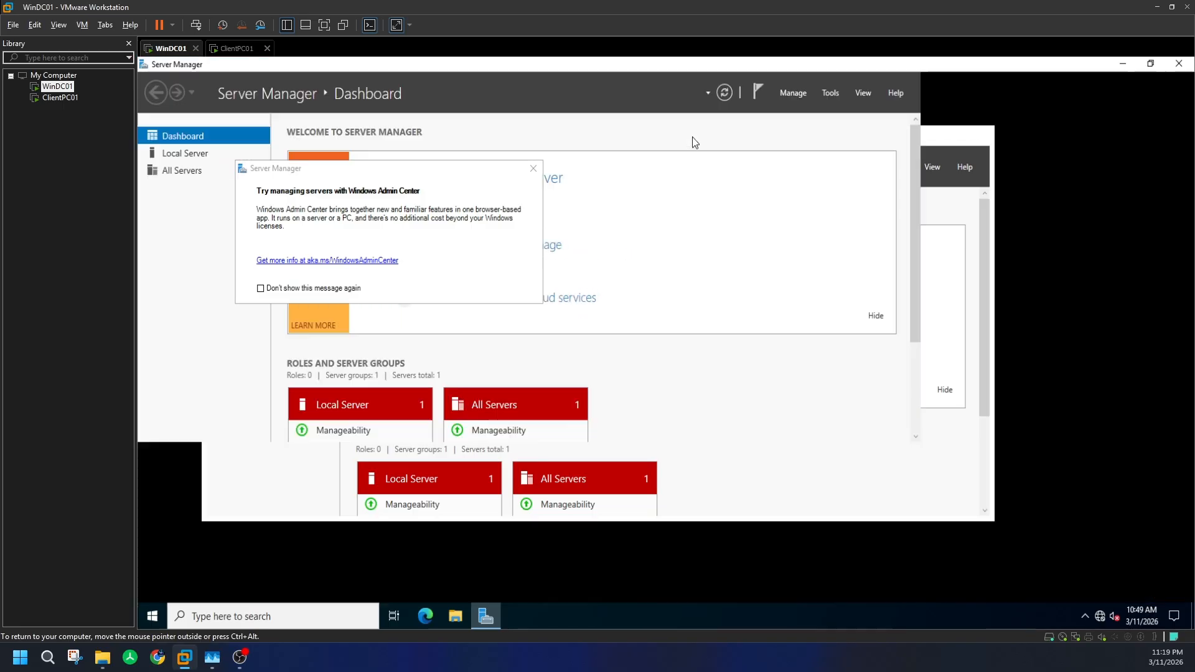
# - Show Server Manager's Local Server page and close the Windows Admin Center prompt
pyautogui.click(1122, 63)
pyautogui.click(490, 613)
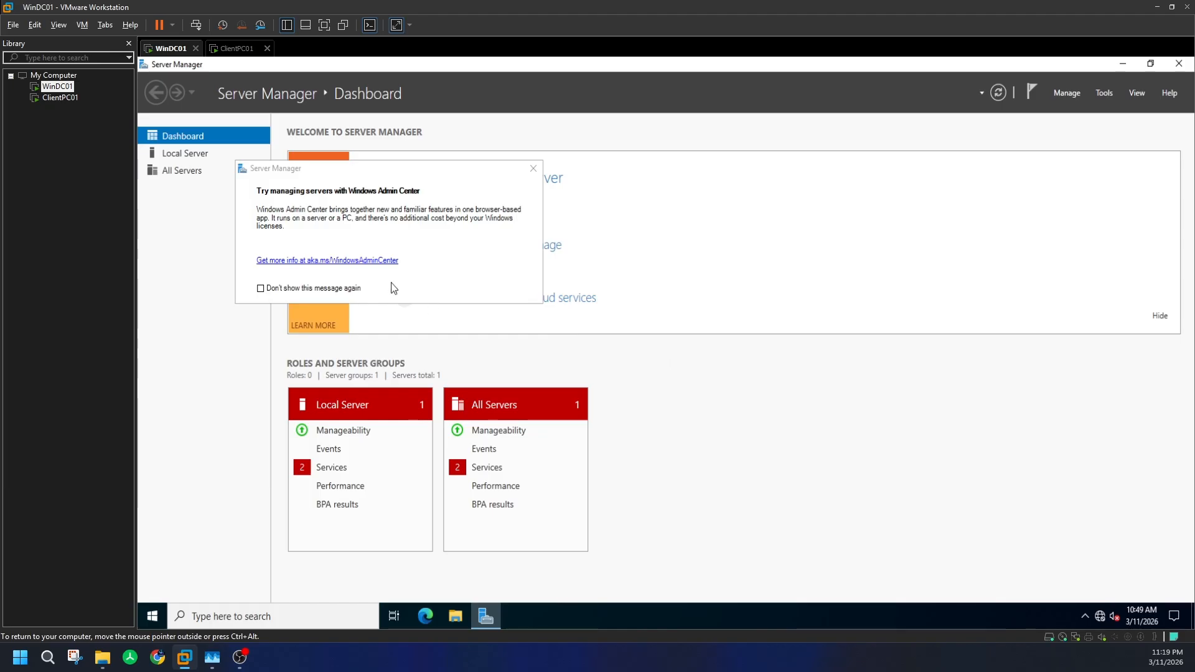
pyautogui.click(187, 153)
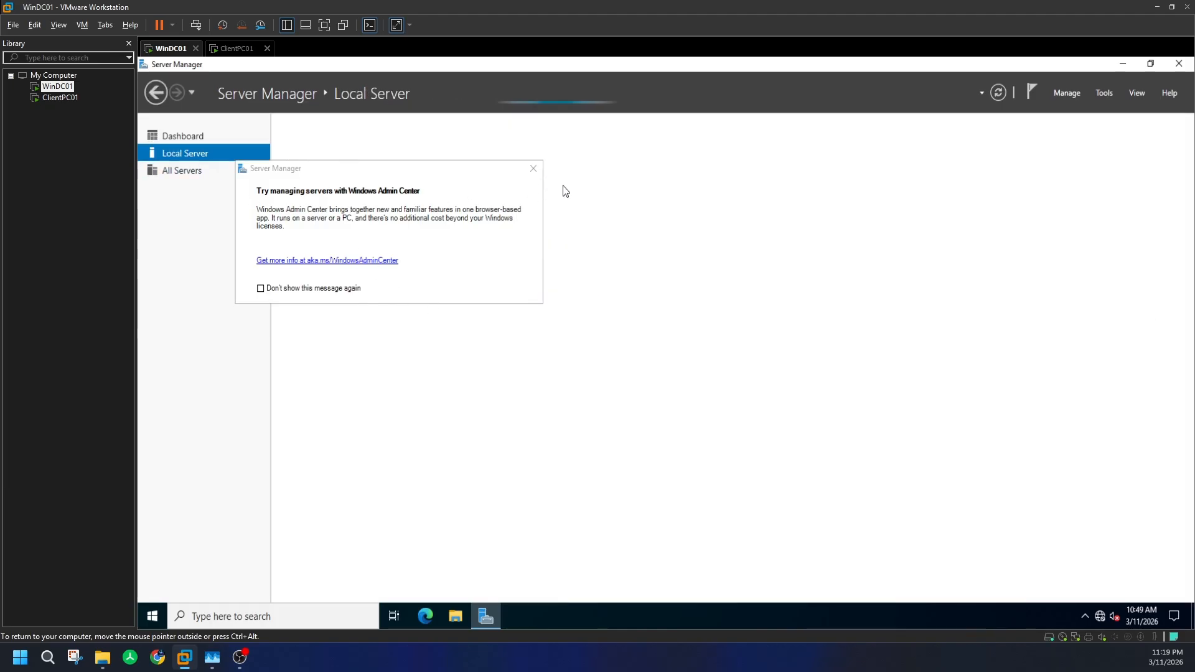
pyautogui.click(533, 168)
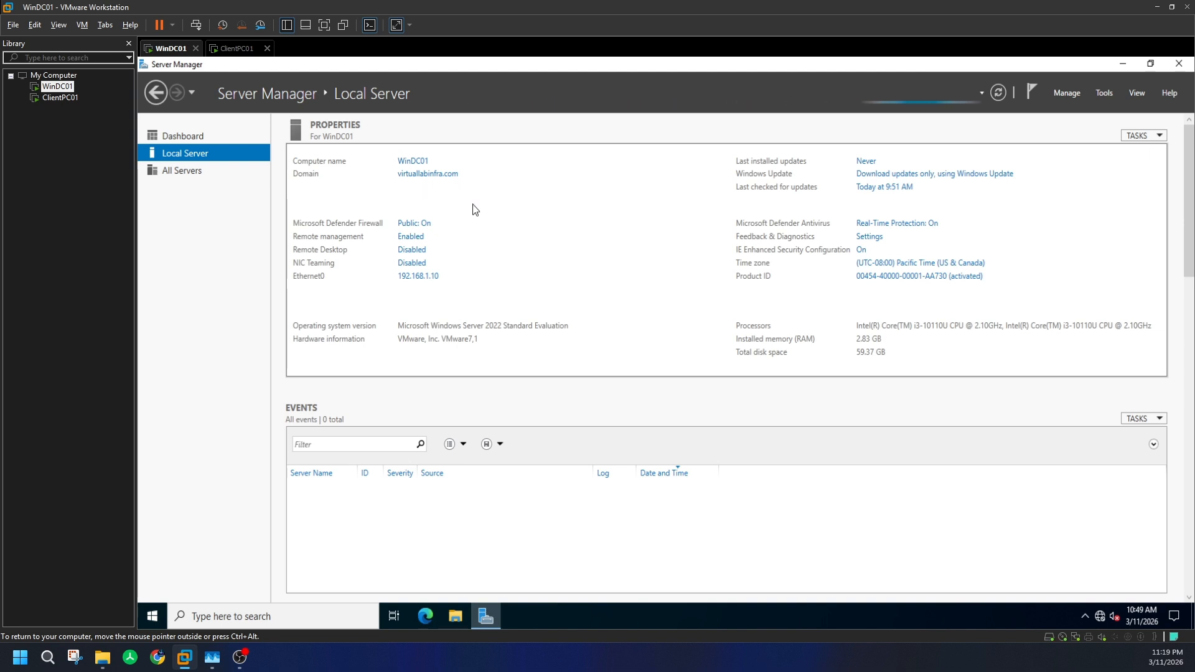
# - Launch Active Directory Users and Computers and DNS Manager from the Tools menu
pyautogui.click(1108, 97)
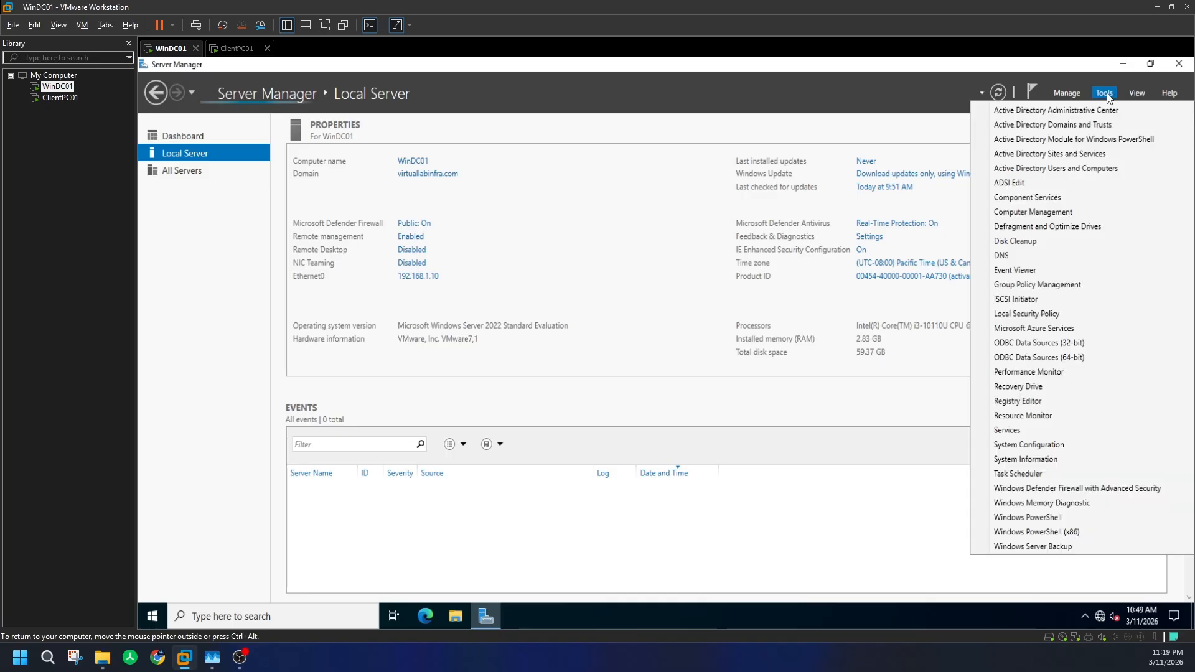
pyautogui.click(1086, 169)
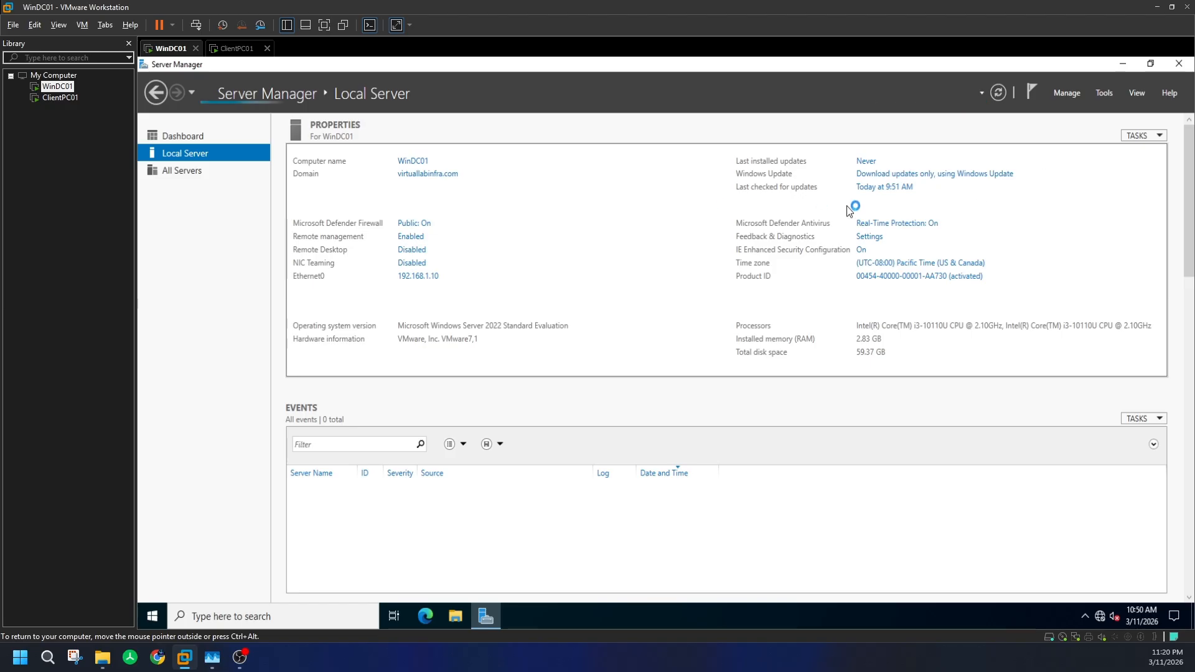
pyautogui.click(1102, 95)
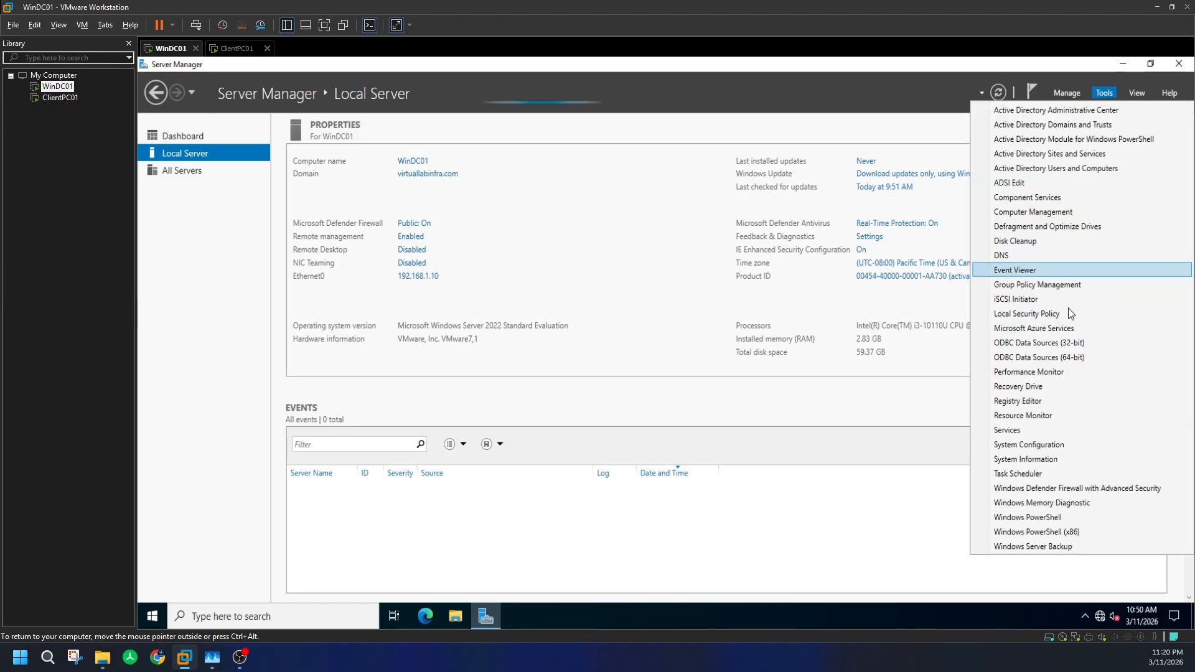
pyautogui.click(1020, 255)
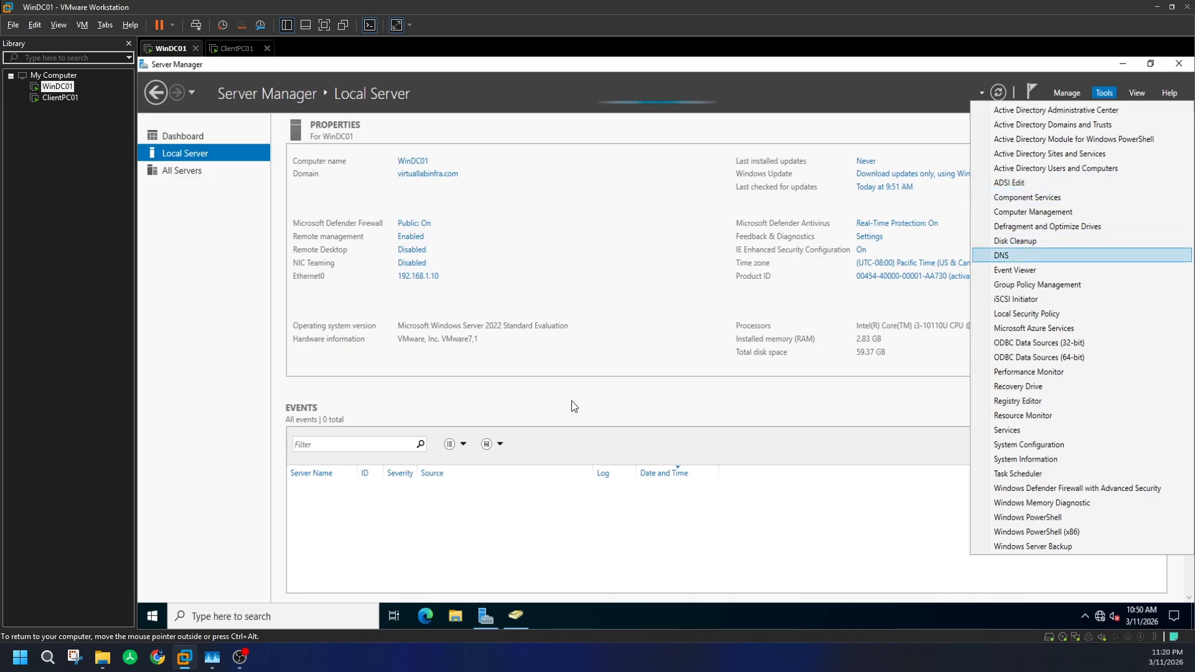
pyautogui.click(513, 616)
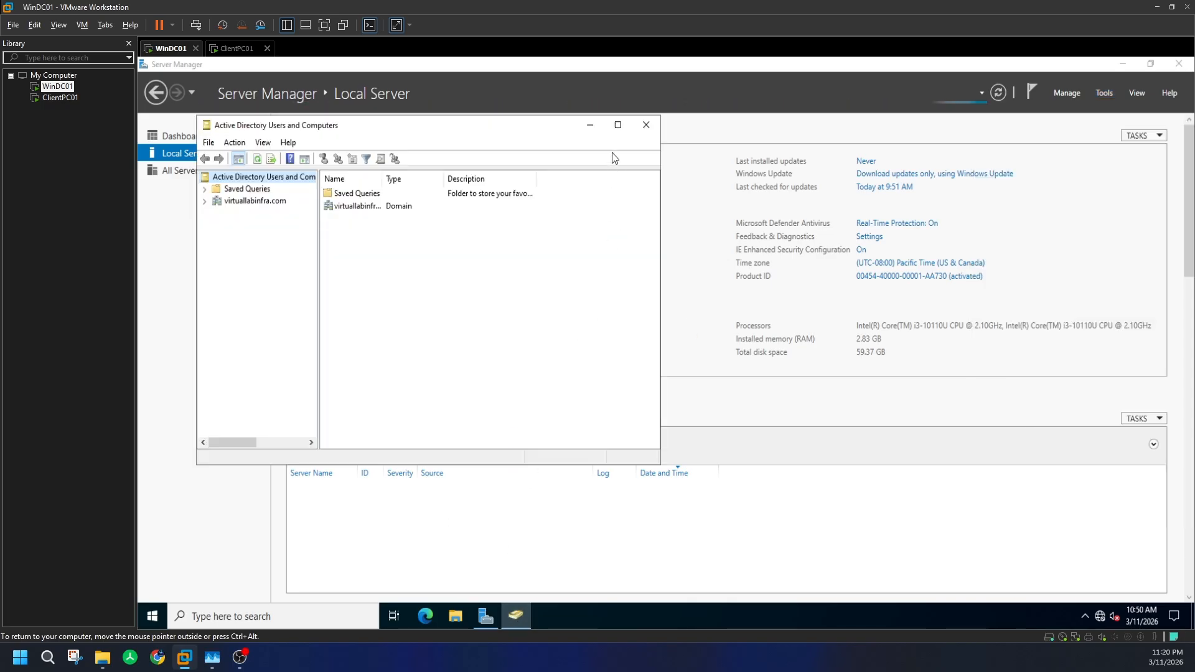
# - Browse virtuallabinfra.com's Domain Controllers, Computers and Users containers in a maximized window
pyautogui.click(618, 126)
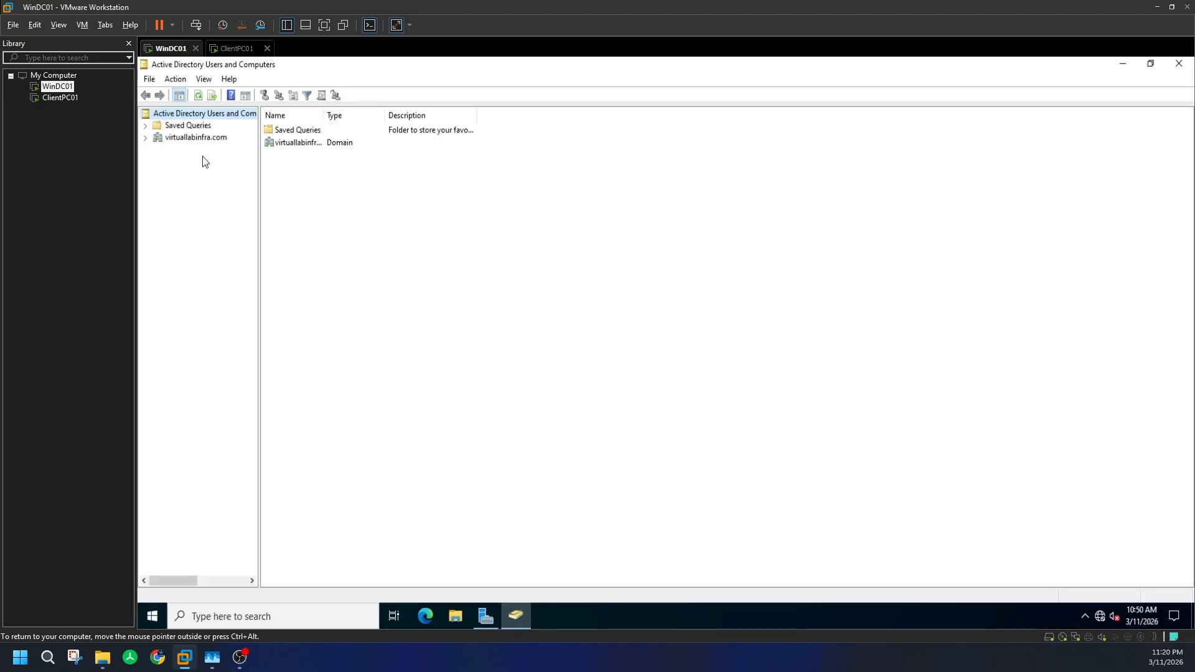
pyautogui.click(146, 137)
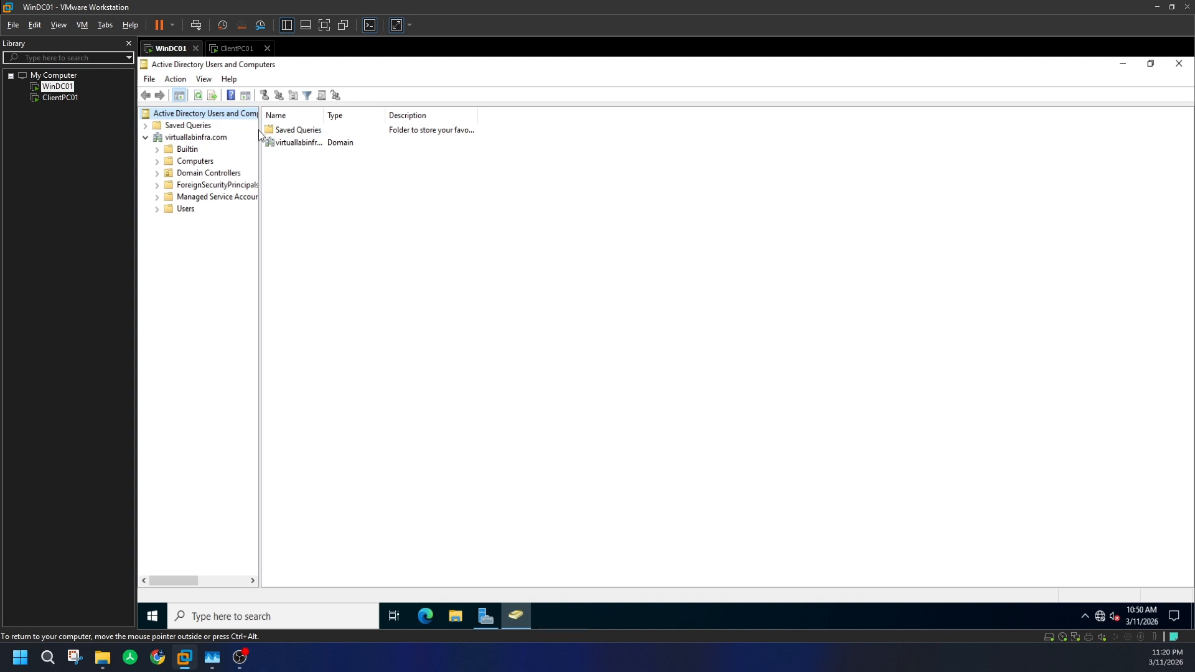
pyautogui.moveTo(259, 115); pyautogui.dragTo(343, 133)
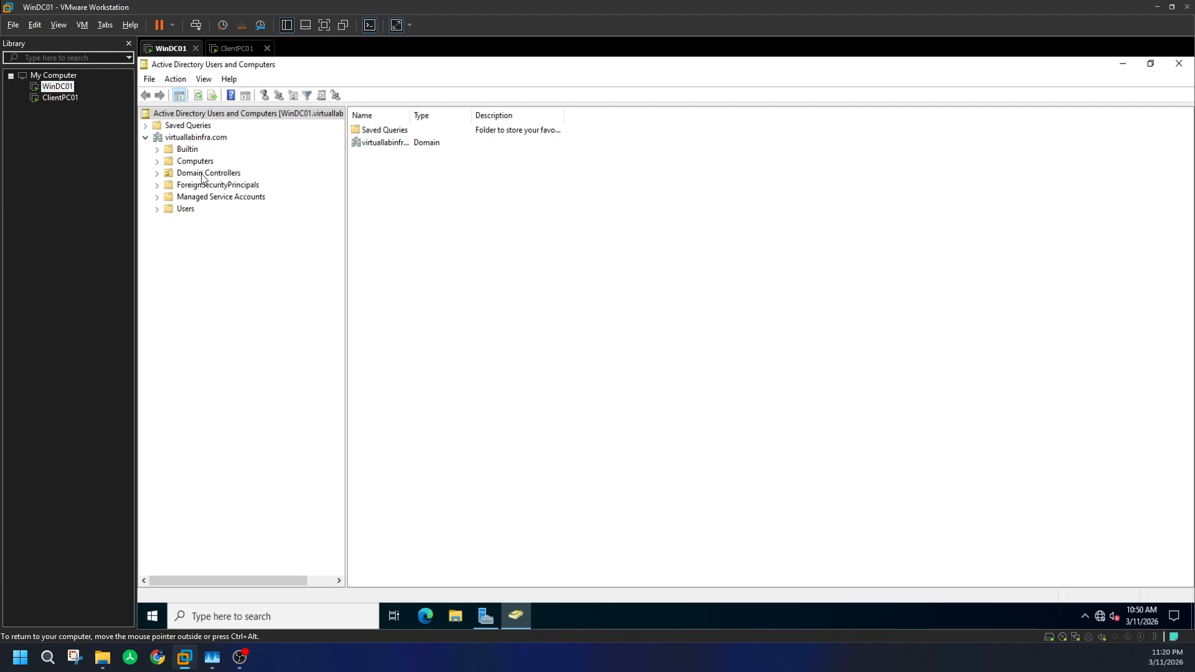
pyautogui.click(160, 176)
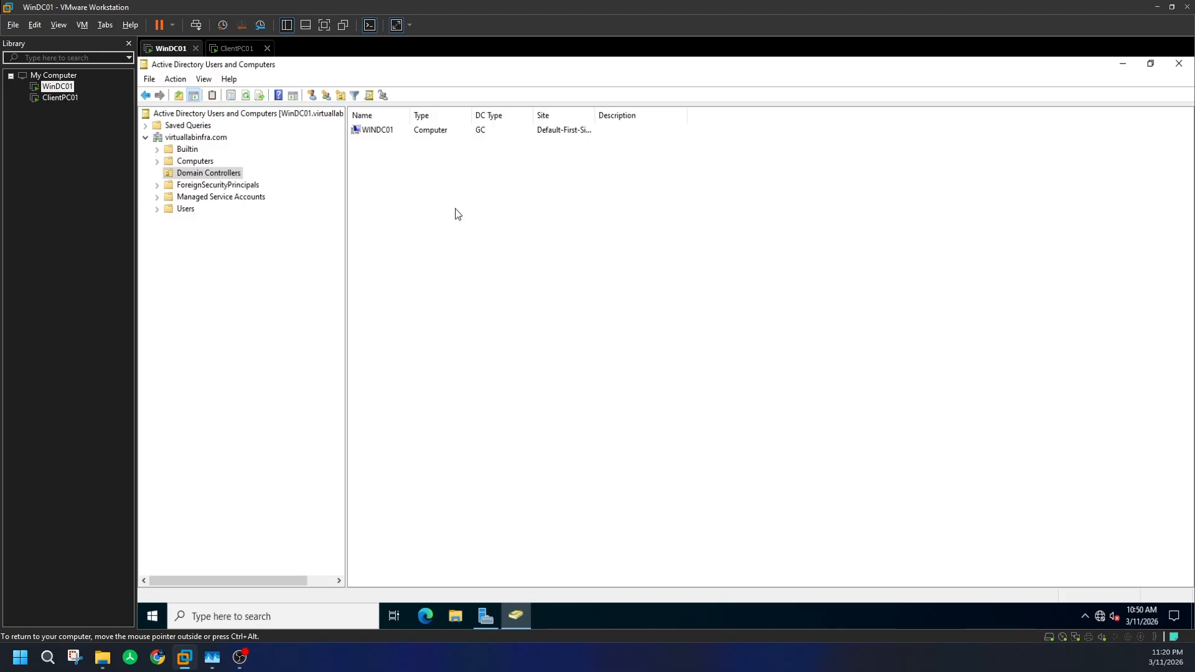
pyautogui.click(195, 161)
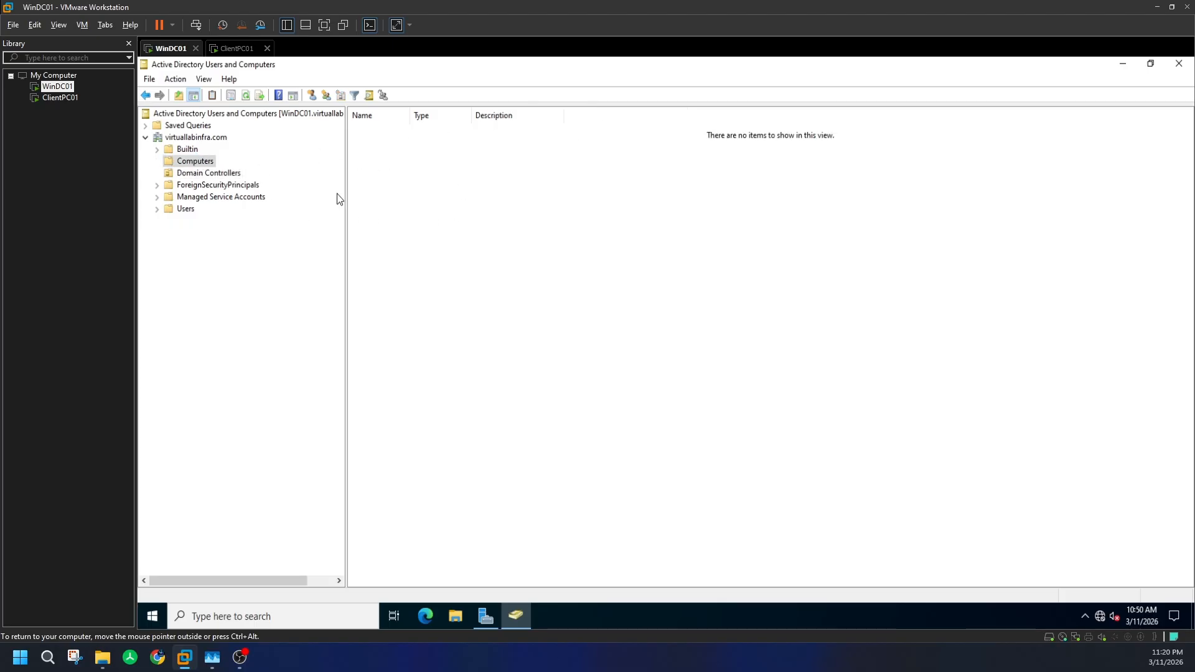
pyautogui.click(185, 209)
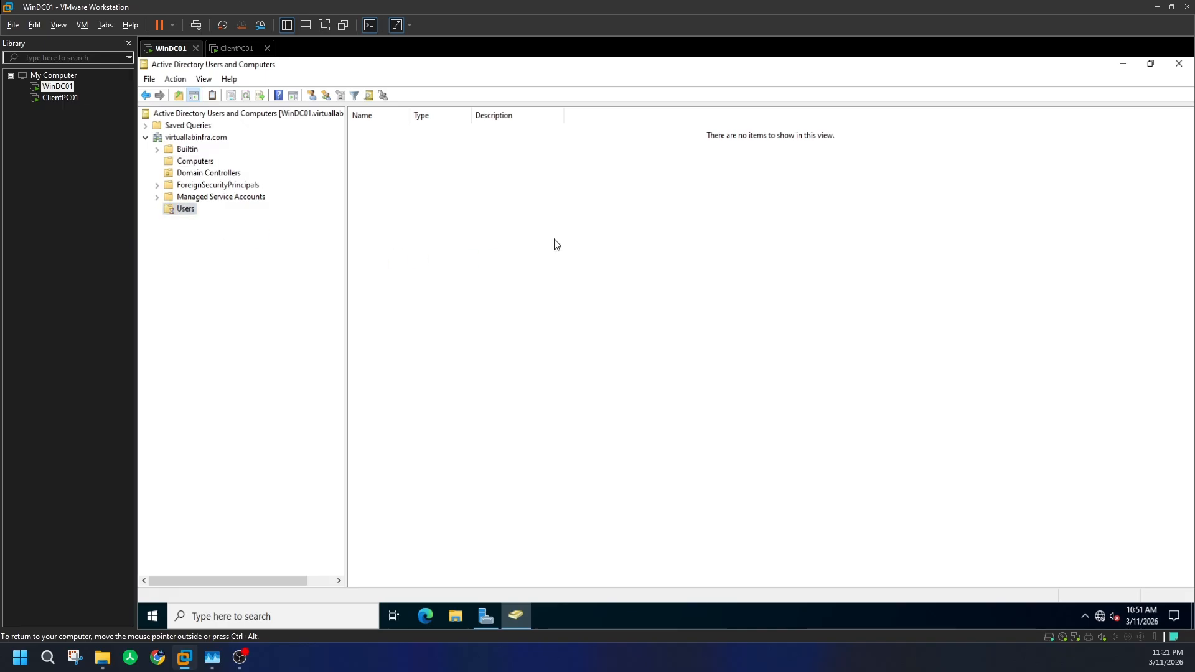
# - Widen the Name and Type columns and open the Administrator account's properties
pyautogui.doubleClick(409, 117)
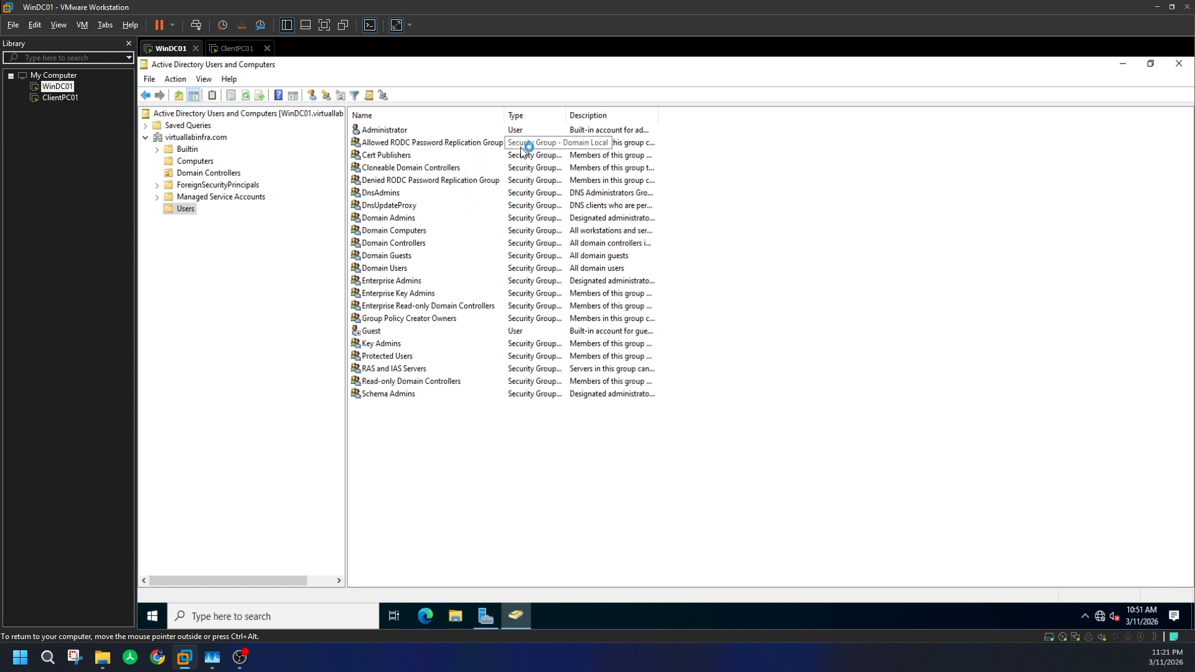
pyautogui.doubleClick(566, 116)
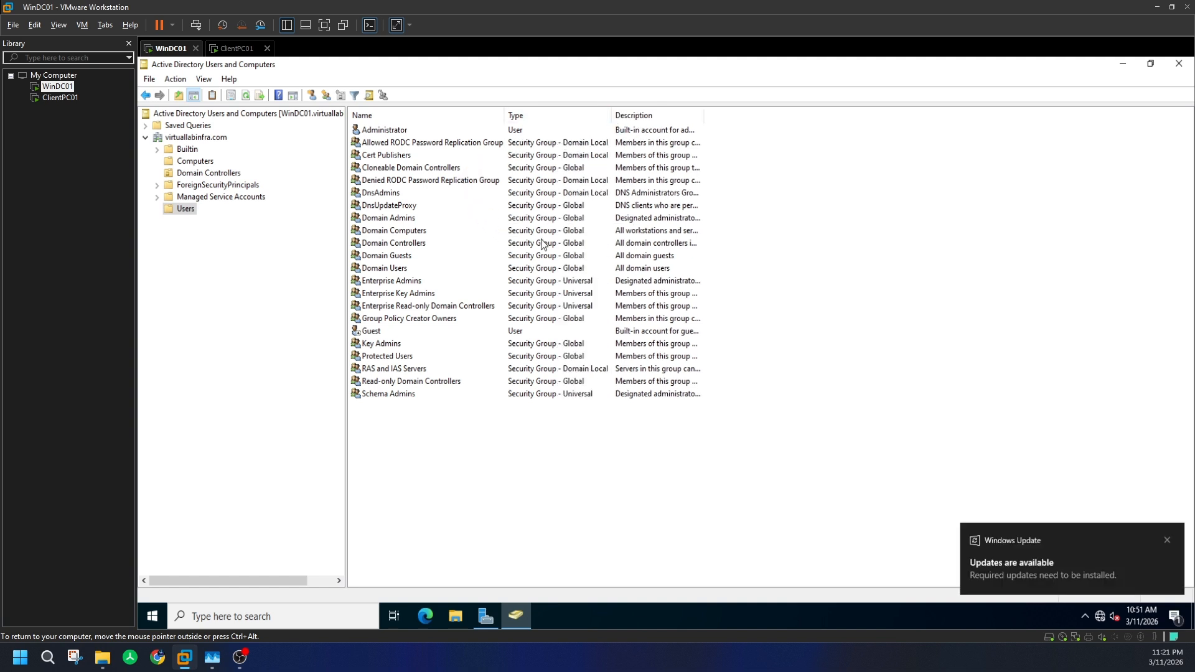
pyautogui.doubleClick(382, 129)
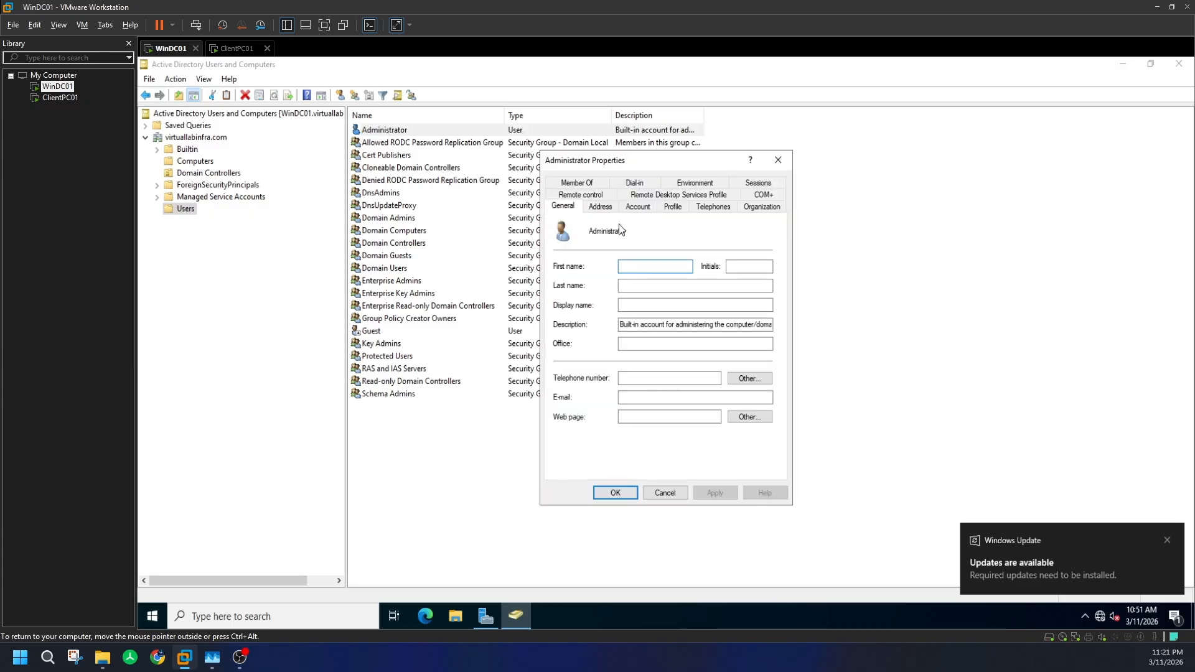
# - On Member Of, review Domain Admins, Enterprise Admins, Group Policy Creator Owners and Schema Admins
pyautogui.click(589, 183)
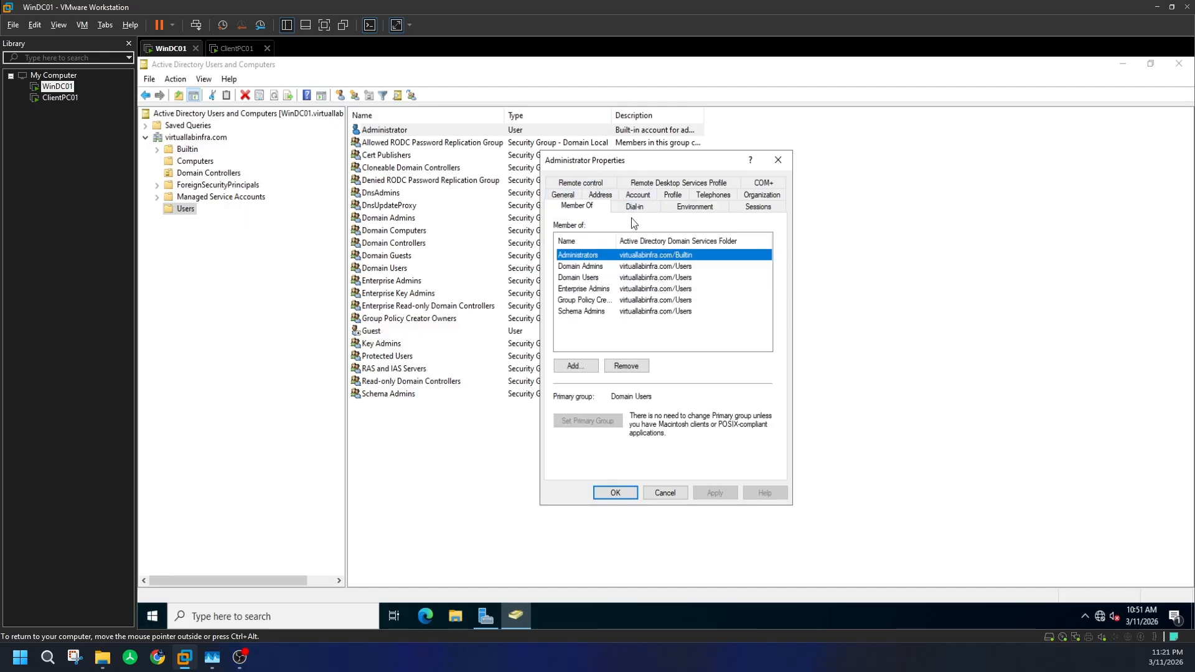
pyautogui.doubleClick(616, 238)
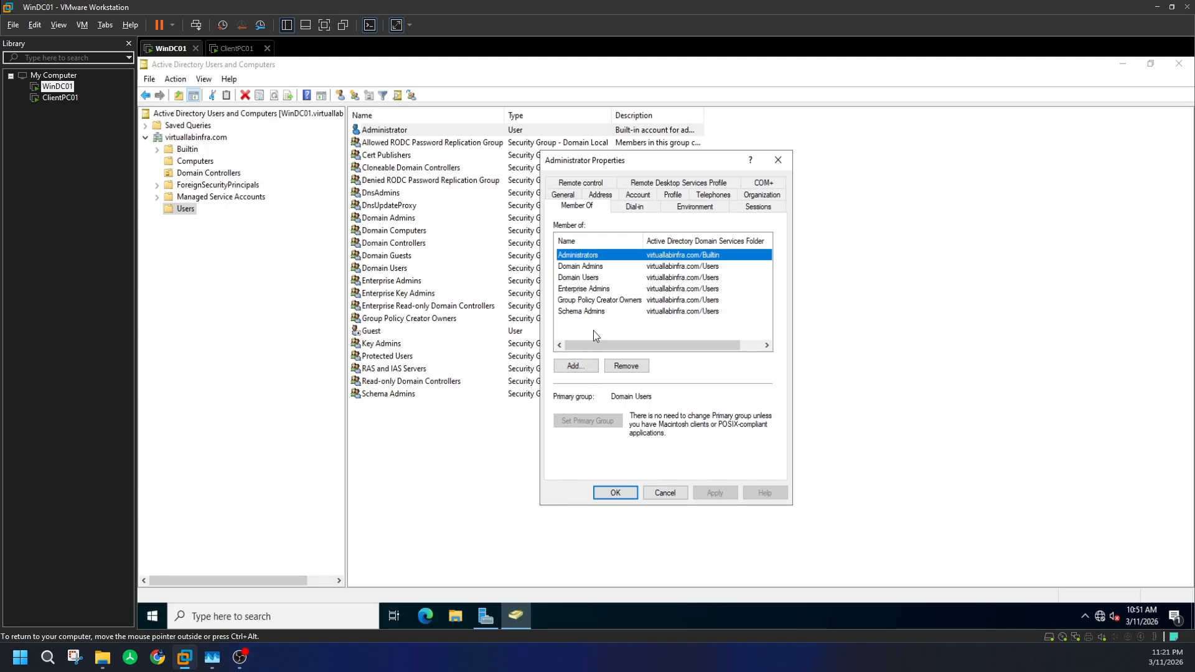
pyautogui.click(600, 267)
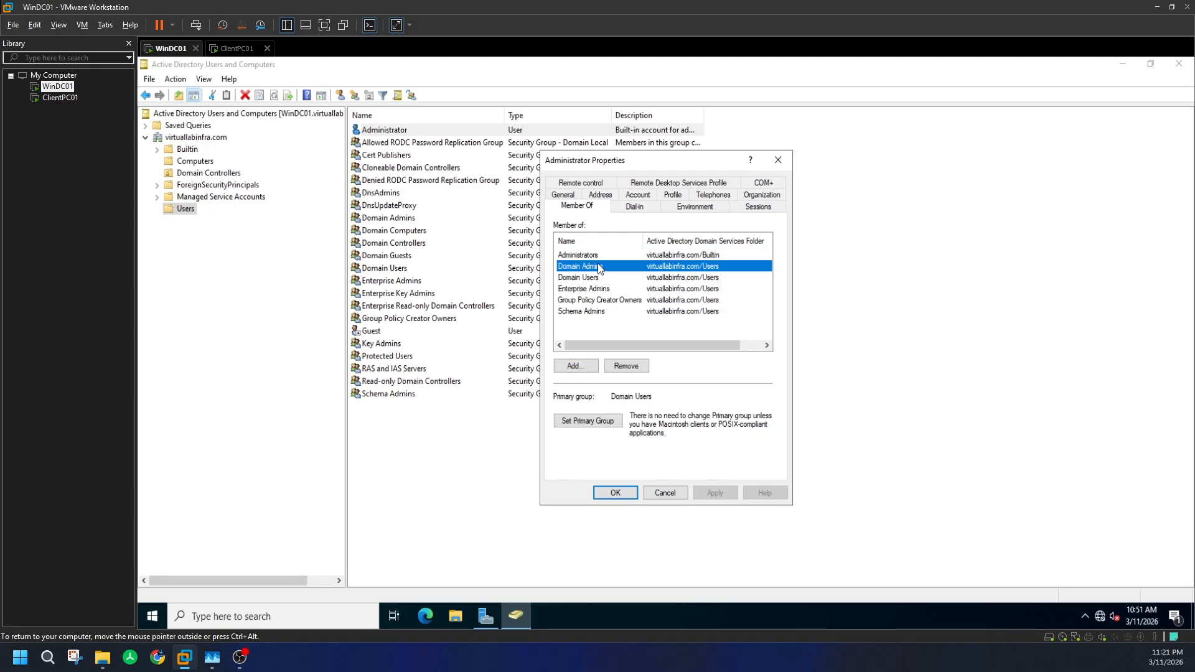
pyautogui.click(602, 292)
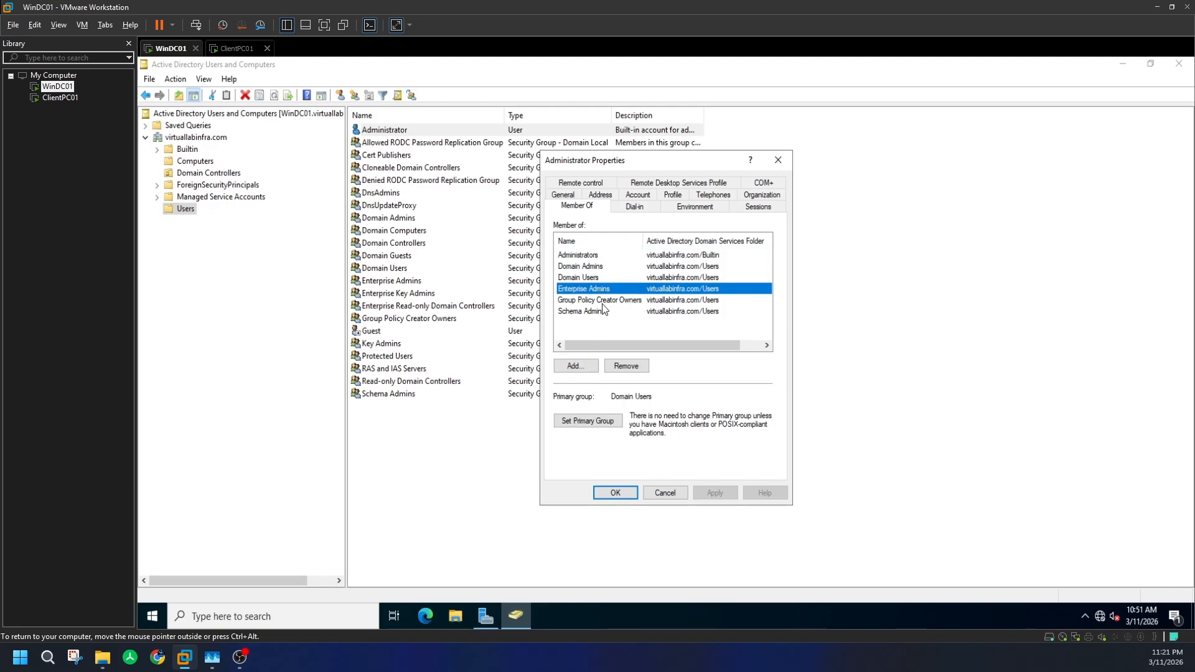
pyautogui.click(603, 302)
pyautogui.click(598, 311)
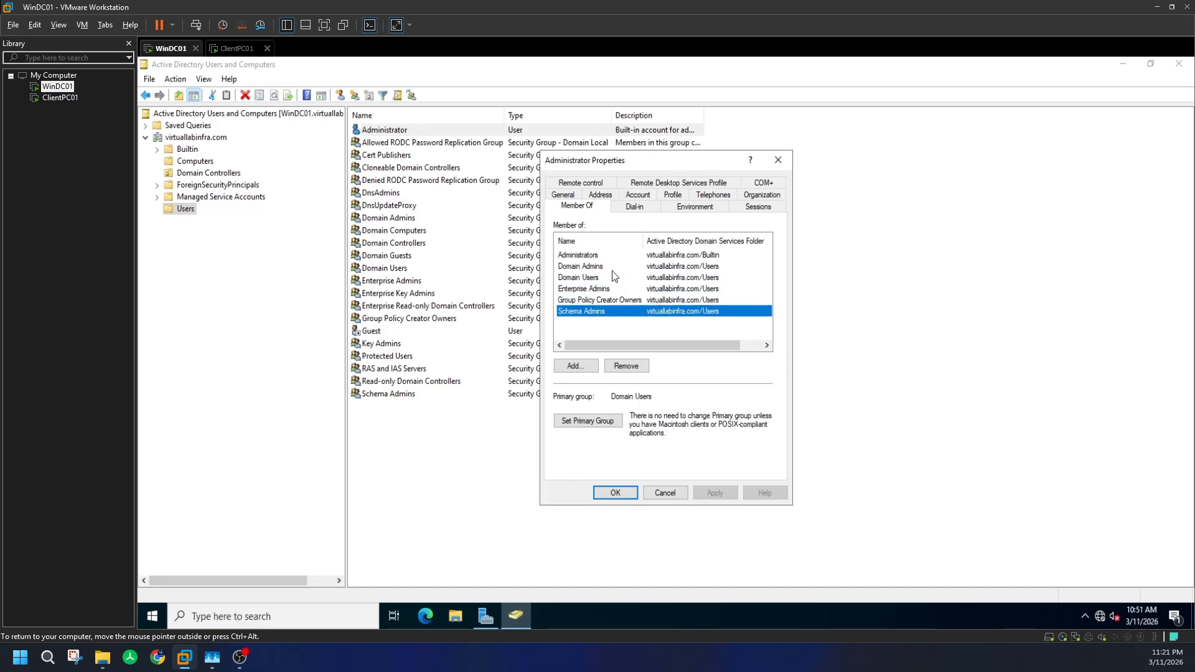
# - Inspect the Domain Admins, Enterprise Admins and Group Policy Creator Owners groups, then close all dialogs
pyautogui.doubleClick(600, 266)
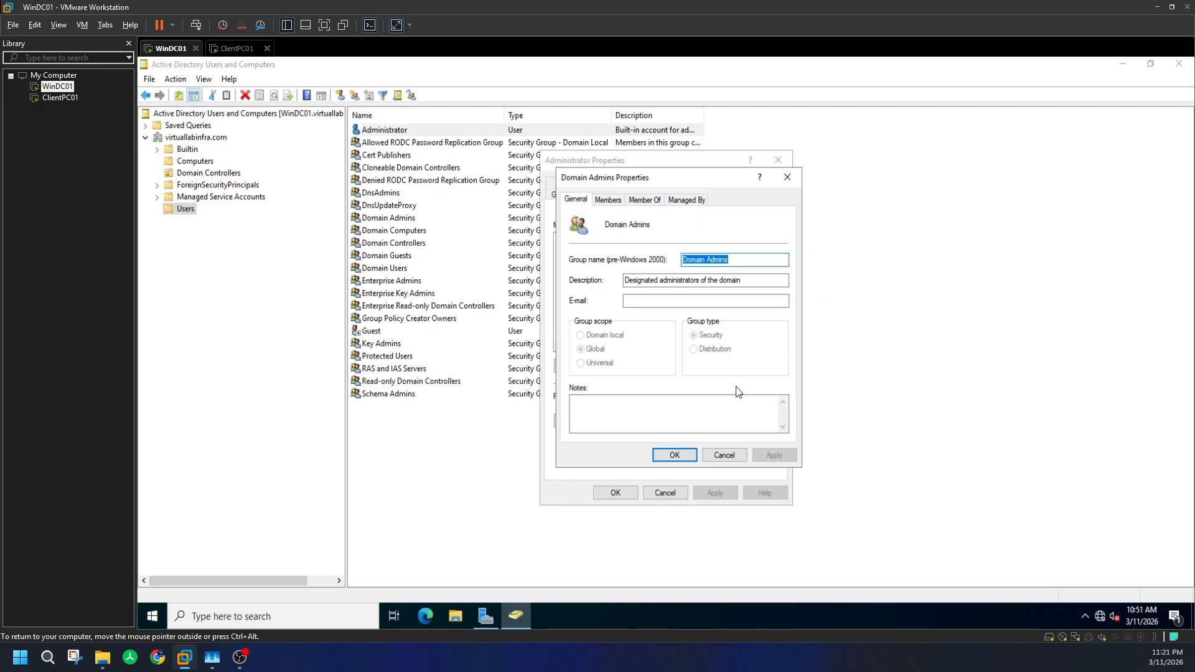
pyautogui.click(788, 180)
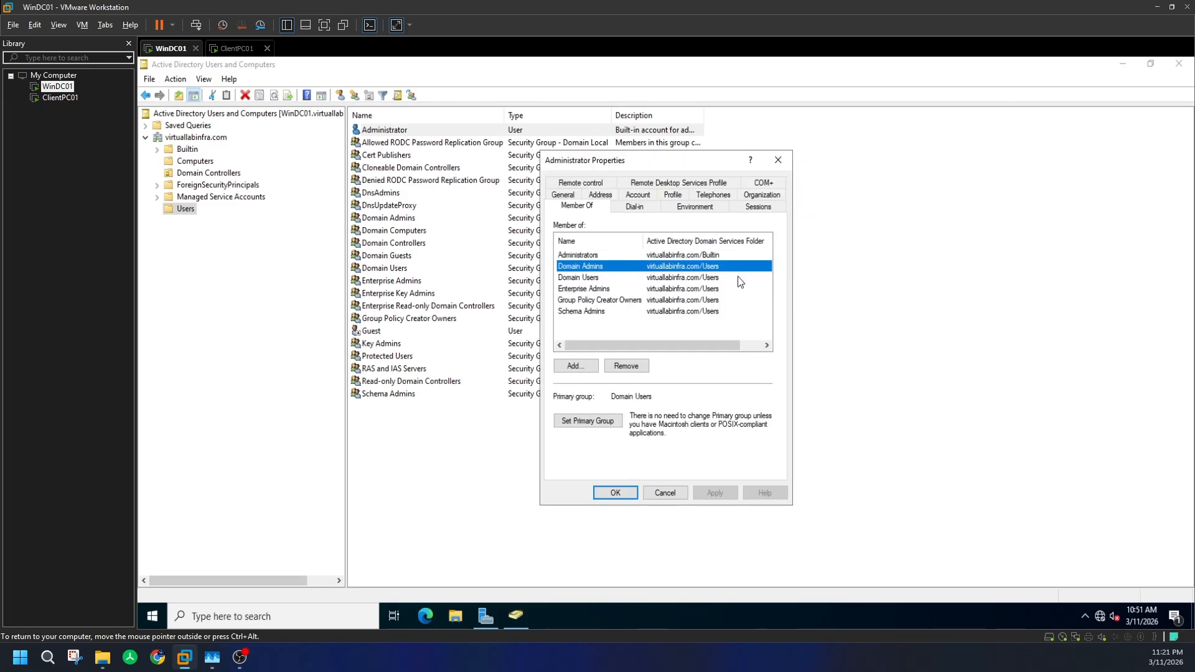
pyautogui.click(591, 289)
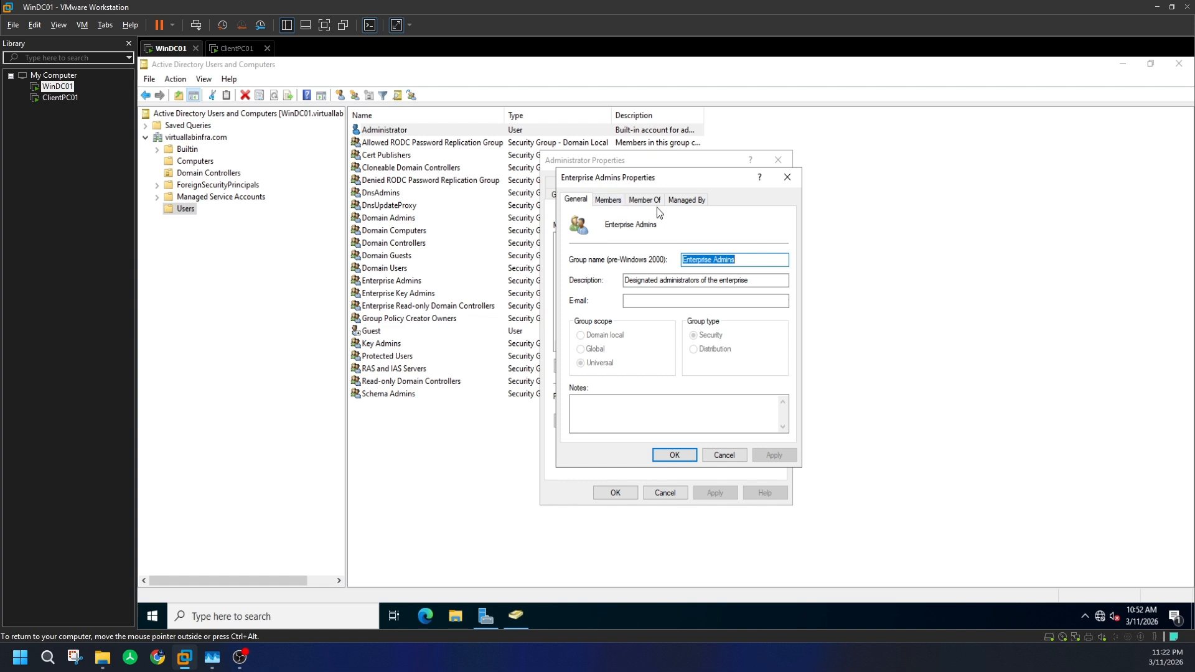
pyautogui.click(785, 178)
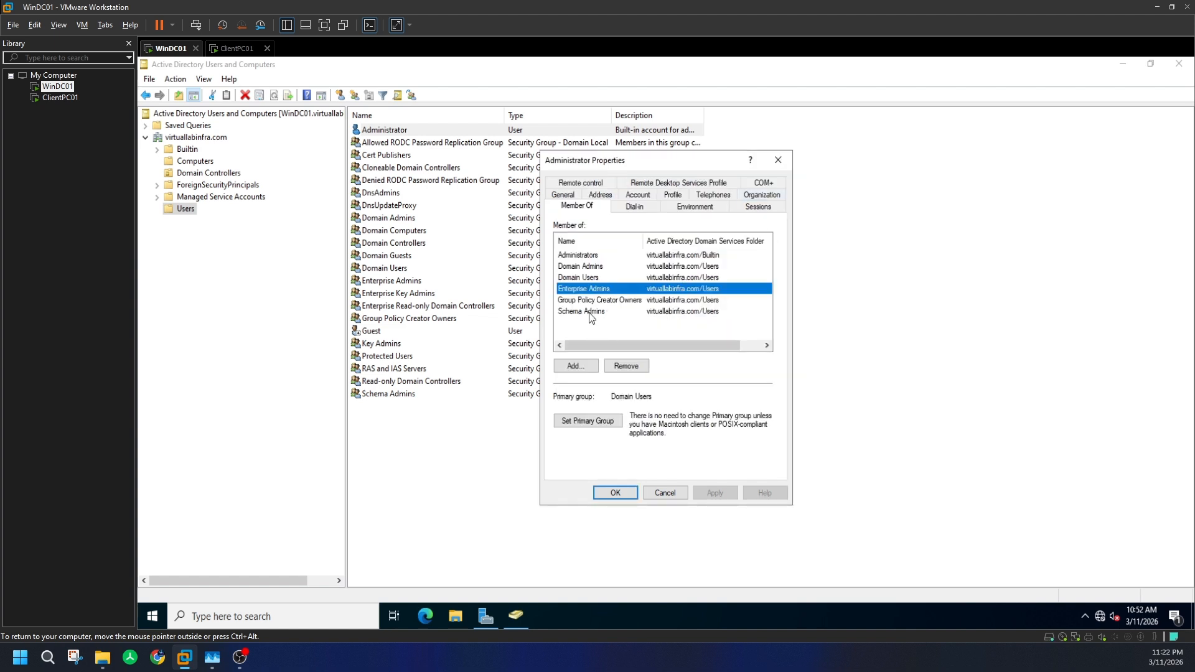
pyautogui.doubleClick(600, 301)
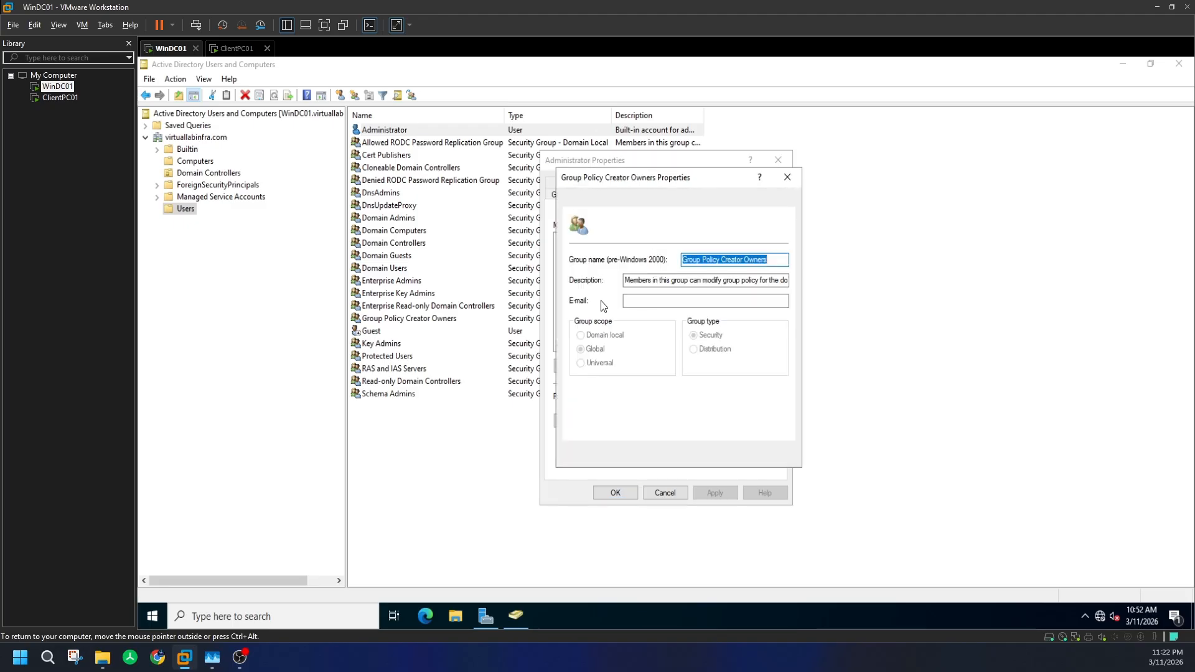
pyautogui.click(778, 160)
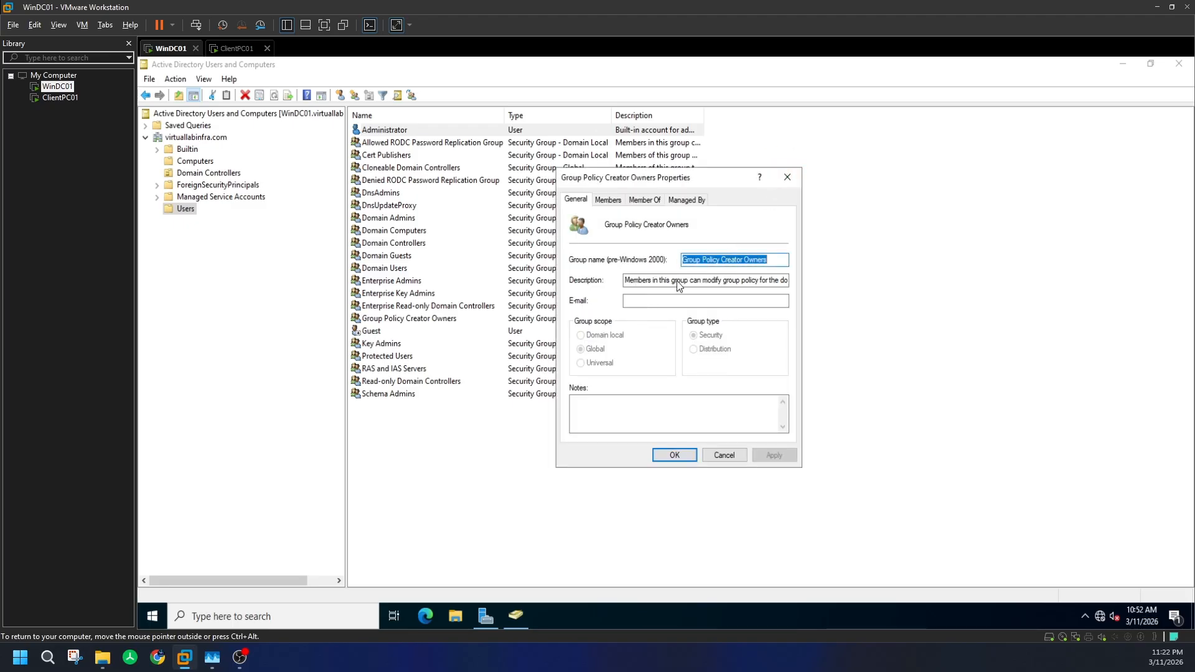
pyautogui.click(787, 179)
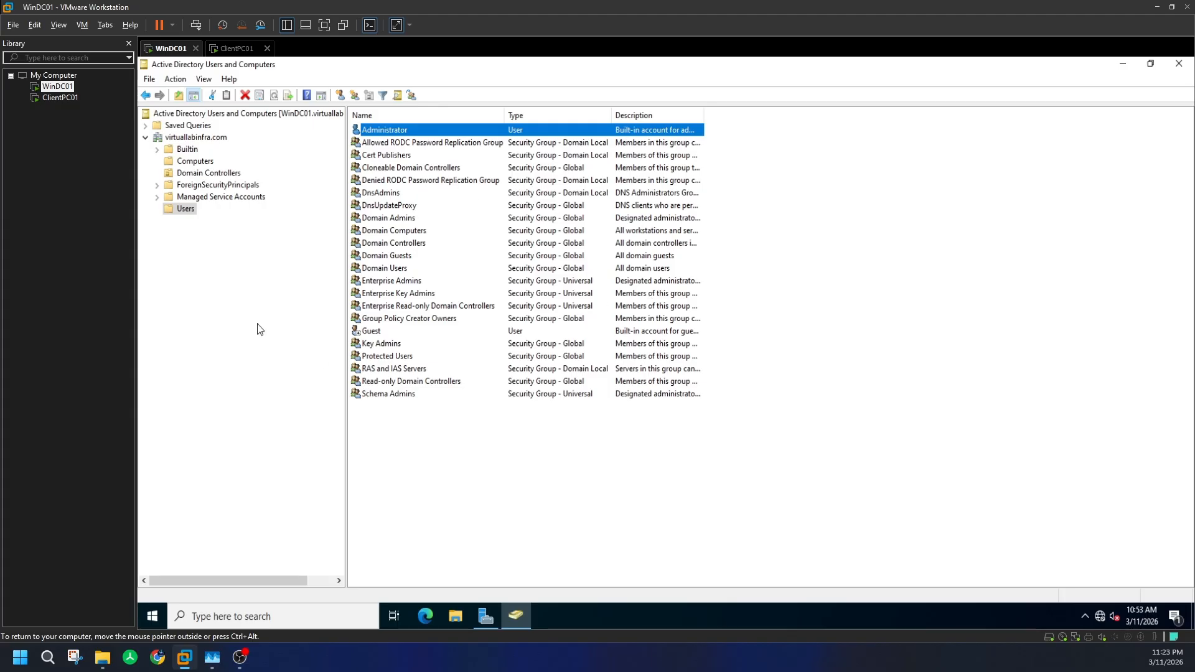
# - Show the empty Managed Service Accounts container, then release input from the VM
pyautogui.click(181, 198)
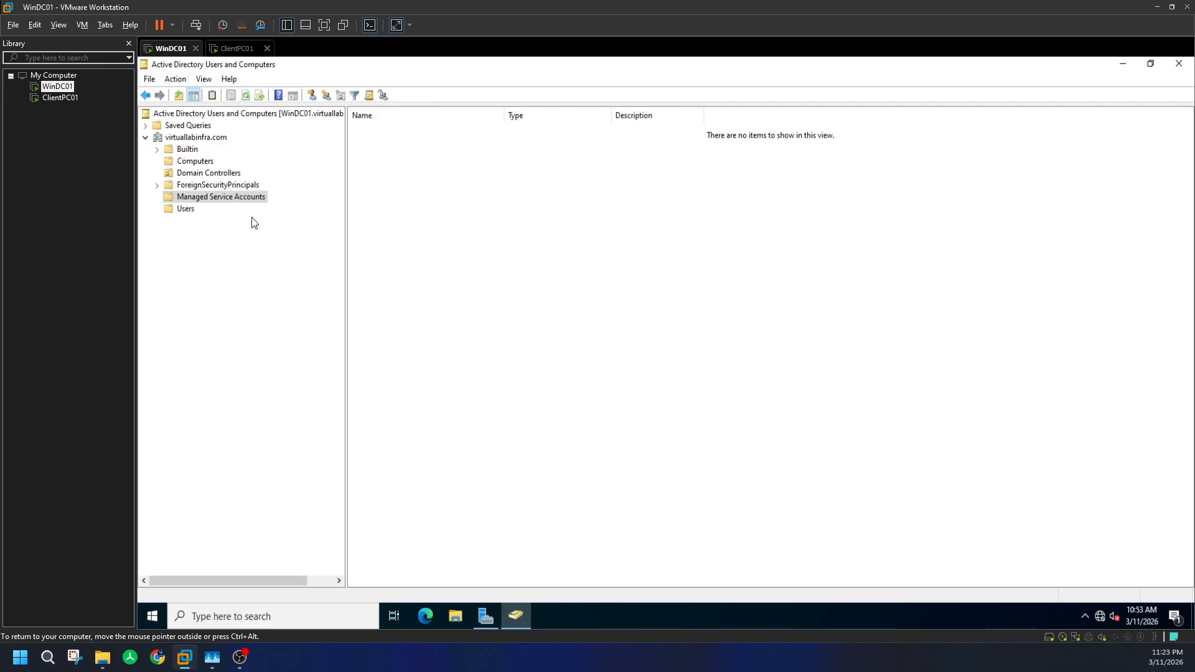
pyautogui.hotkey('ctrl', 'alt')
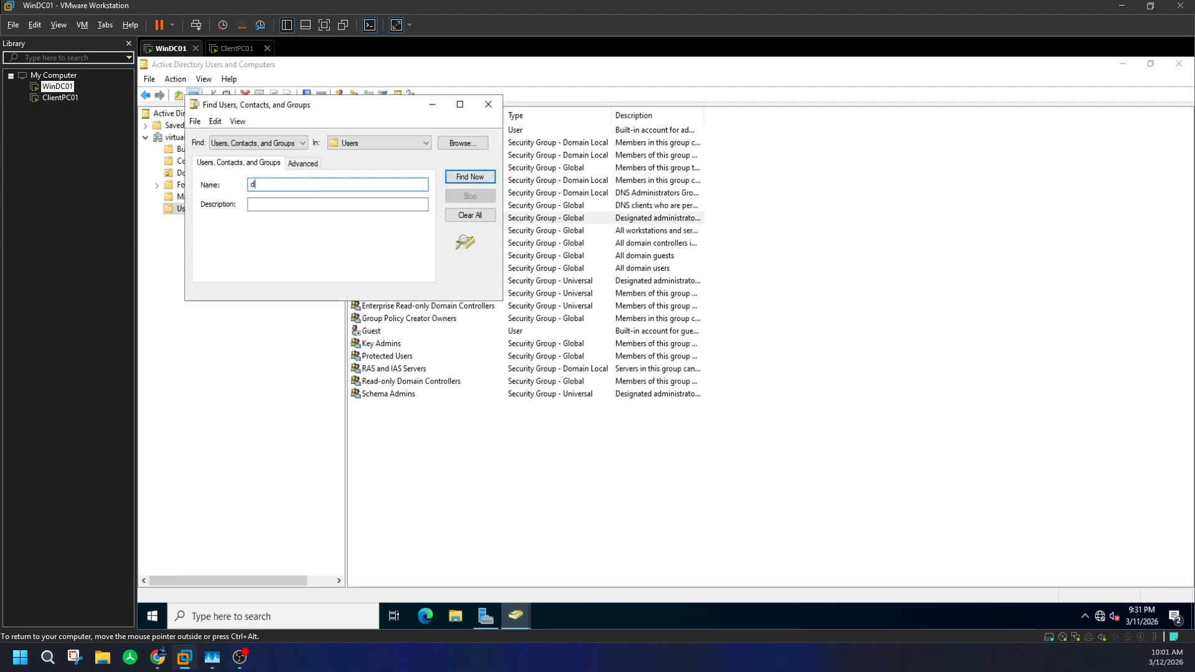
# - Search the Users container for 'domain admins' and review the Domain Admins group's properties
pyautogui.write('main admins')
pyautogui.press('Return')
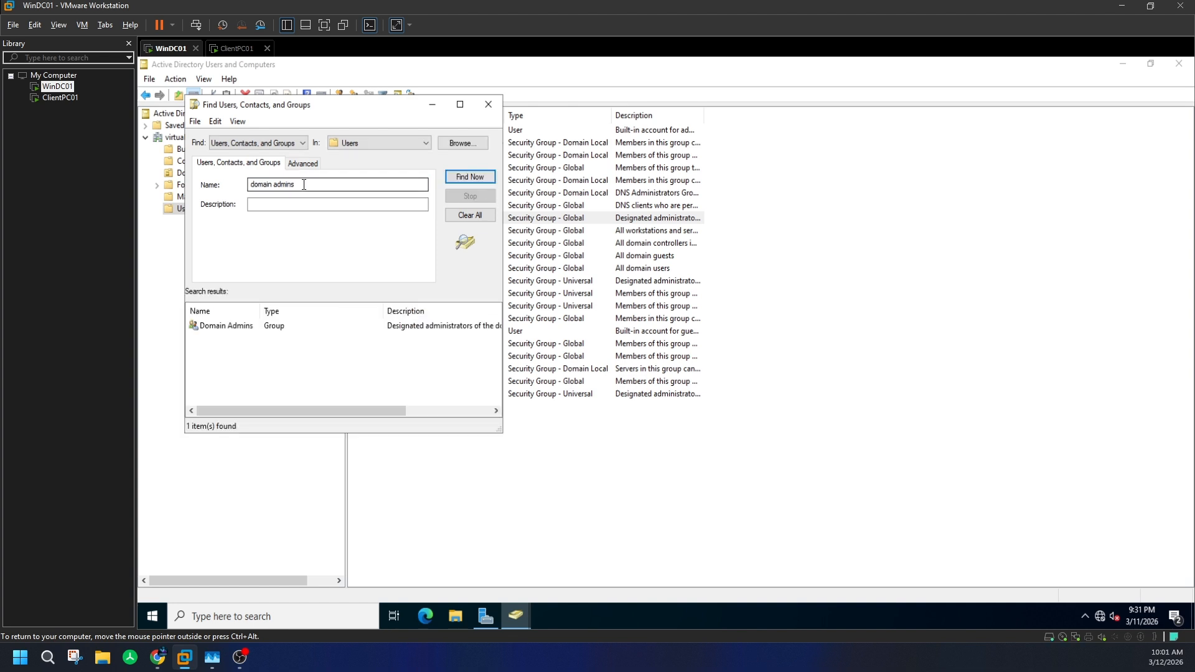
pyautogui.doubleClick(245, 327)
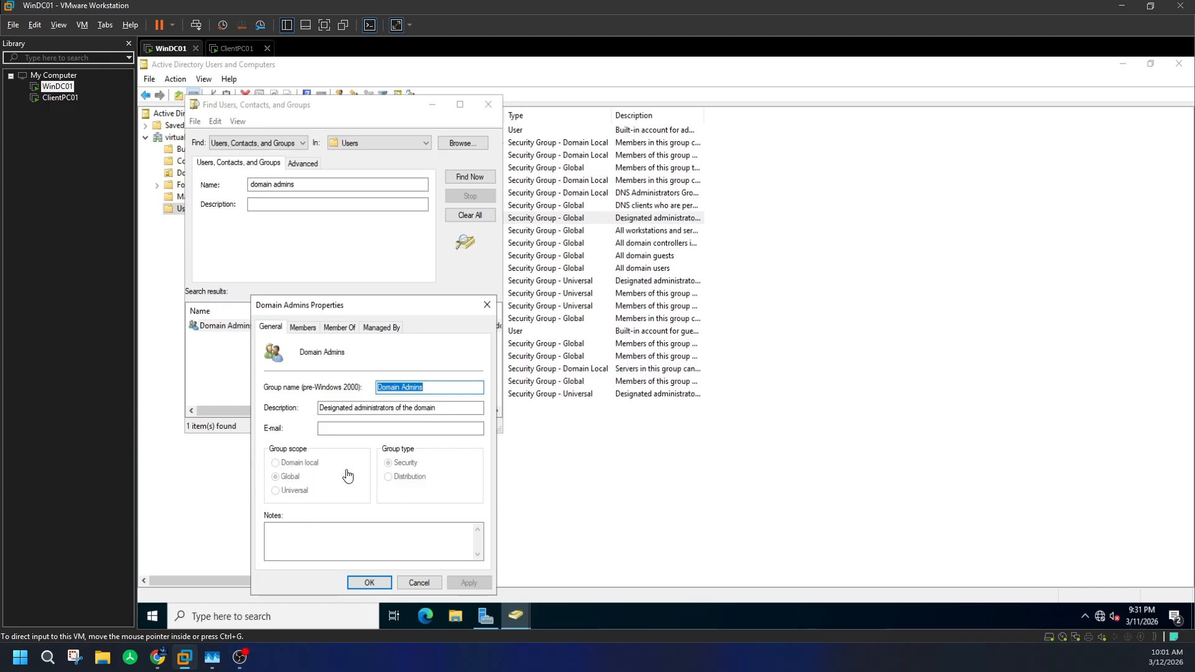
pyautogui.click(486, 307)
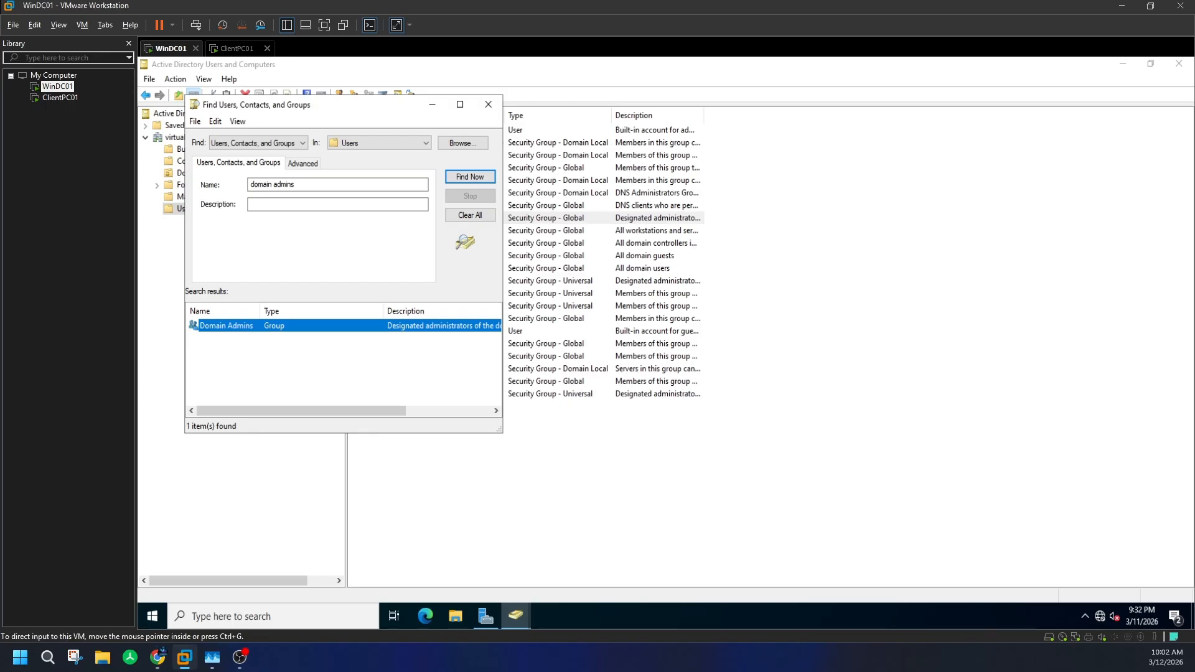
pyautogui.moveTo(364, 185); pyautogui.dragTo(156, 183)
# - Search for 'enterprise admins' and review the Enterprise Admins group's properties
pyautogui.write('e')
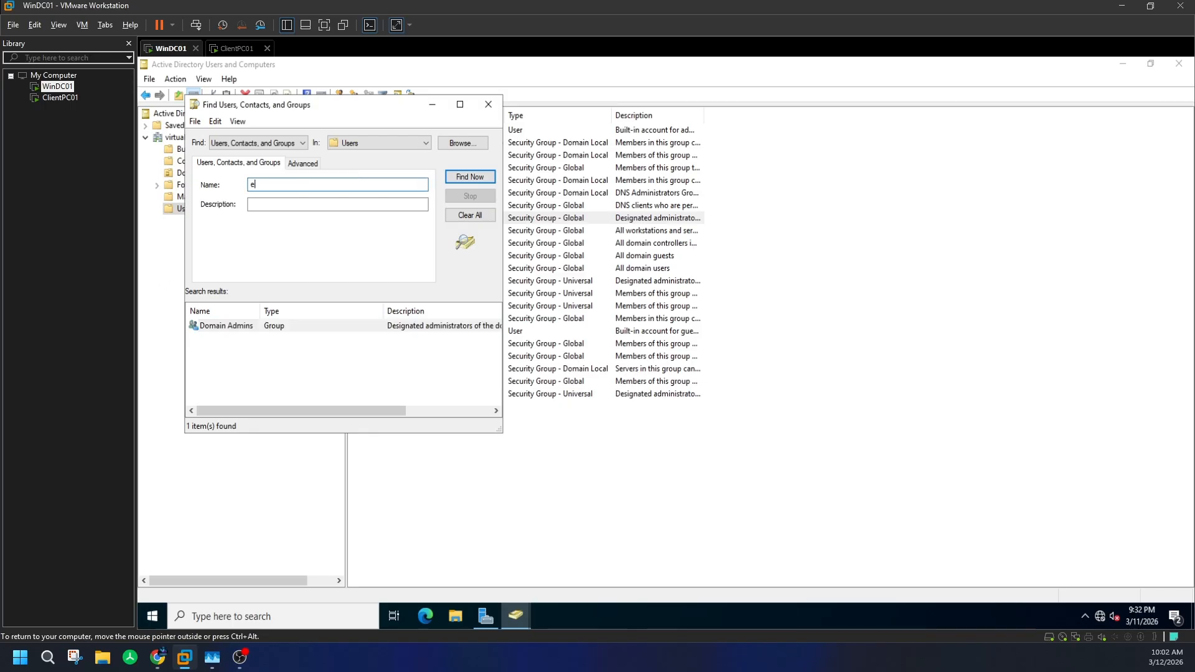
pyautogui.write('ntrrprise admins')
pyautogui.press('Return')
pyautogui.doubleClick(257, 326)
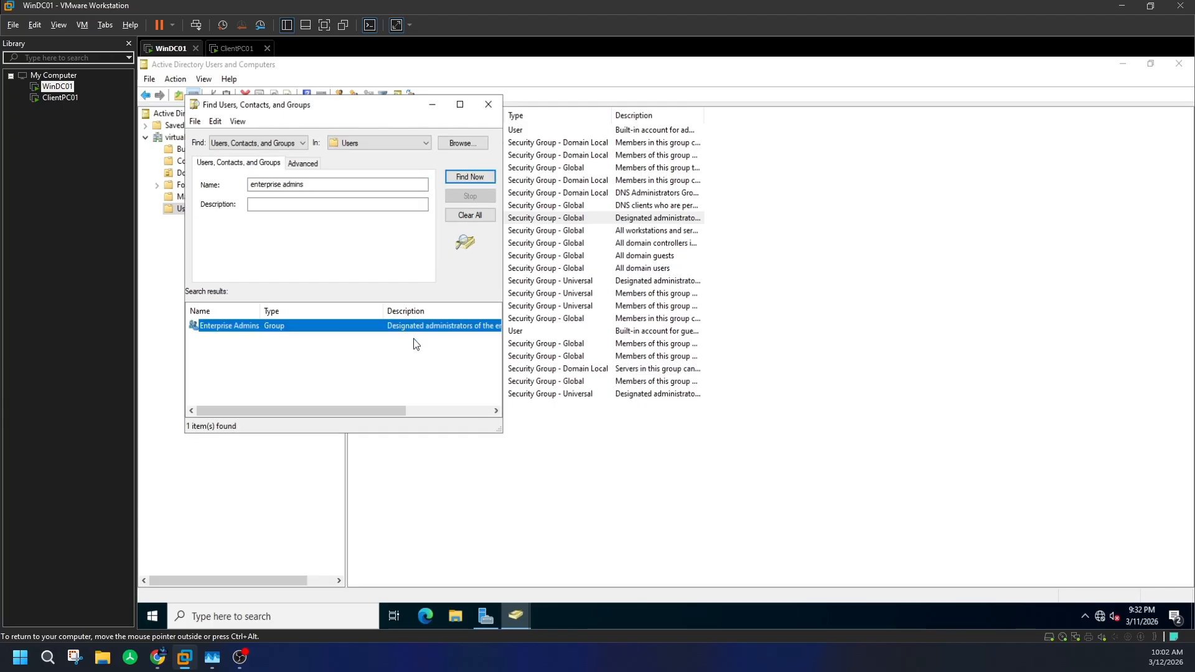
pyautogui.hotkey('ctrl', 'alt')
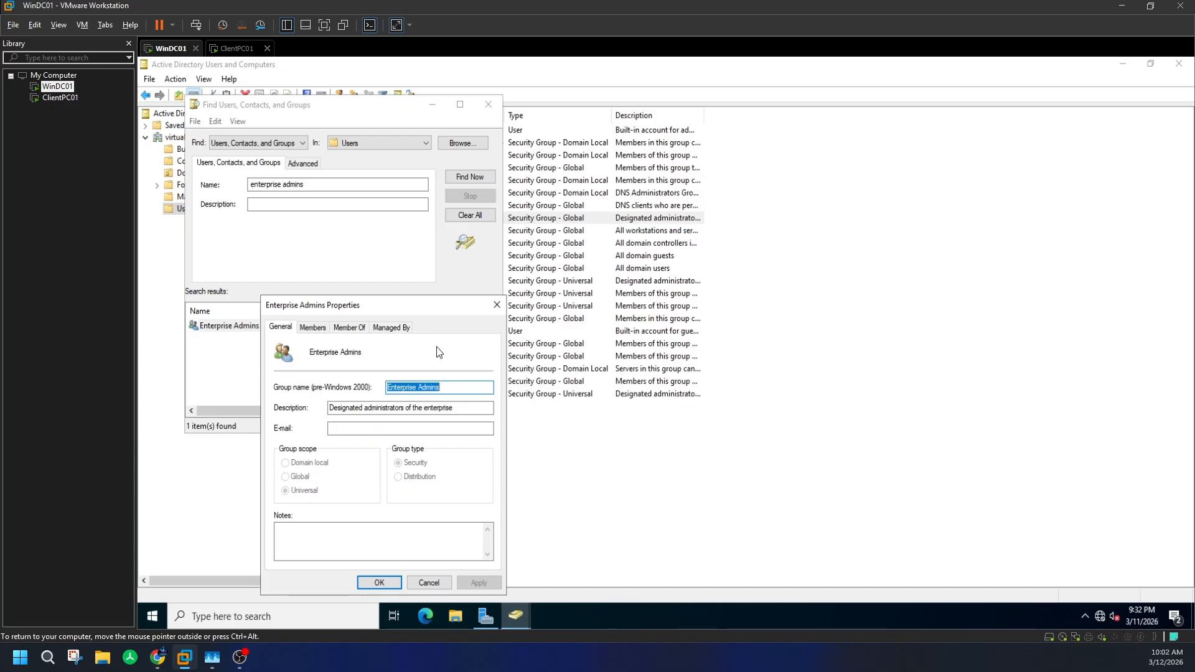
pyautogui.hotkey('ctrl', 'alt')
pyautogui.press('Escape')
pyautogui.moveTo(346, 109); pyautogui.dragTo(496, 108)
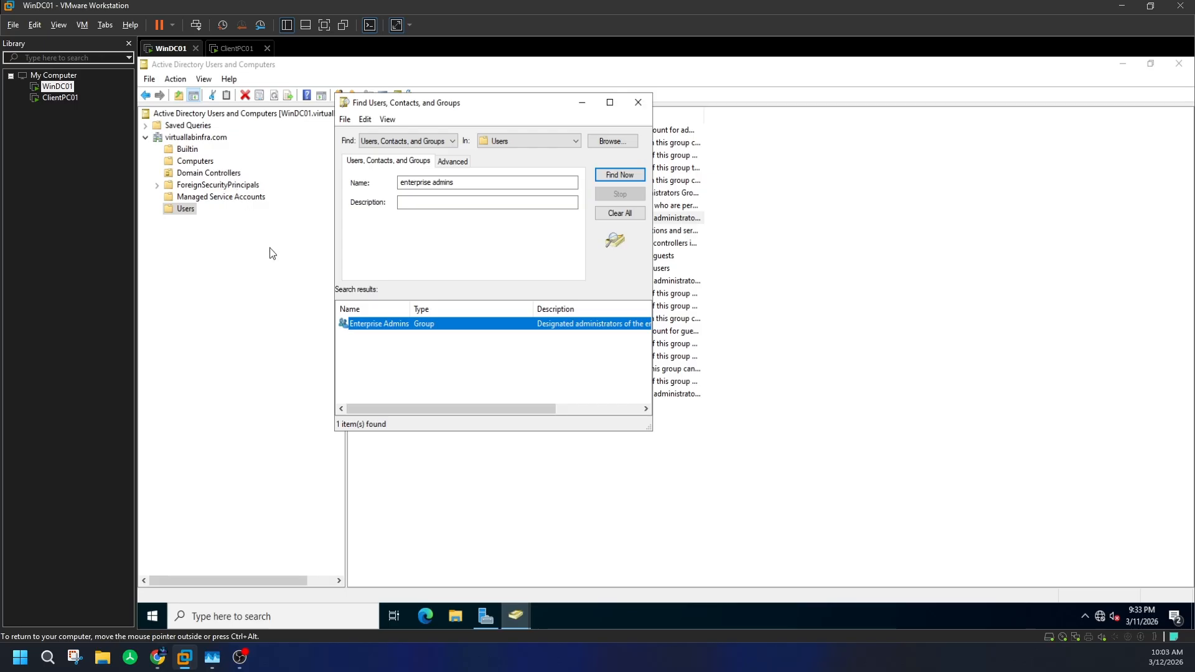
pyautogui.hotkey('ctrl', 'alt')
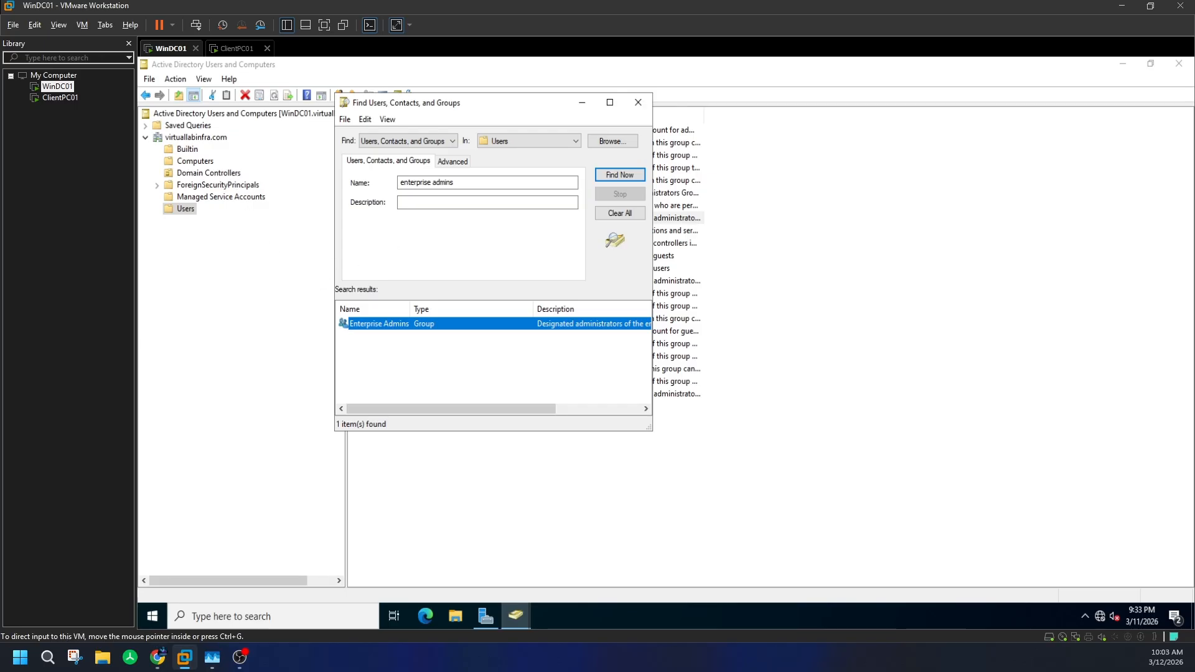
# - Search for 'schema admins' and open the Schema Admins group's properties, showing Universal scope and Security type
pyautogui.doubleClick(425, 184)
pyautogui.write('schema')
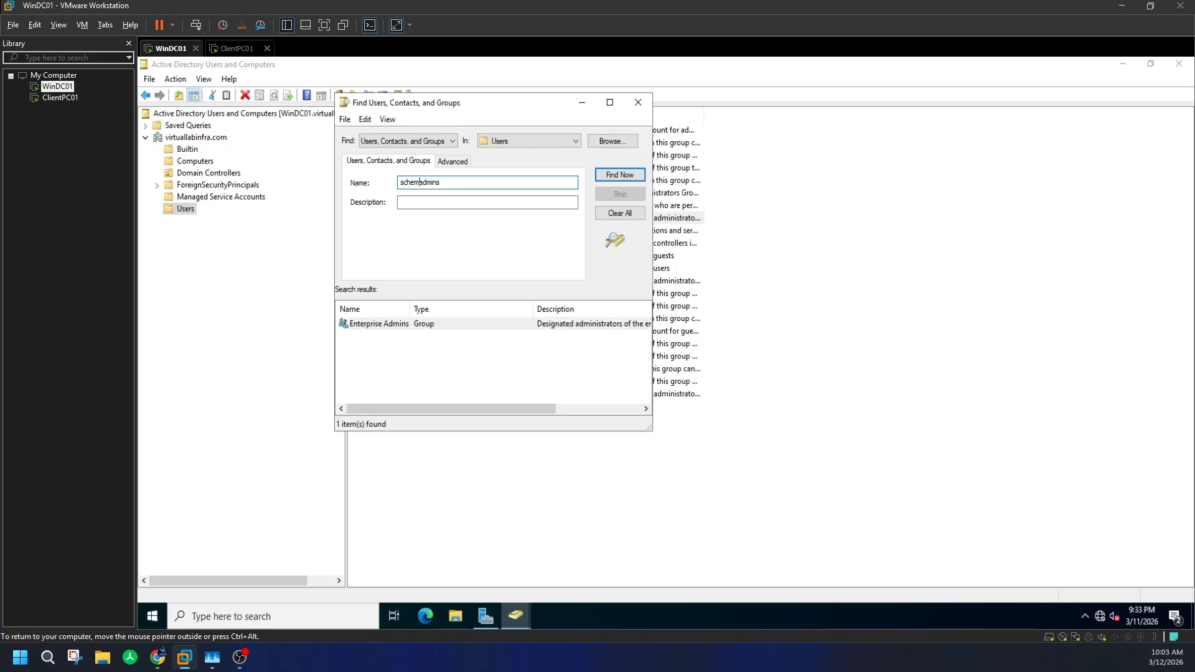
pyautogui.press('Return')
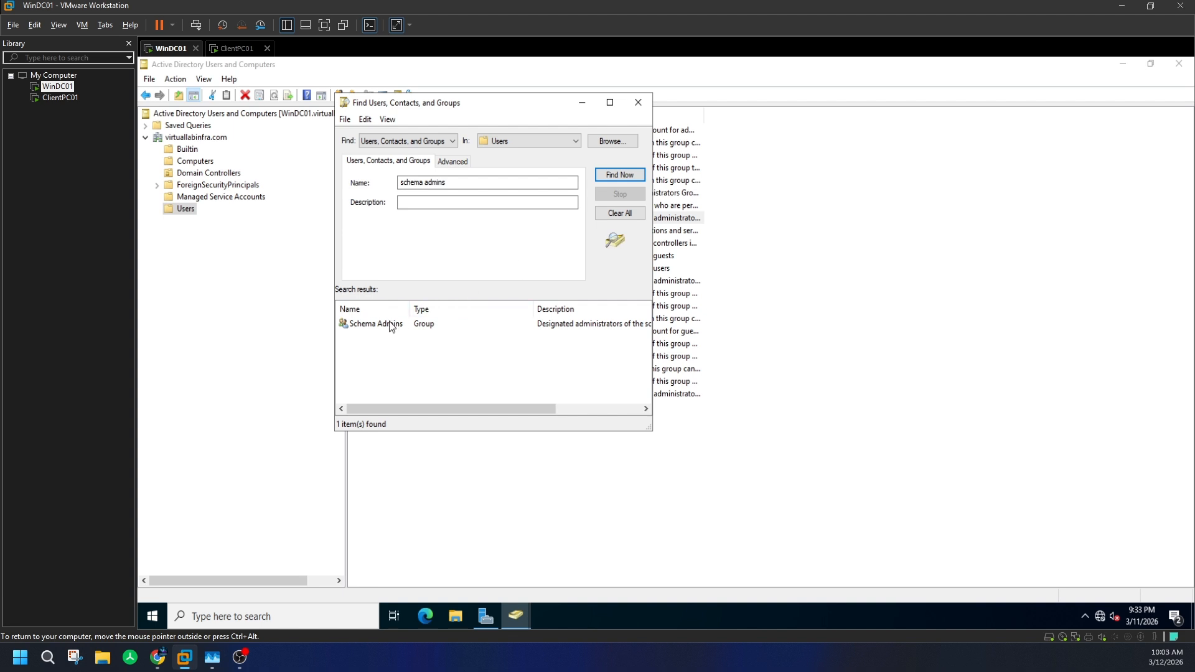
pyautogui.click(431, 319)
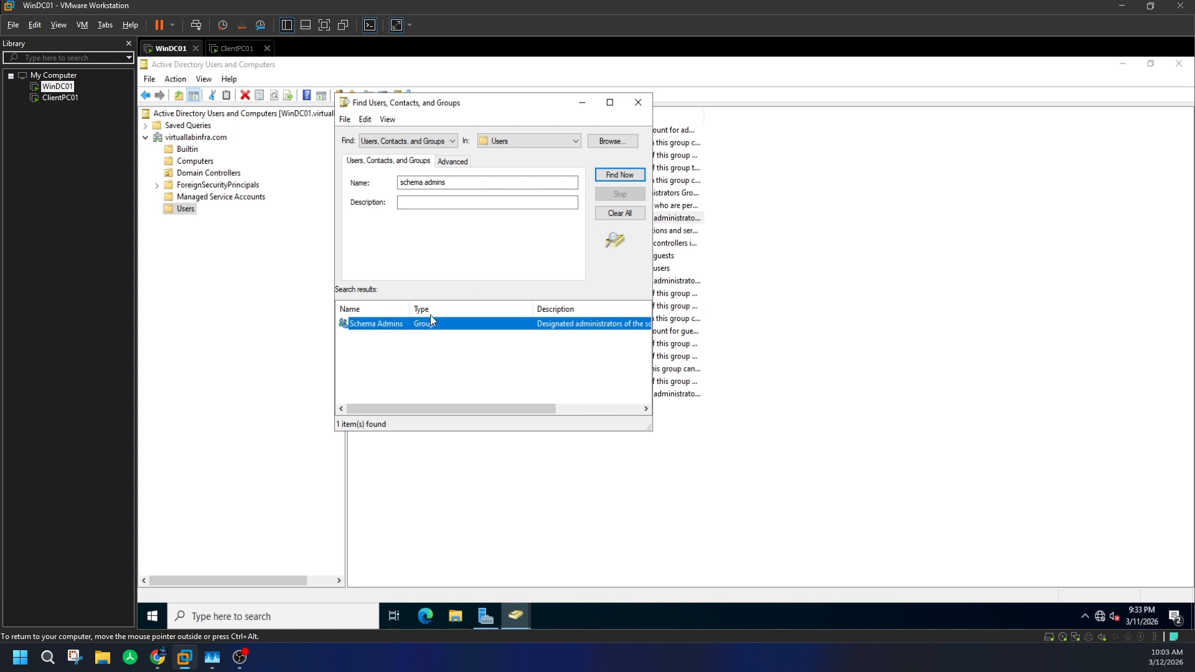
pyautogui.doubleClick(387, 326)
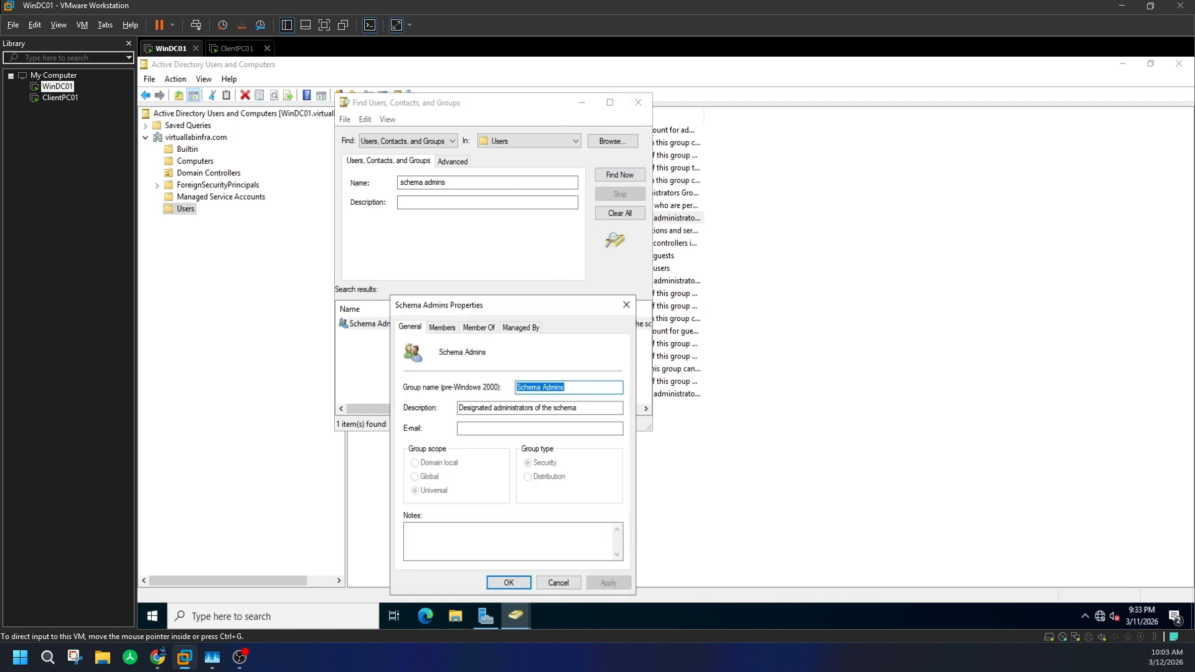
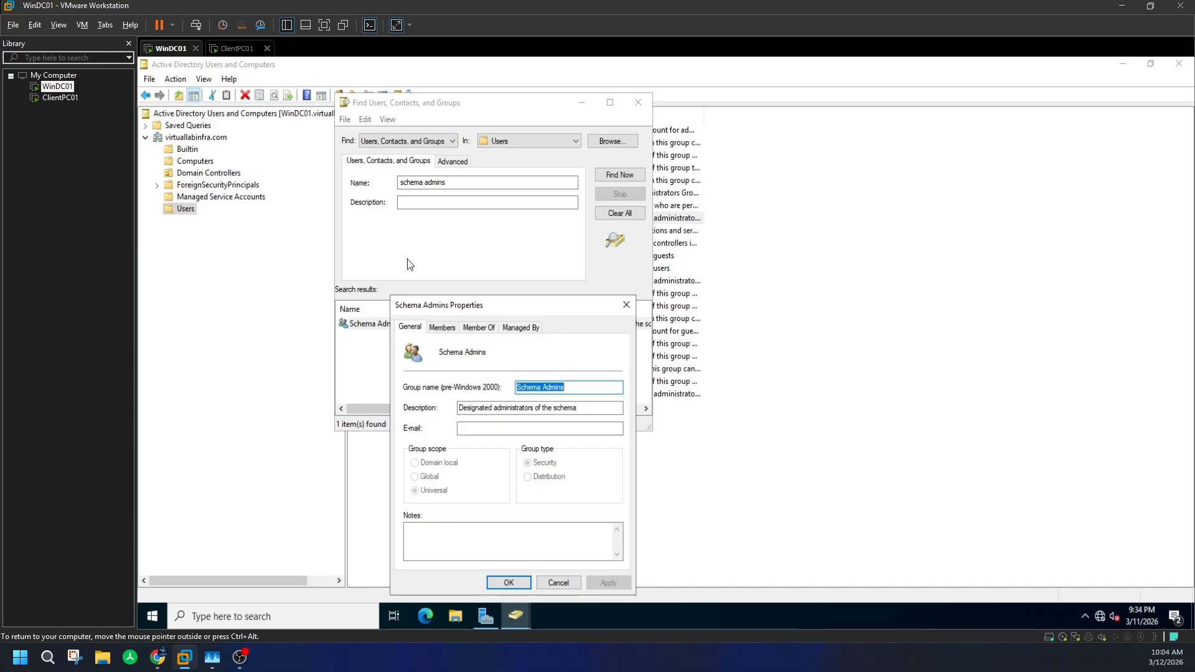
# - Close the Schema Admins properties and search the directory for 'enterprise admins'
pyautogui.hotkey('ctrl', 'alt')
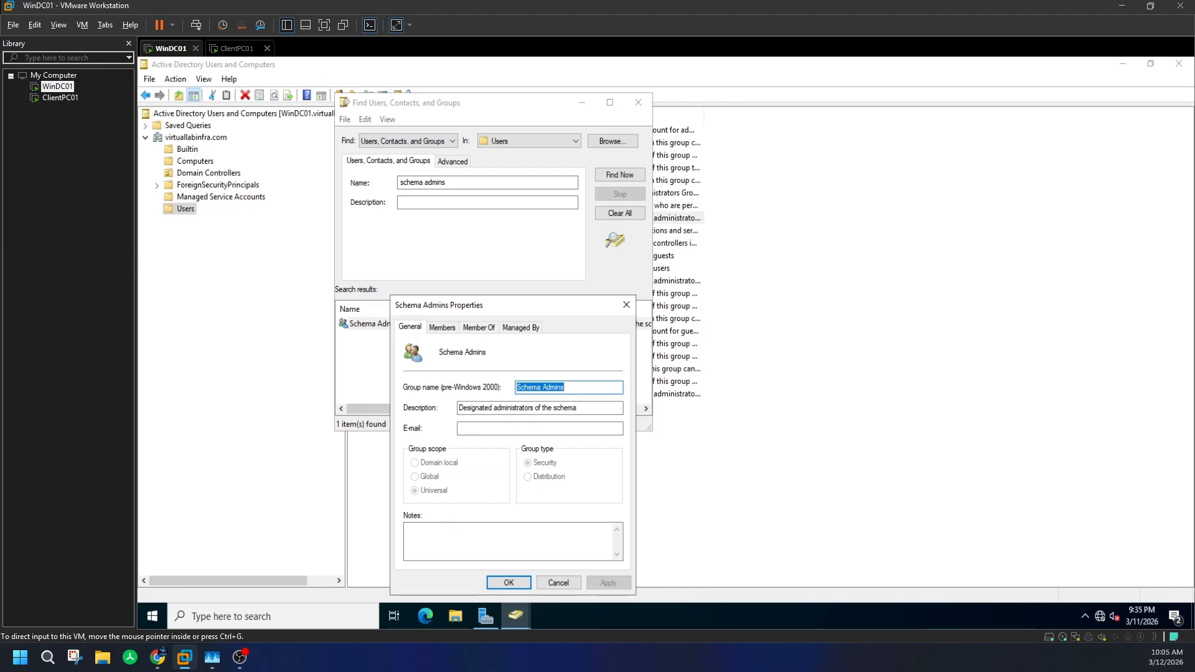
pyautogui.click(626, 305)
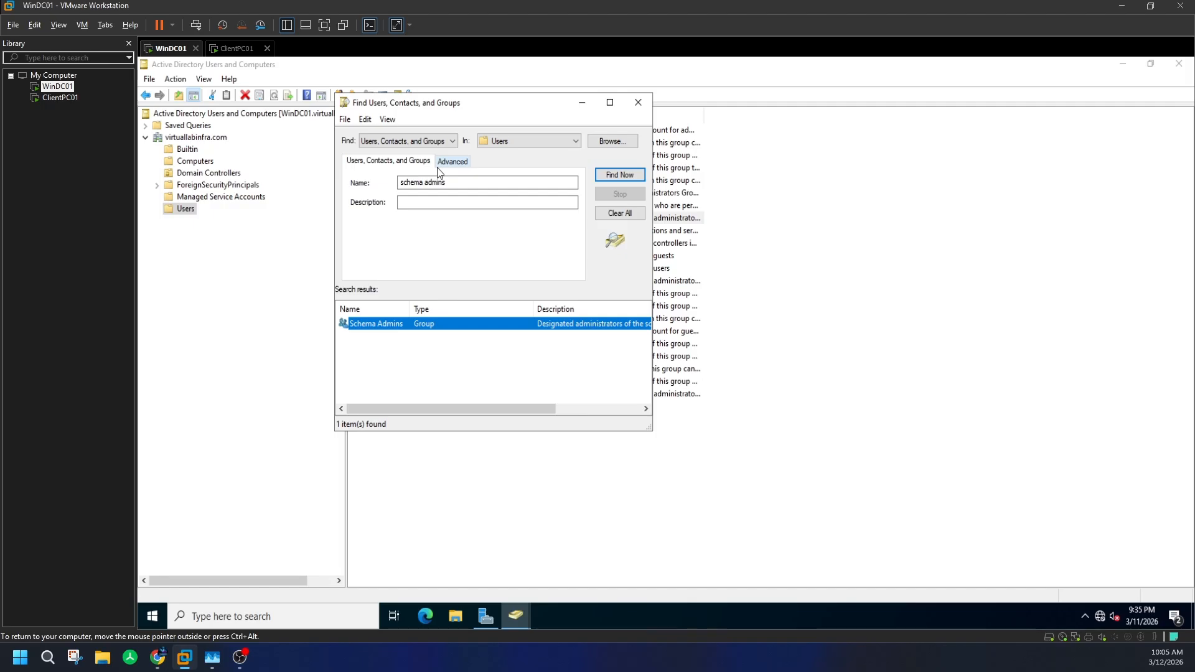
pyautogui.moveTo(459, 182); pyautogui.dragTo(392, 185)
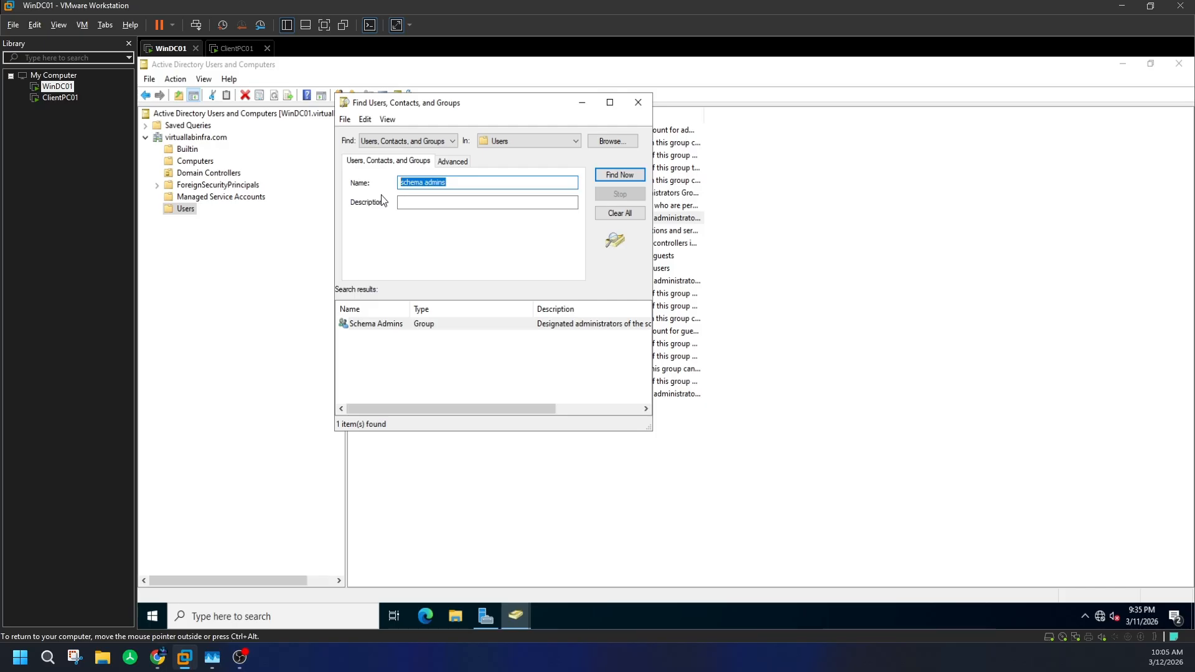
pyautogui.write('enterprise admins')
pyautogui.press('Return')
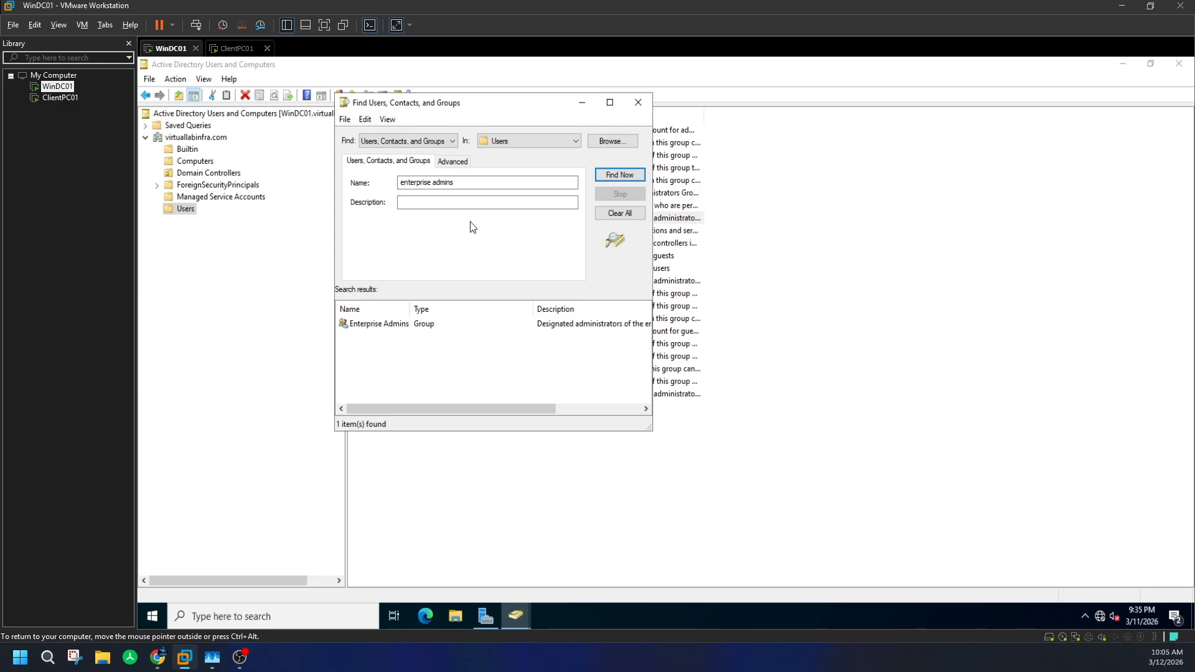
# - Change the search back to 'schema admins', check the group's members, then close its properties
pyautogui.doubleClick(427, 182)
pyautogui.write('schema')
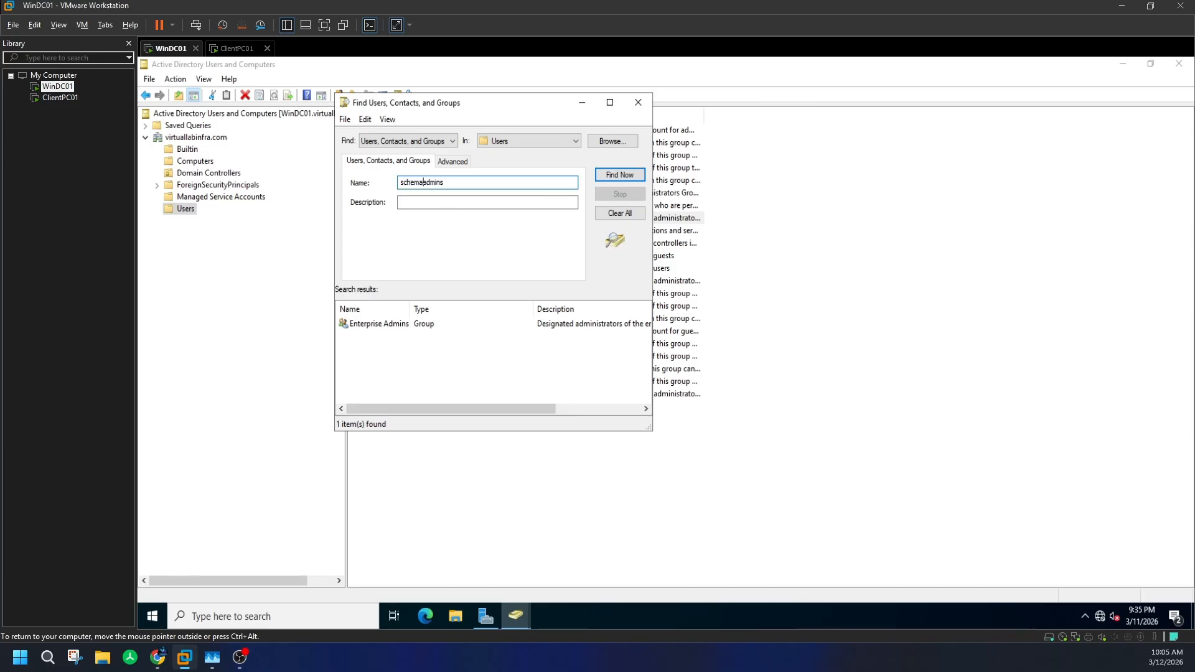
pyautogui.press('Return')
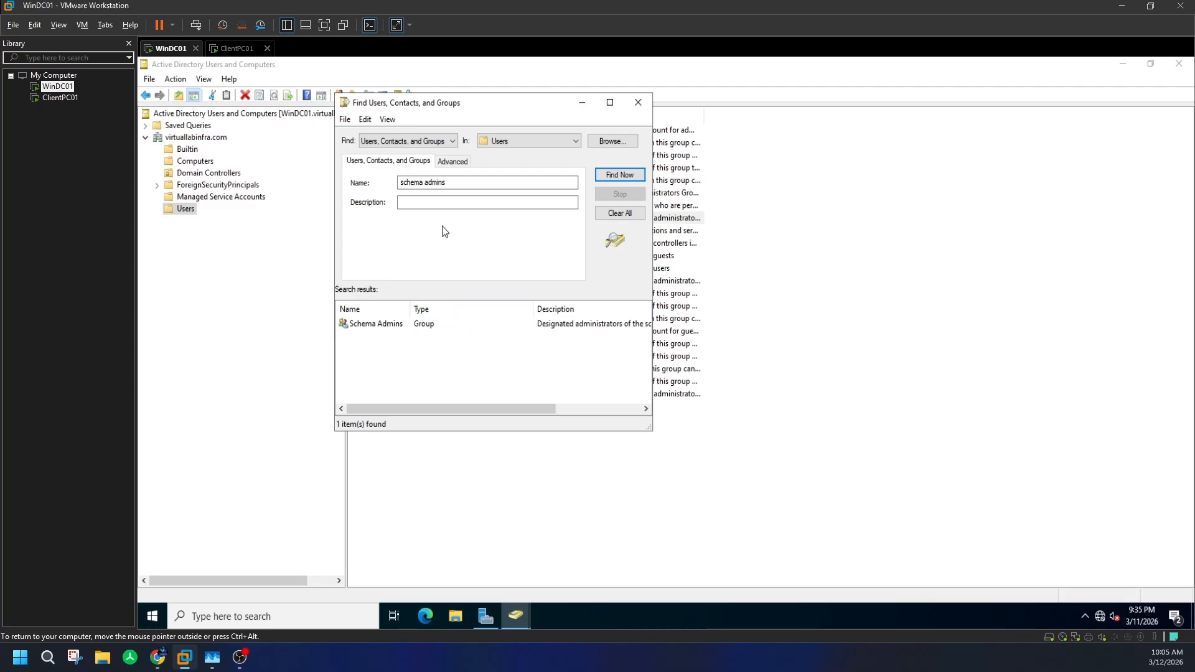
pyautogui.doubleClick(384, 323)
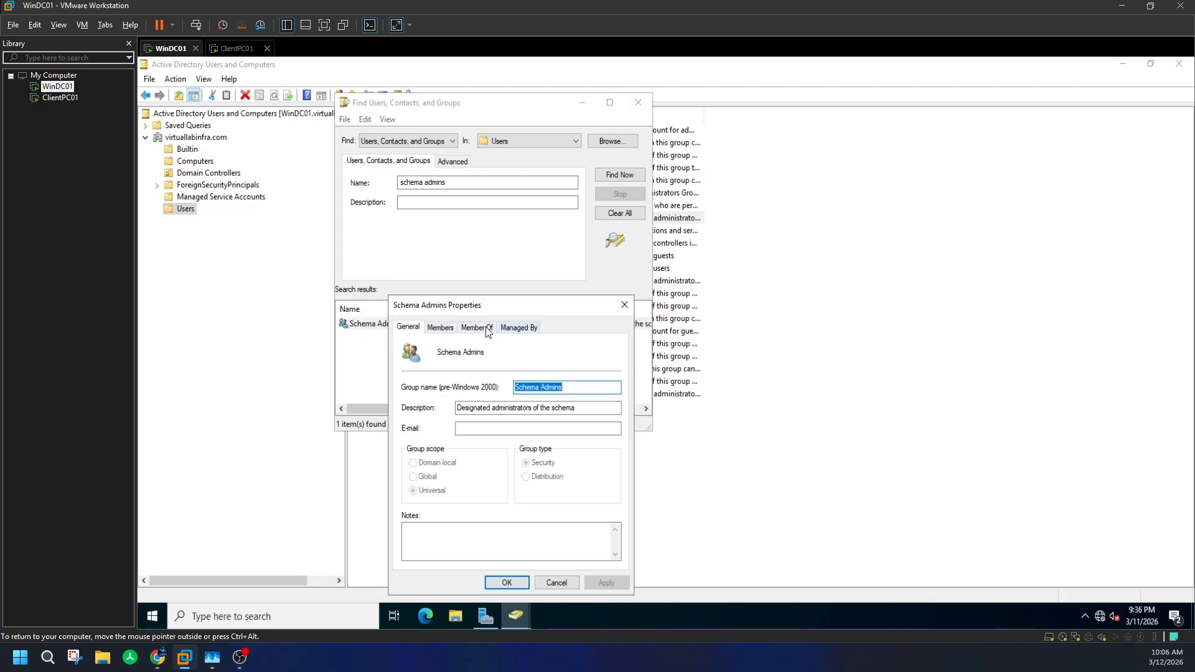
pyautogui.click(440, 326)
pyautogui.click(624, 305)
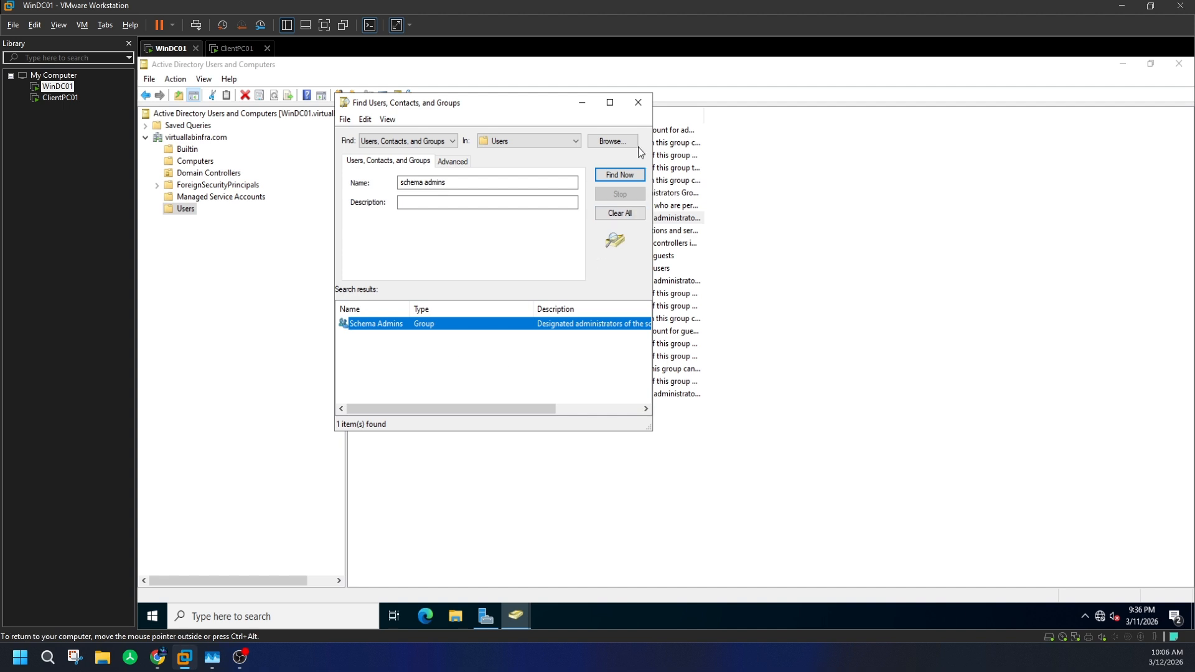
# - Close the search and browse the Computers and Domain Controllers containers, ending on Users
pyautogui.click(638, 102)
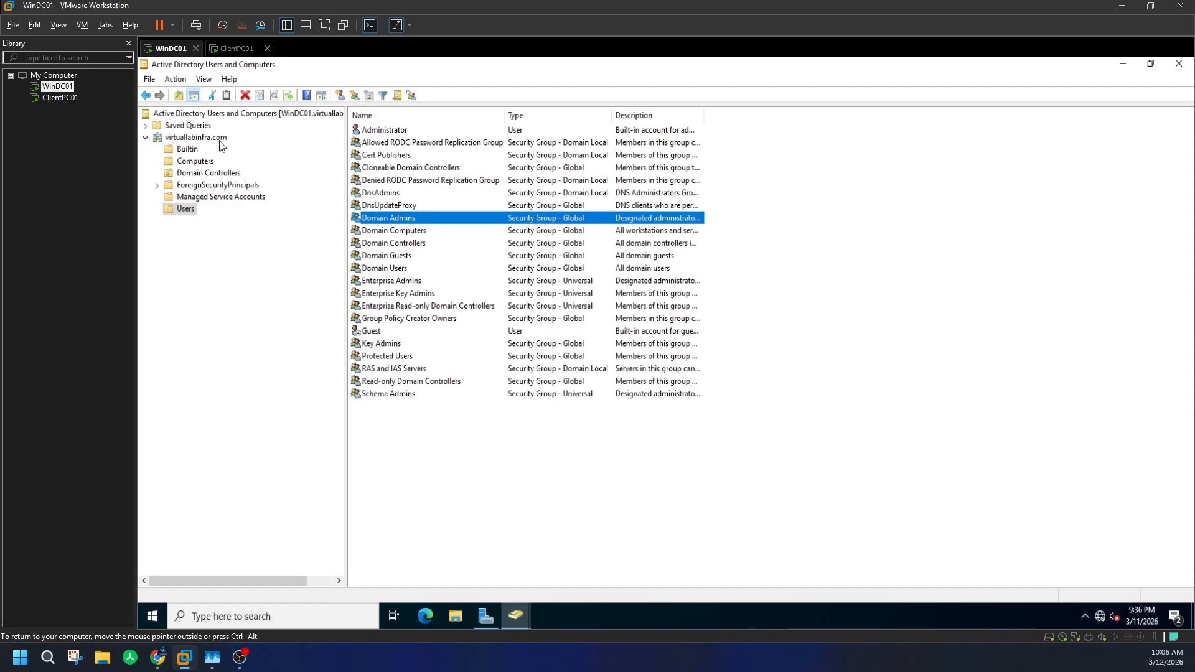
pyautogui.click(200, 162)
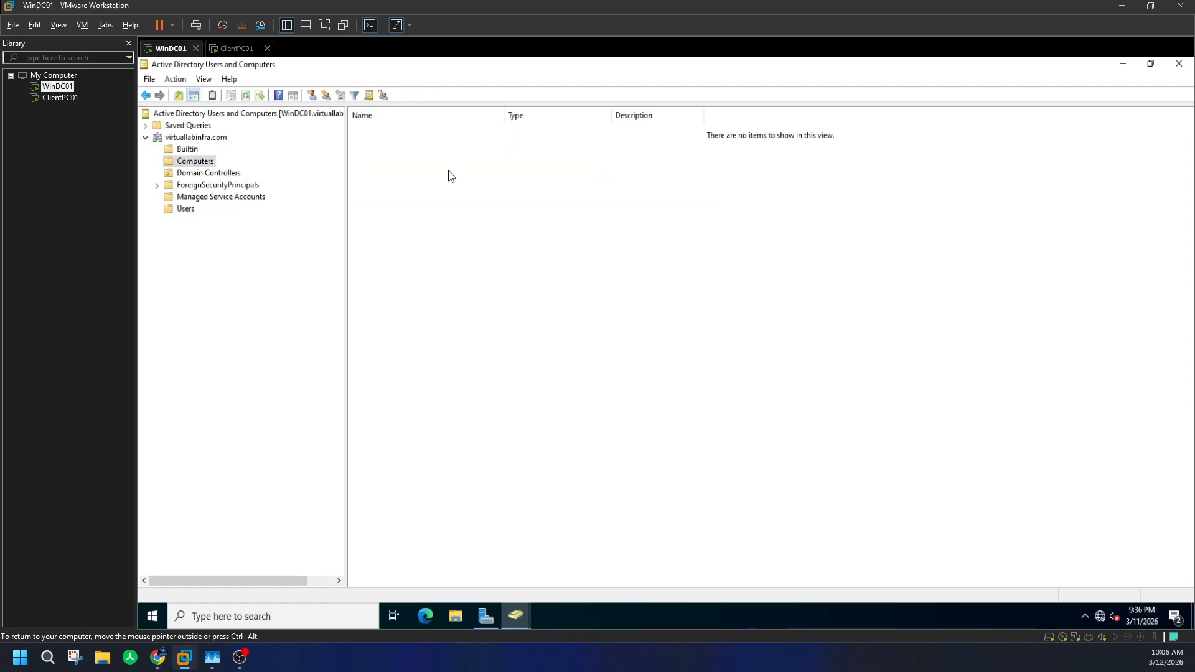
pyautogui.click(215, 174)
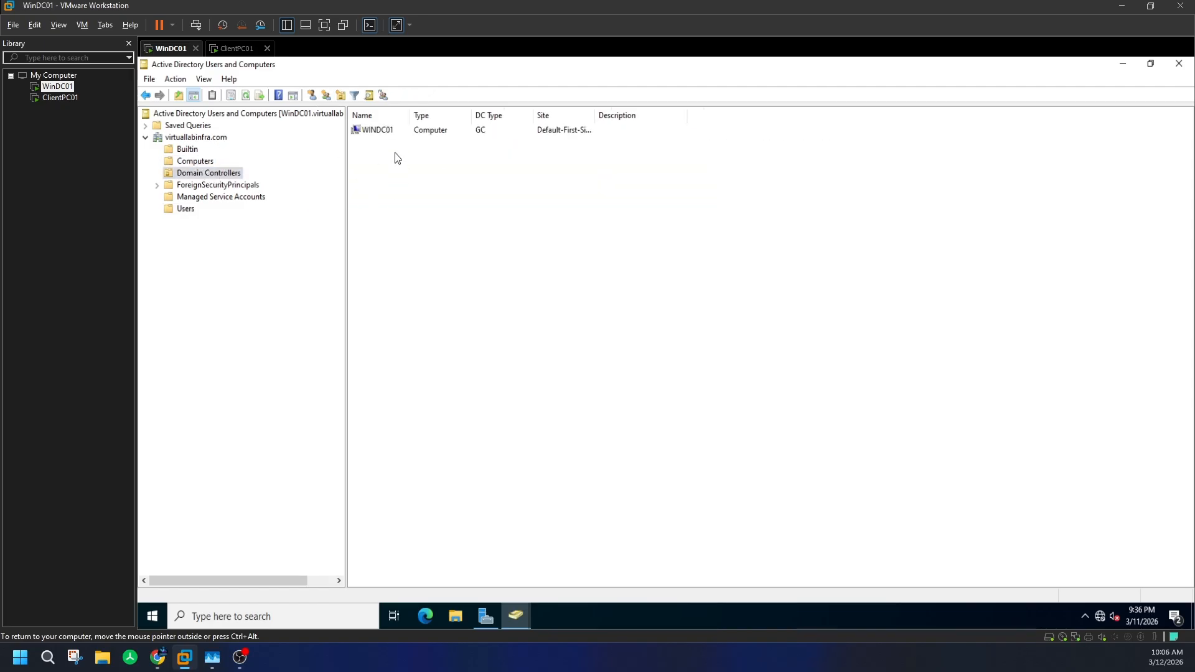
pyautogui.click(202, 164)
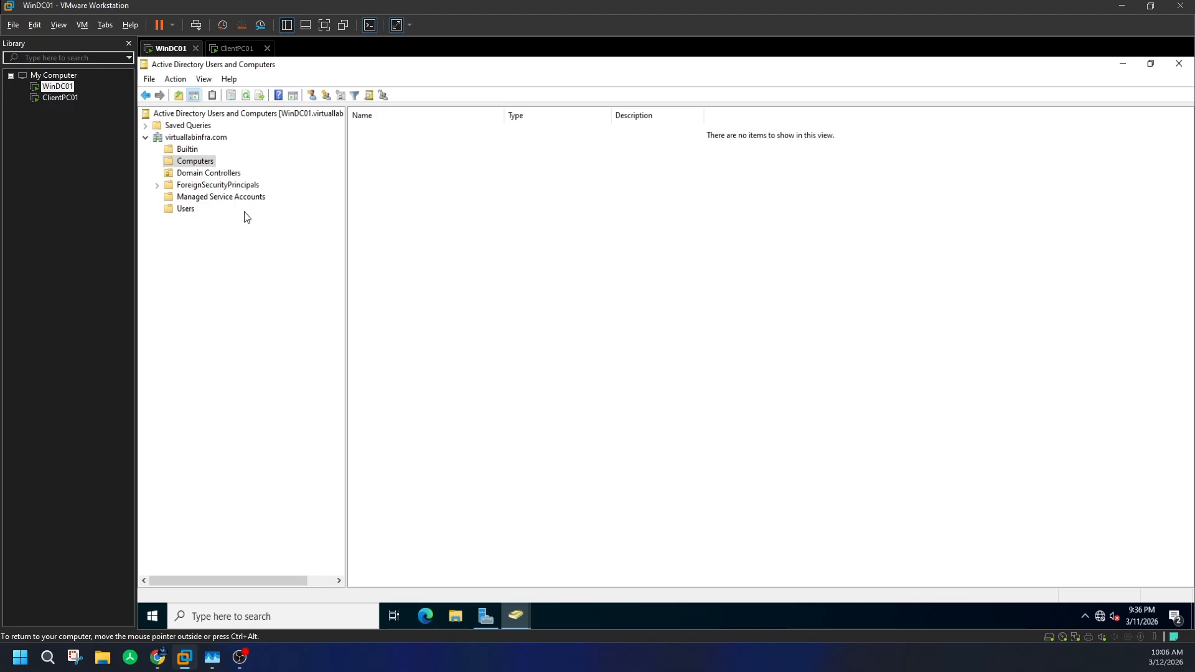
pyautogui.click(178, 209)
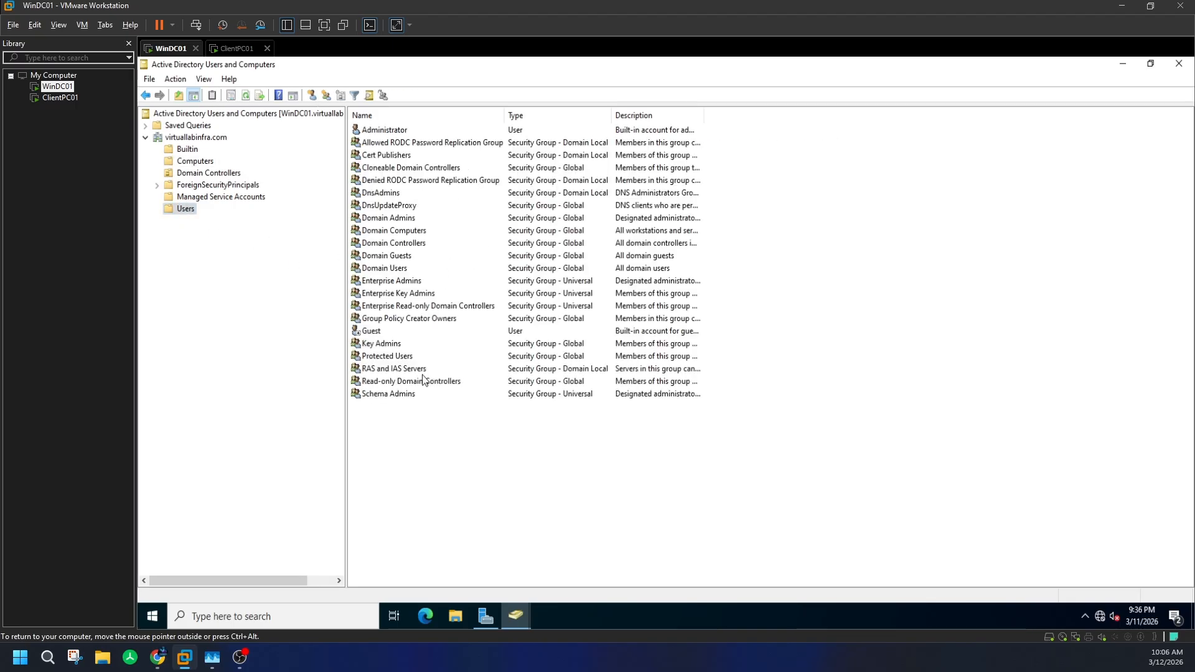
# - Reopen and close the Schema Admins properties from the Users list
pyautogui.doubleClick(389, 393)
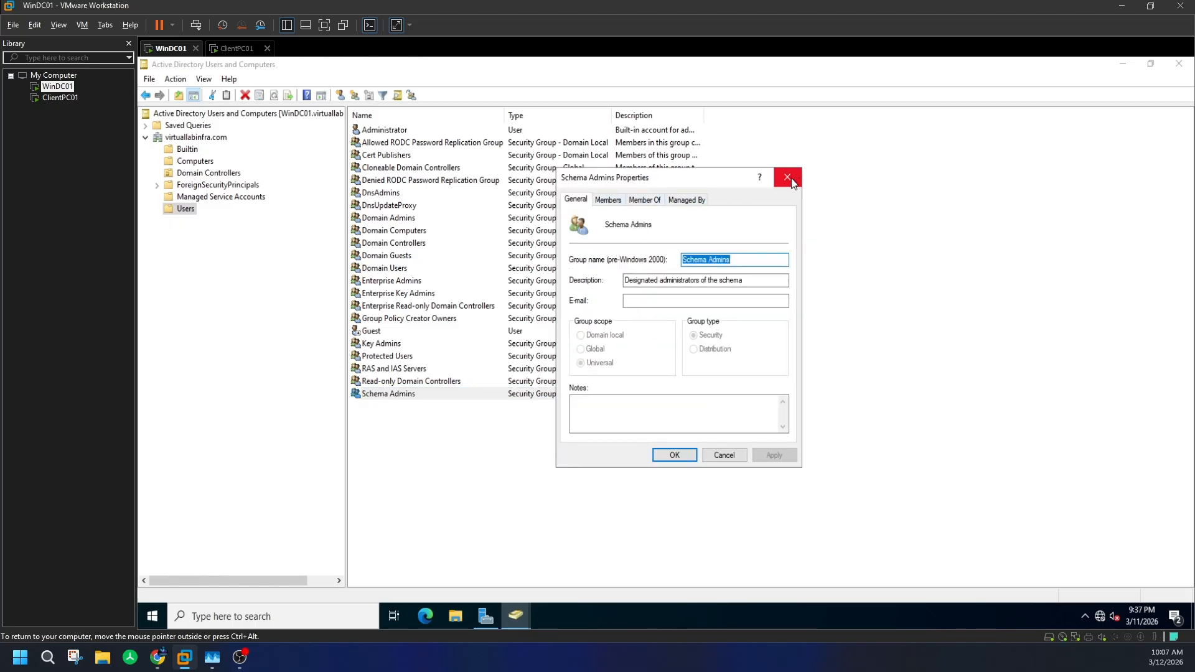
pyautogui.click(787, 178)
pyautogui.click(202, 76)
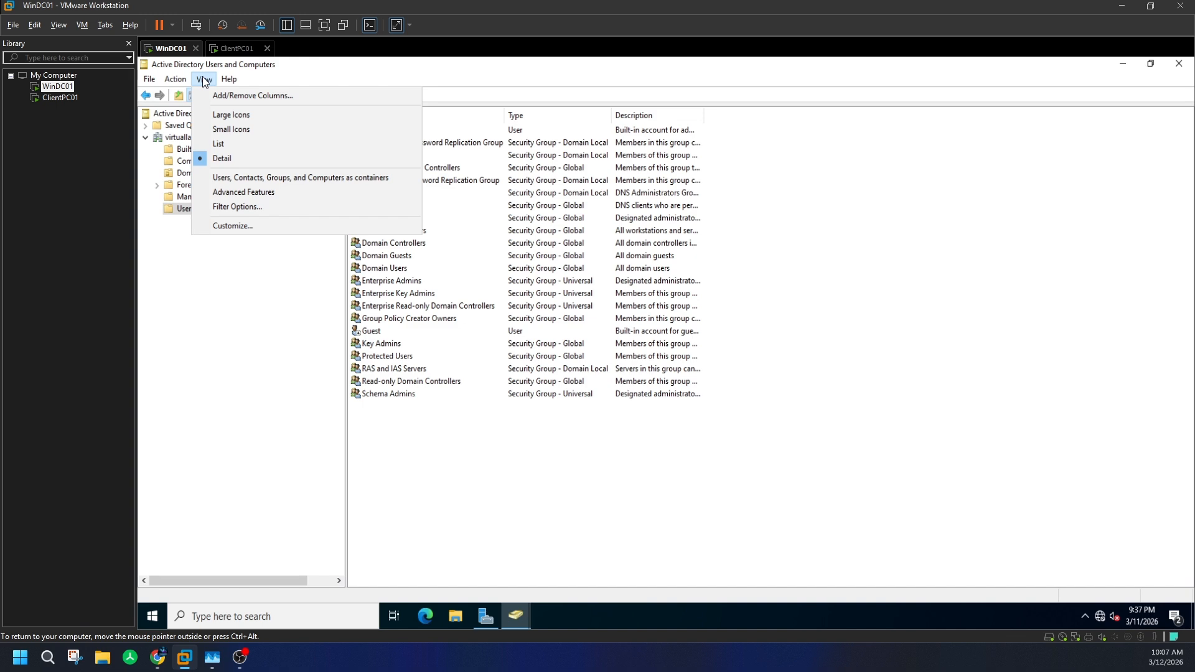
# - Enable Advanced Features, then inspect Schema Admins' Attribute Editor and Object tabs
pyautogui.click(276, 192)
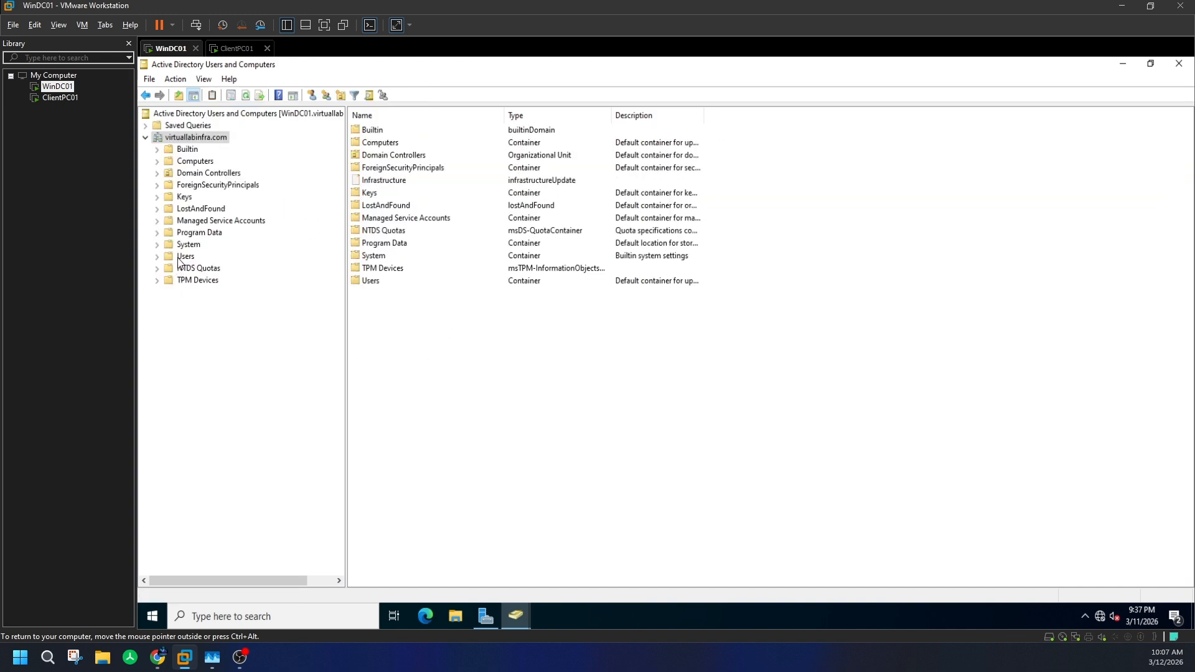
pyautogui.click(182, 257)
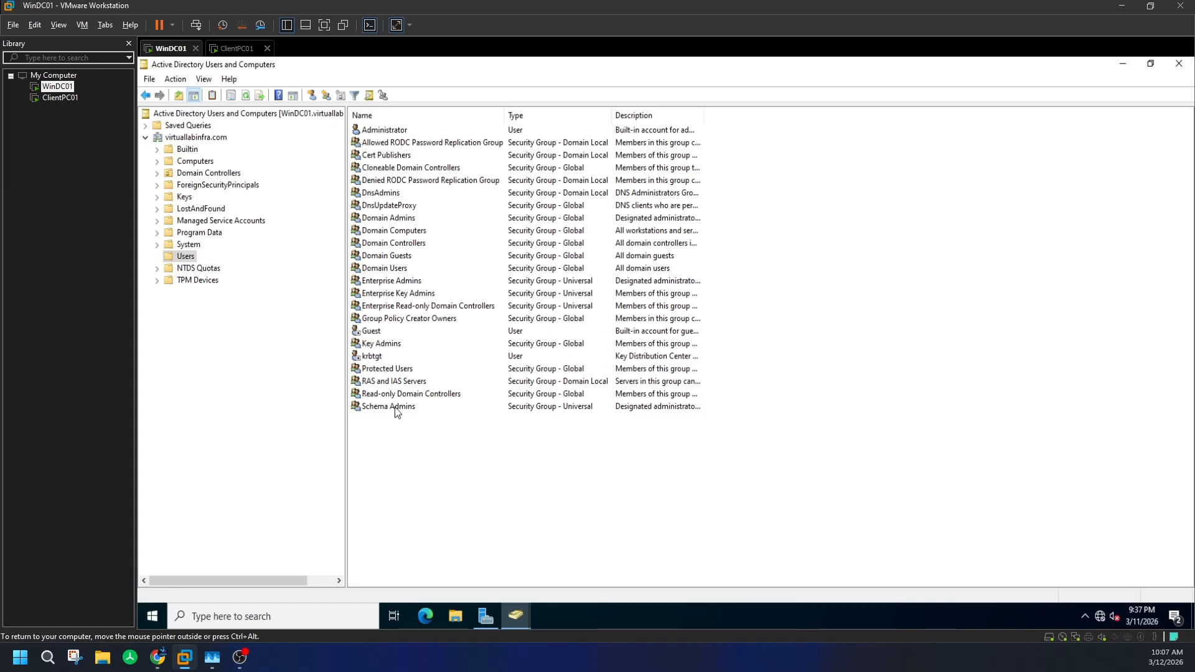
pyautogui.doubleClick(395, 407)
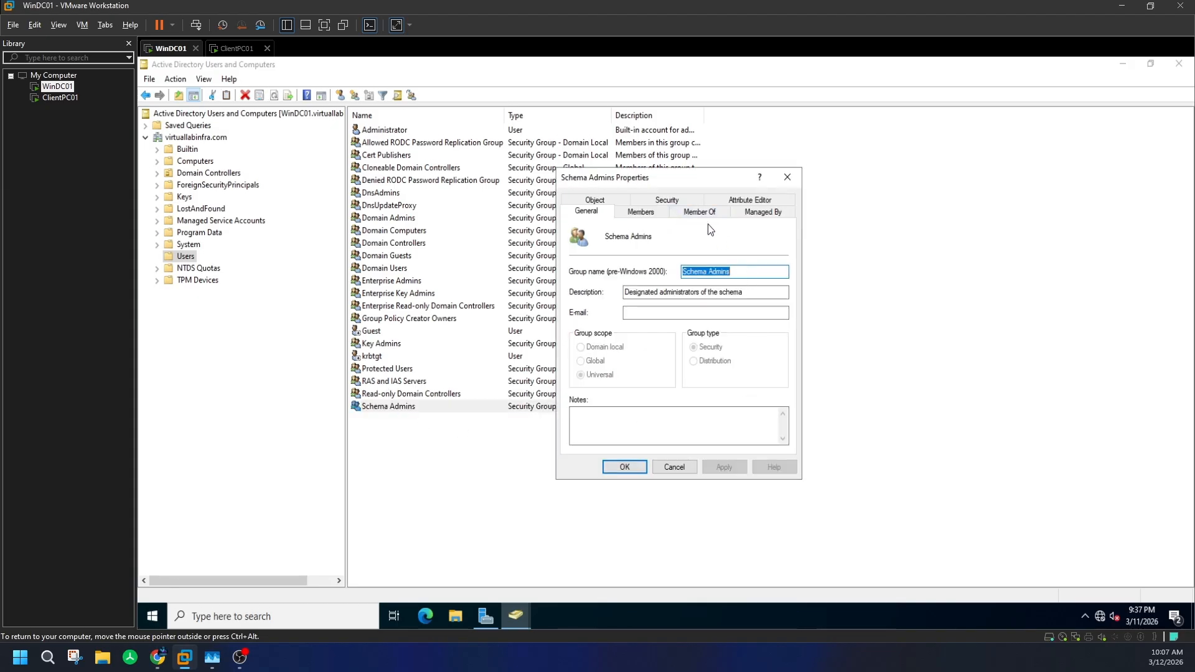
pyautogui.click(714, 201)
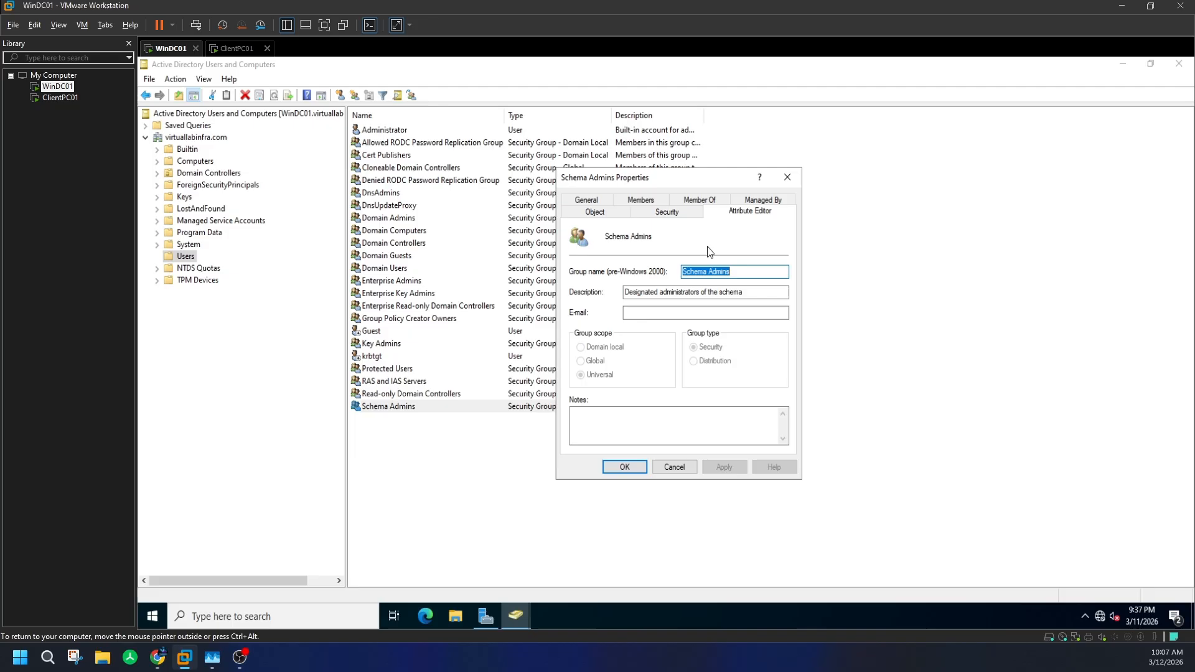
pyautogui.click(596, 212)
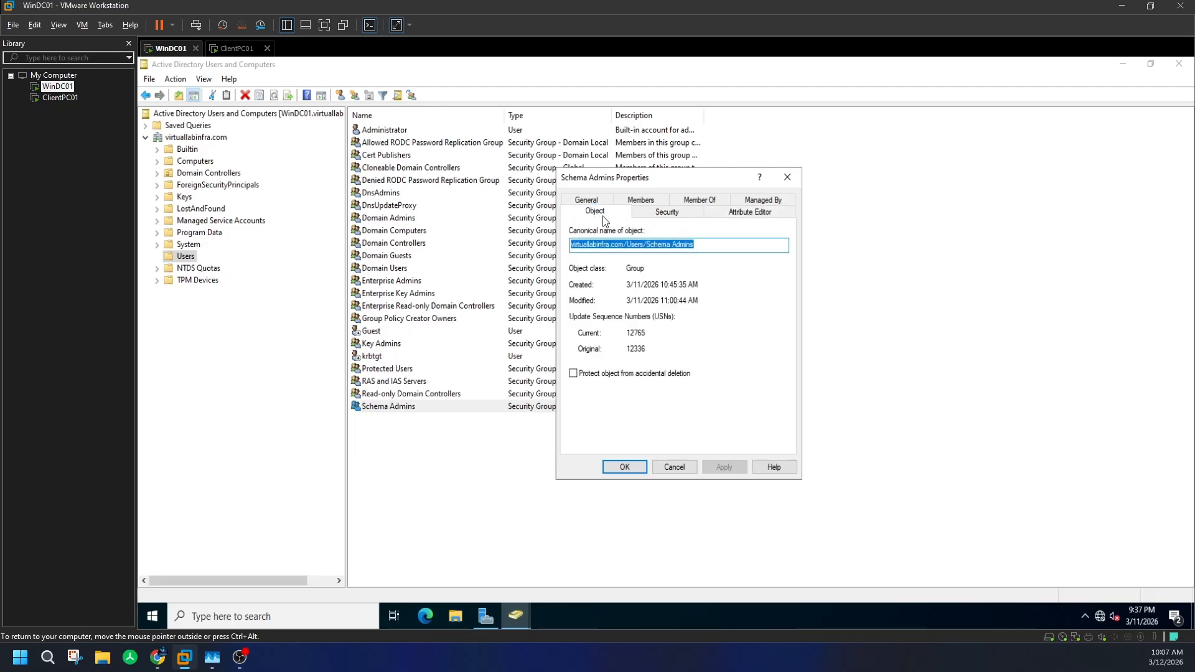
pyautogui.press('Tab')
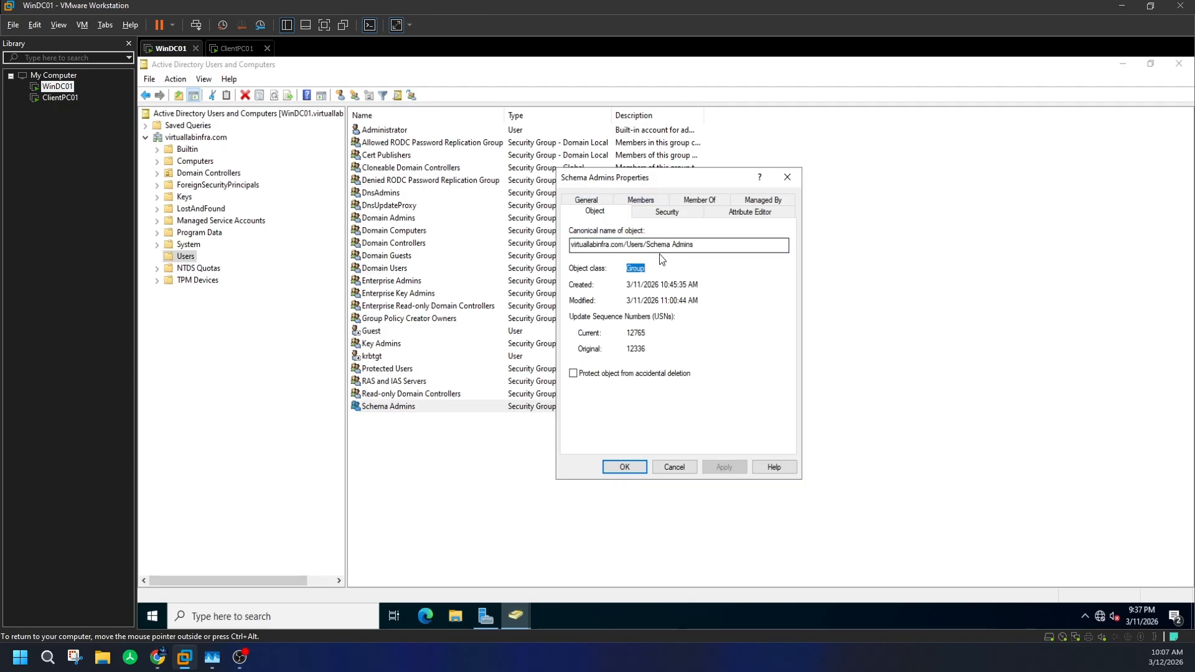
pyautogui.click(788, 178)
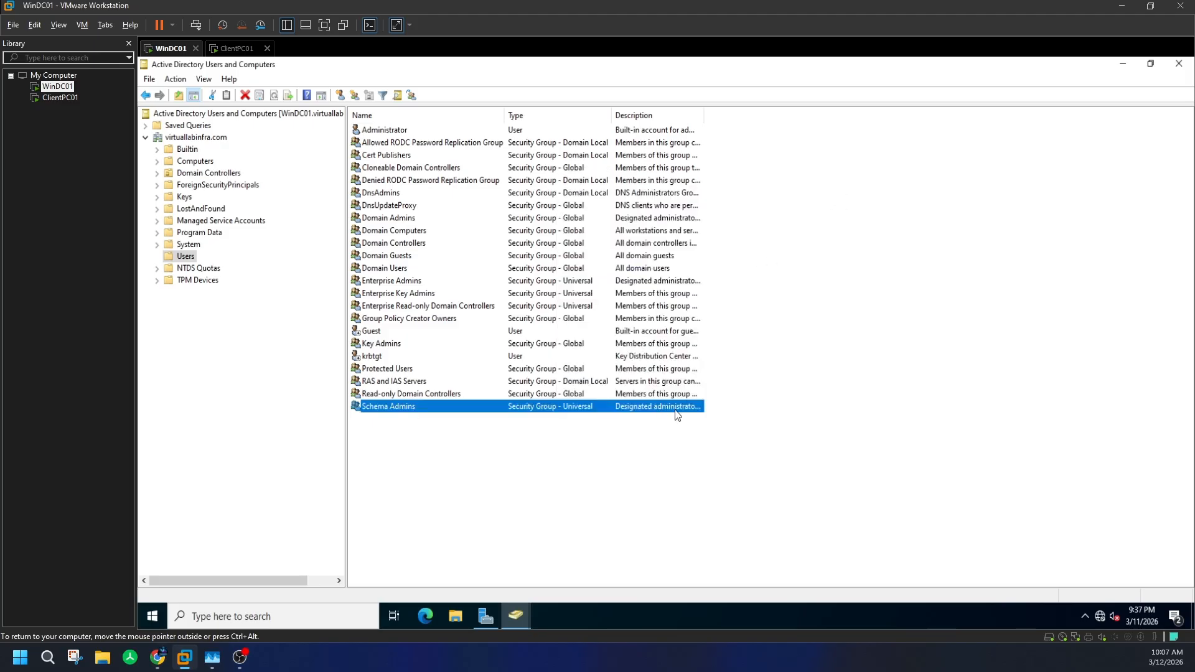
pyautogui.click(396, 96)
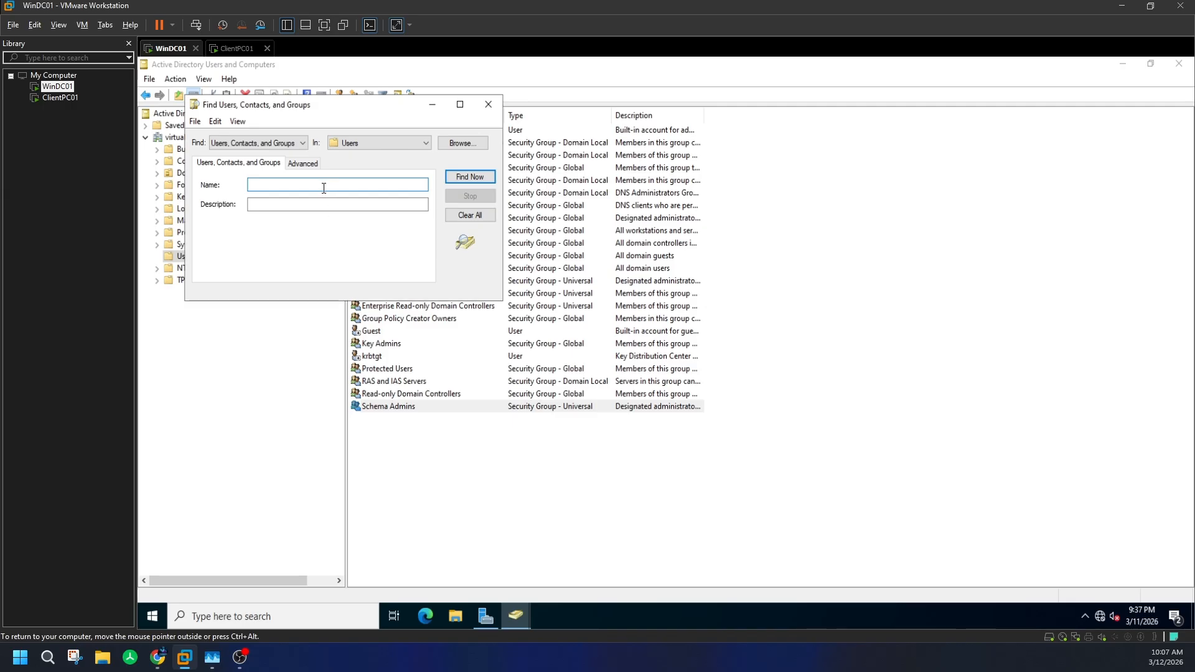
pyautogui.write('domain admins')
pyautogui.press('Return')
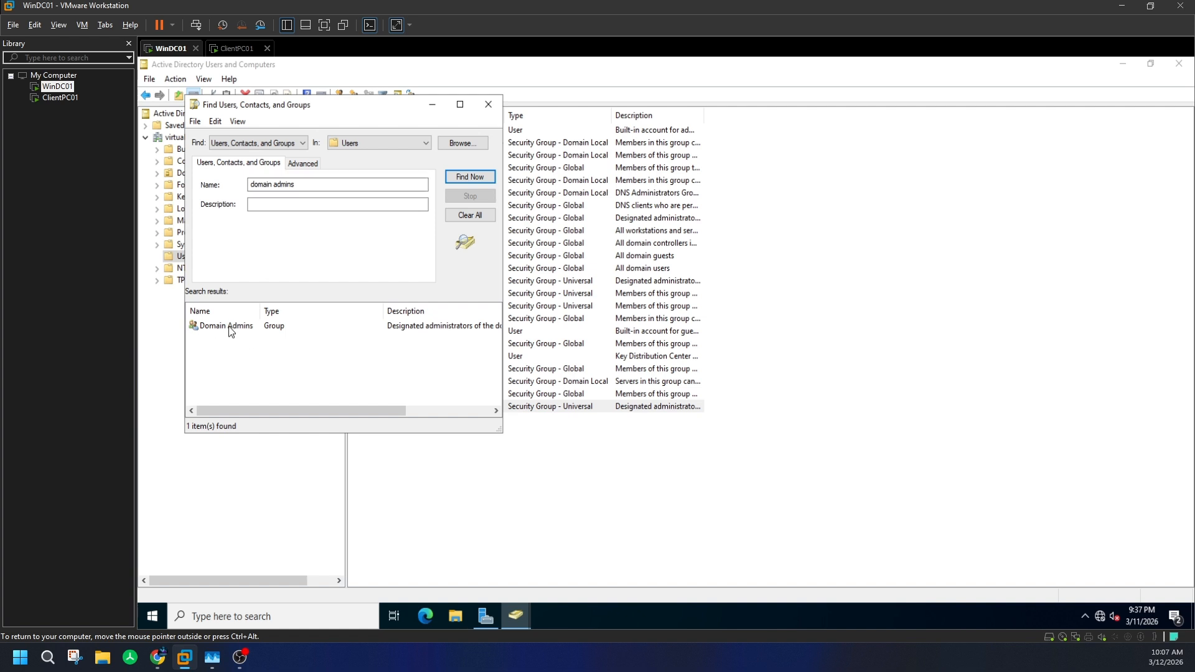
pyautogui.click(229, 326)
pyautogui.doubleClick(230, 326)
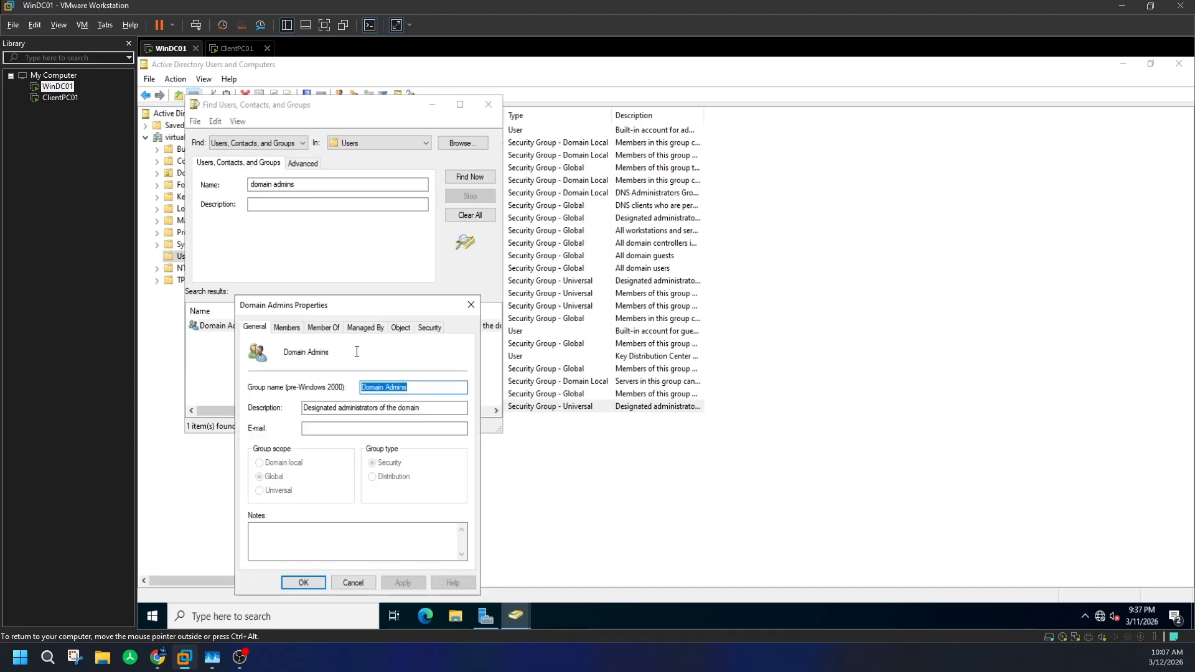
pyautogui.click(404, 328)
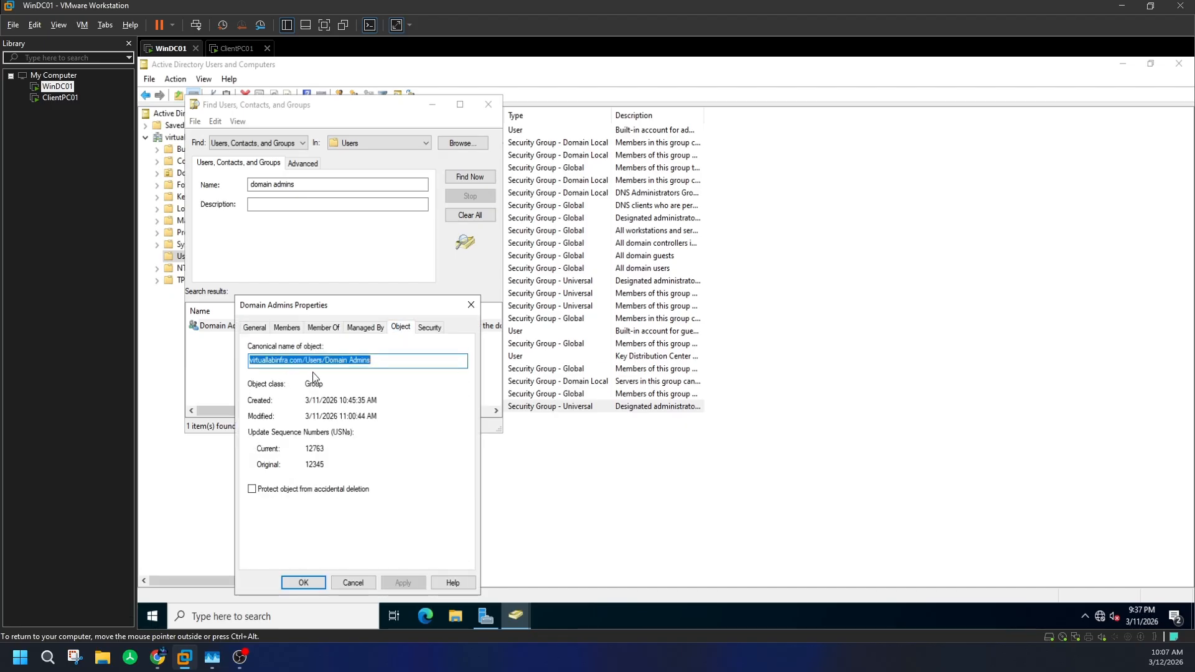
pyautogui.click(260, 327)
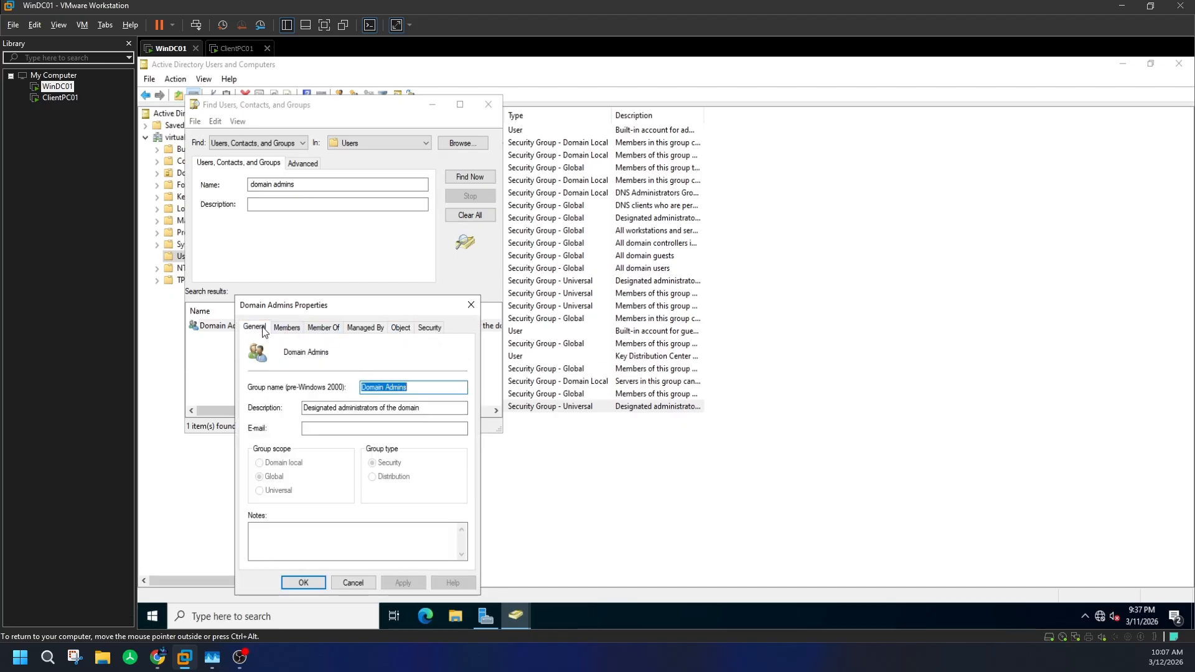
pyautogui.click(472, 304)
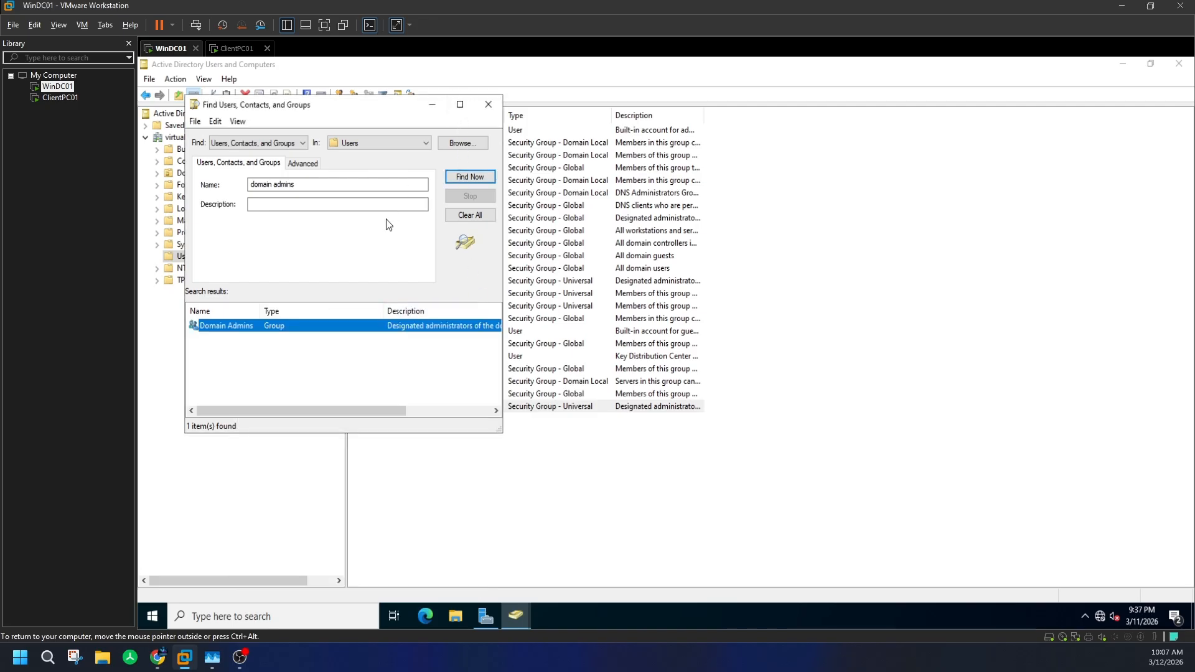
pyautogui.click(488, 104)
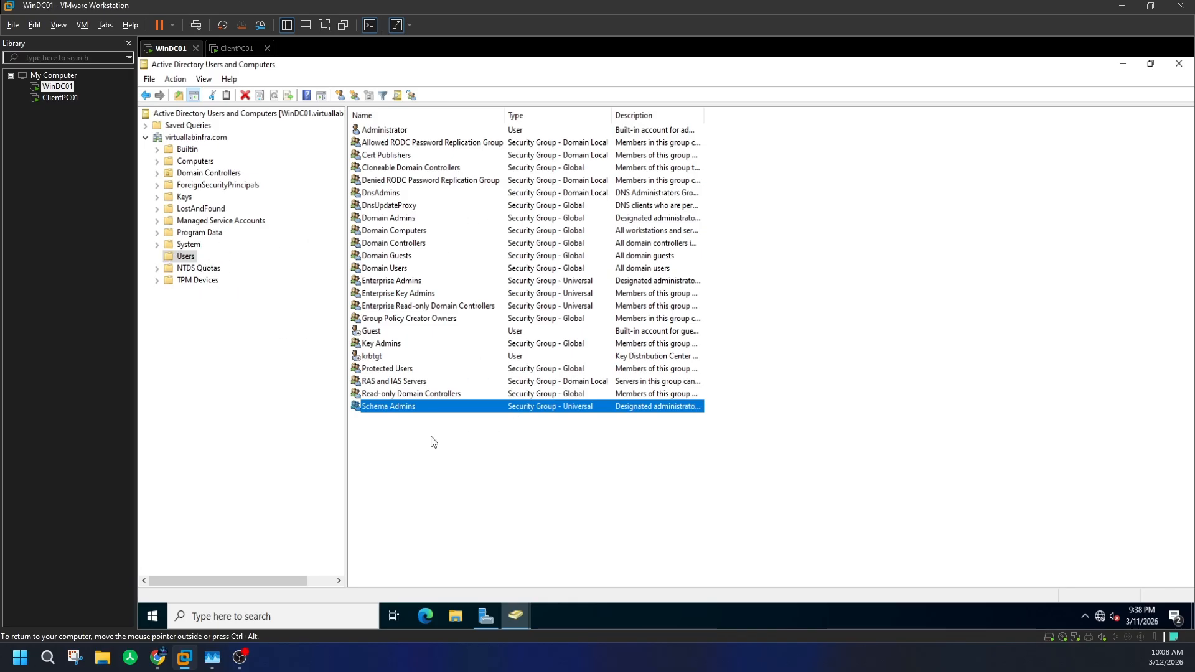
# - Open Schema Admins' Attribute Editor and scroll through its attribute list
pyautogui.rightClick(449, 407)
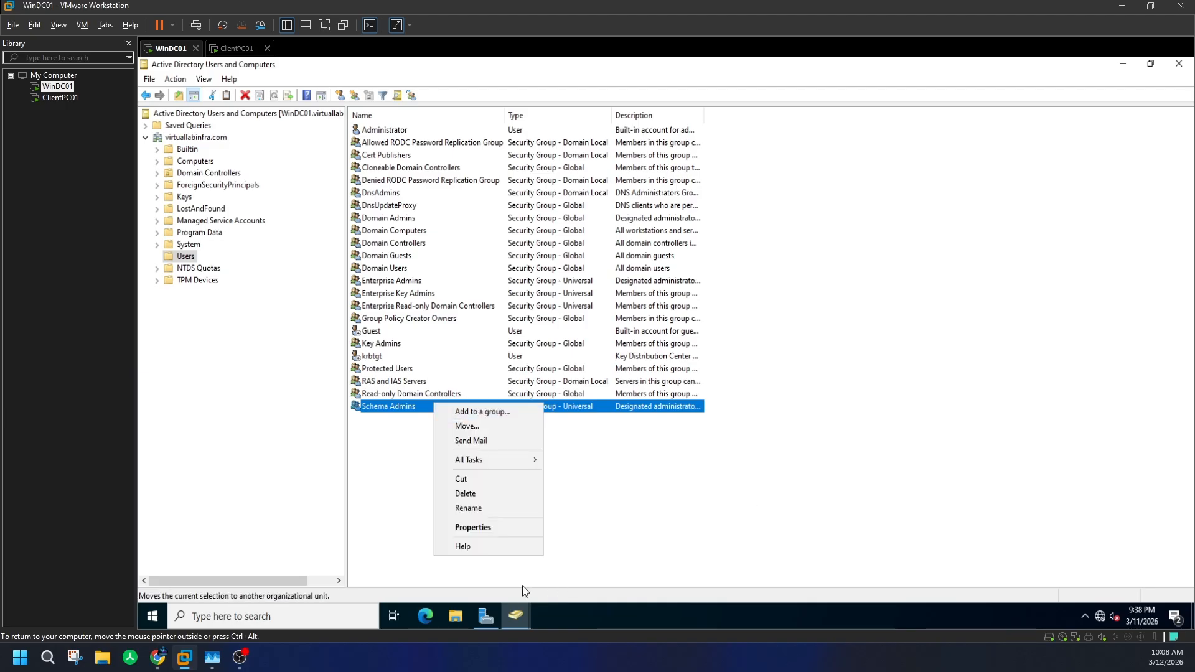
pyautogui.click(476, 525)
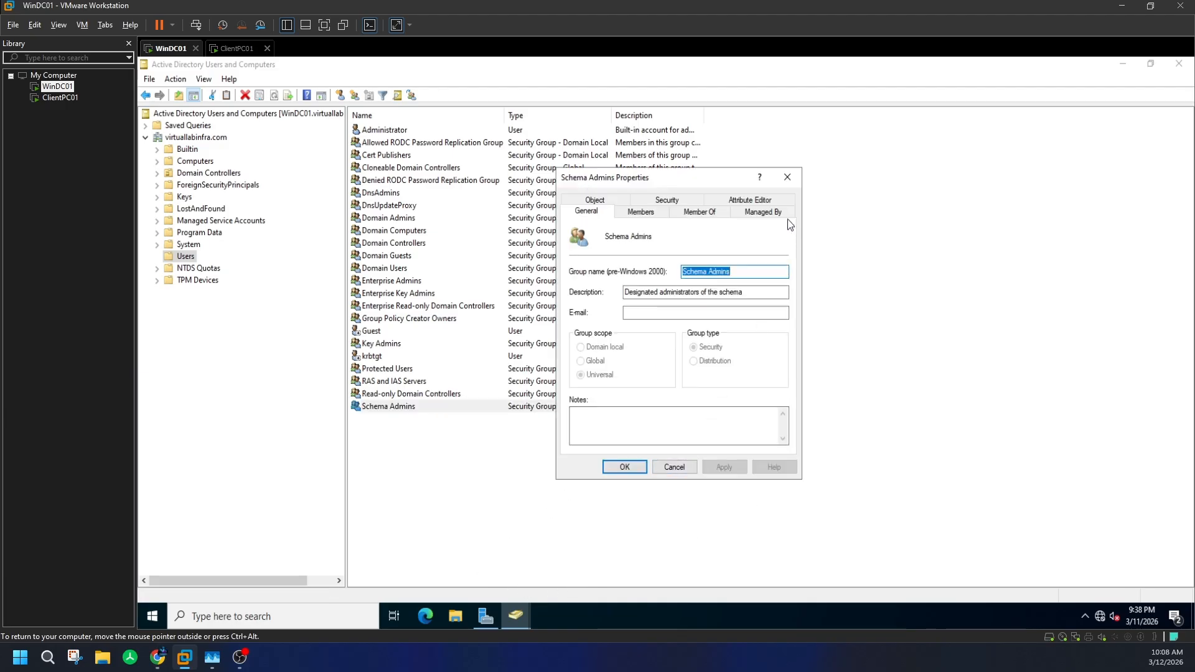
pyautogui.click(767, 199)
pyautogui.scroll(-2, 694, 365)
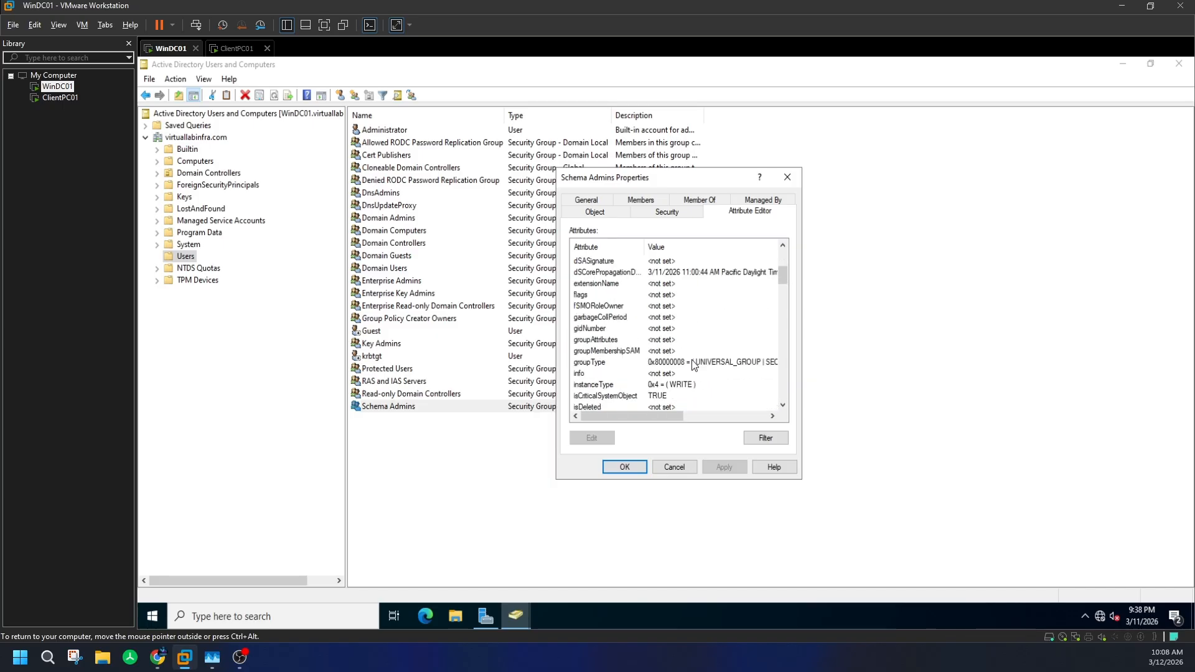
pyautogui.scroll(-3, 693, 365)
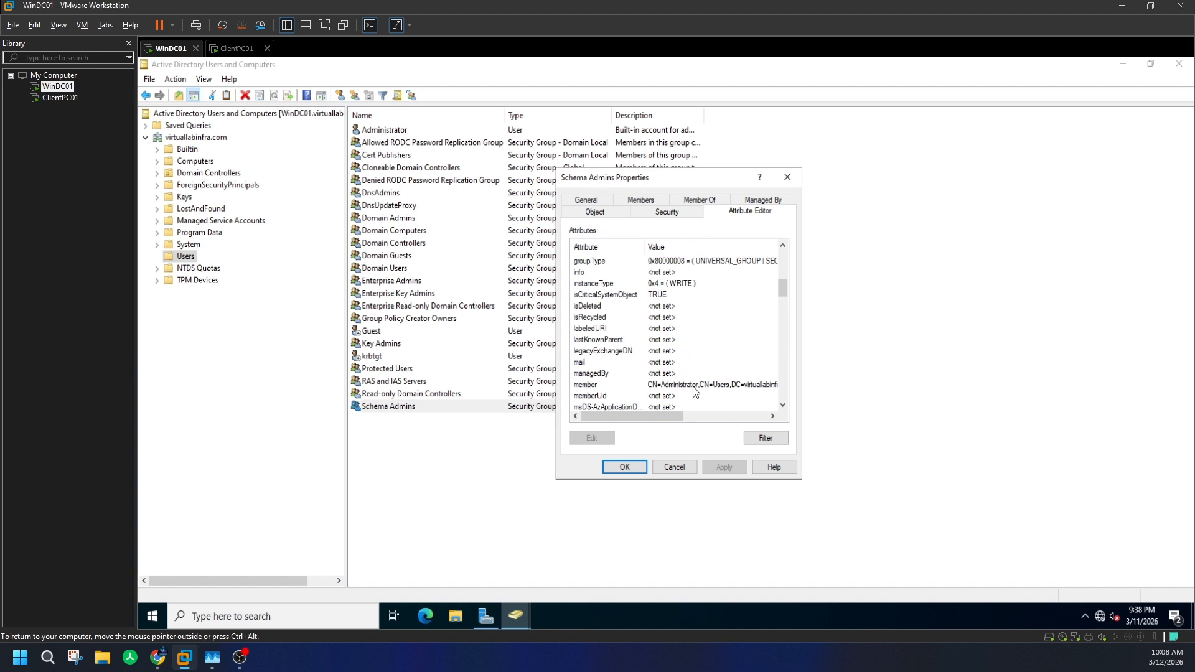
pyautogui.scroll(-10, 692, 387)
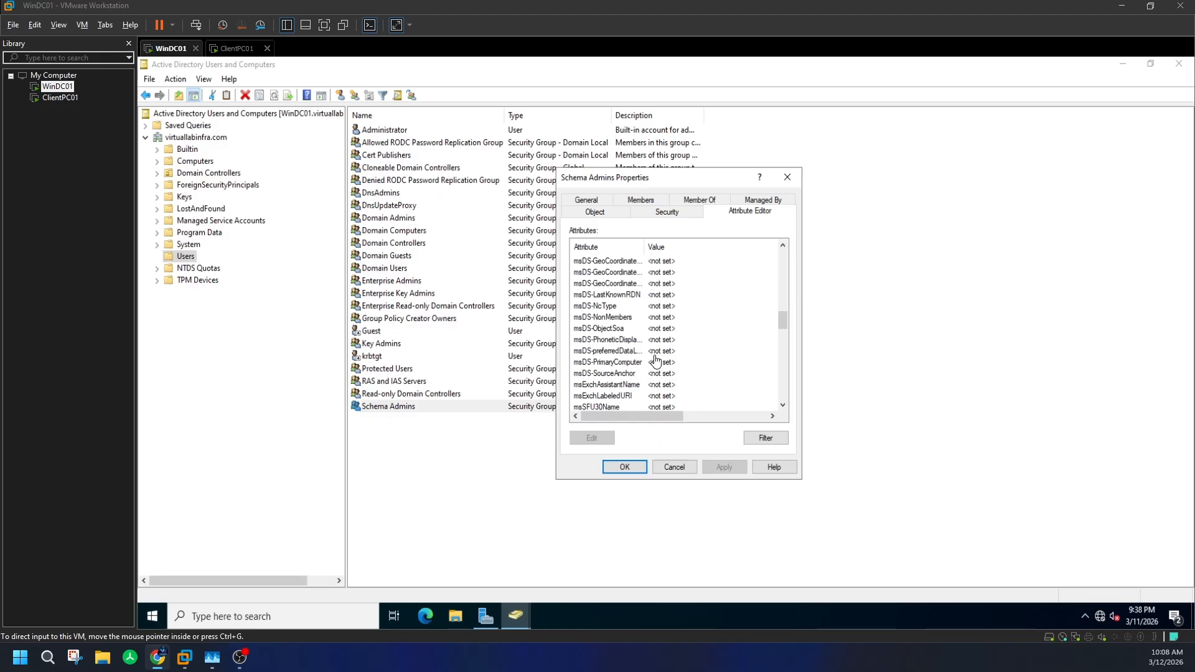
# - Step through attributes such as msDS-LastKnownRDN, objectSid, proxyAddresses, userPassword and lastKnownParent
pyautogui.click(579, 293)
pyautogui.click(596, 272)
pyautogui.click(599, 295)
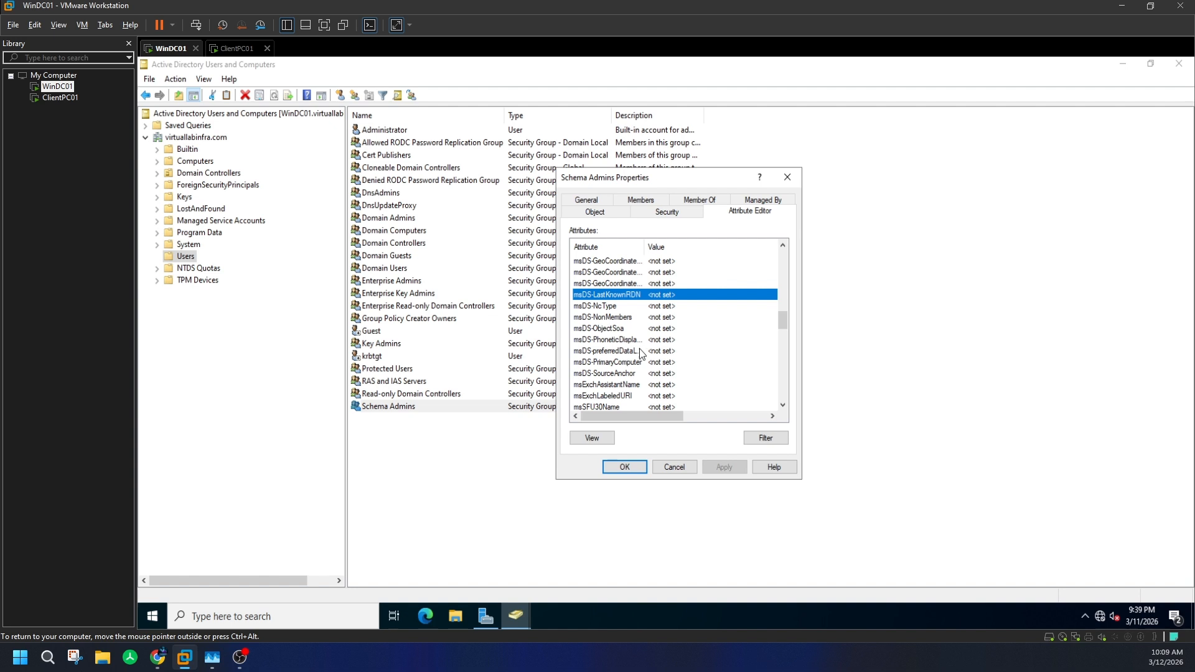
pyautogui.press('Down')
pyautogui.press('Down')
pyautogui.press('Down')
pyautogui.press('Down')
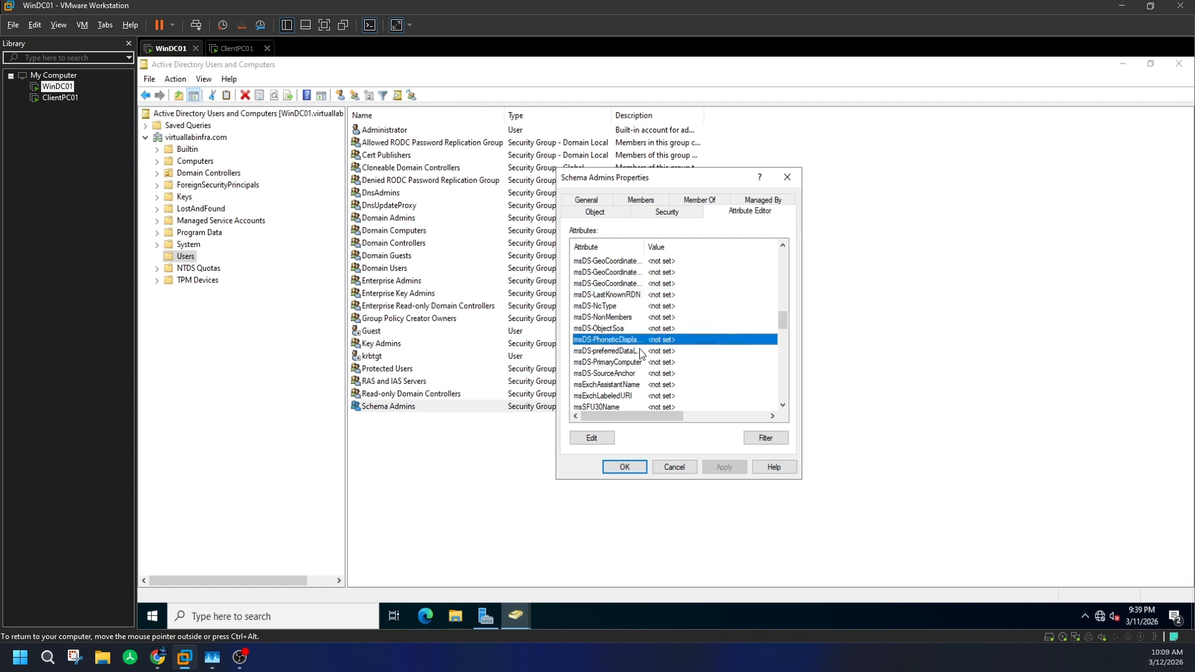
pyautogui.press('Down')
pyautogui.press('Down')
pyautogui.press('Down')
pyautogui.press('Down')
pyautogui.press('Down')
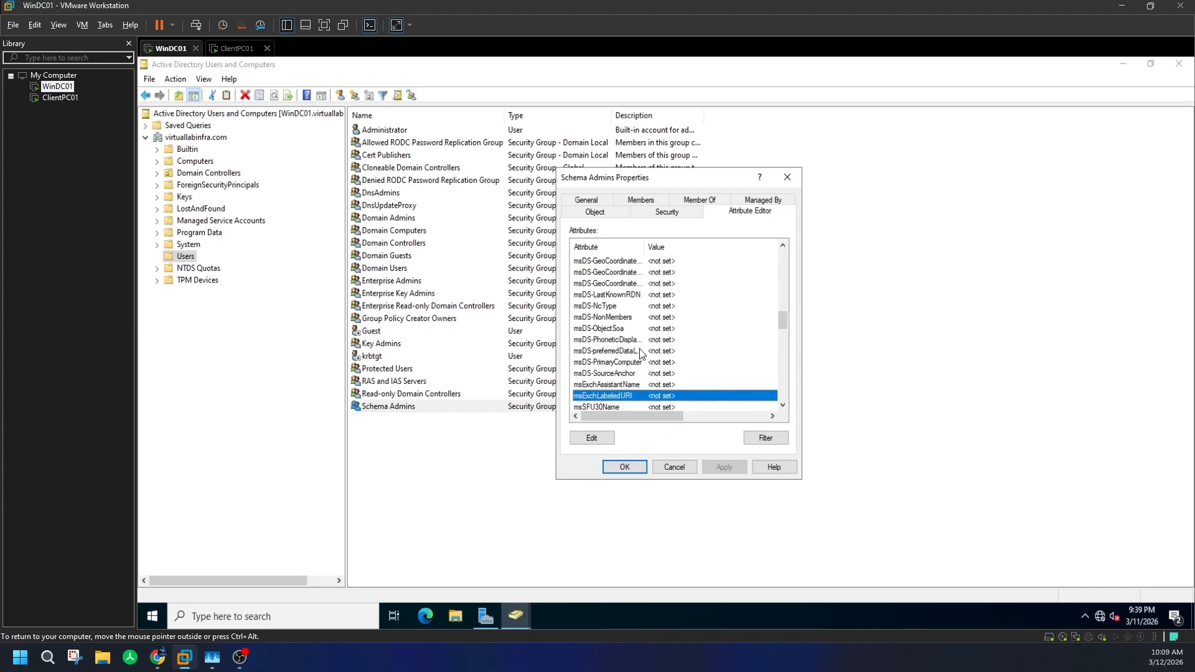
pyautogui.press('Down')
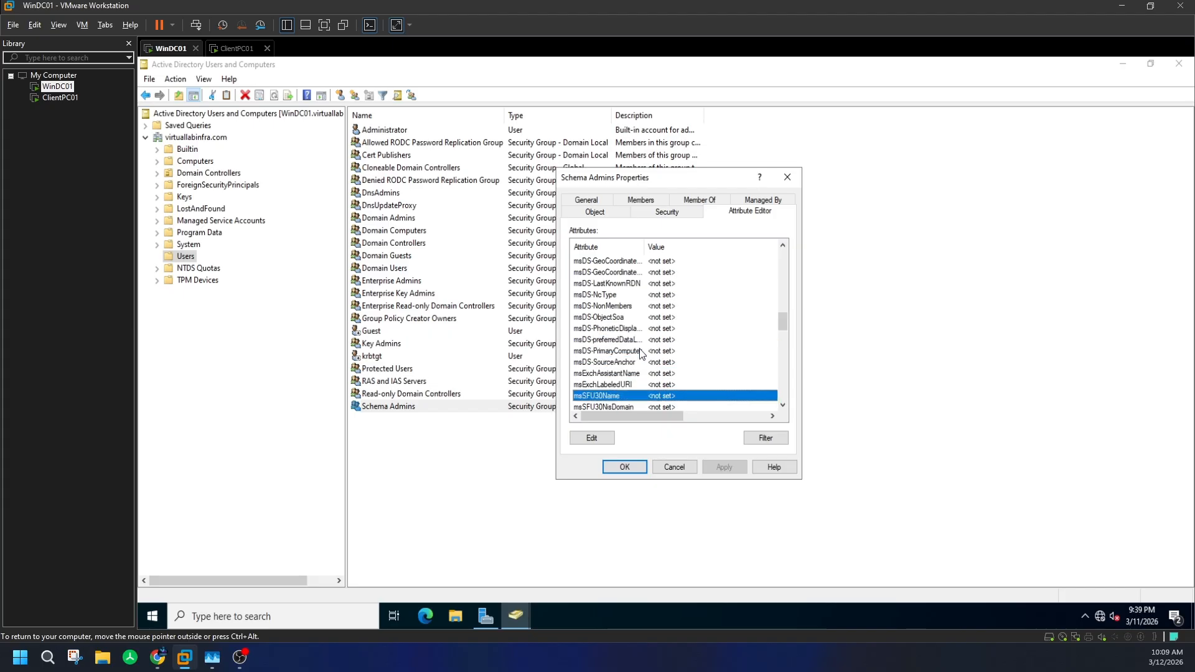
pyautogui.press('Down')
pyautogui.press('Down')
pyautogui.press('Down')
pyautogui.press('Down')
pyautogui.press('Down')
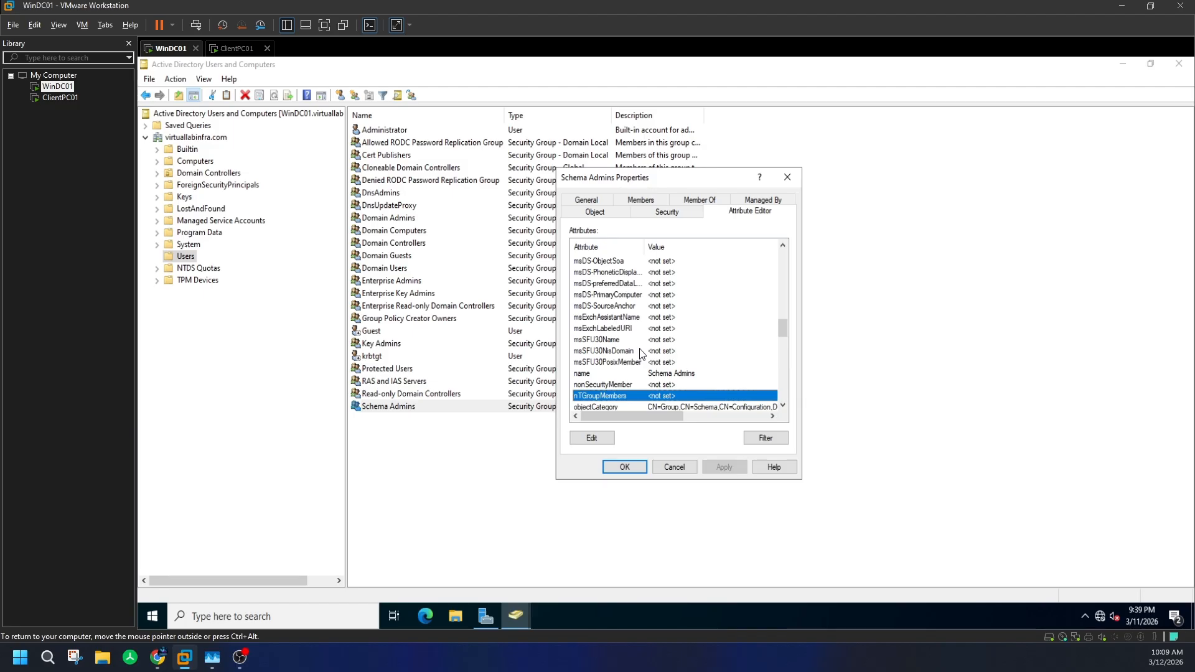
pyautogui.press('Down')
pyautogui.press('Down')
pyautogui.press('Down')
pyautogui.press('Down')
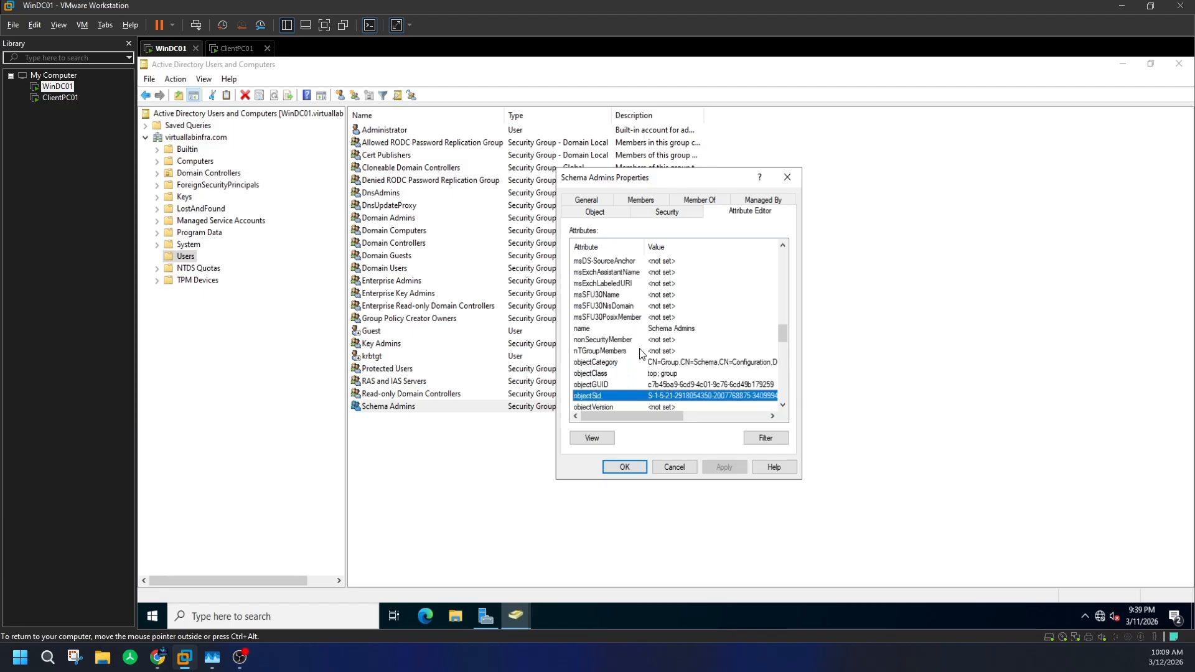
pyautogui.press('Down')
pyautogui.press('Down')
pyautogui.press('Down')
pyautogui.press('Down')
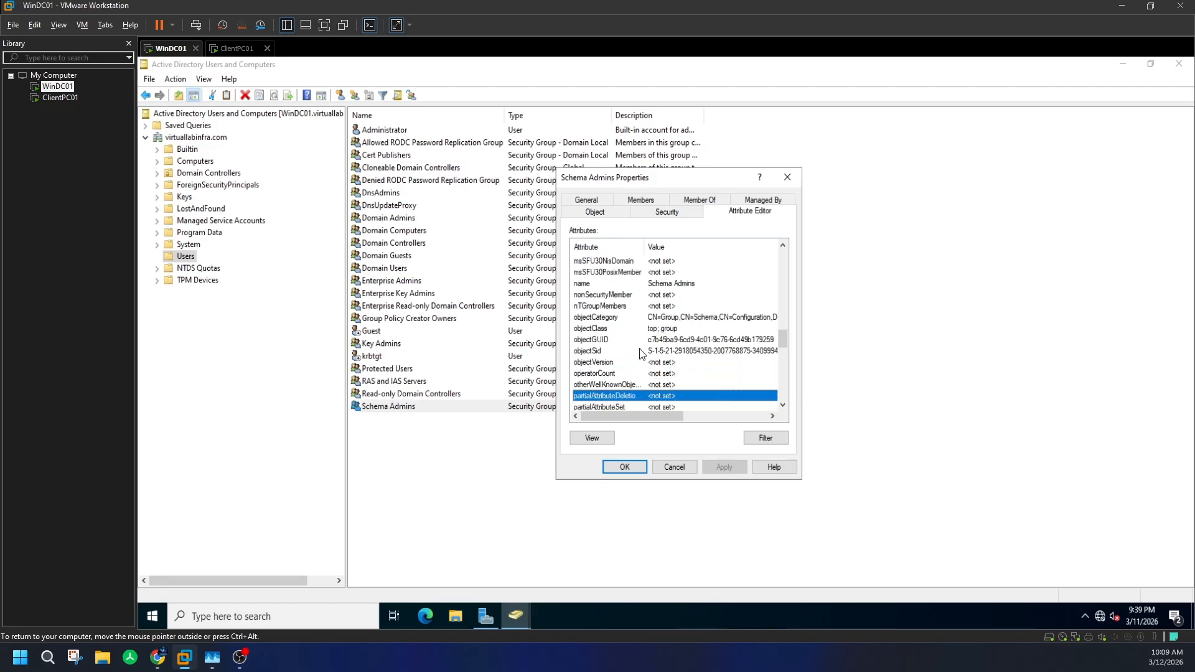
pyautogui.press('Down')
pyautogui.press('Down')
pyautogui.press('Down')
pyautogui.press('Down')
pyautogui.press('Down')
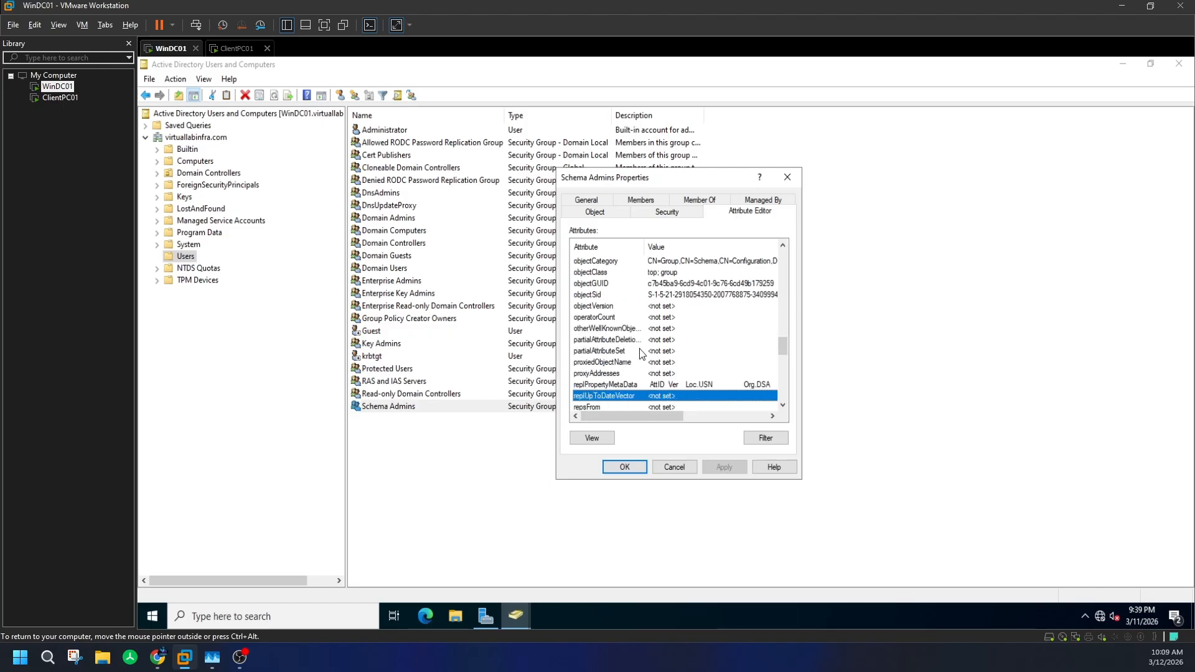
pyautogui.press('Down')
pyautogui.press('Down')
pyautogui.press('Down')
pyautogui.press('Down')
pyautogui.press('Down')
pyautogui.press('Down')
pyautogui.press('Down')
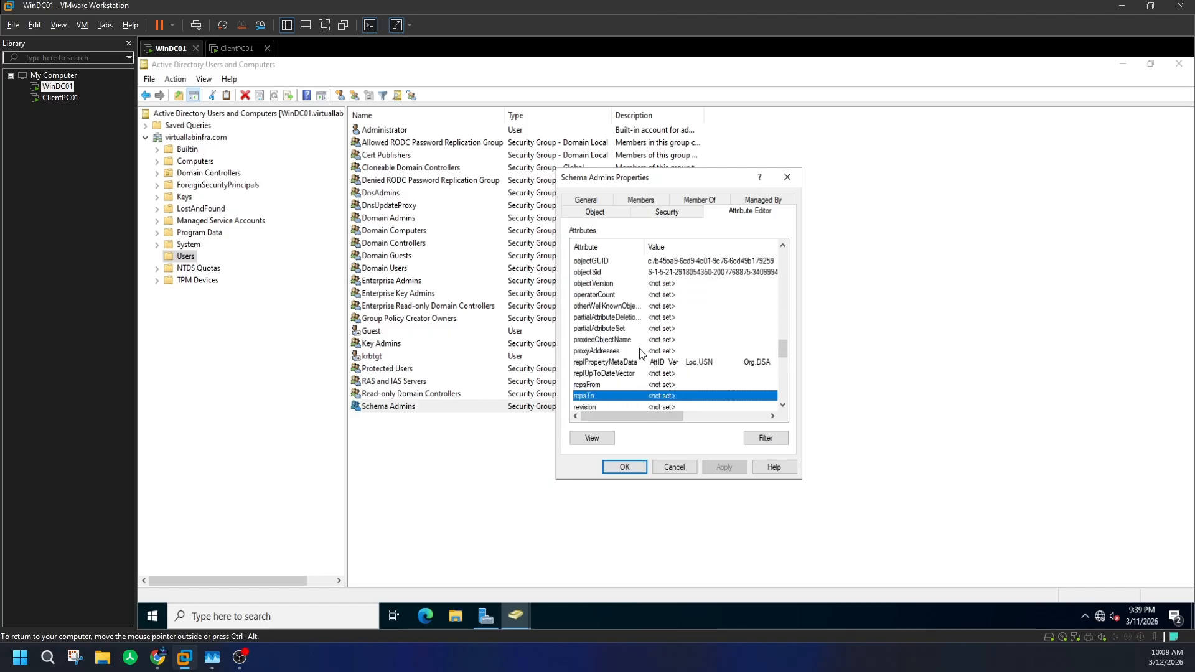
pyautogui.press('Down')
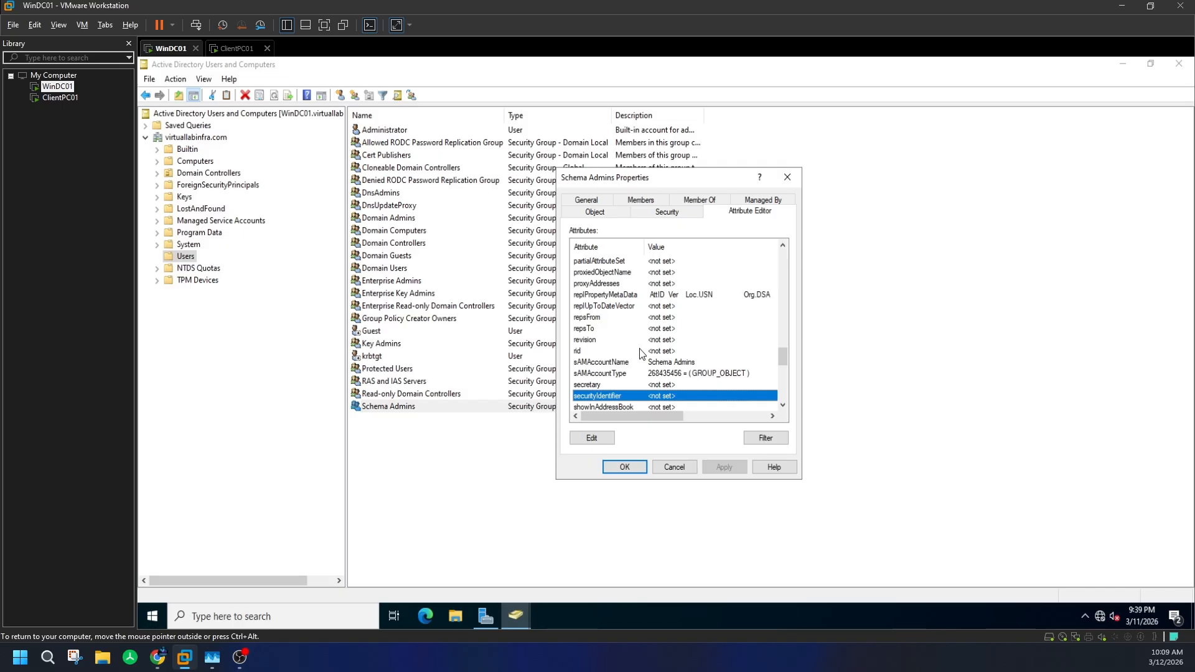
pyautogui.click(589, 283)
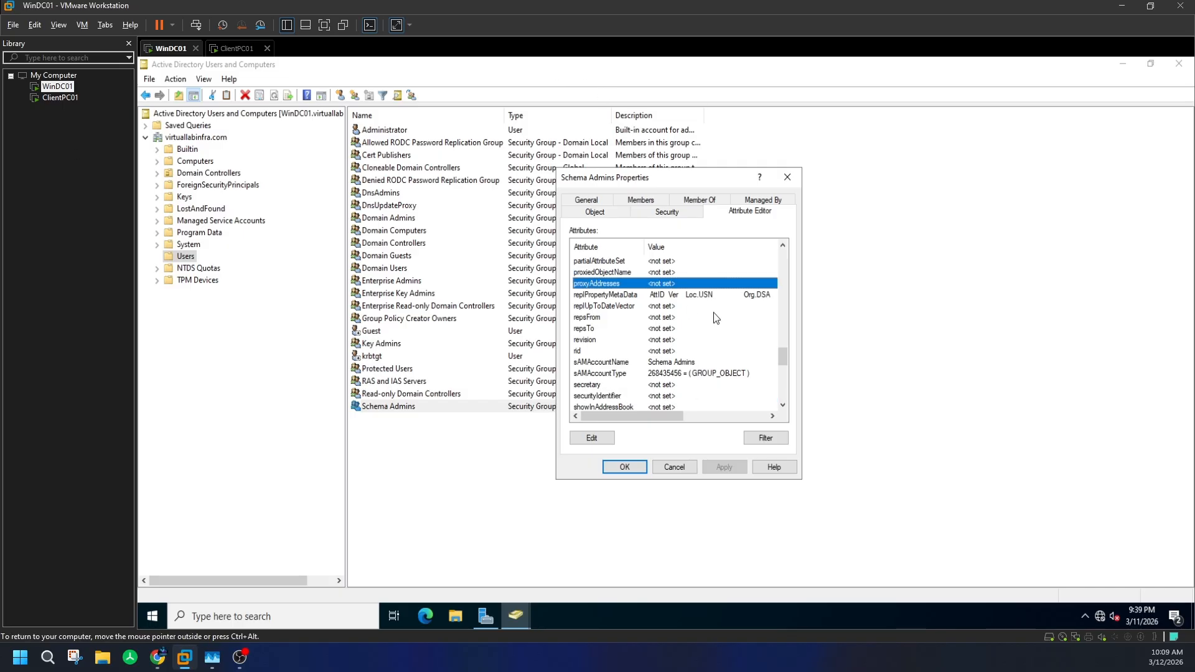
pyautogui.write('us')
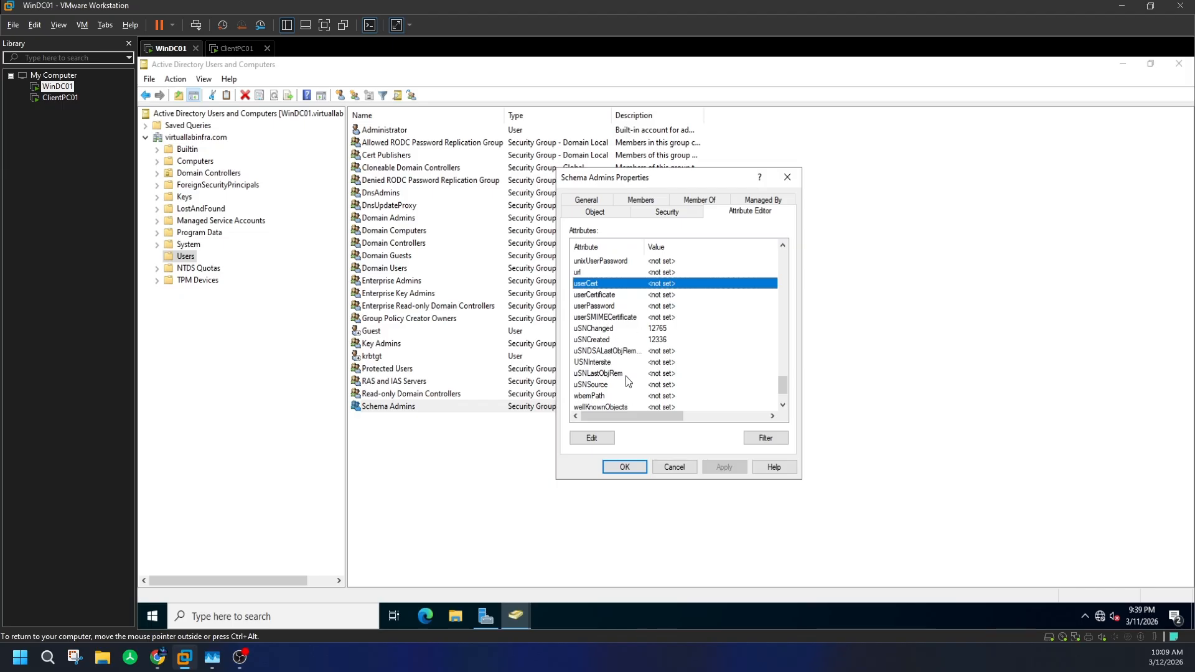
pyautogui.click(630, 305)
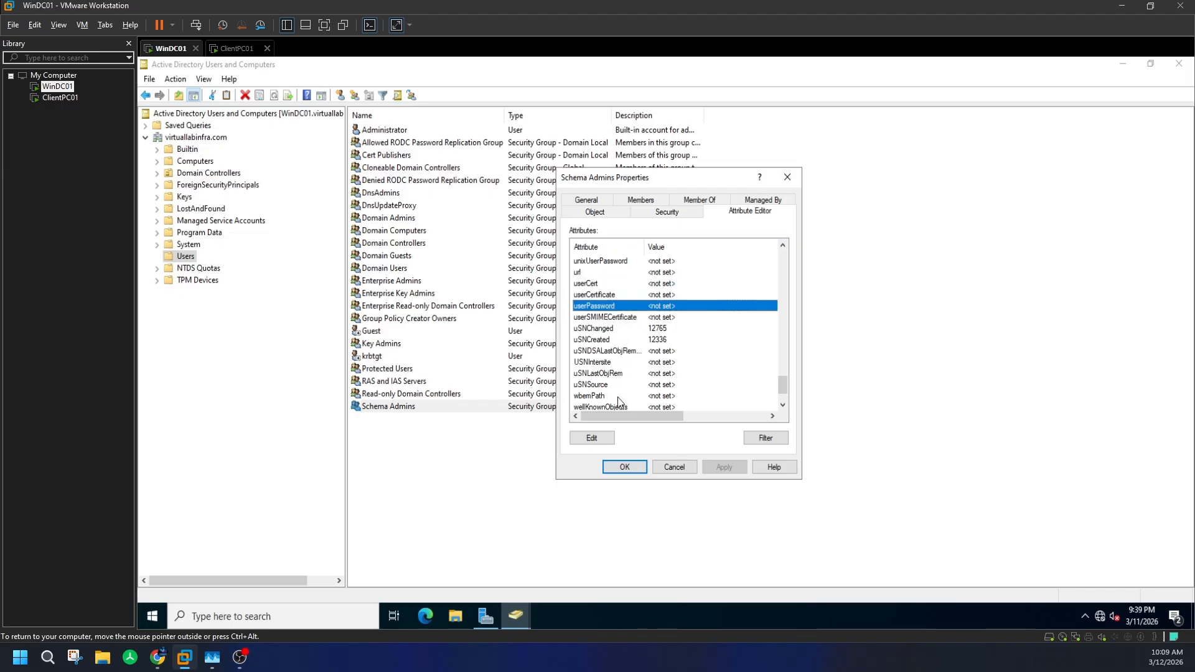
pyautogui.write('l')
pyautogui.press('Down')
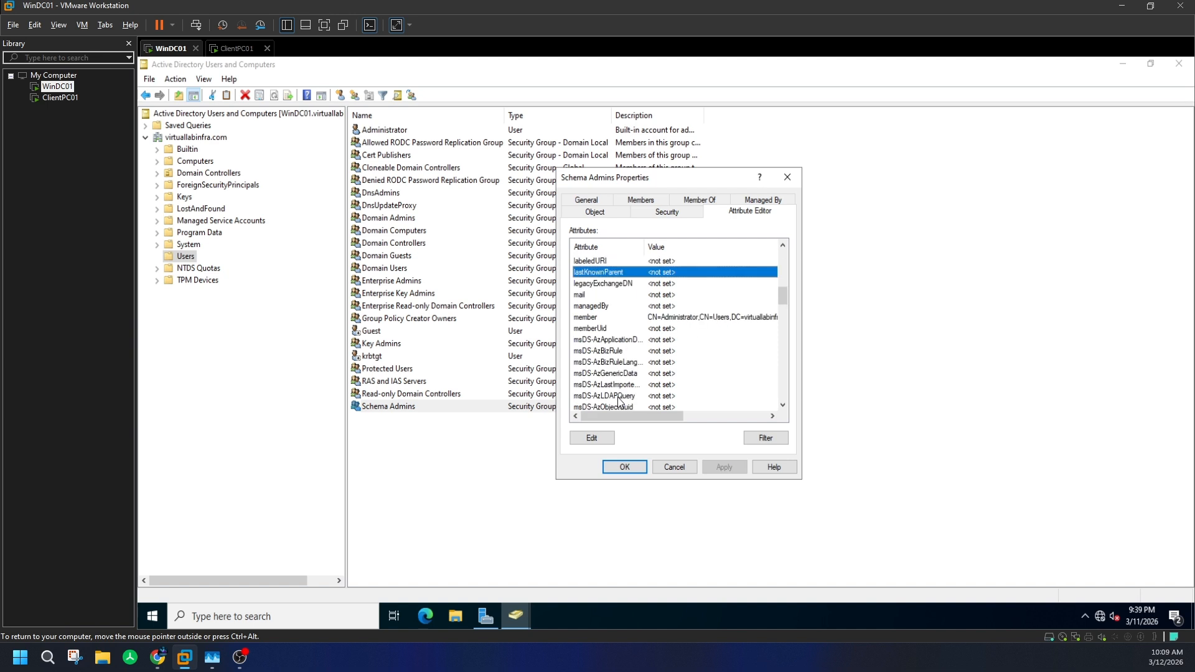
# - Filter to show only attributes that have values, then close the properties
pyautogui.click(766, 438)
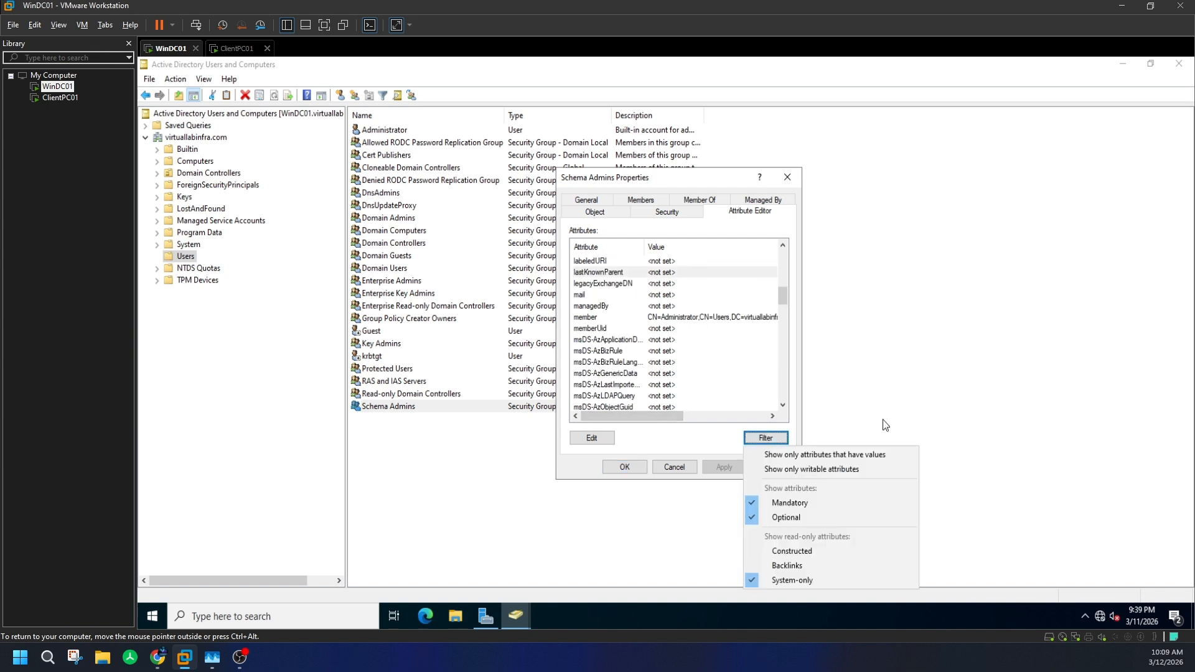
pyautogui.click(816, 454)
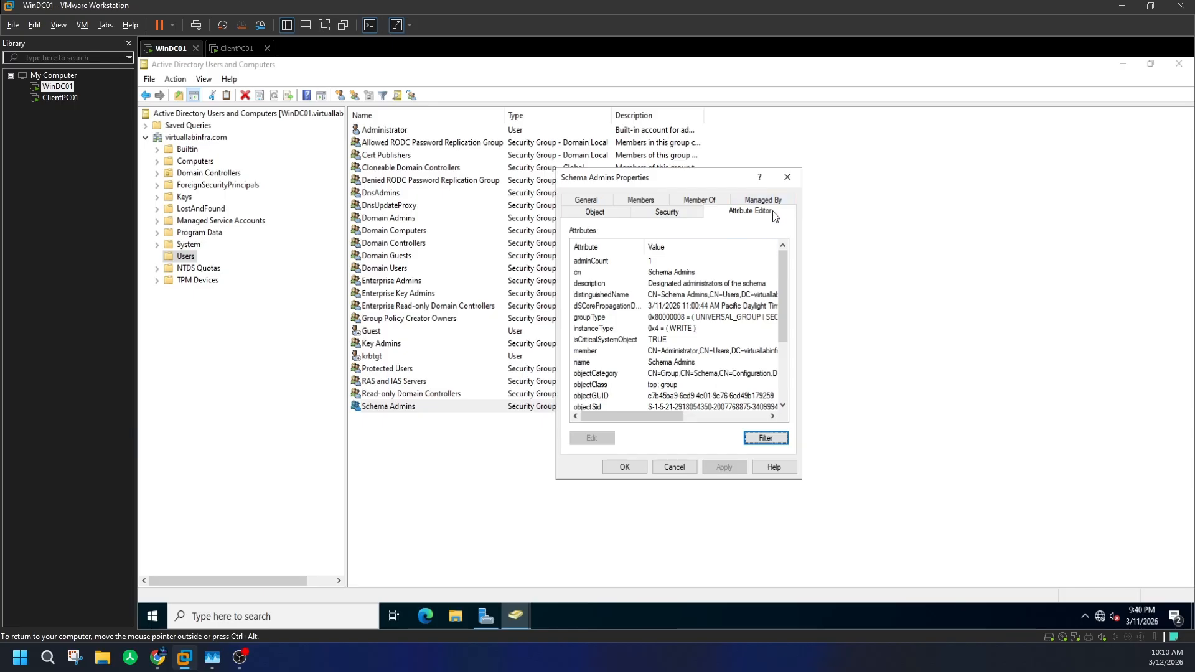
pyautogui.click(787, 178)
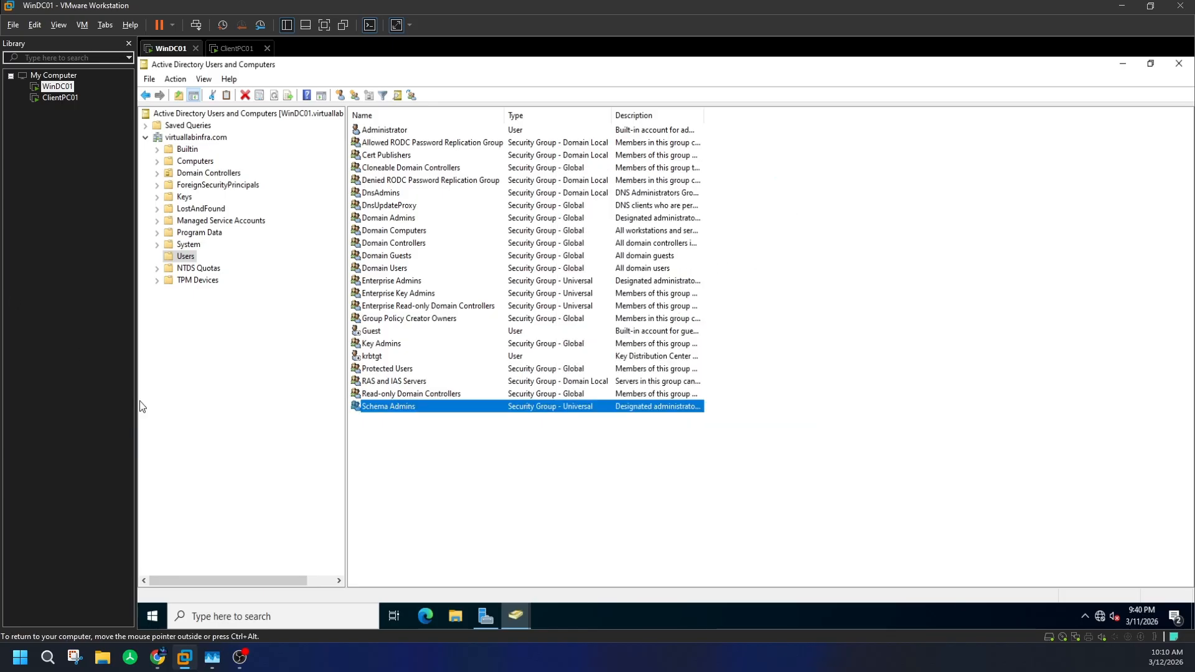
pyautogui.click(396, 96)
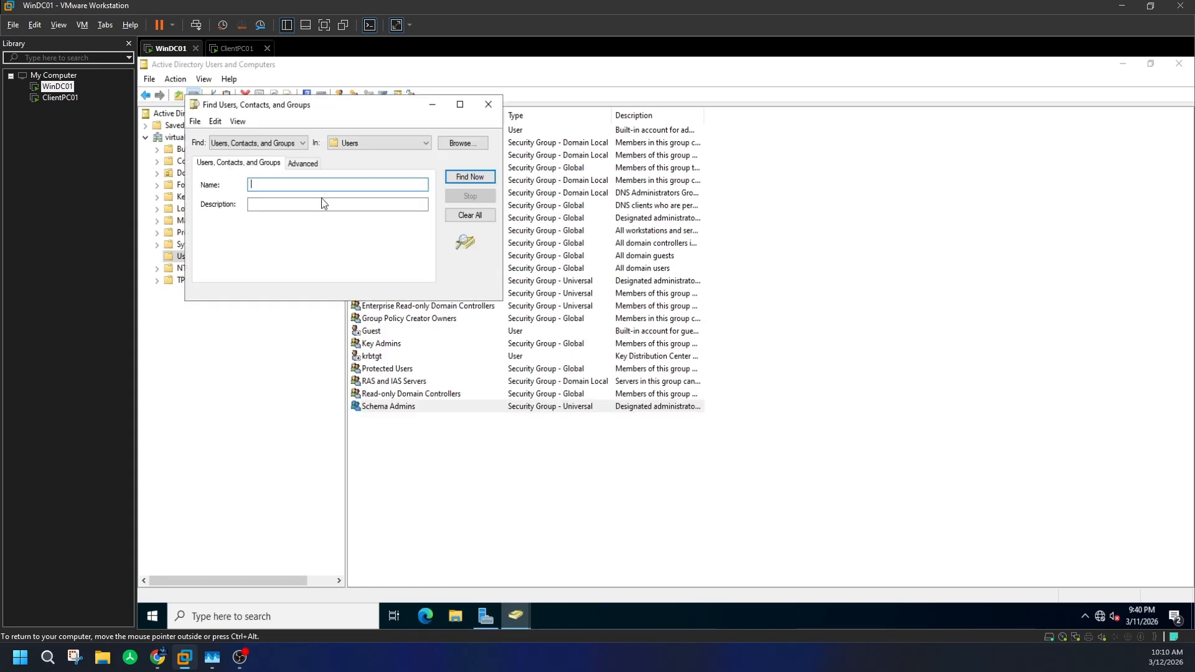
pyautogui.click(282, 144)
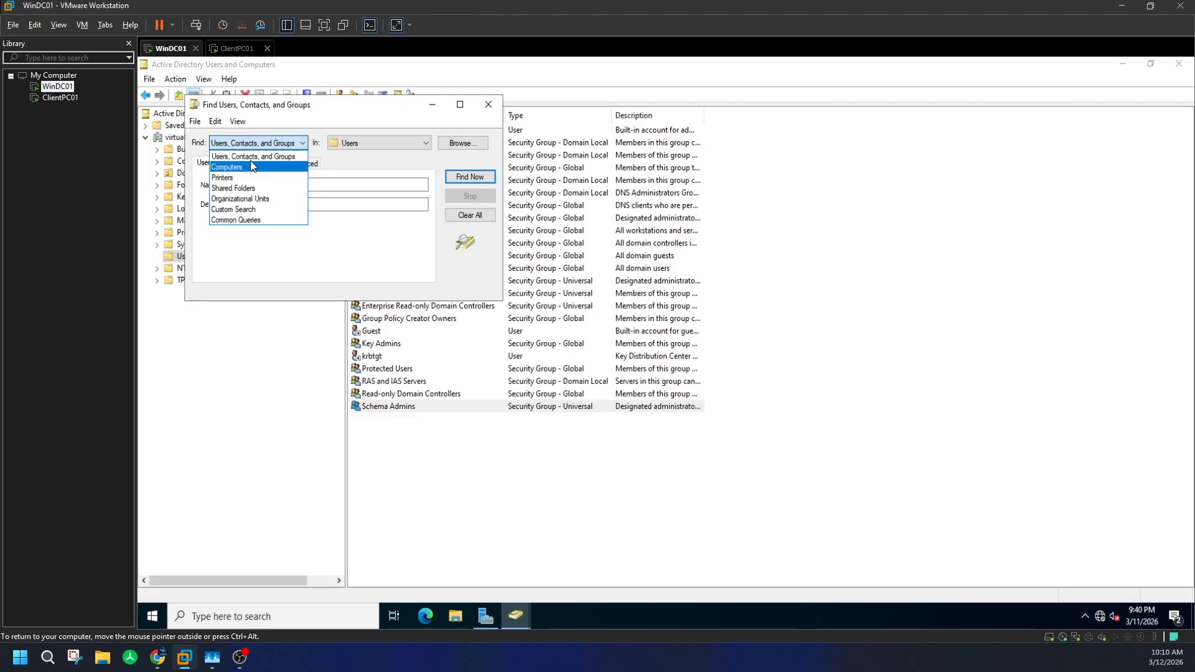
pyautogui.click(348, 185)
pyautogui.click(366, 145)
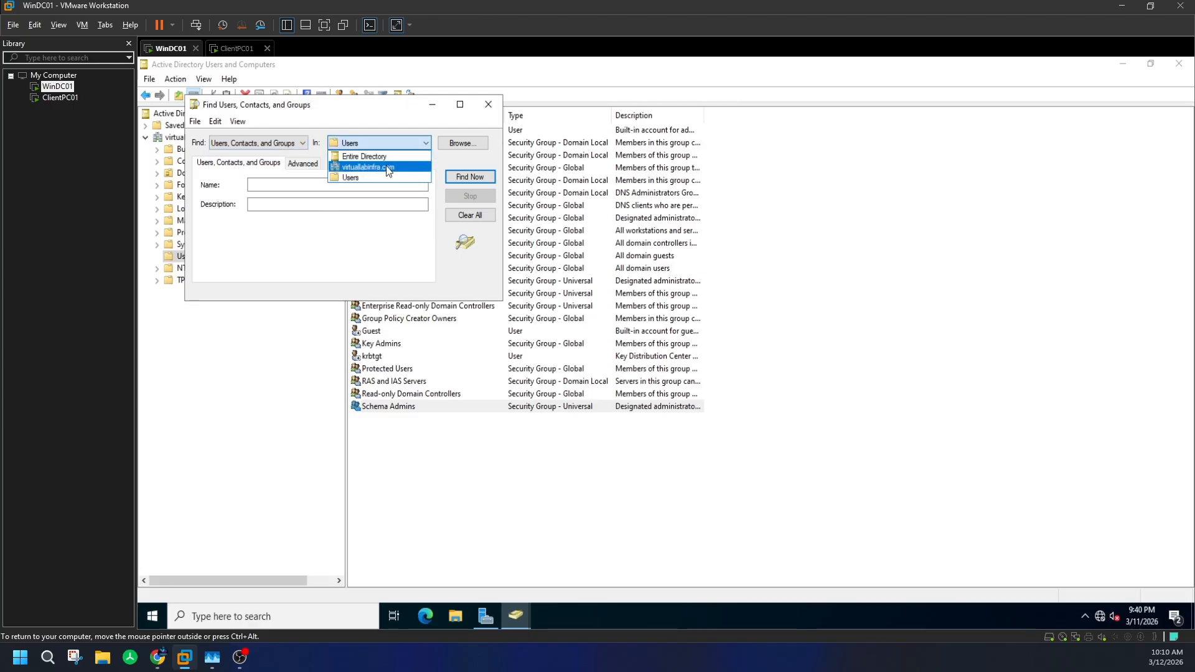
pyautogui.click(386, 166)
pyautogui.click(275, 186)
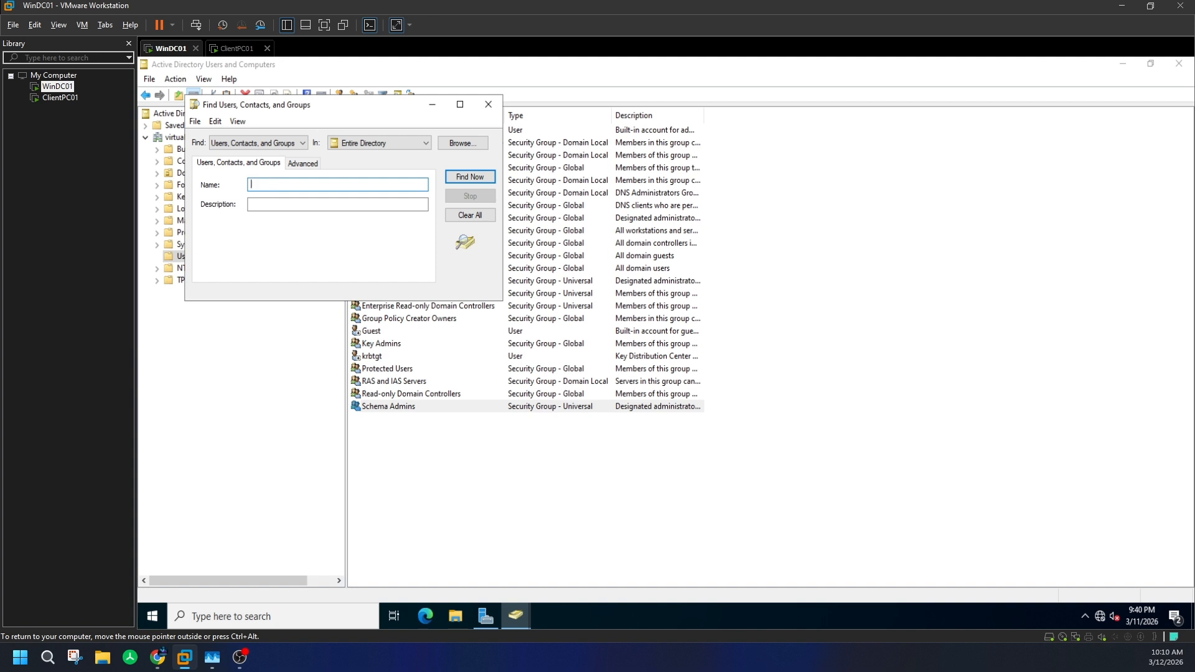
pyautogui.write('gues')
pyautogui.press('Return')
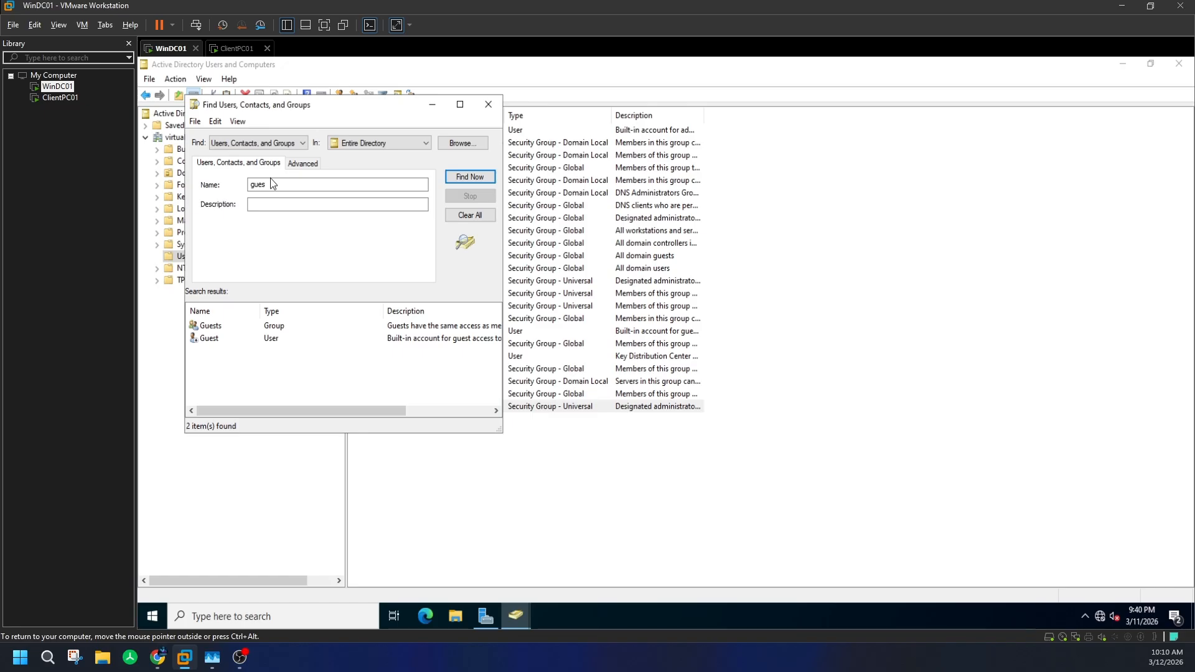
pyautogui.doubleClick(270, 181)
pyautogui.write('user')
pyautogui.press('Return')
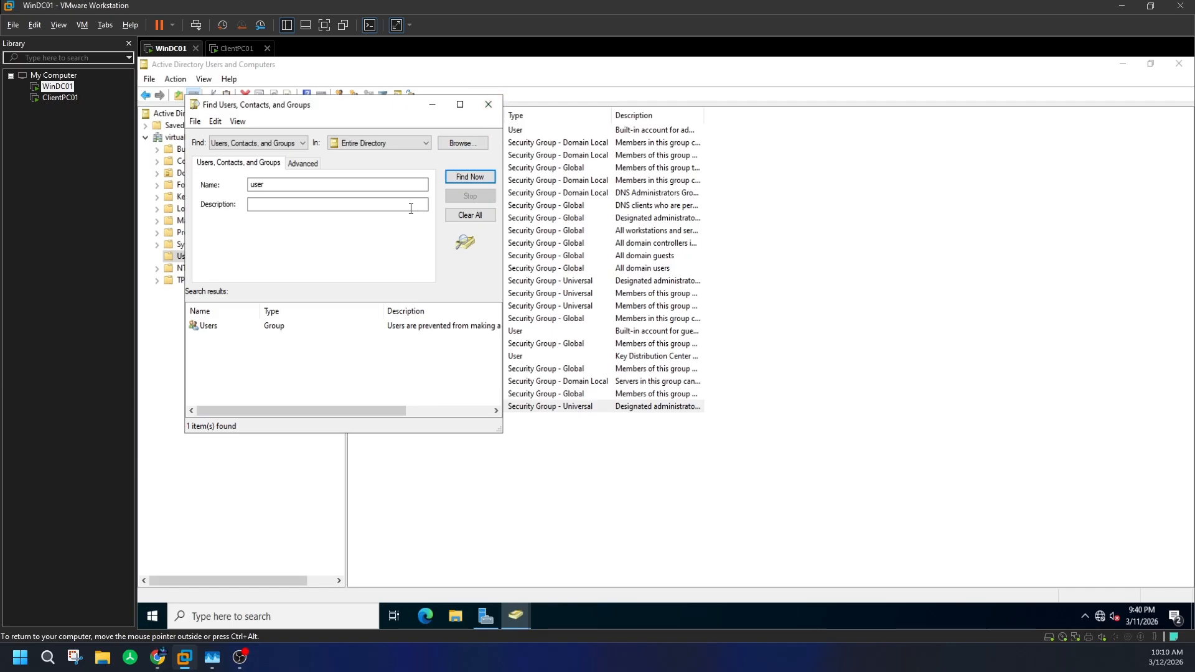
pyautogui.doubleClick(222, 326)
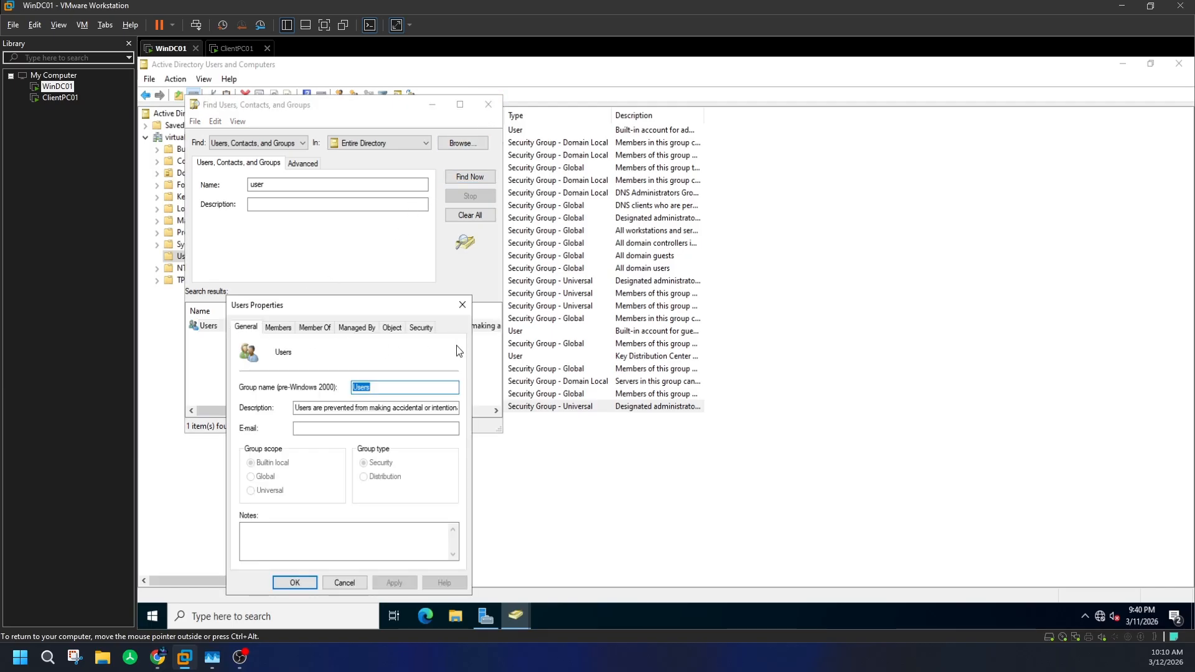
pyautogui.click(462, 305)
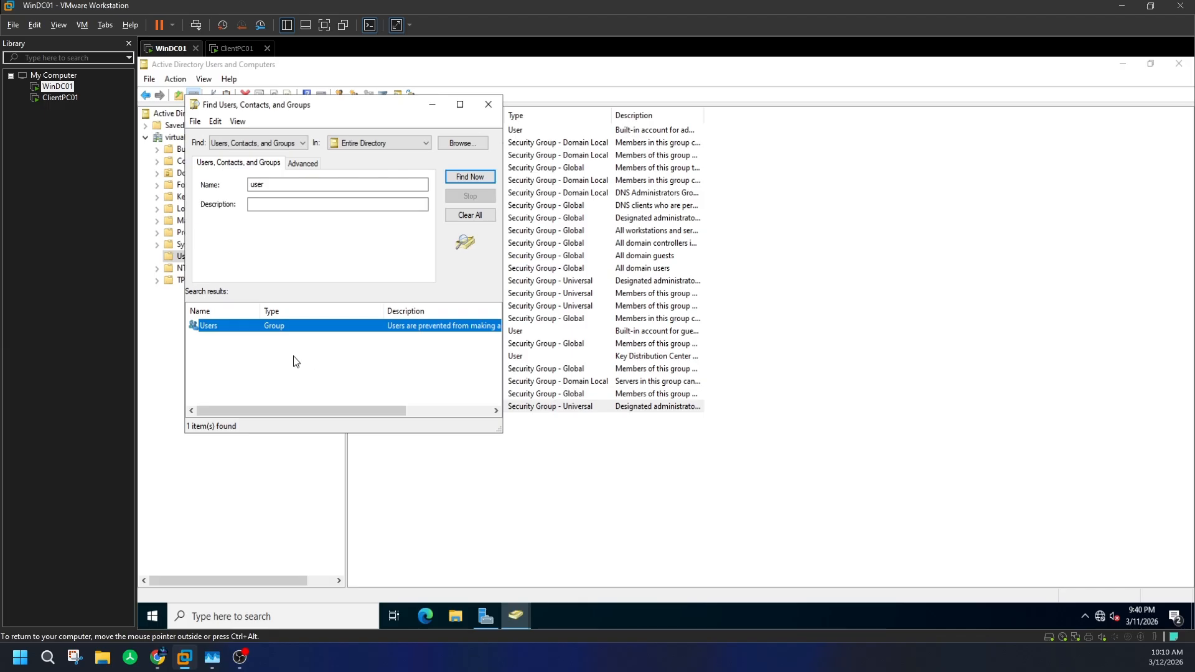
pyautogui.rightClick(215, 326)
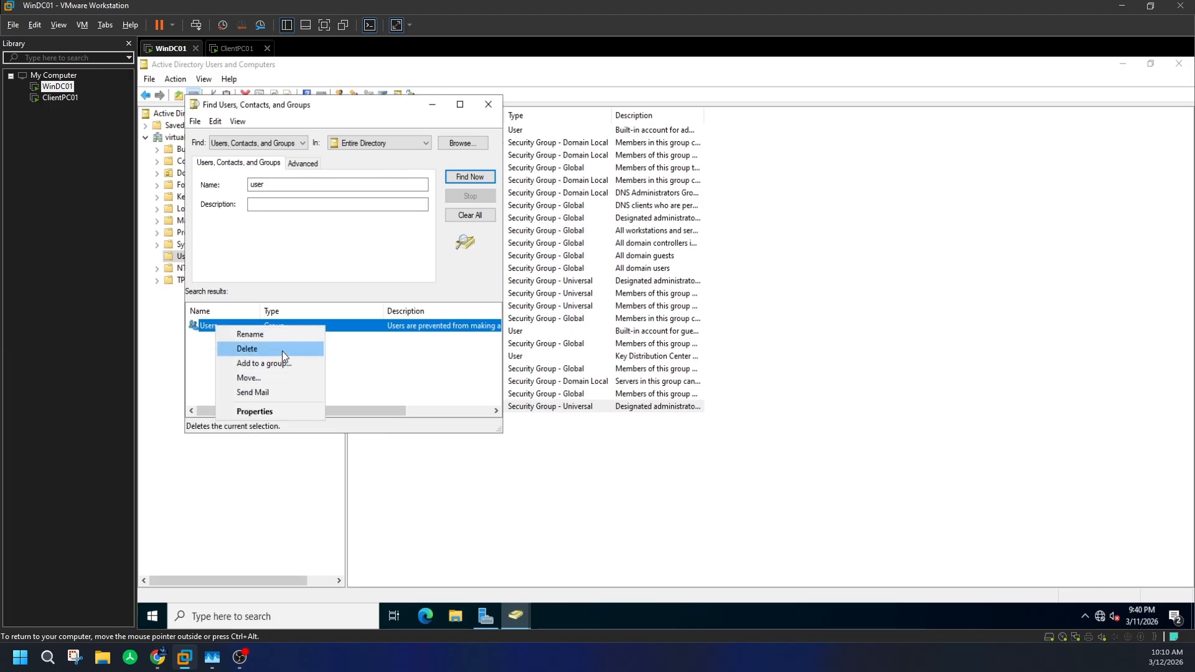
pyautogui.click(394, 348)
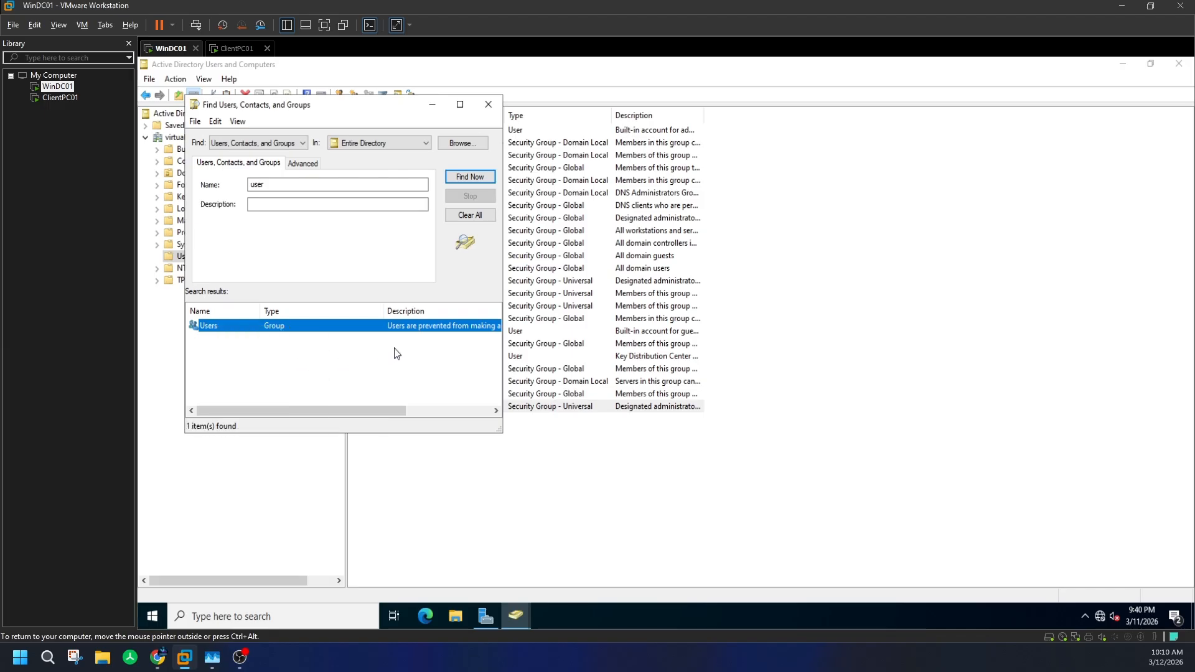
pyautogui.click(489, 106)
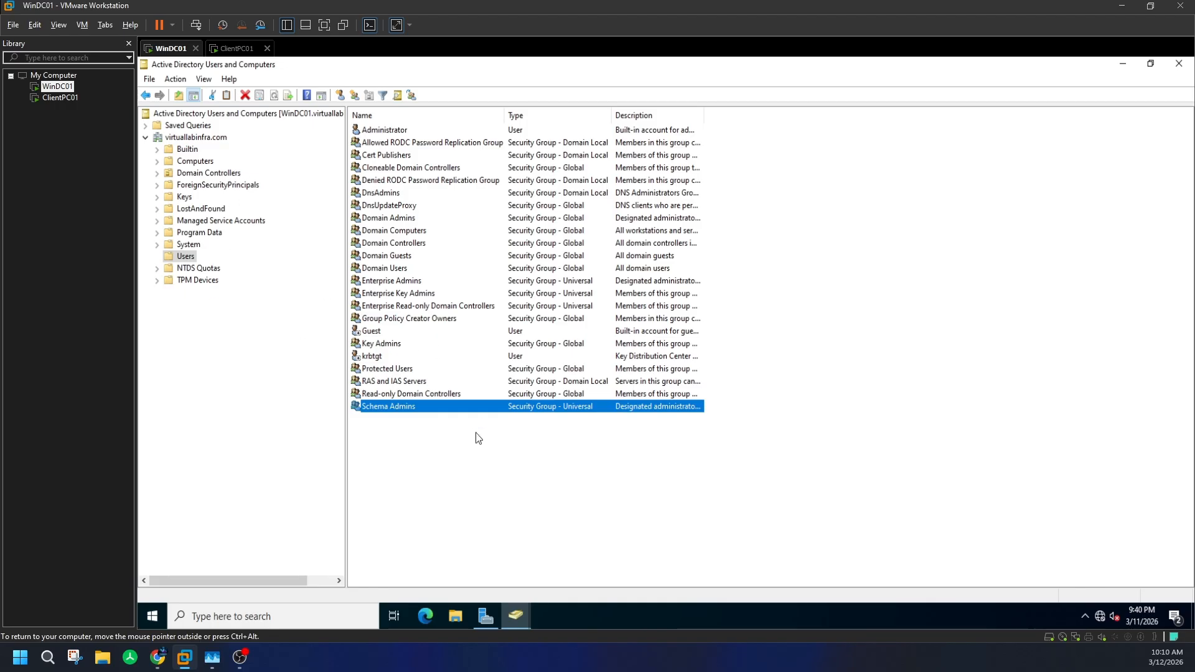
# - Start a New Object - User form and check the UPN suffix list, then cancel without creating anyone
pyautogui.click(340, 95)
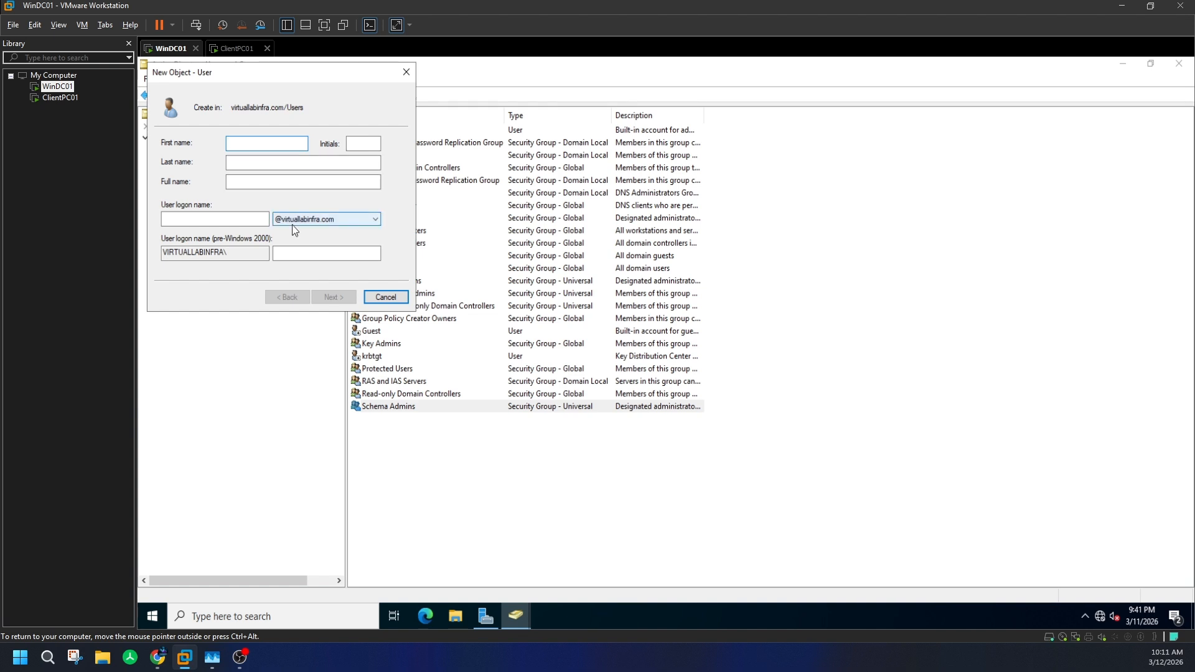
pyautogui.click(248, 220)
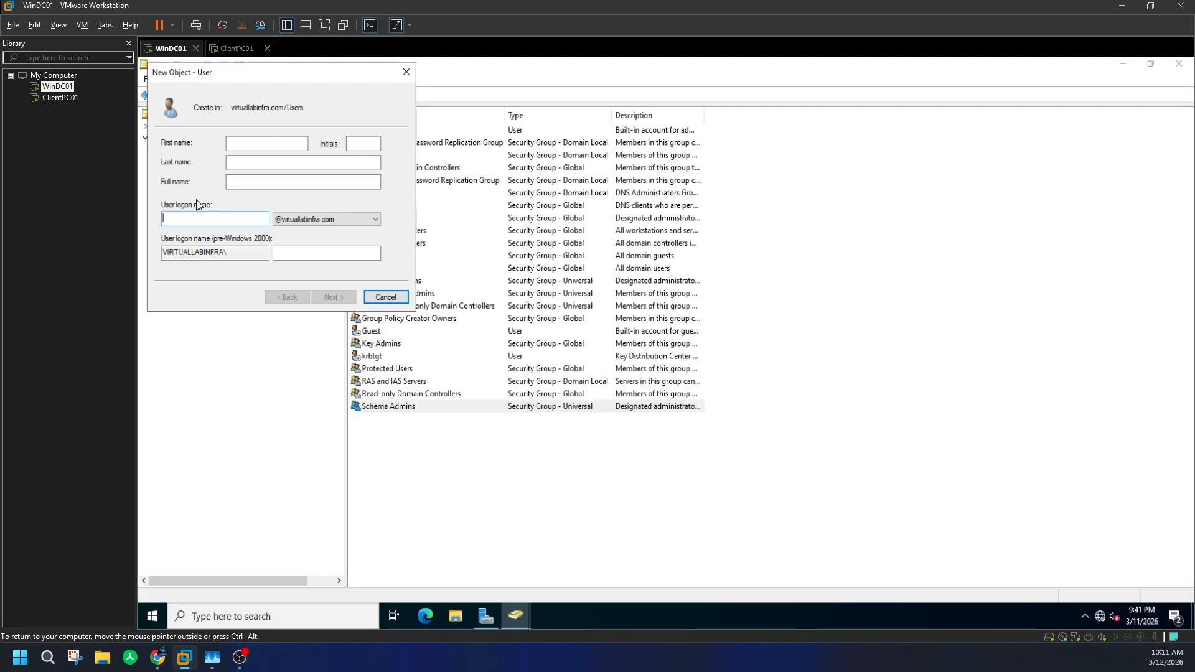
pyautogui.click(232, 145)
pyautogui.click(331, 218)
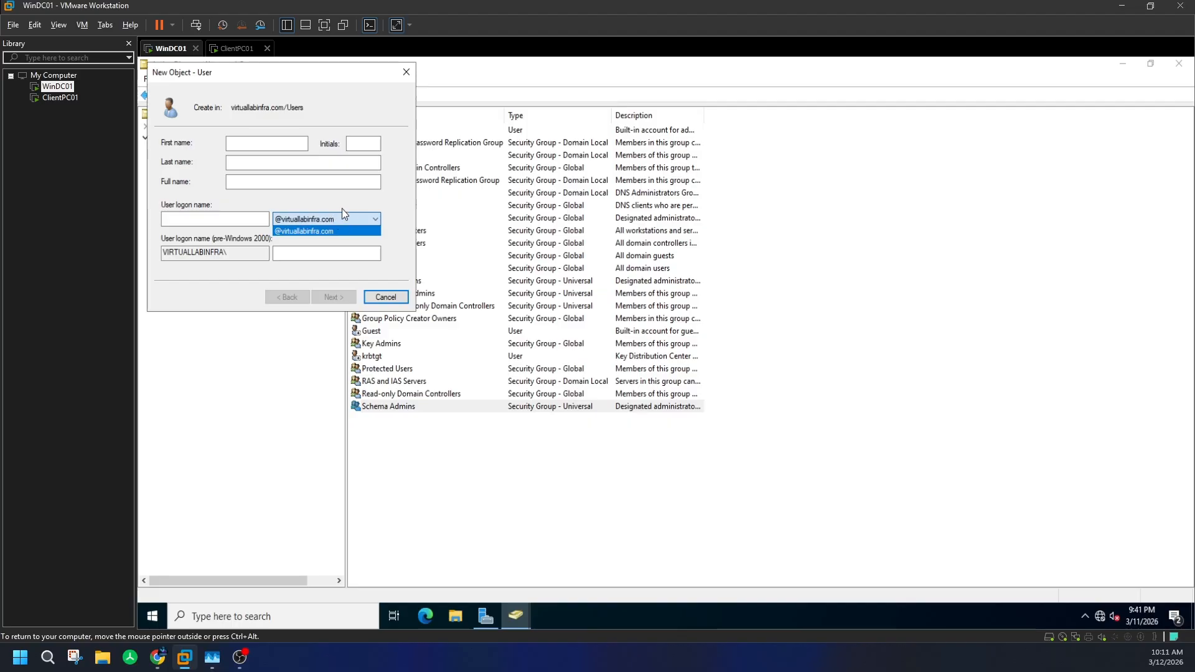
pyautogui.click(348, 195)
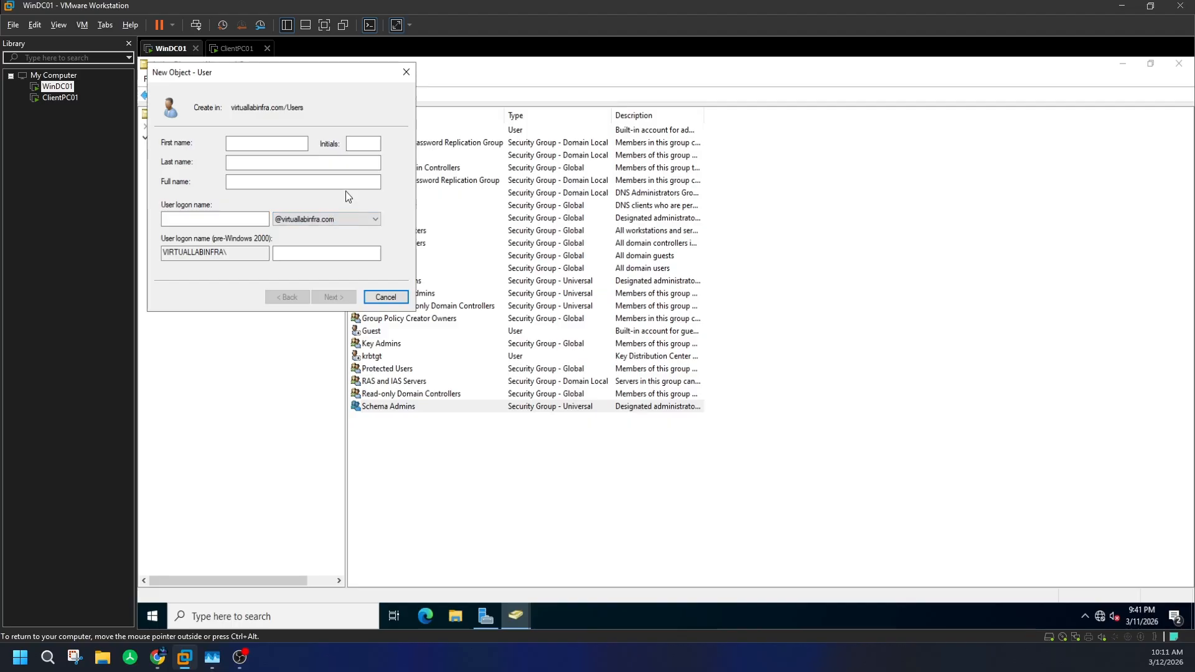
pyautogui.click(406, 73)
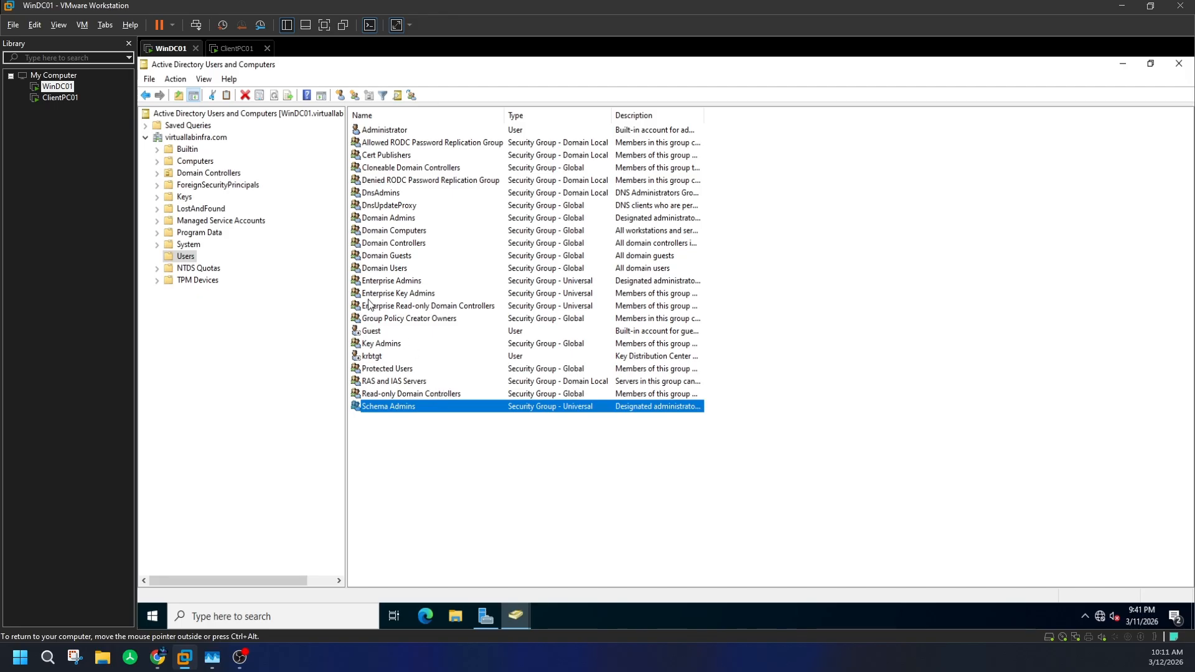
# - Open Guest's properties and set its home folder to connect drive M:
pyautogui.doubleClick(390, 331)
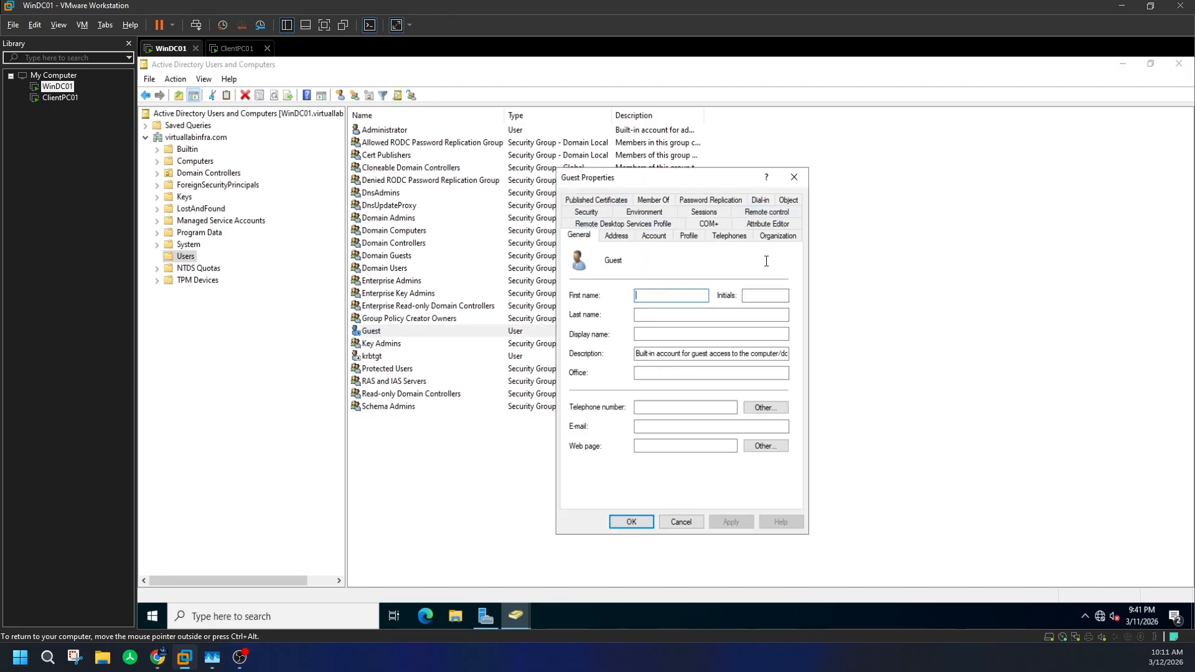
pyautogui.click(627, 236)
pyautogui.click(654, 236)
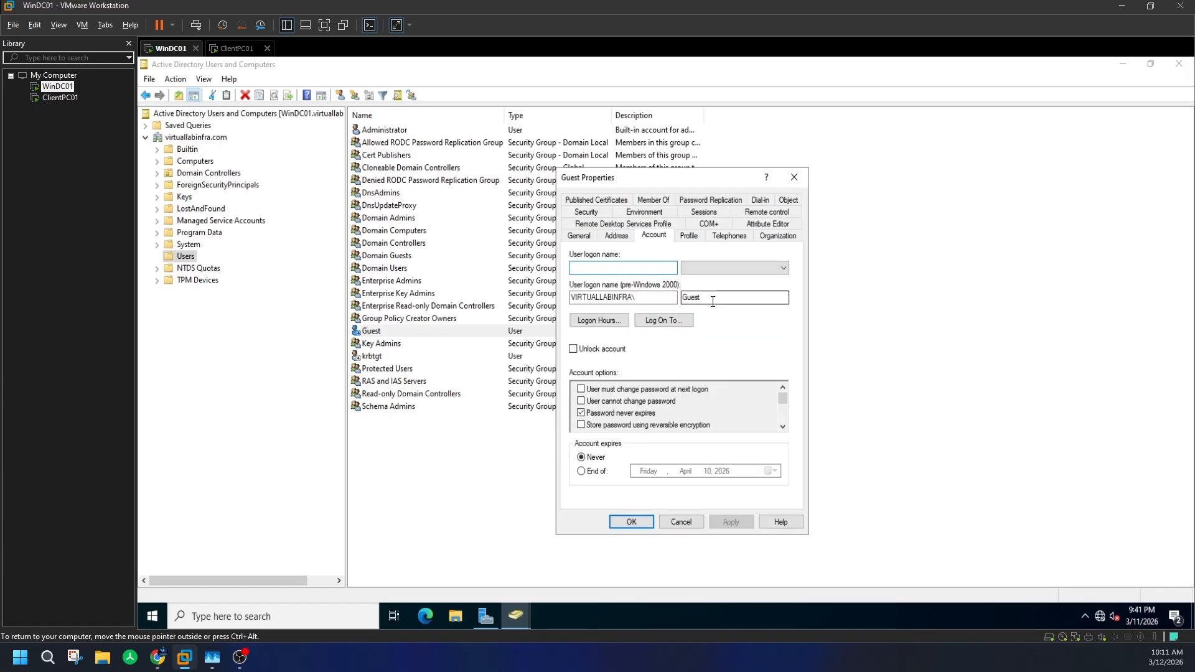
pyautogui.moveTo(715, 300); pyautogui.dragTo(679, 298)
pyautogui.click(690, 236)
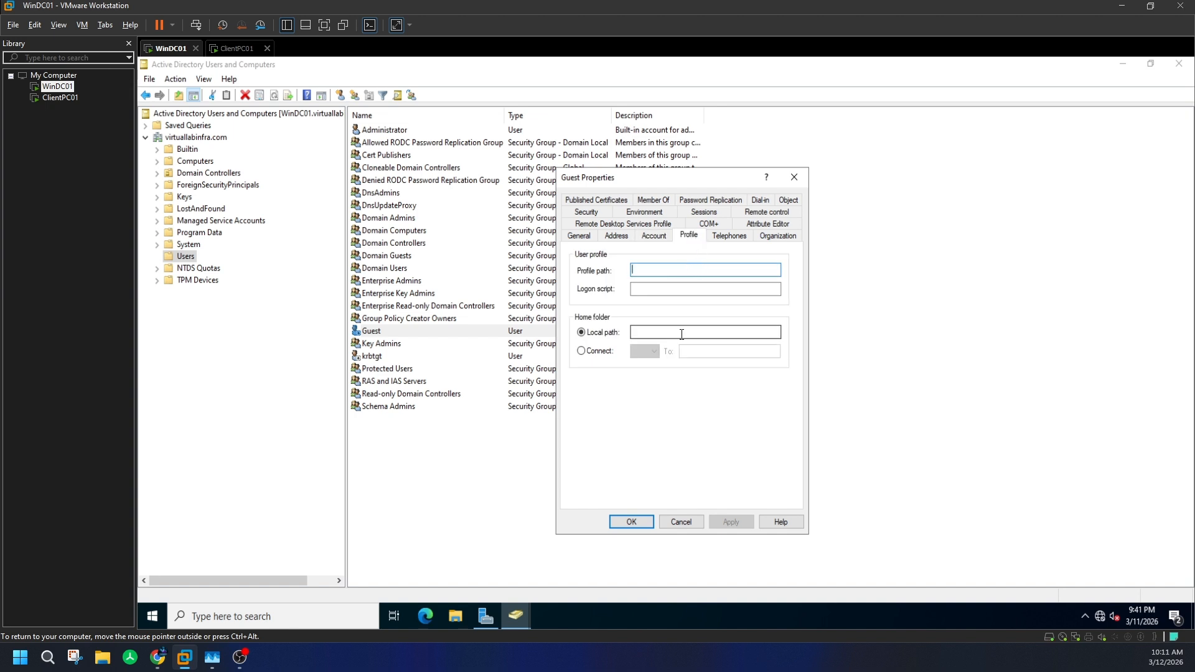
pyautogui.click(599, 350)
pyautogui.click(647, 351)
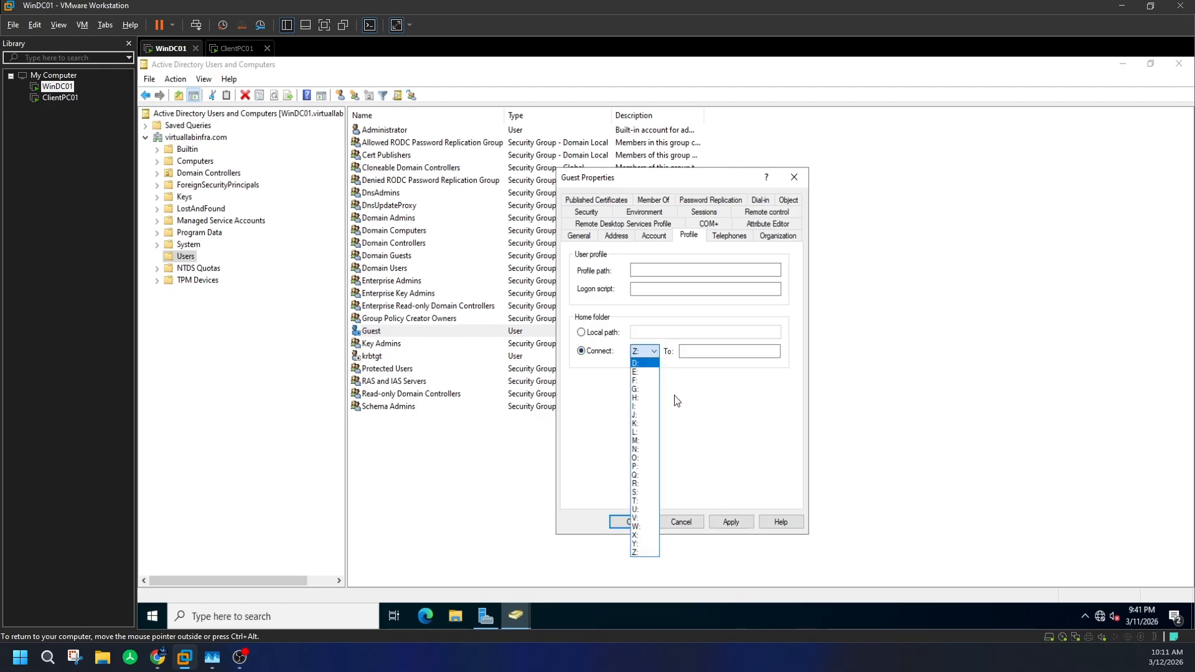
pyautogui.click(645, 441)
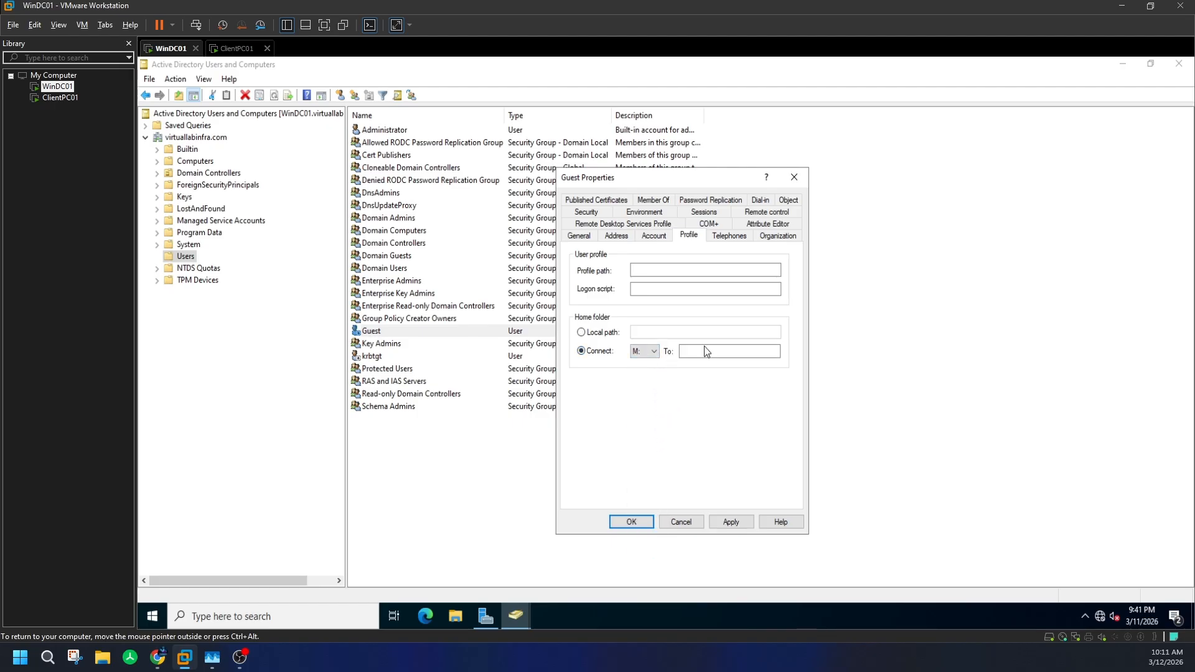
pyautogui.click(762, 352)
# - Dismiss the unapplied-changes warning and view Guest's Member Of groups
pyautogui.click(776, 237)
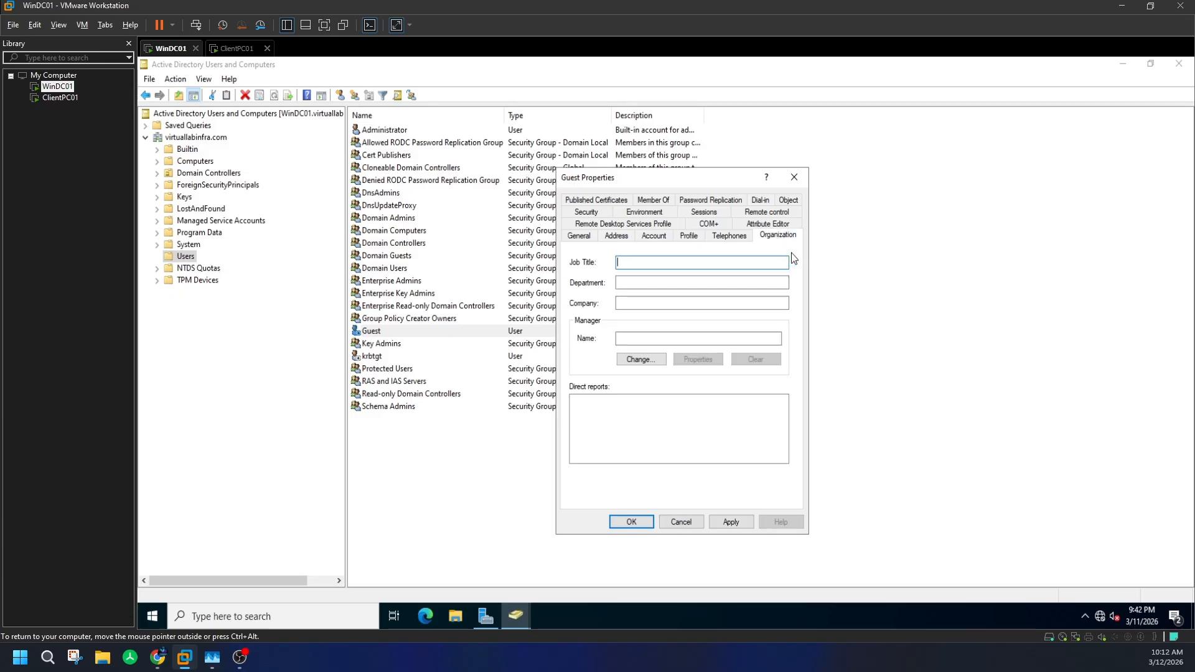
pyautogui.click(767, 224)
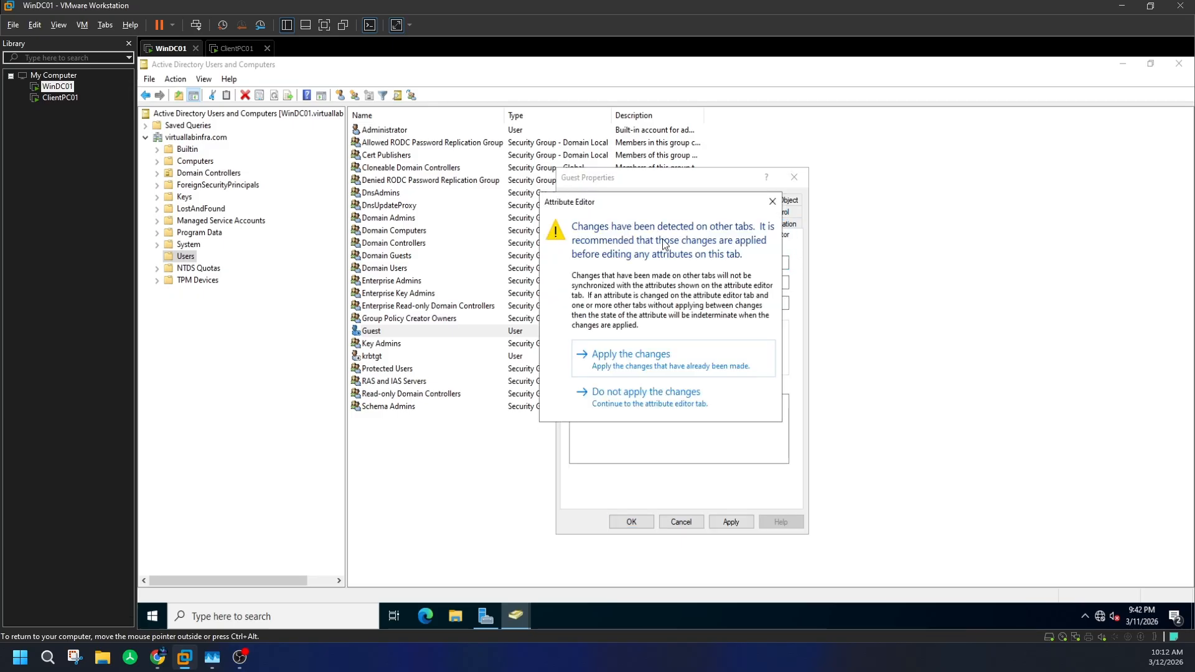
pyautogui.click(773, 201)
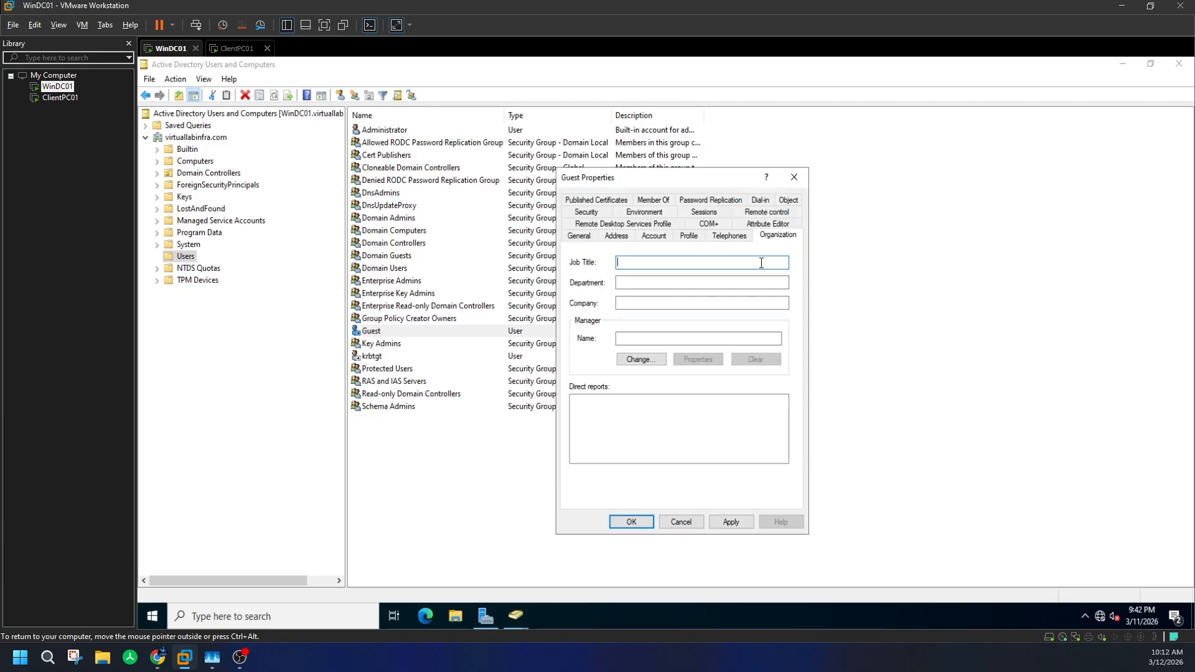
pyautogui.click(645, 203)
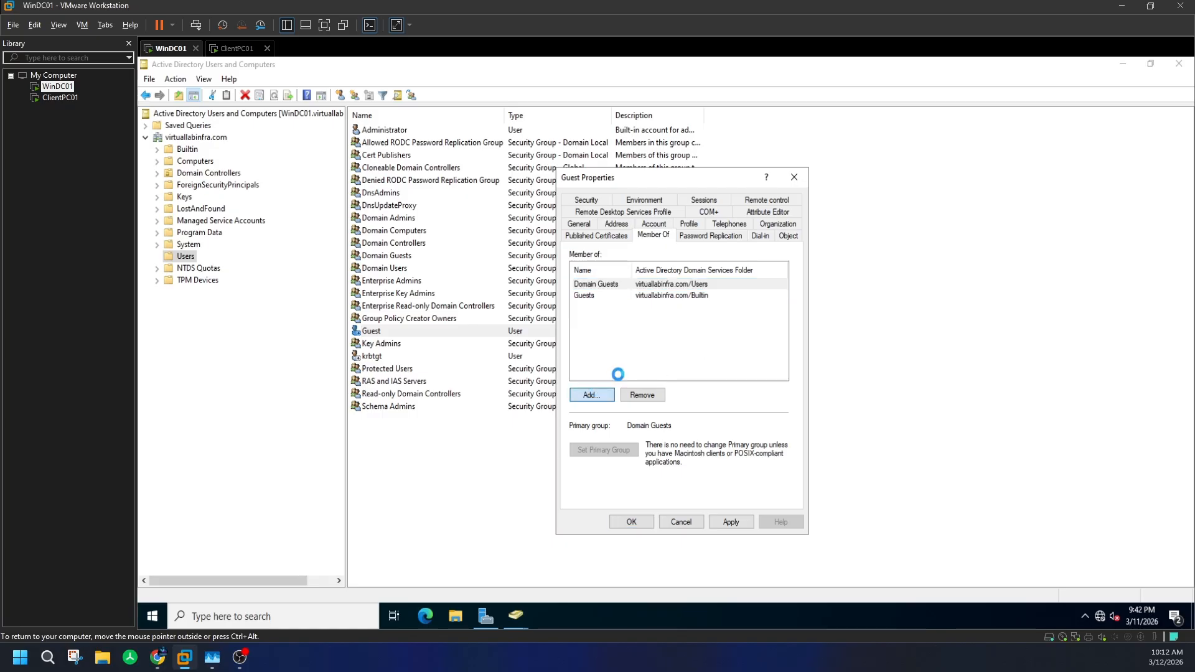
# - Add Domain Admins to Guest's group memberships
pyautogui.click(595, 393)
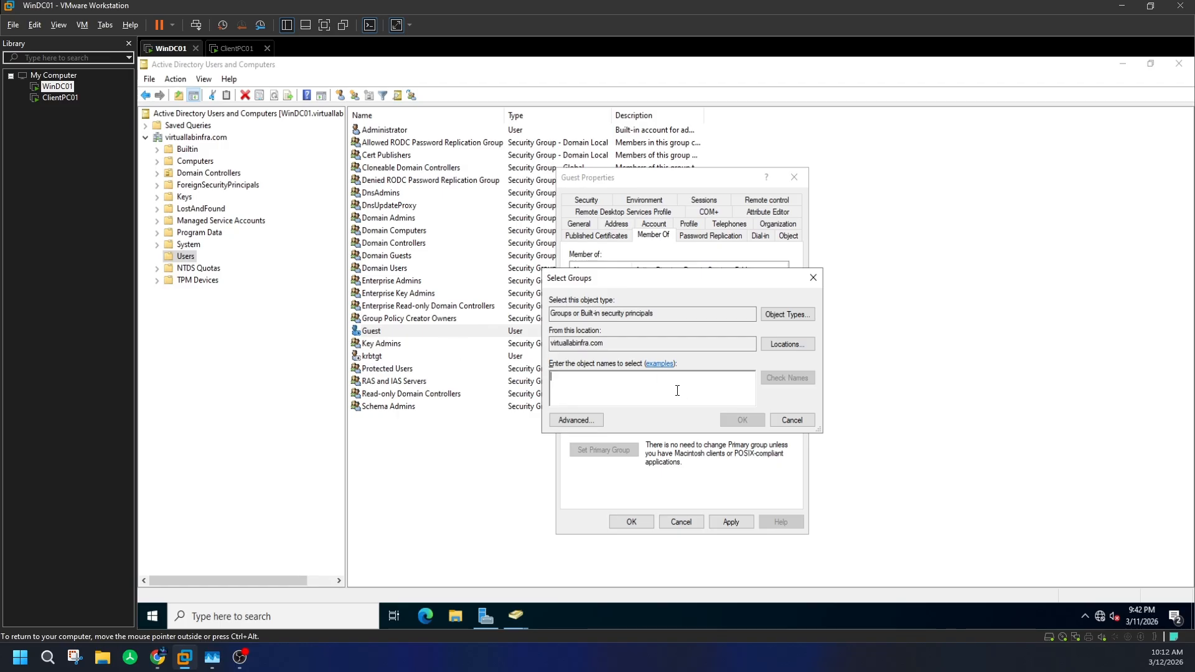
pyautogui.write('dao')
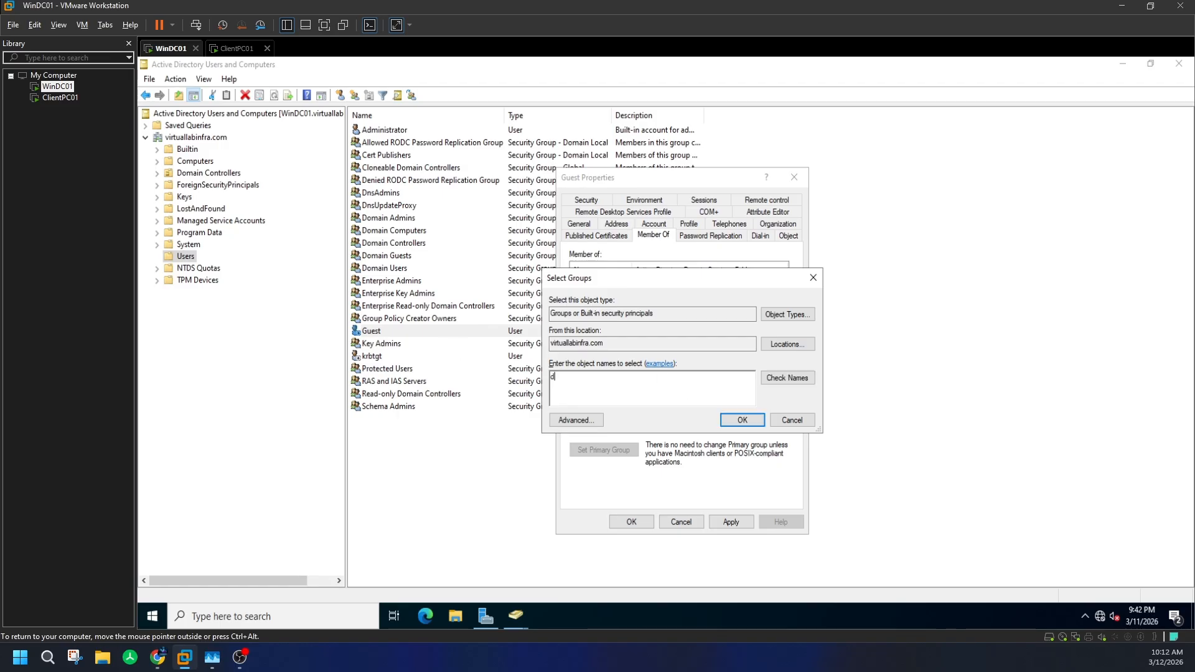
pyautogui.press('BackSpace')
pyautogui.press('BackSpace')
pyautogui.write('omain admin')
pyautogui.click(780, 379)
pyautogui.click(746, 420)
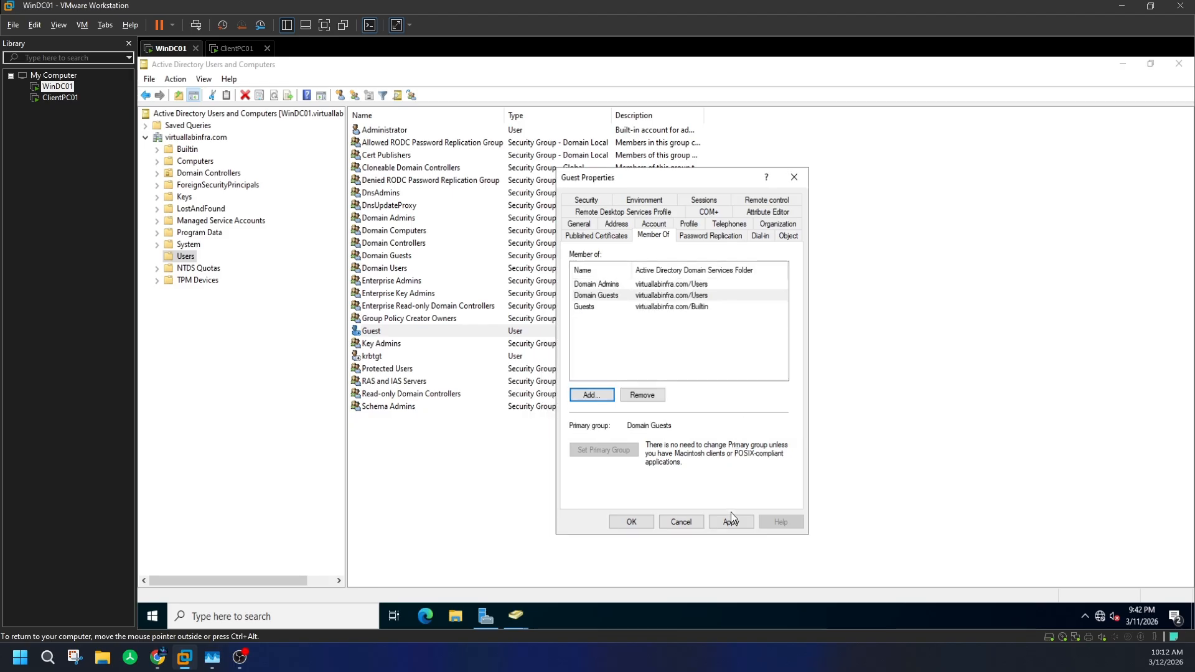
# - Try saving twice, dismiss both invalid-path errors, then cancel Guest's properties without saving
pyautogui.click(630, 522)
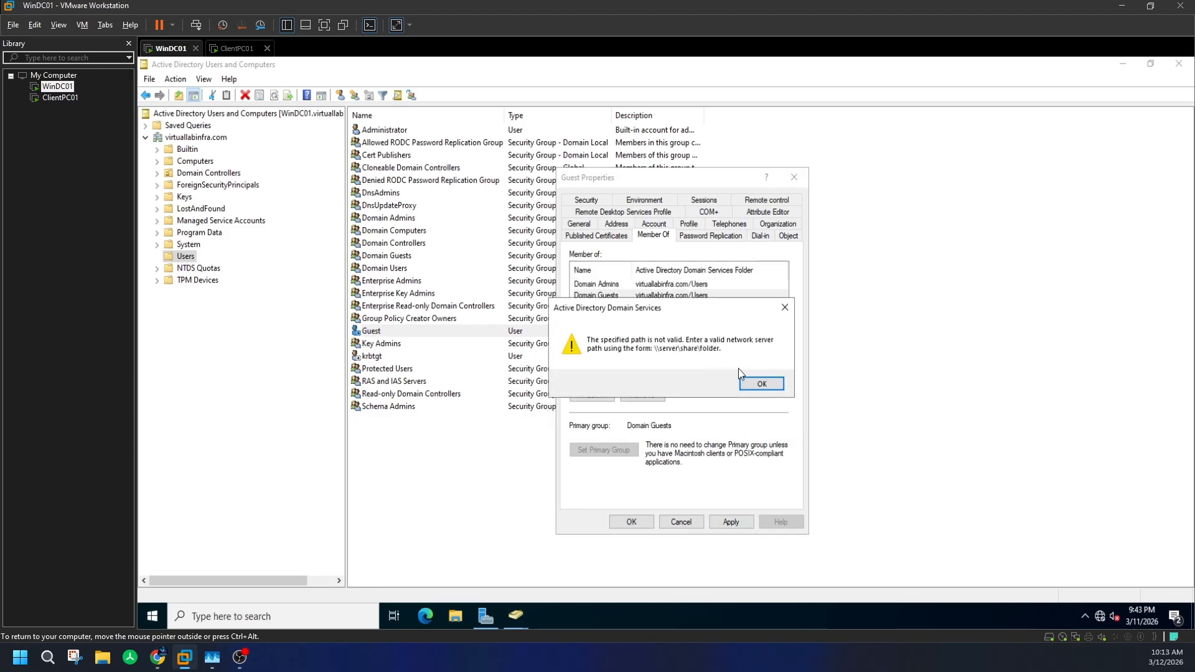
pyautogui.click(755, 382)
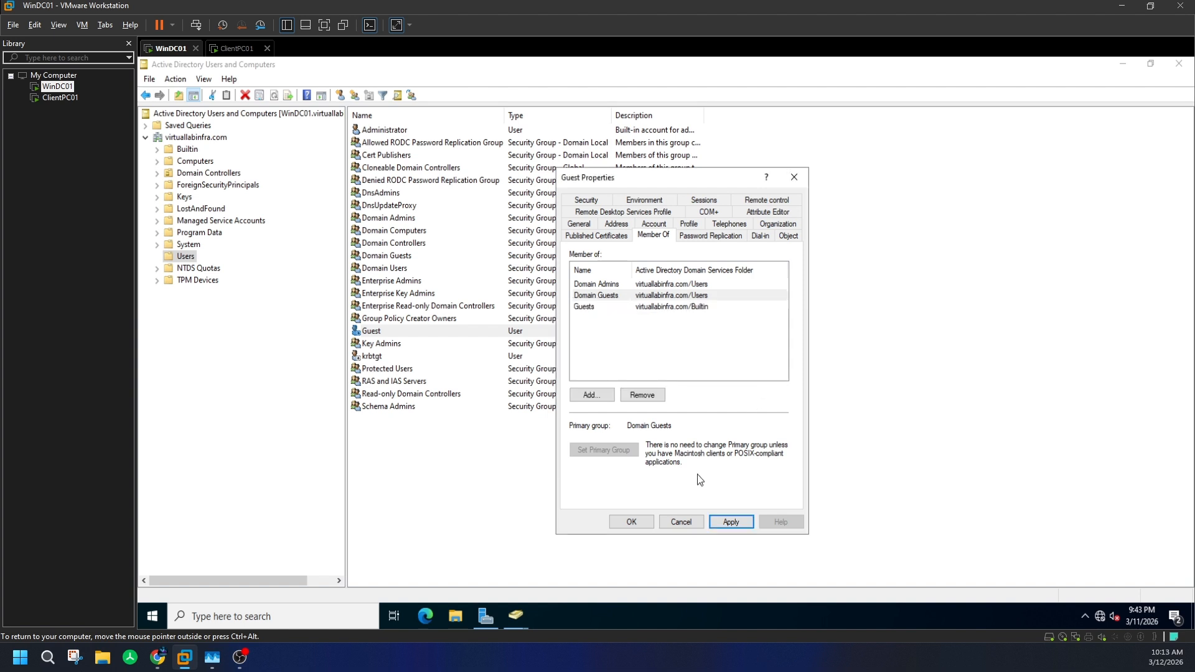
pyautogui.click(631, 522)
pyautogui.click(779, 383)
pyautogui.click(619, 295)
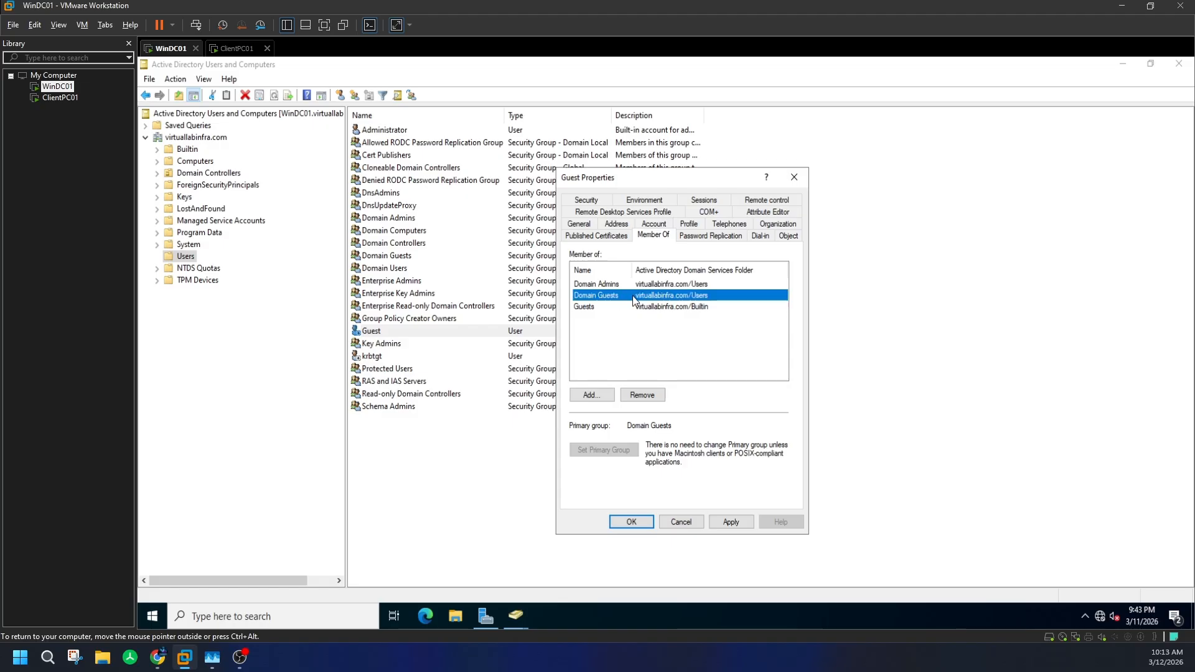
pyautogui.press('Up')
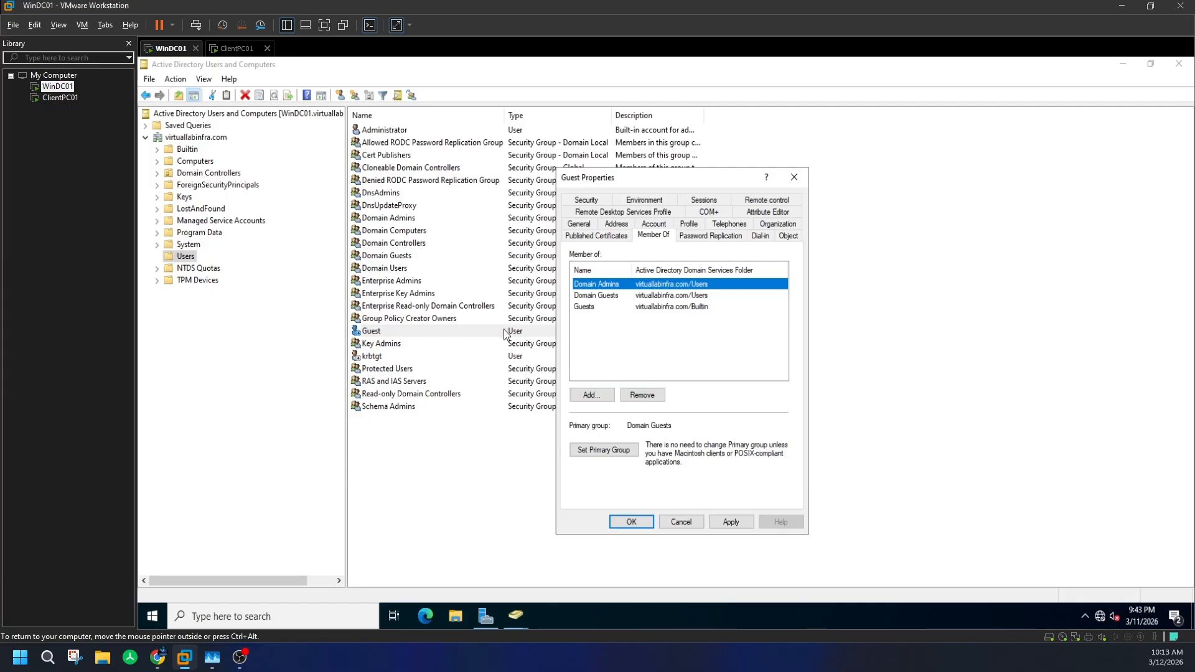
pyautogui.click(685, 520)
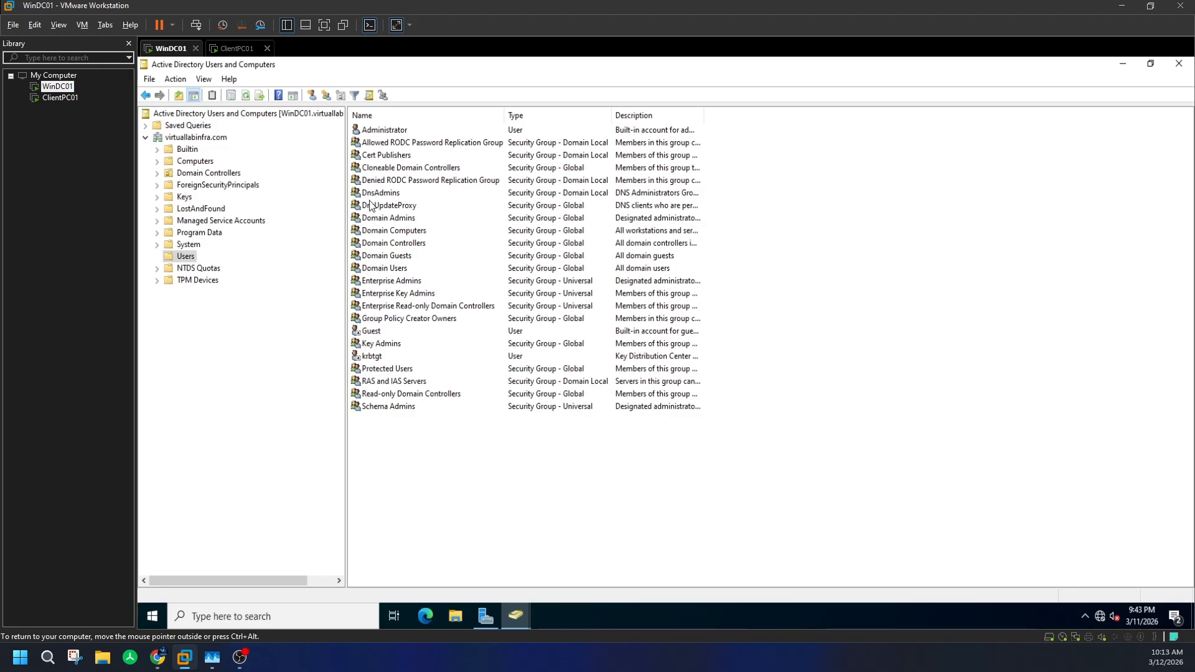
# - Enter first name Test, last name User and logon name testuser1 for a new user
pyautogui.click(311, 96)
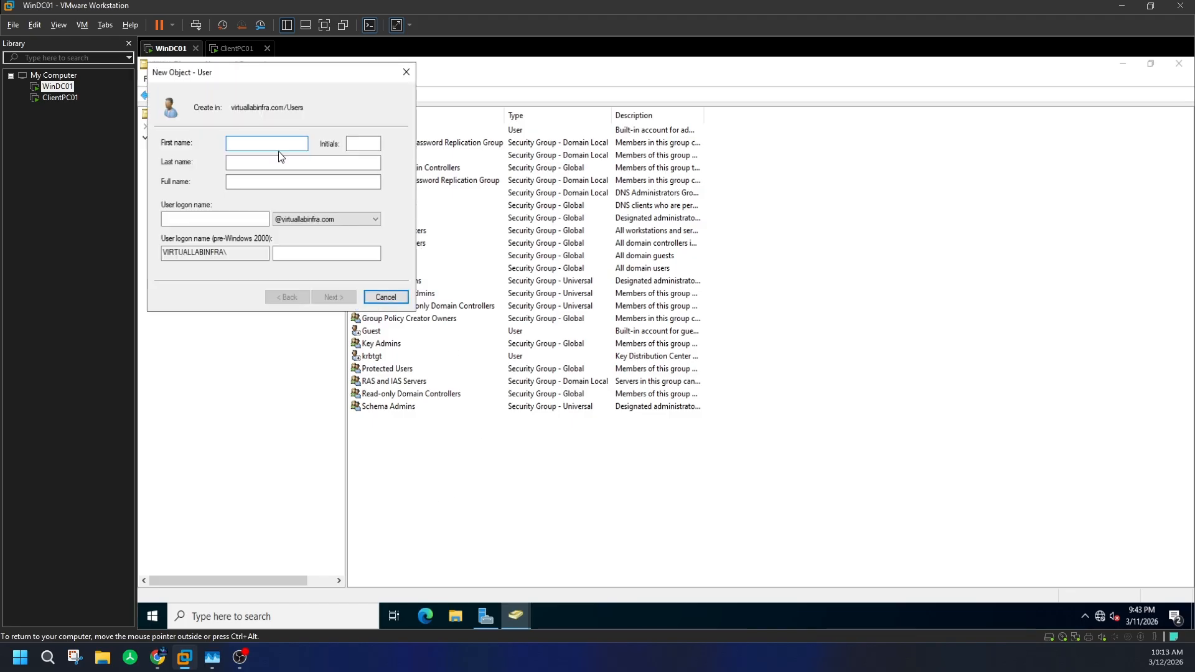
pyautogui.write('Test')
pyautogui.press('Tab')
pyautogui.press('Tab')
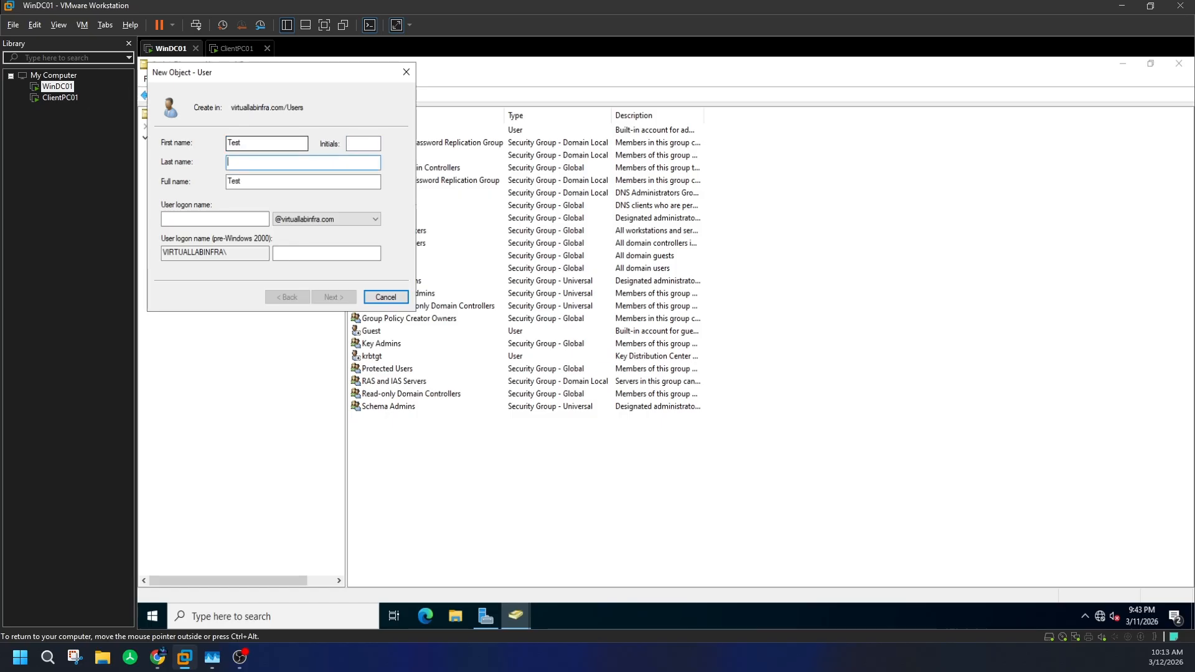
pyautogui.write('Use')
pyautogui.press('Tab')
pyautogui.press('Tab')
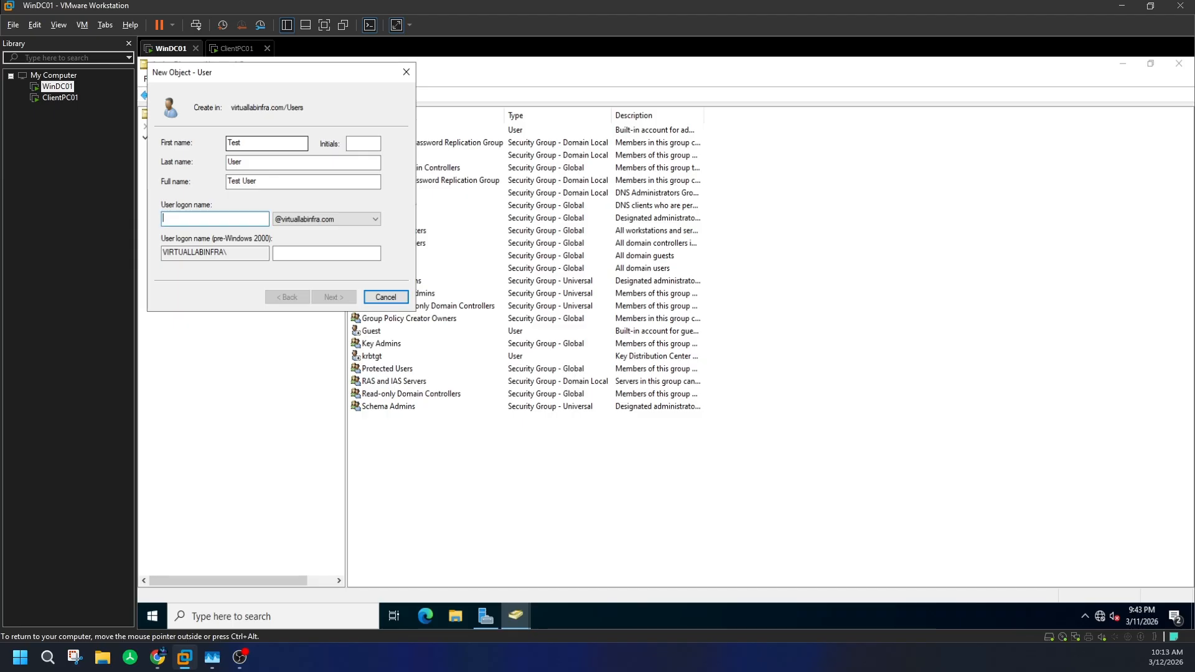
pyautogui.write('testuser')
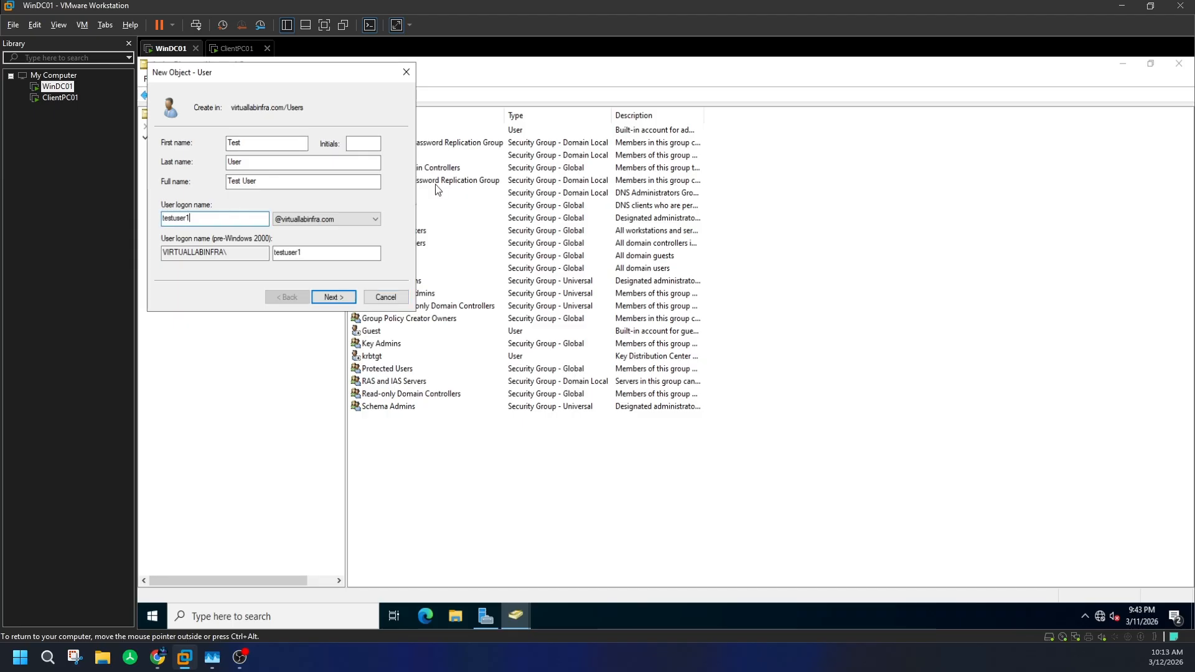
pyautogui.click(337, 294)
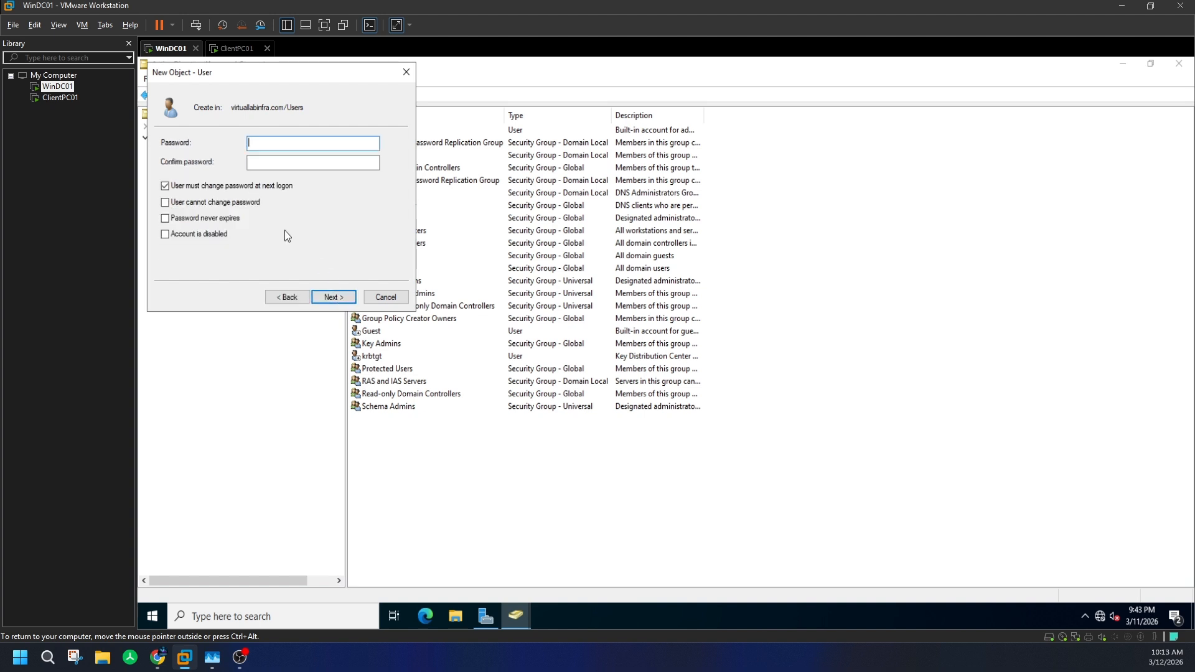
# - Set the account password so it never expires and cannot be changed, and finish creating Test User
pyautogui.click(220, 188)
pyautogui.click(337, 145)
pyautogui.write('••••••••••')
pyautogui.press('Tab')
pyautogui.write('•')
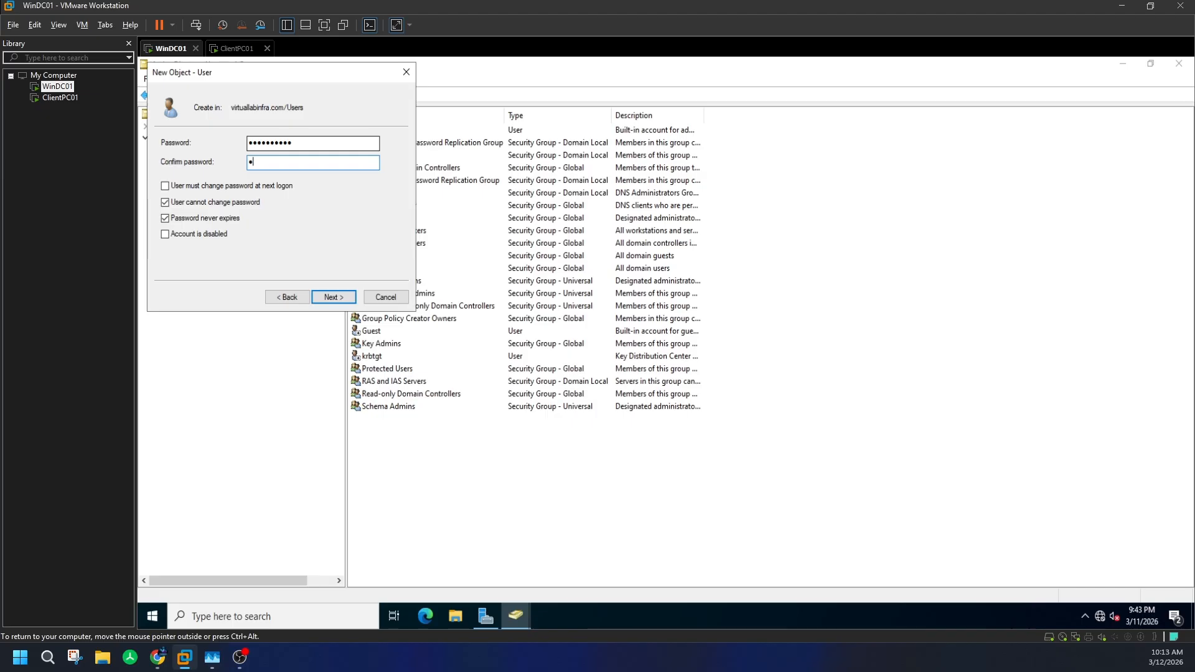
pyautogui.write('•••••••••')
pyautogui.press('Return')
pyautogui.click(333, 296)
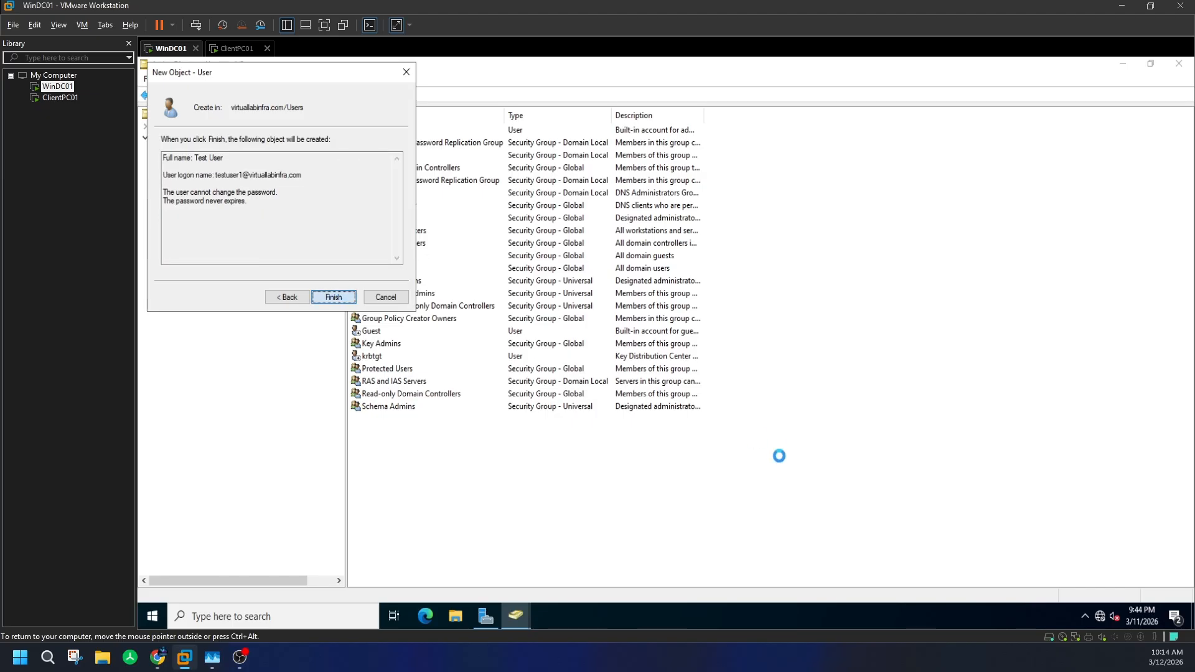
pyautogui.click(503, 456)
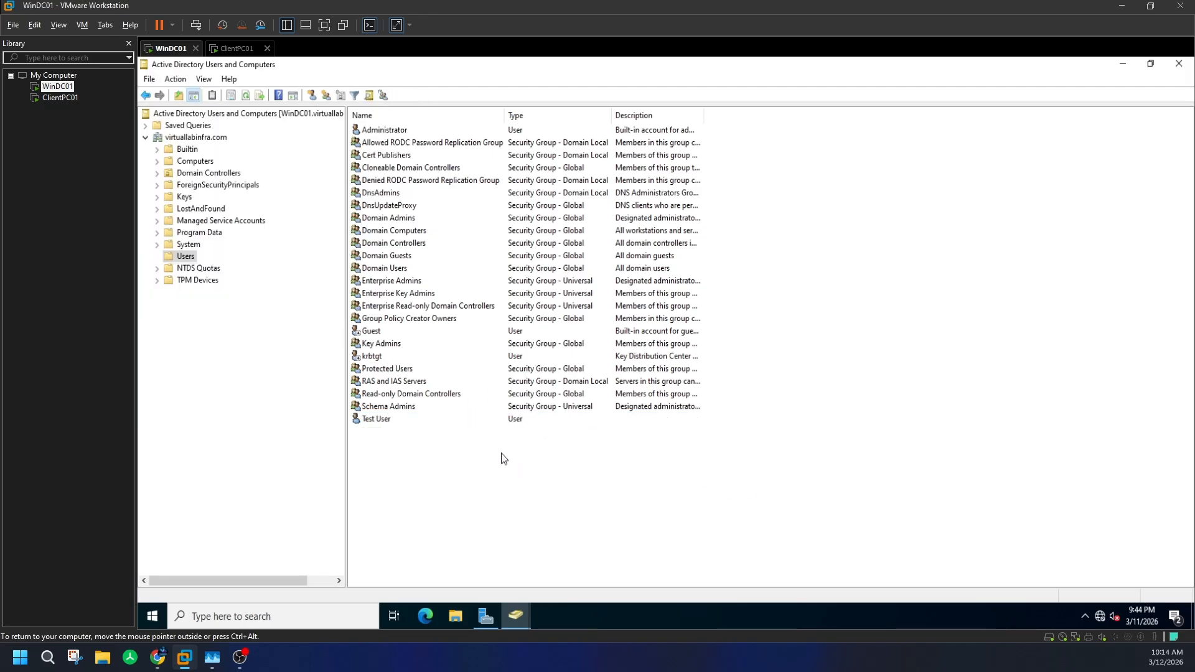
pyautogui.click(445, 412)
pyautogui.click(438, 417)
# - Browse Test User's Address, General and Organization tabs, confirm Domain Users-only membership, and close
pyautogui.rightClick(436, 417)
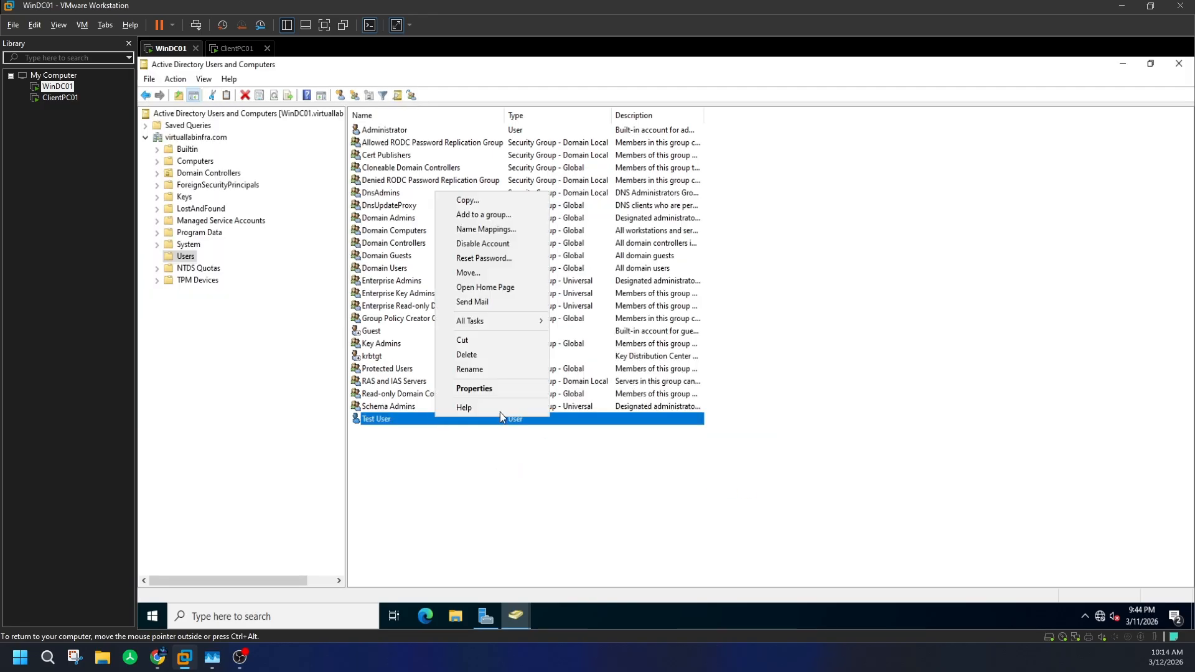
pyautogui.click(692, 431)
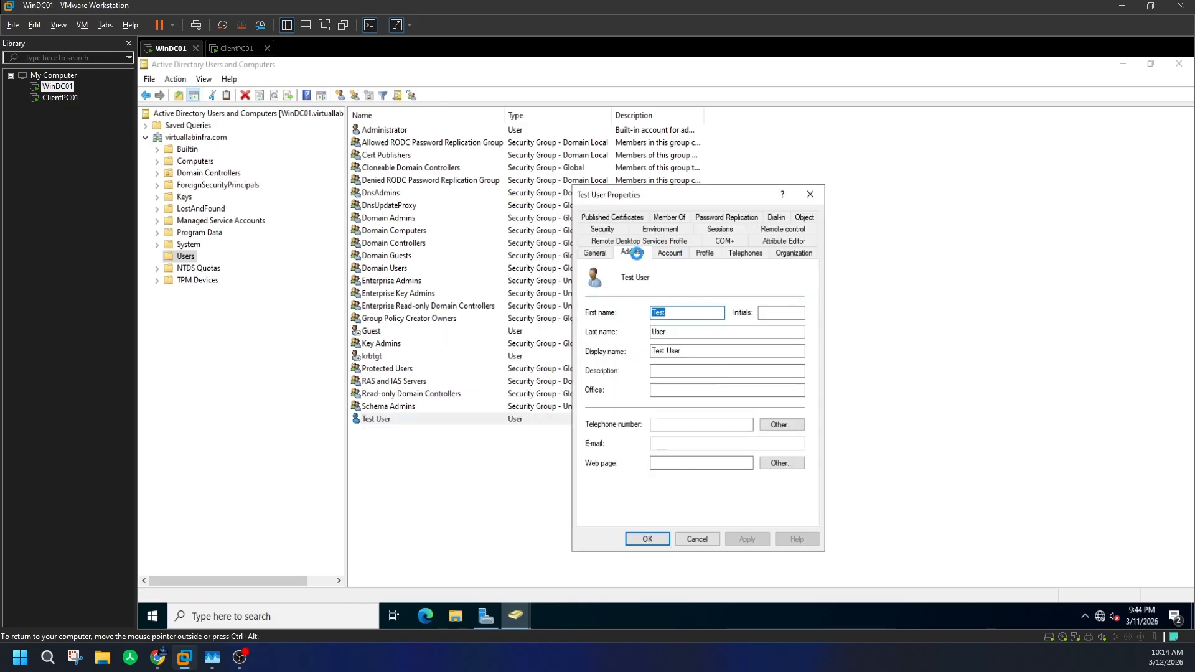
pyautogui.click(635, 253)
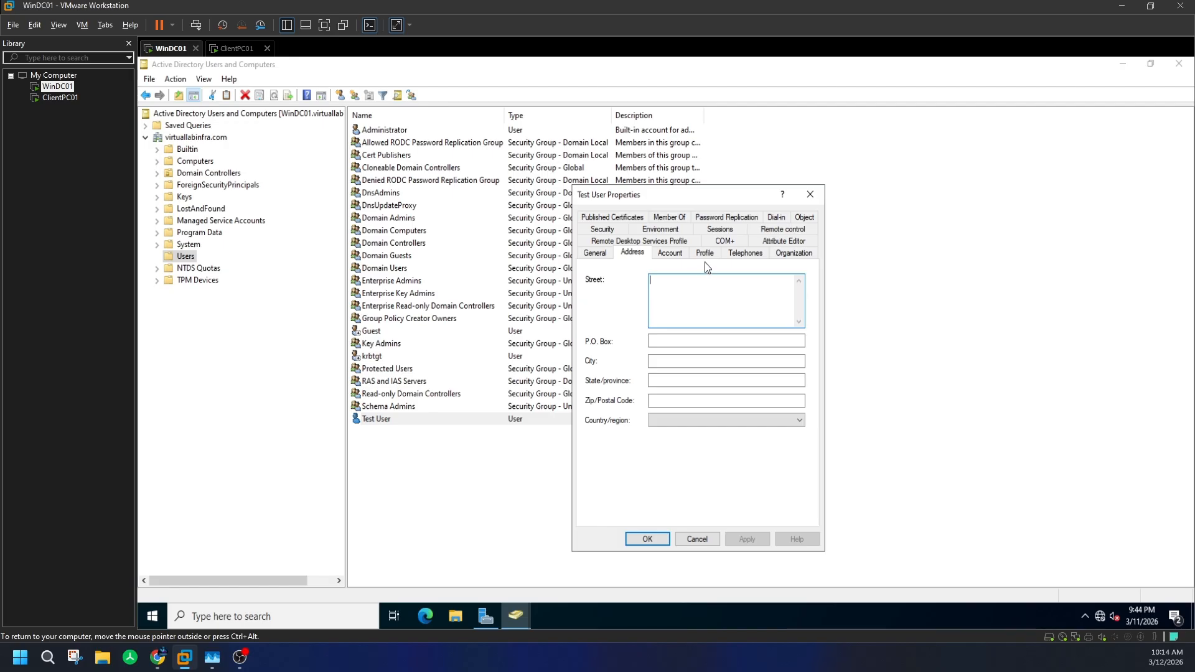
pyautogui.click(599, 253)
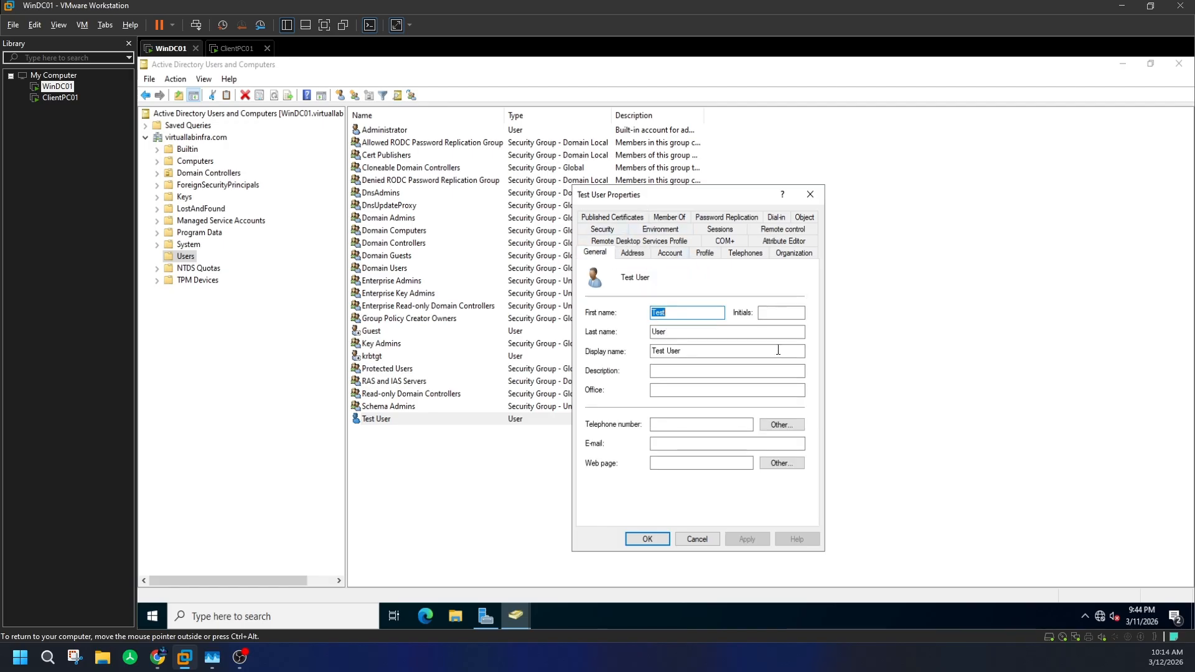
pyautogui.click(676, 371)
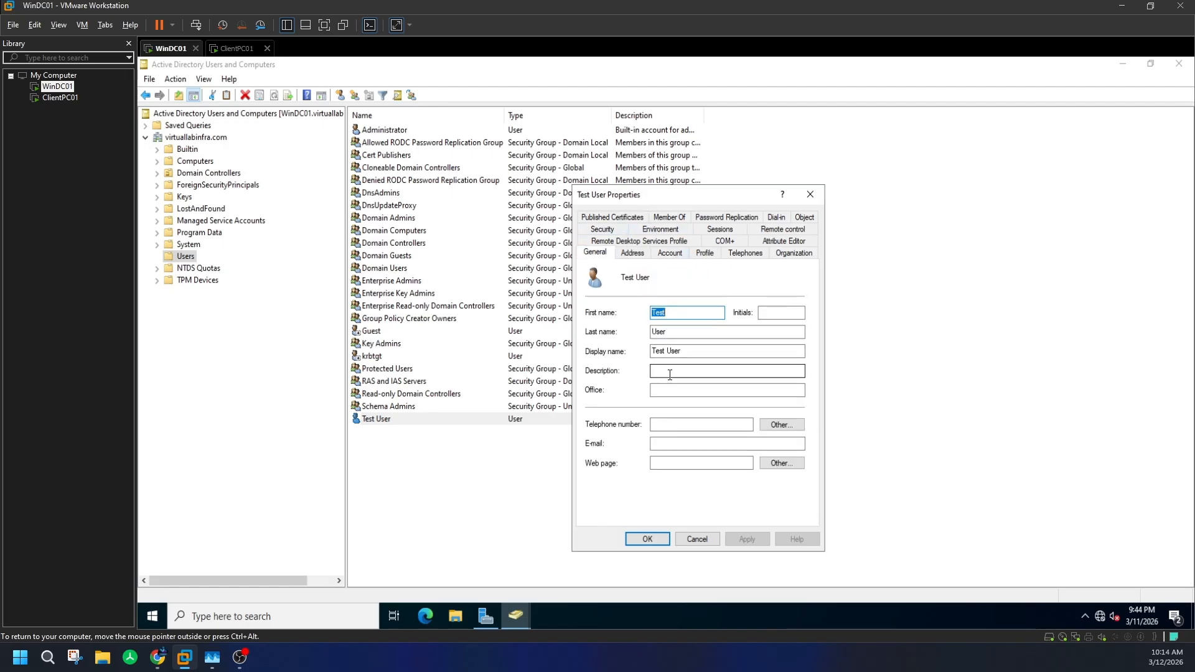
pyautogui.click(699, 388)
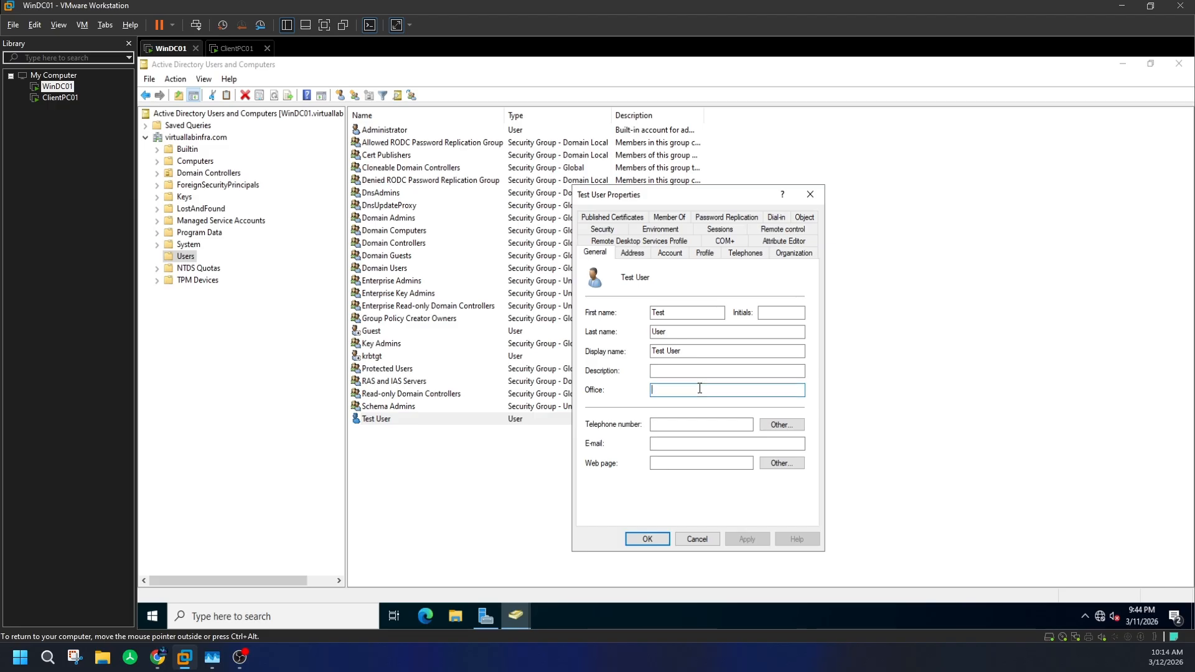
pyautogui.click(695, 443)
pyautogui.click(795, 253)
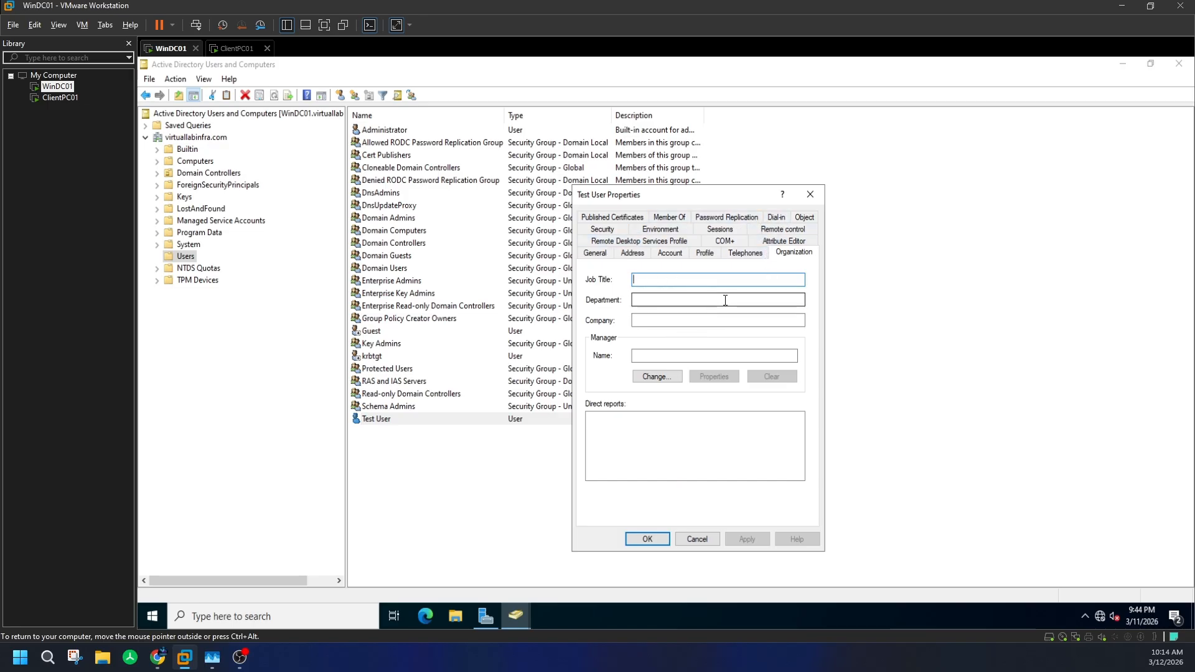
pyautogui.click(761, 283)
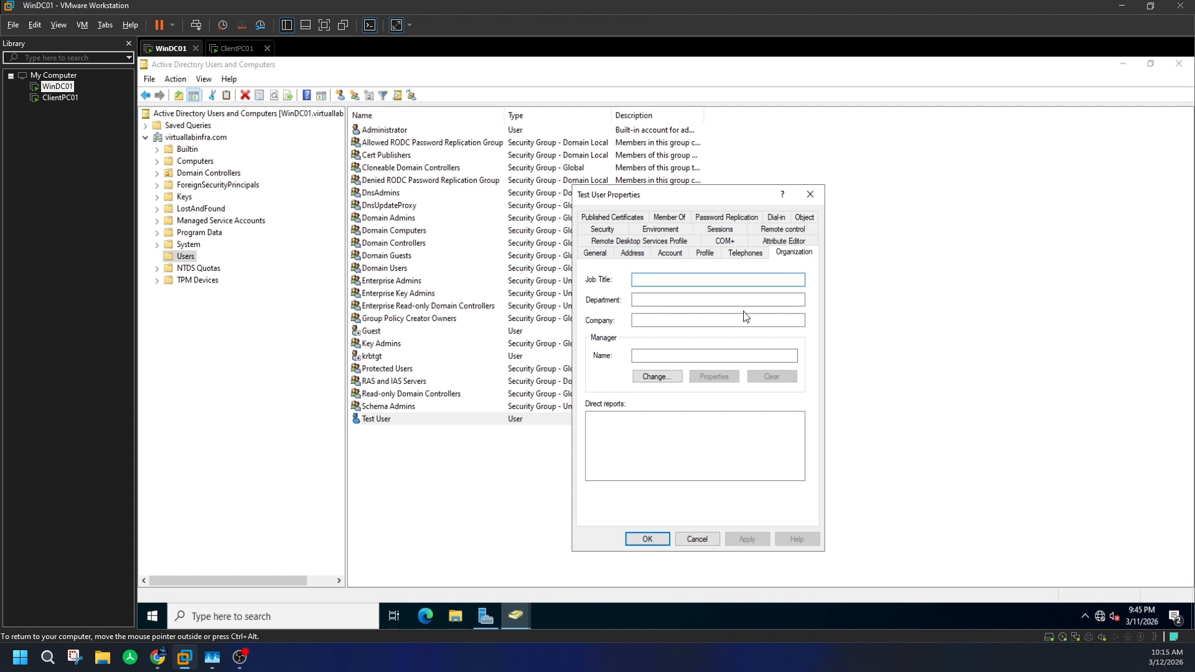
pyautogui.click(682, 219)
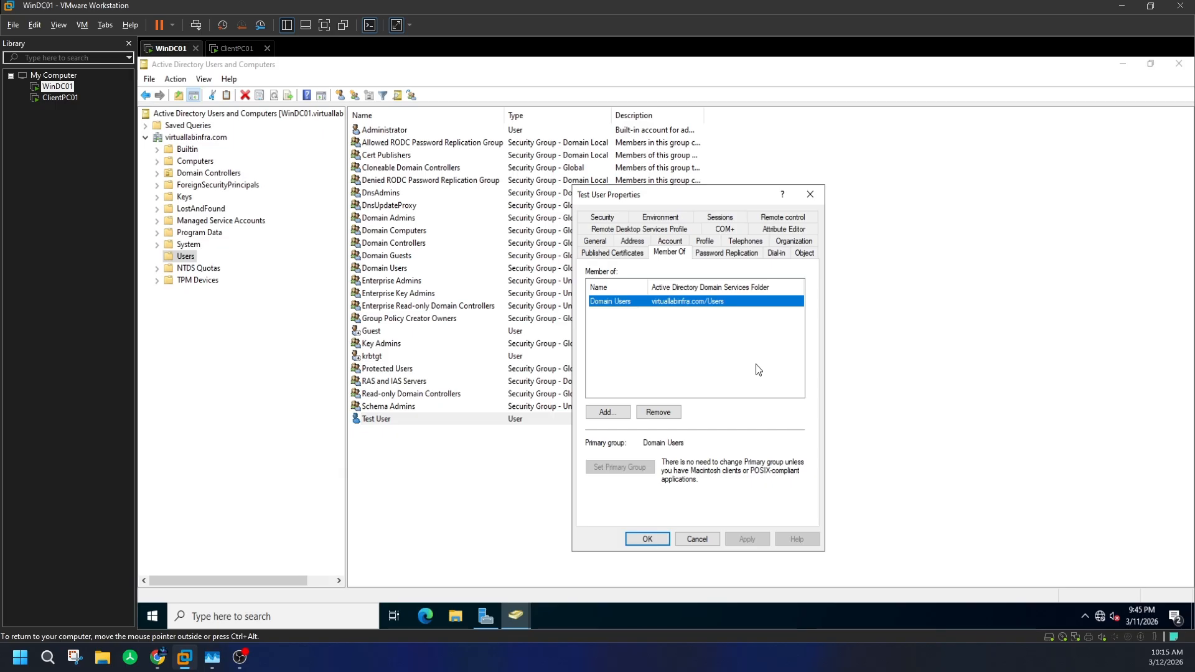
pyautogui.click(810, 196)
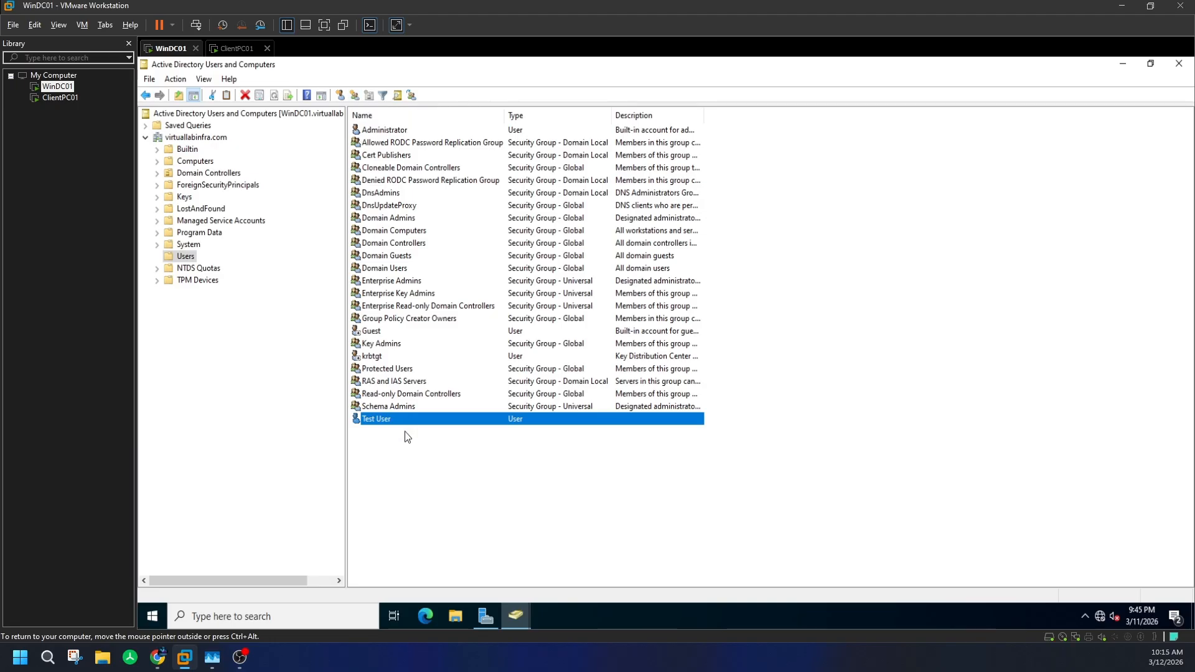
# - Select and deselect the Test User and krbtgt rows in the Users list
pyautogui.click(410, 472)
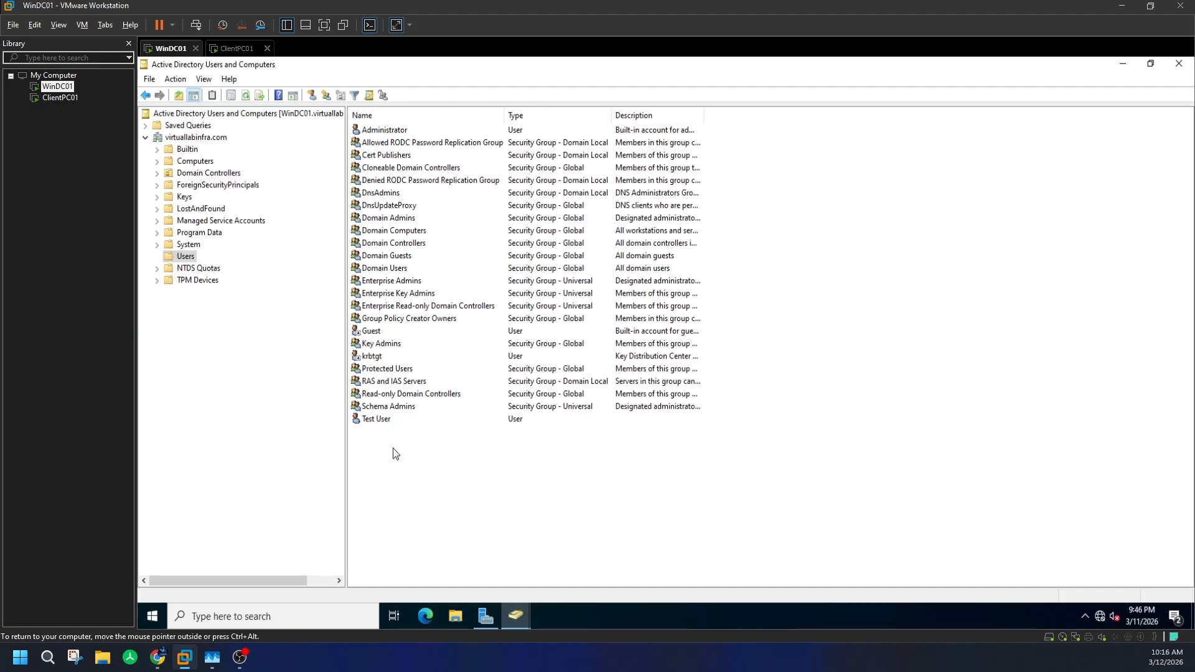
pyautogui.click(358, 420)
pyautogui.click(359, 427)
pyautogui.click(360, 362)
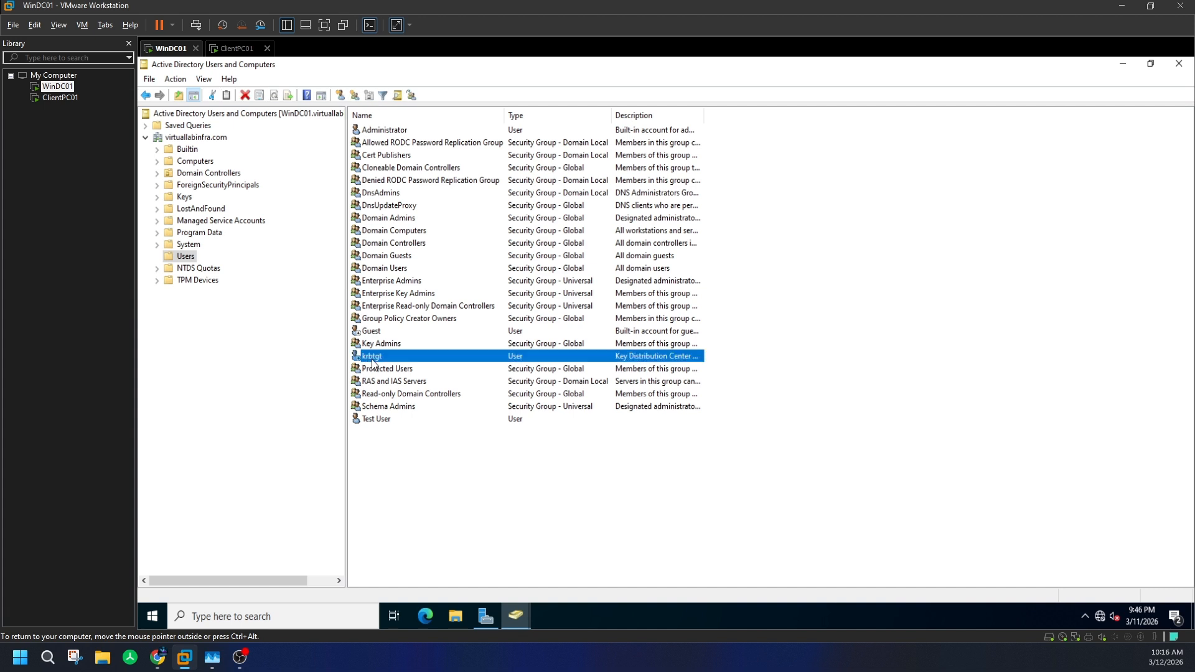
pyautogui.click(577, 483)
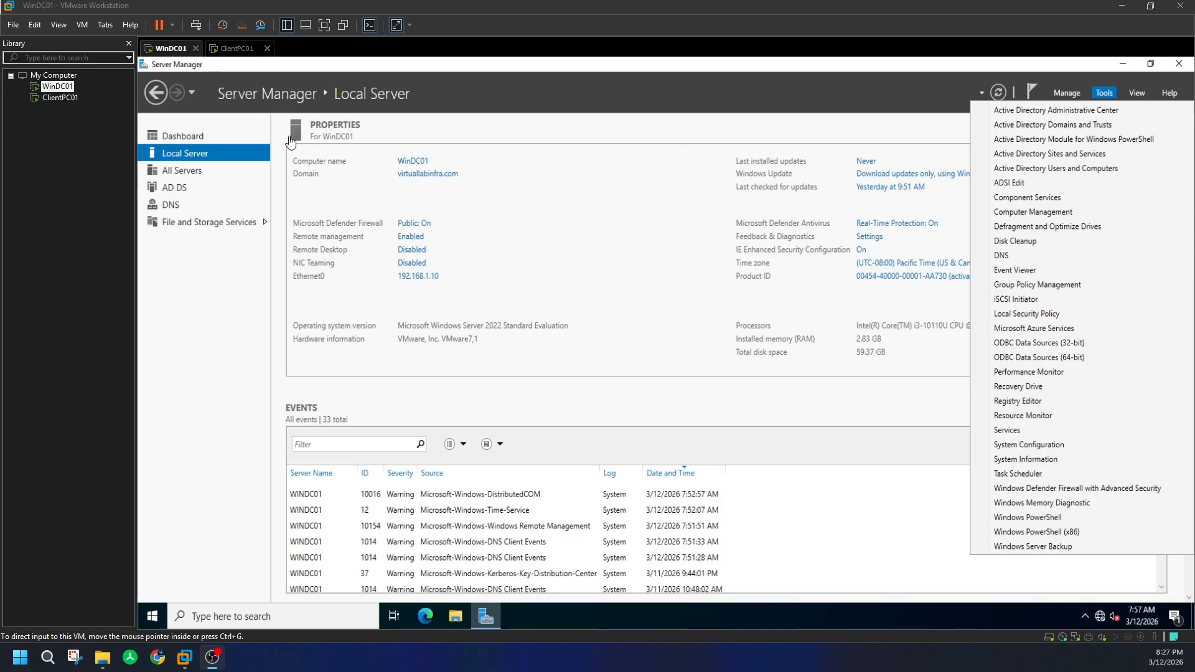
# - Compare the WinDC01 and ClientPC01 system info, confirming ClientPC01 is still in WORKGROUP, then open WinDC01's Start menu
pyautogui.click(168, 47)
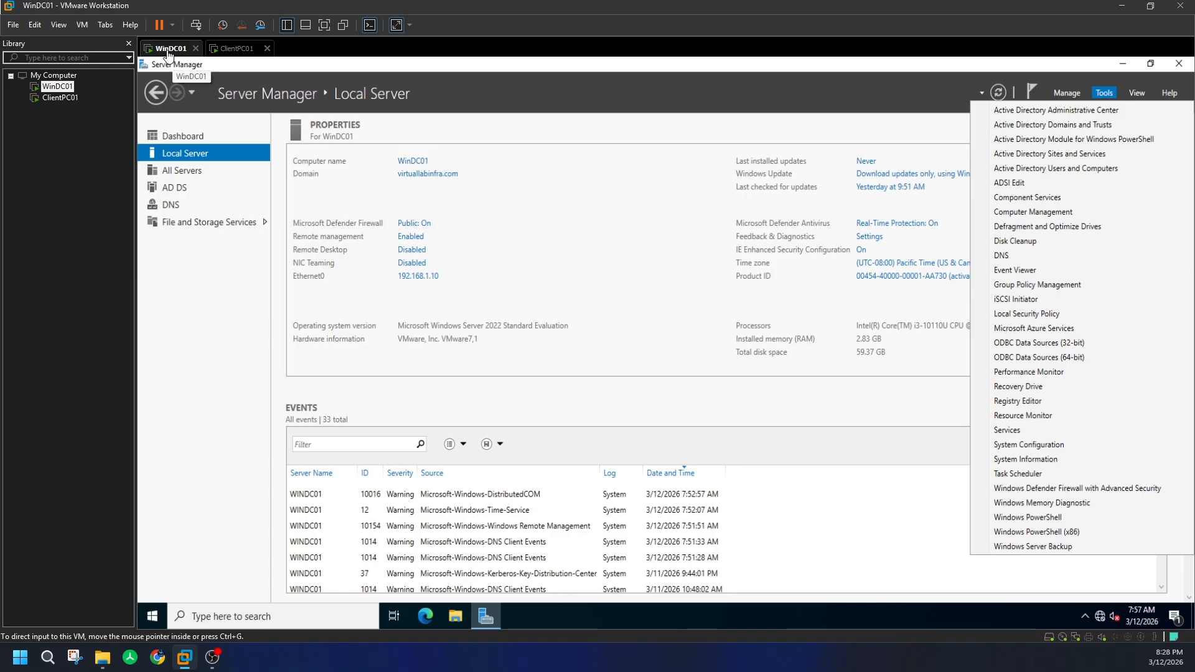
pyautogui.click(232, 50)
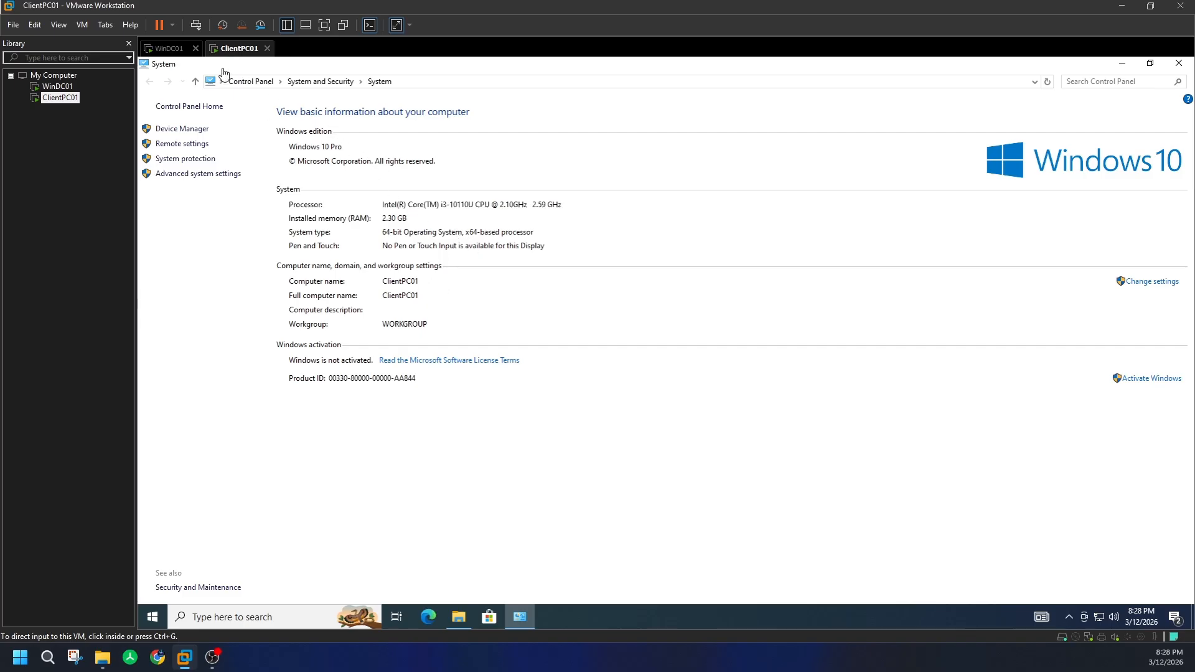
pyautogui.click(171, 52)
pyautogui.click(236, 51)
pyautogui.click(173, 53)
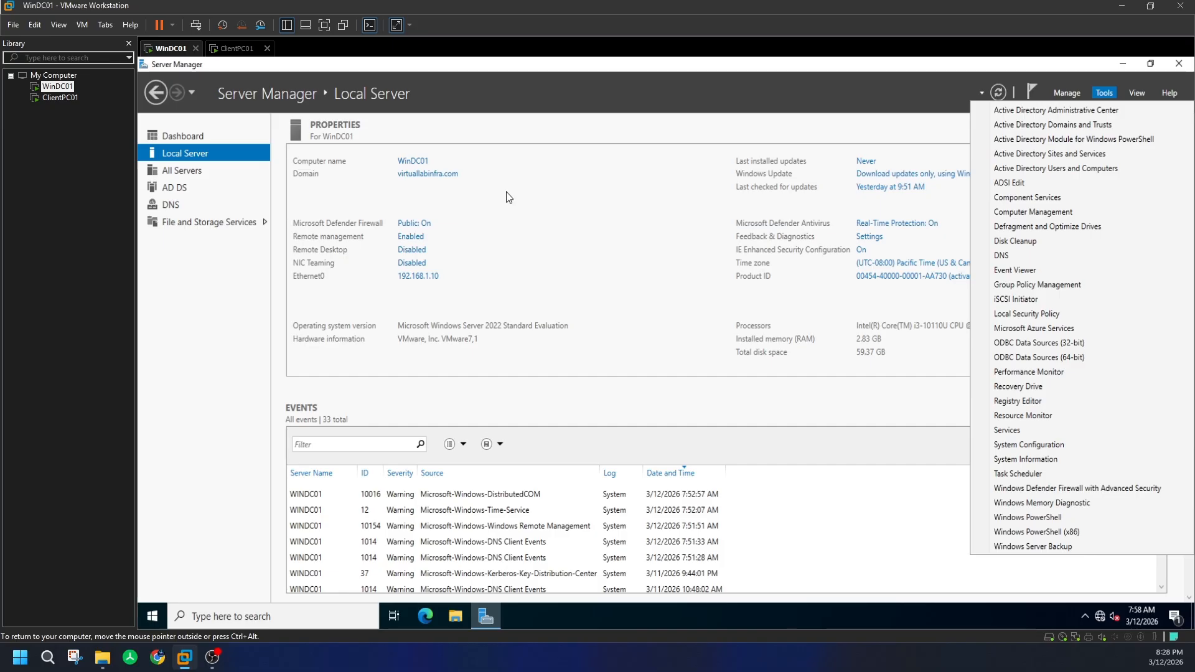
pyautogui.click(236, 49)
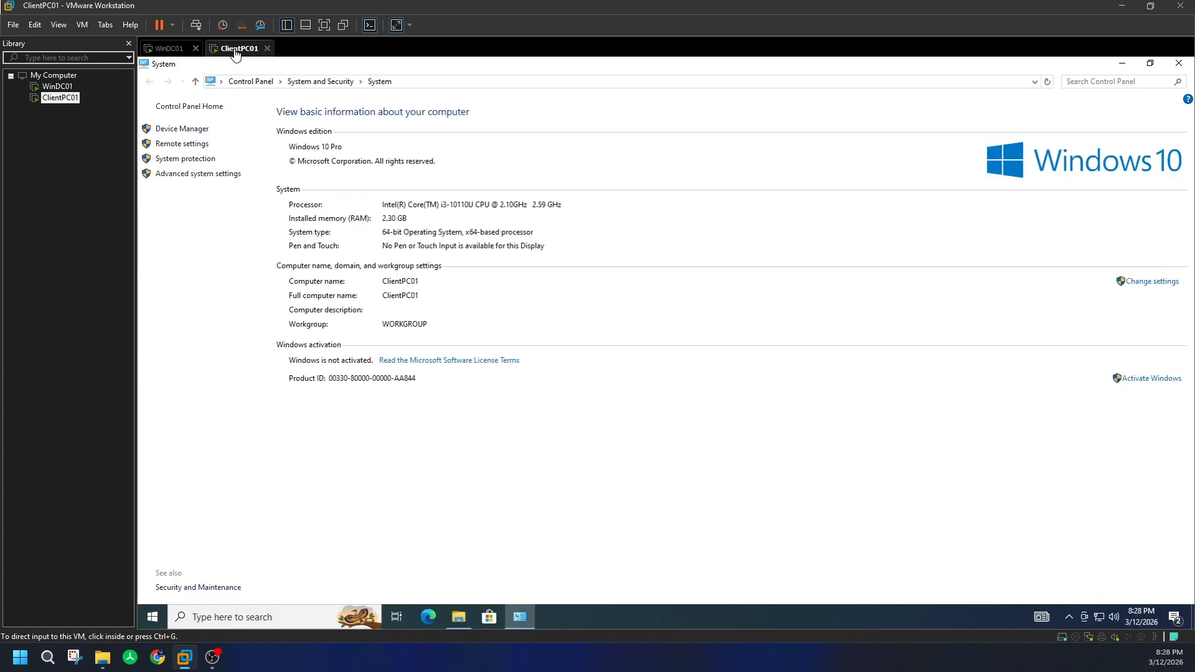
pyautogui.click(163, 50)
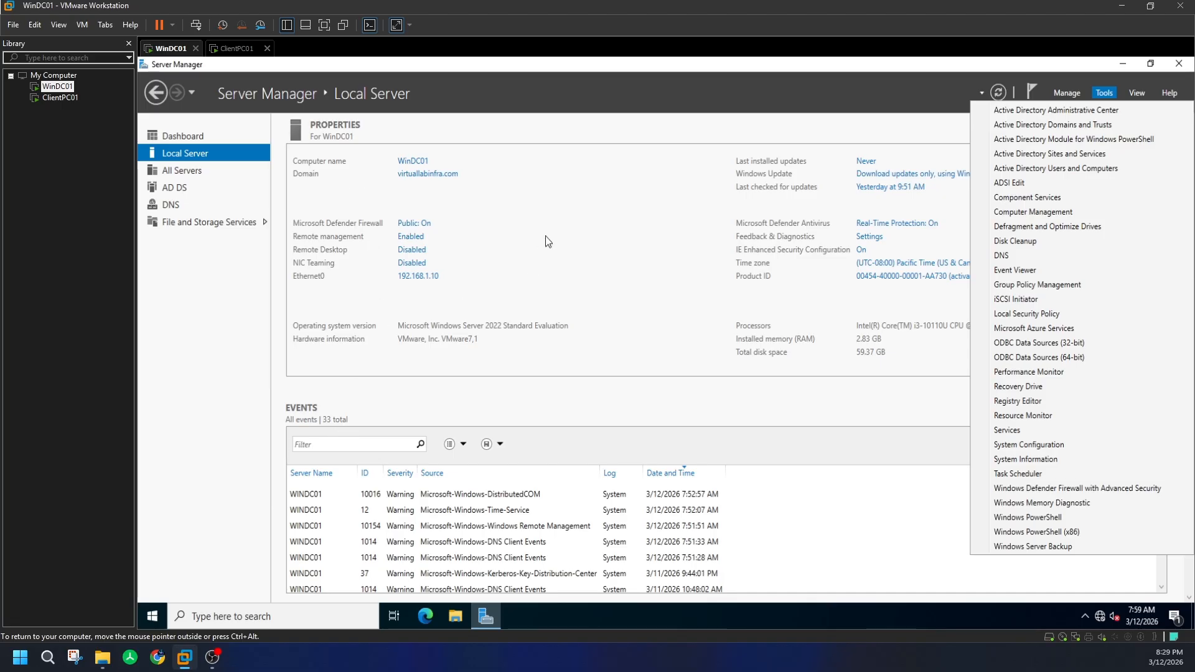
pyautogui.click(151, 617)
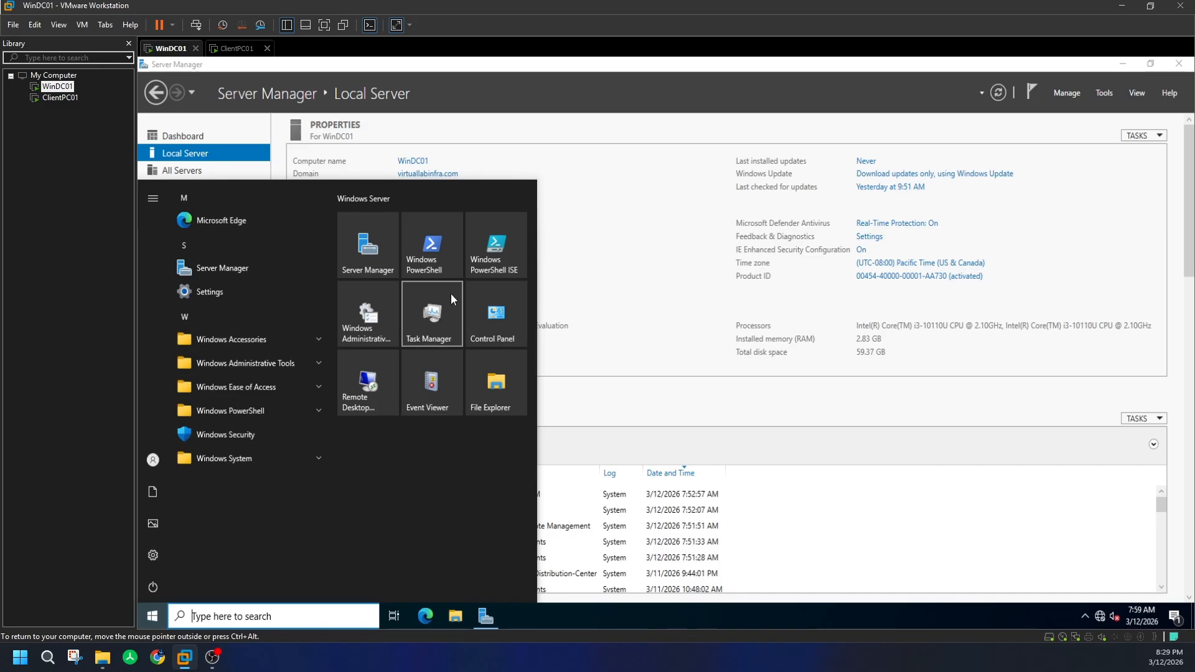
# - Launch Active Directory Users and Computers and view the virtuallabinfra.com Computers container
pyautogui.write('active')
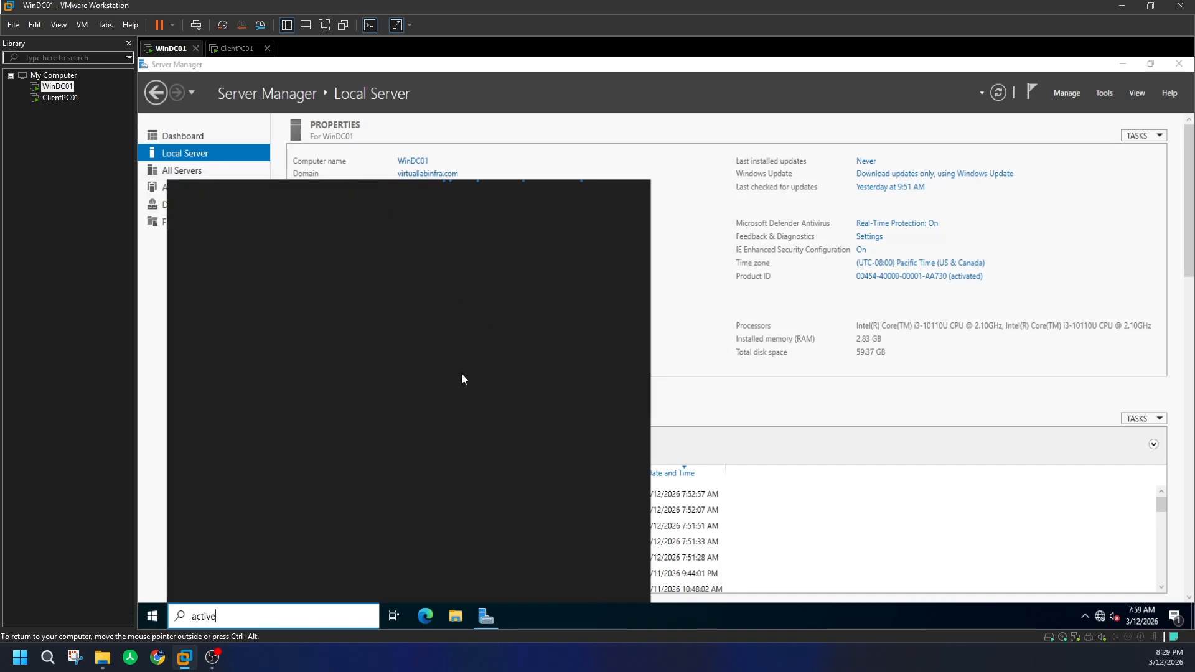
pyautogui.click(1107, 95)
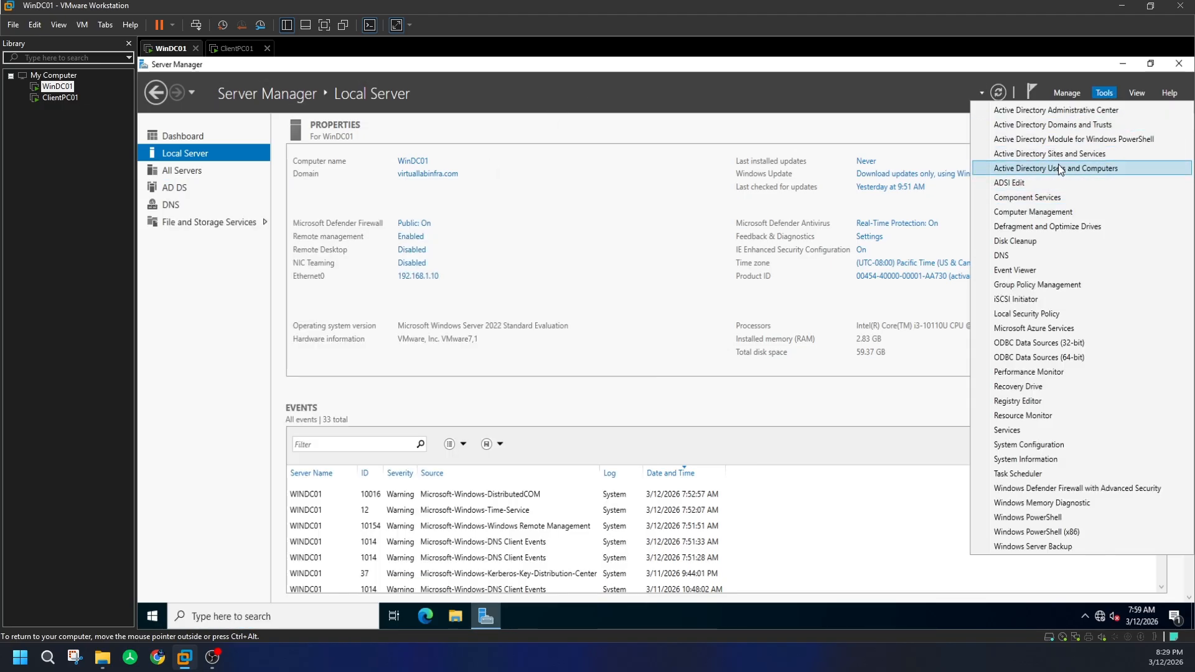
pyautogui.click(1058, 168)
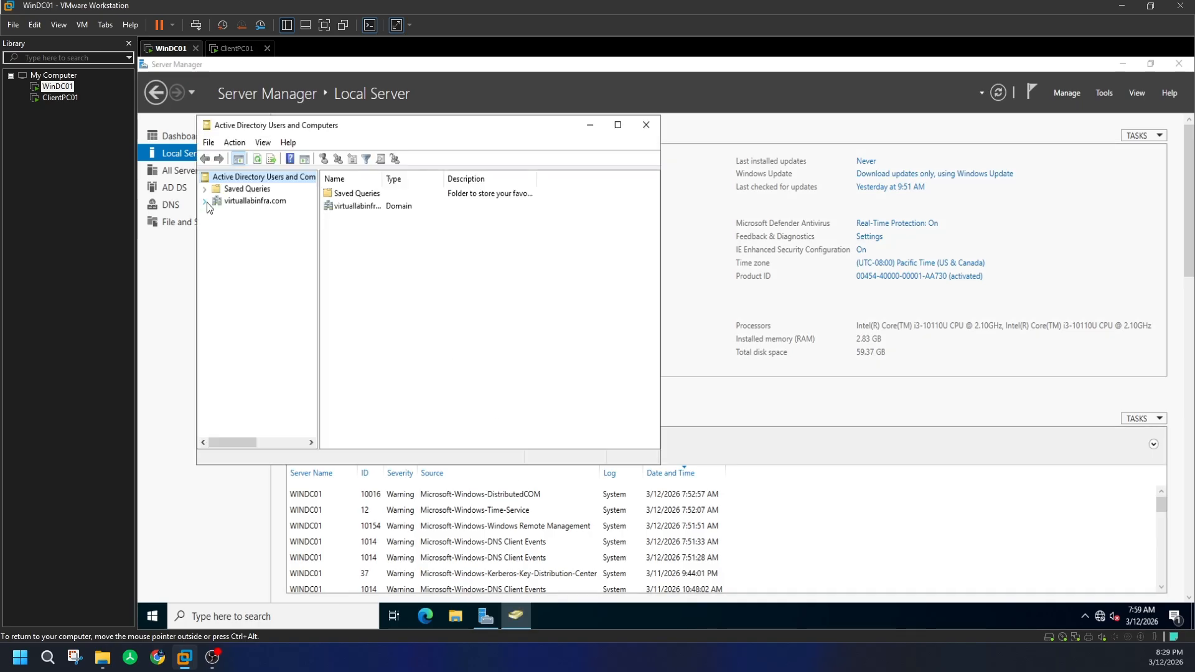
pyautogui.click(205, 201)
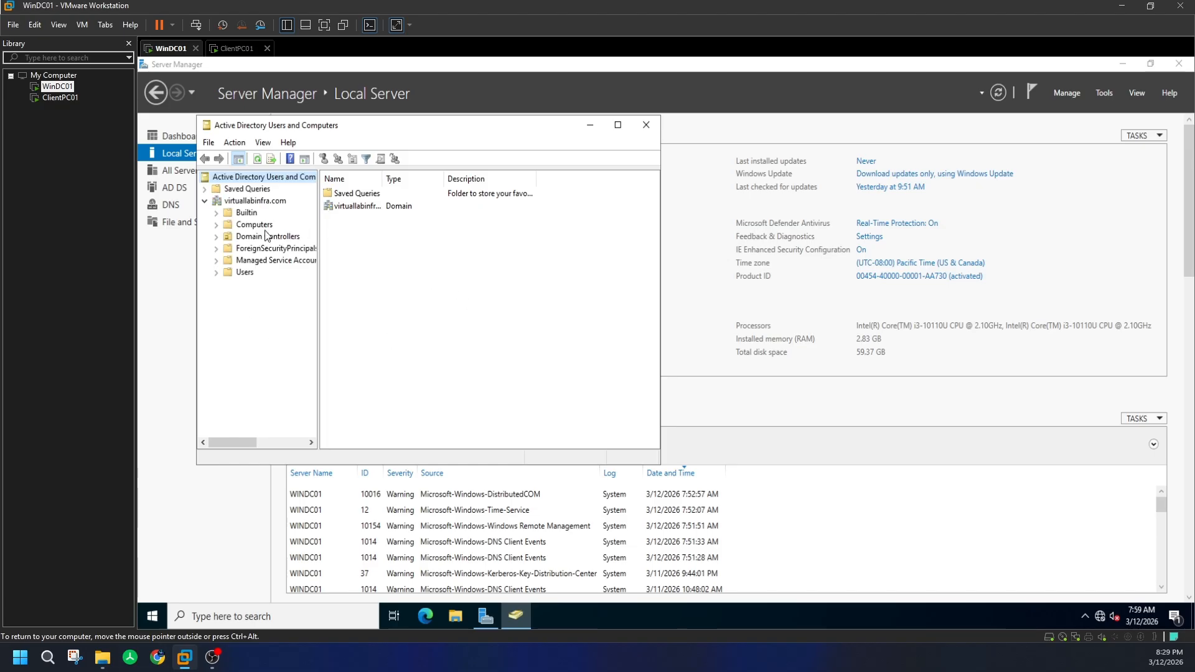
pyautogui.click(255, 225)
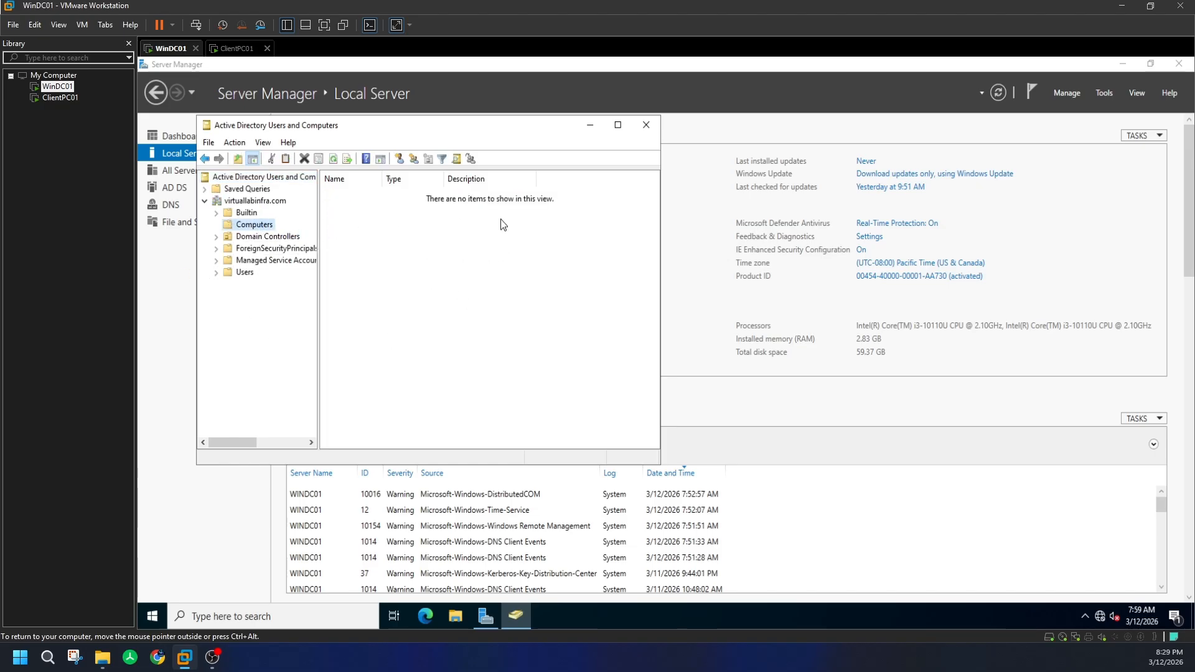
# - Compare the empty Computers container with ClientPC01, then close Active Directory Users and Computers
pyautogui.click(237, 48)
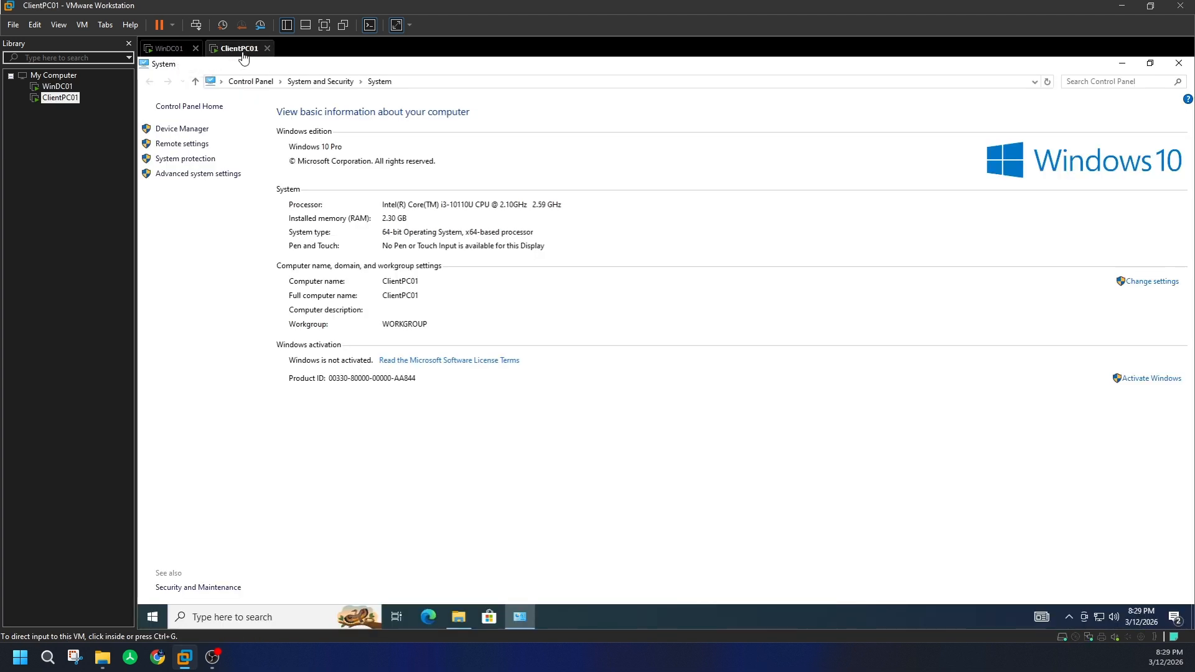
pyautogui.click(176, 50)
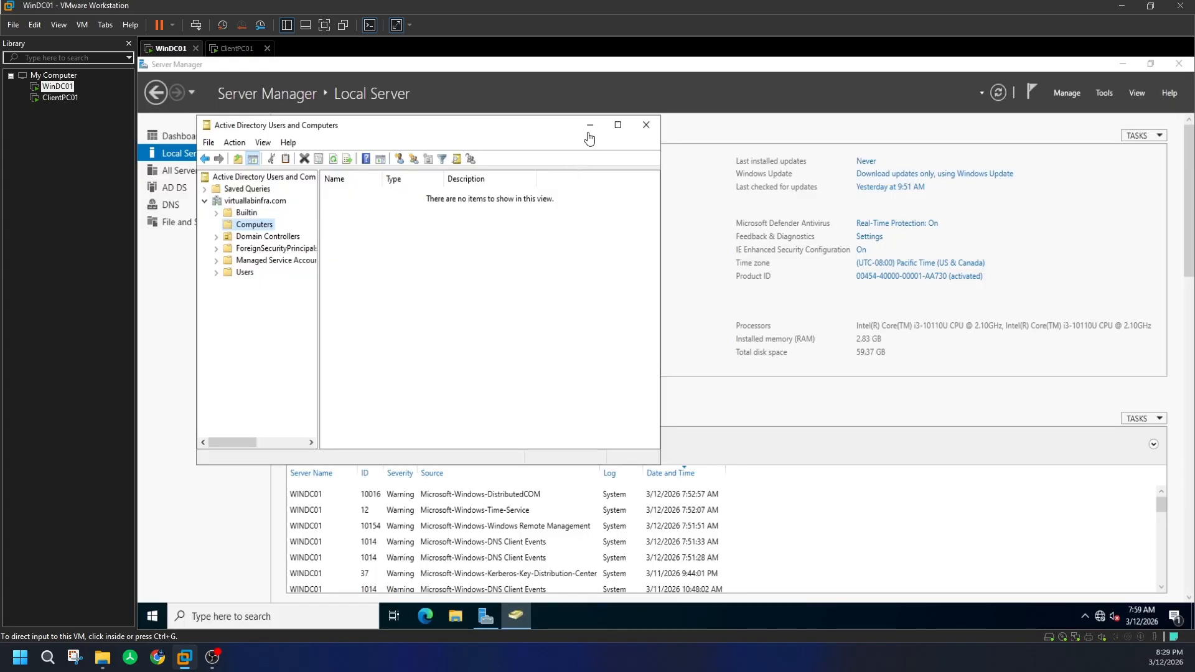
pyautogui.click(239, 48)
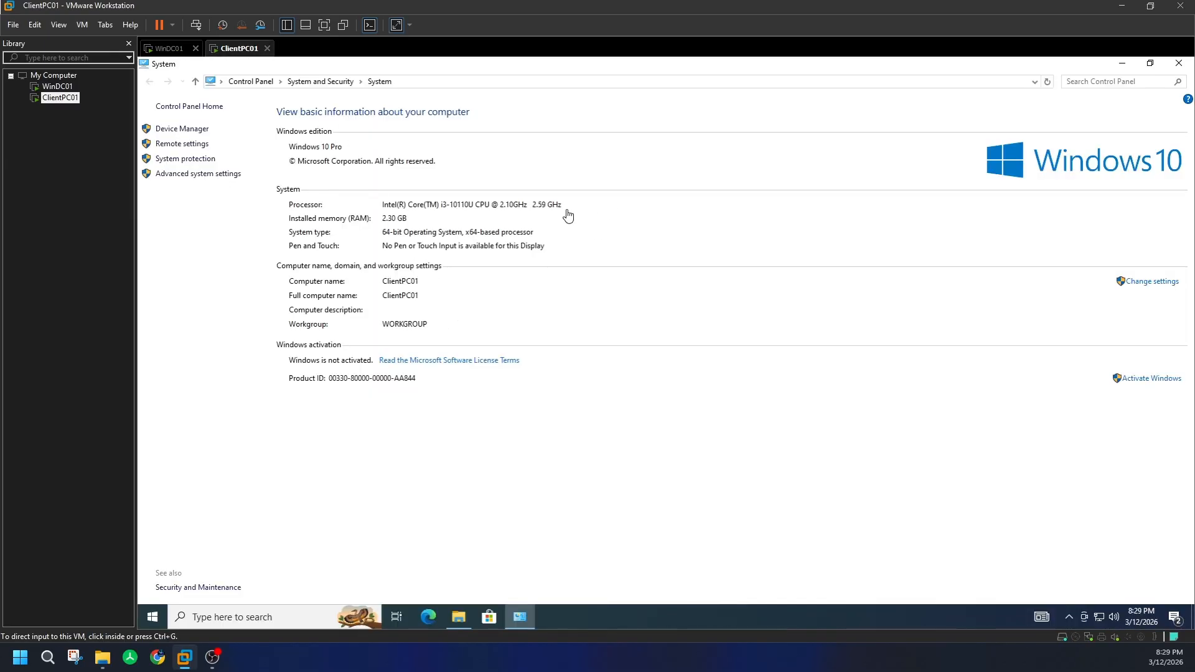
pyautogui.click(171, 48)
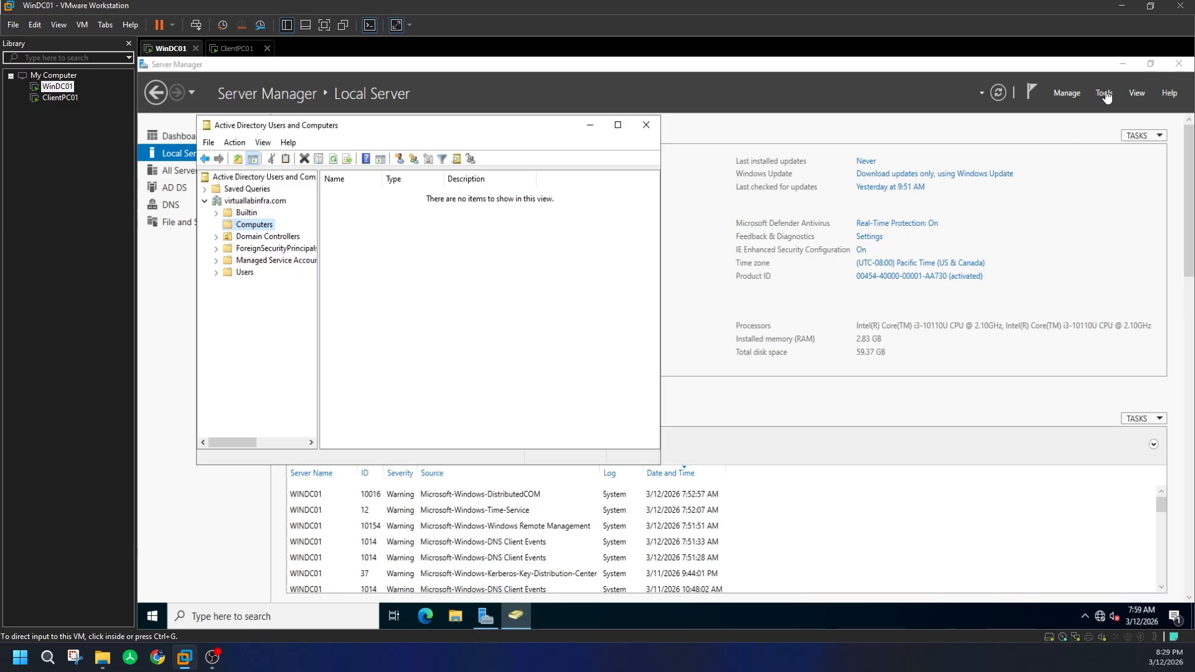
pyautogui.click(1120, 190)
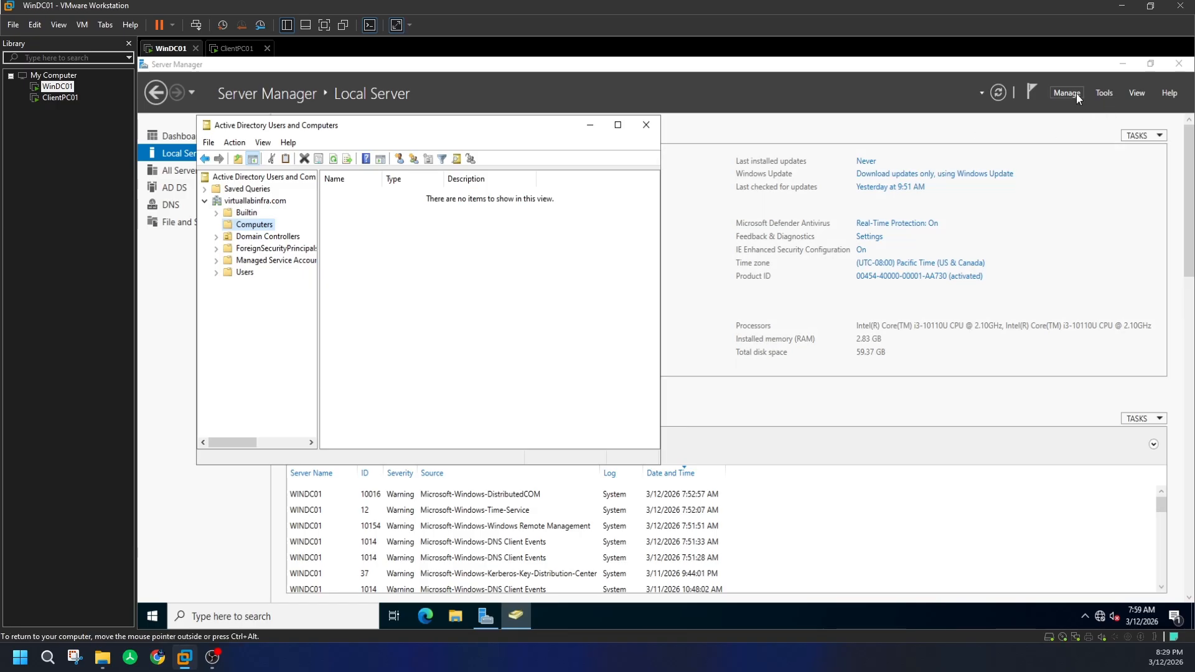
pyautogui.click(646, 125)
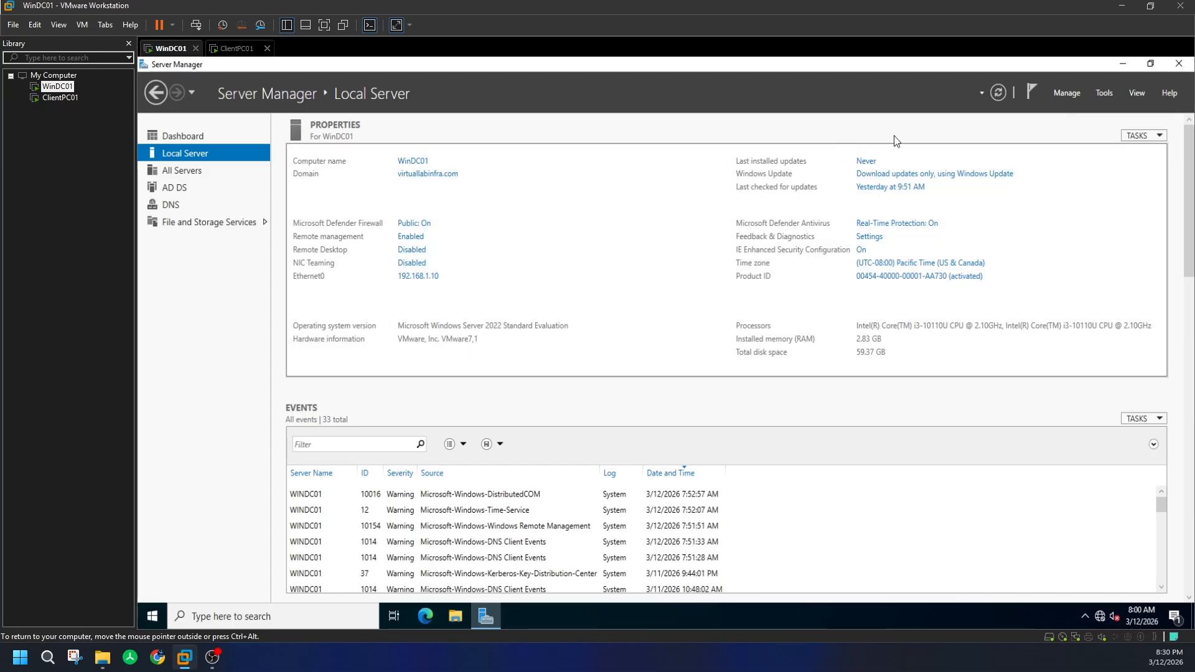
pyautogui.click(1078, 94)
pyautogui.click(1103, 111)
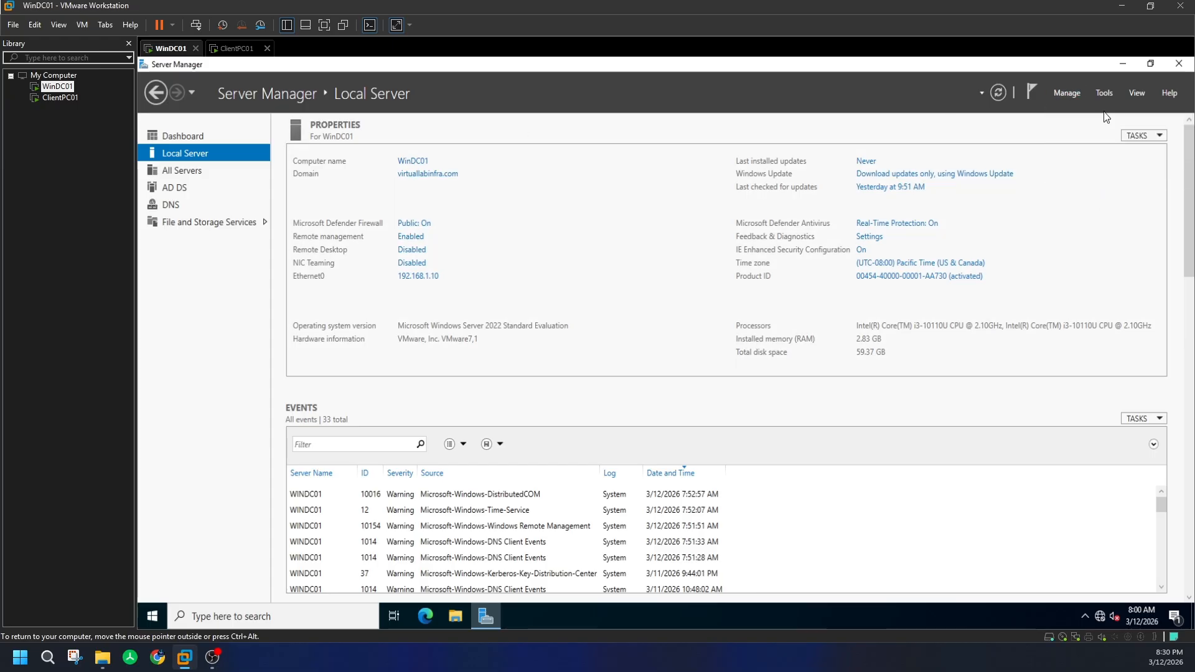
pyautogui.click(504, 446)
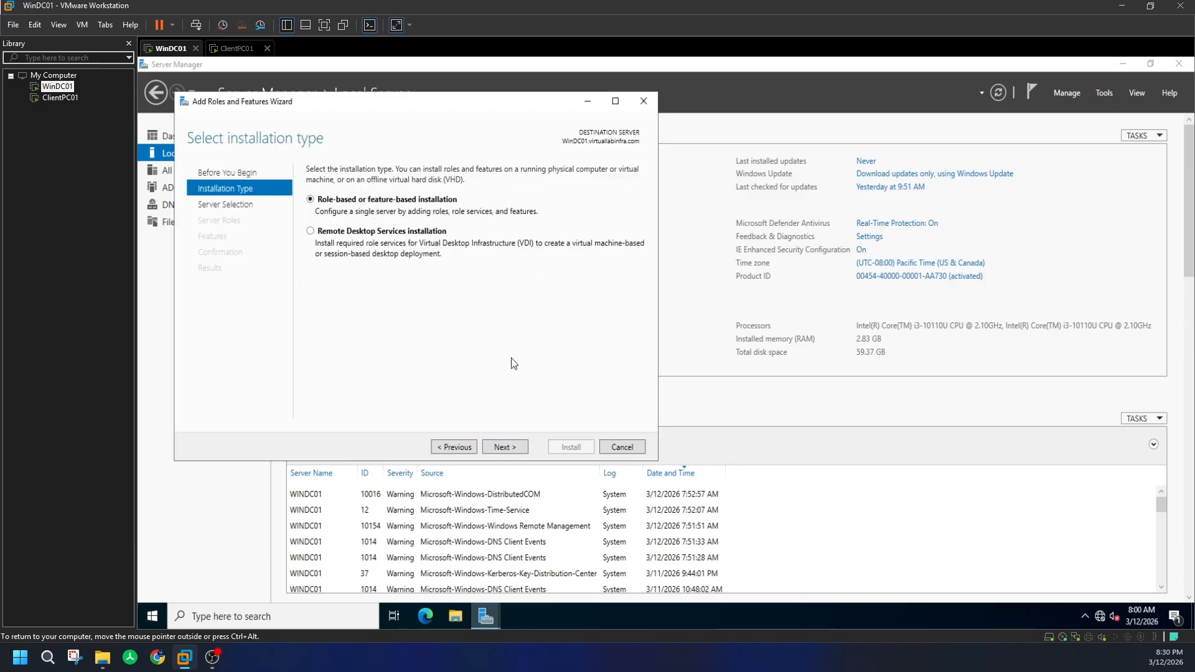
pyautogui.click(505, 446)
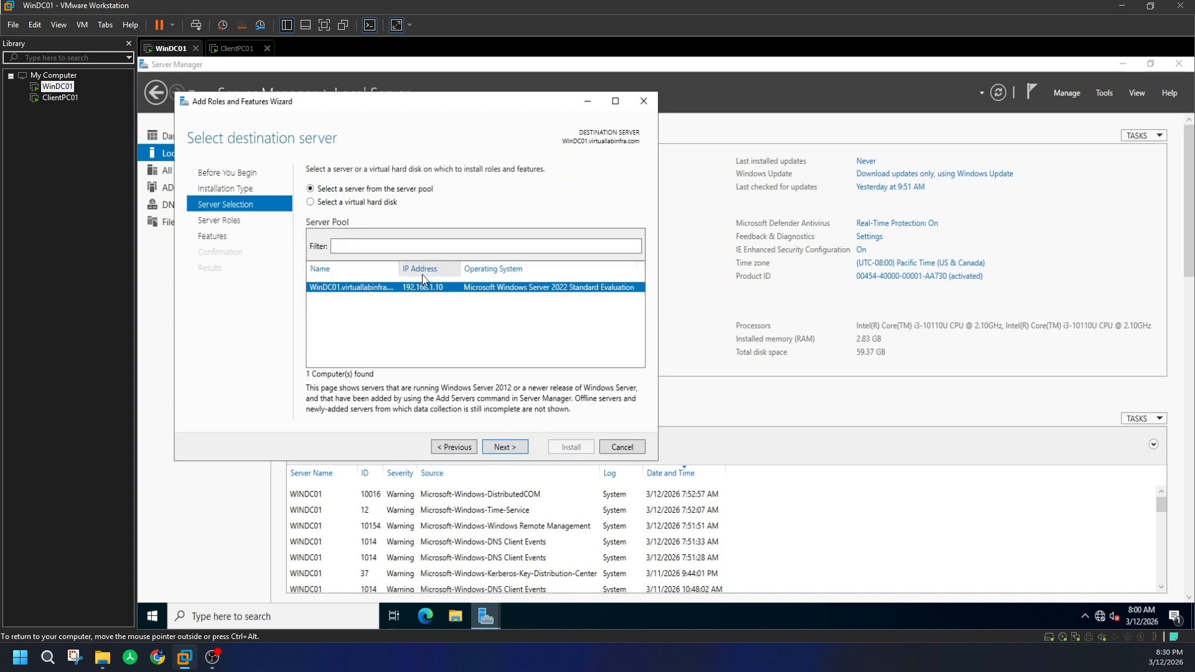
pyautogui.click(504, 446)
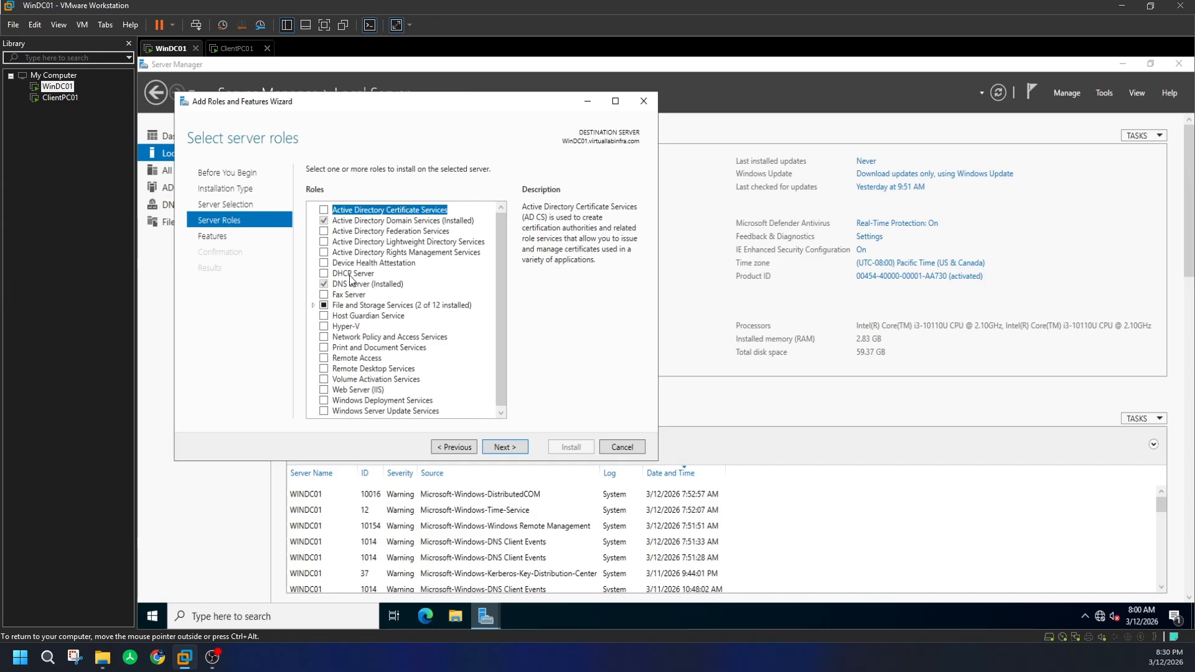
pyautogui.click(643, 101)
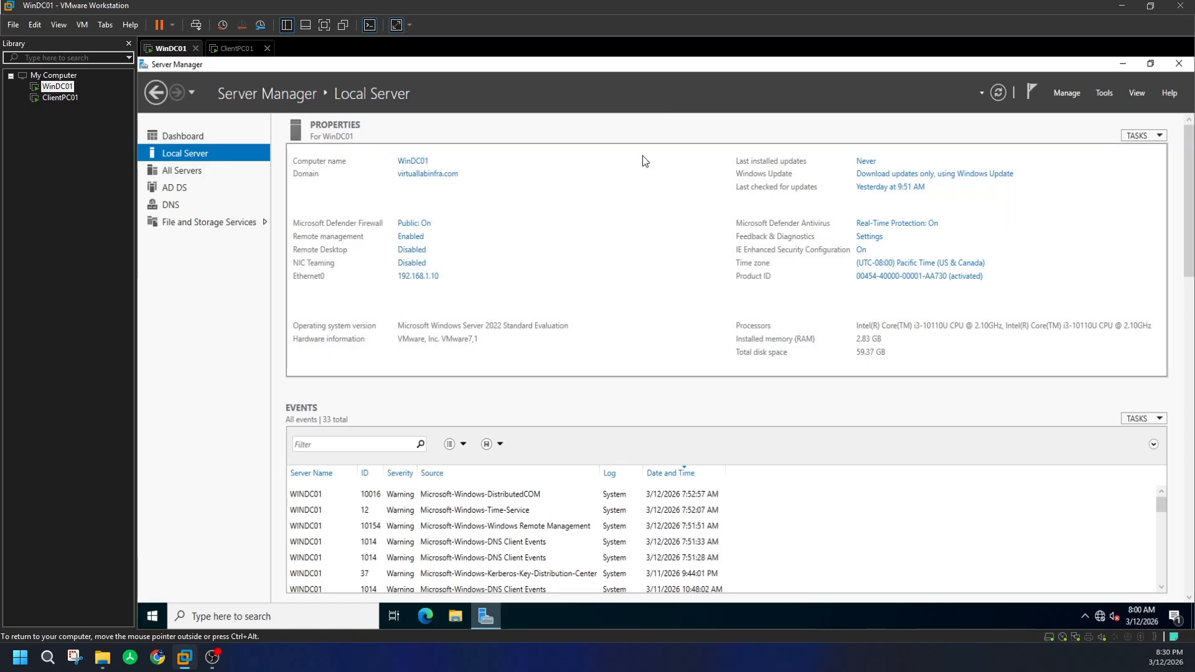